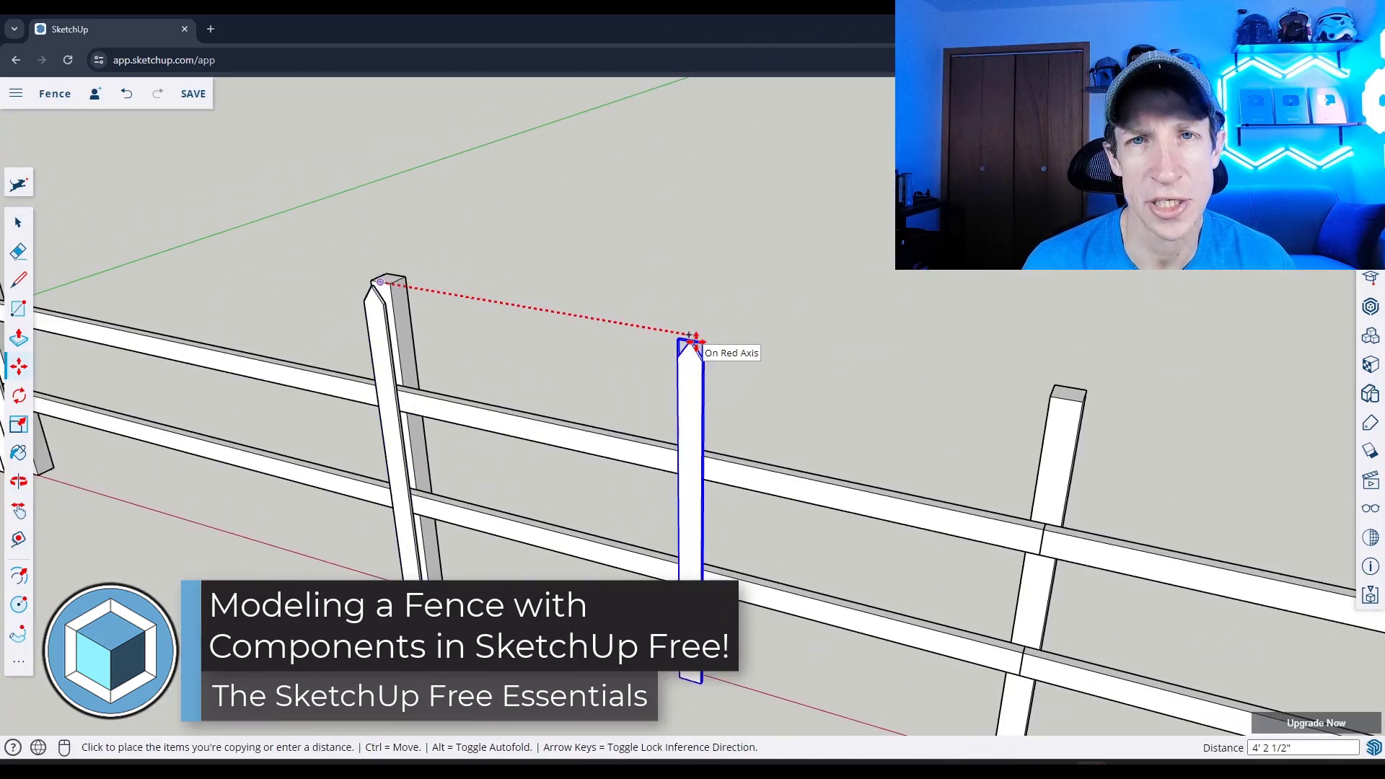
Collapse the open Display settings to clear the modeling area.
left_click(1097, 419)
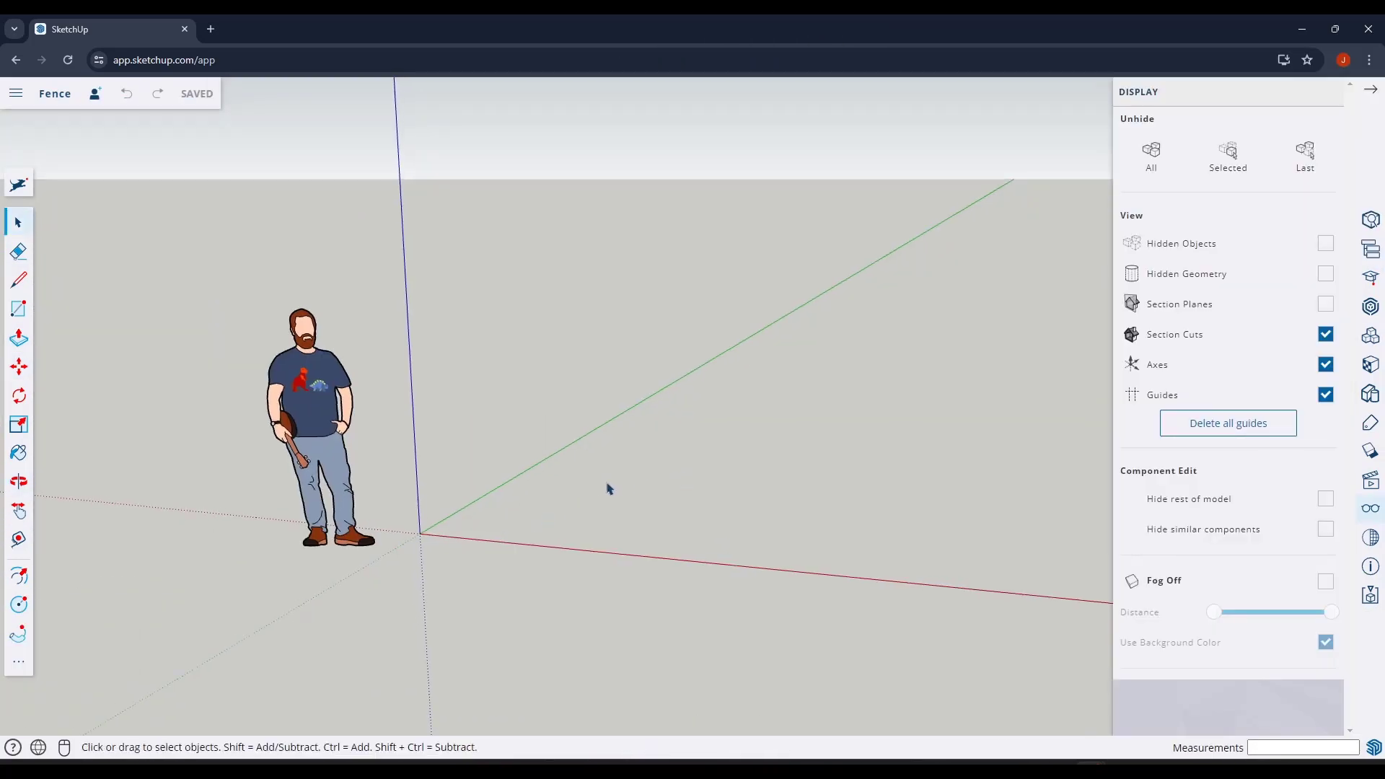
left_click(1370, 89)
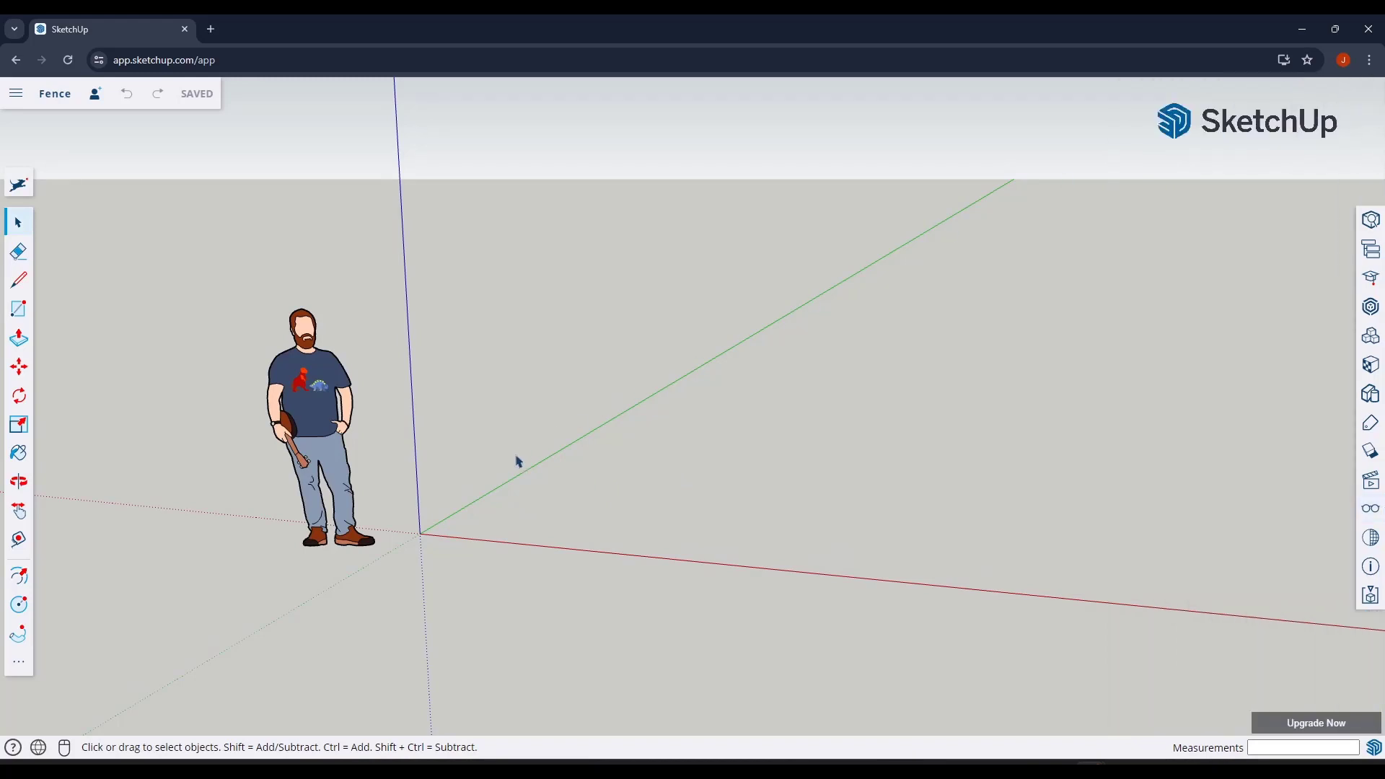
key("r")
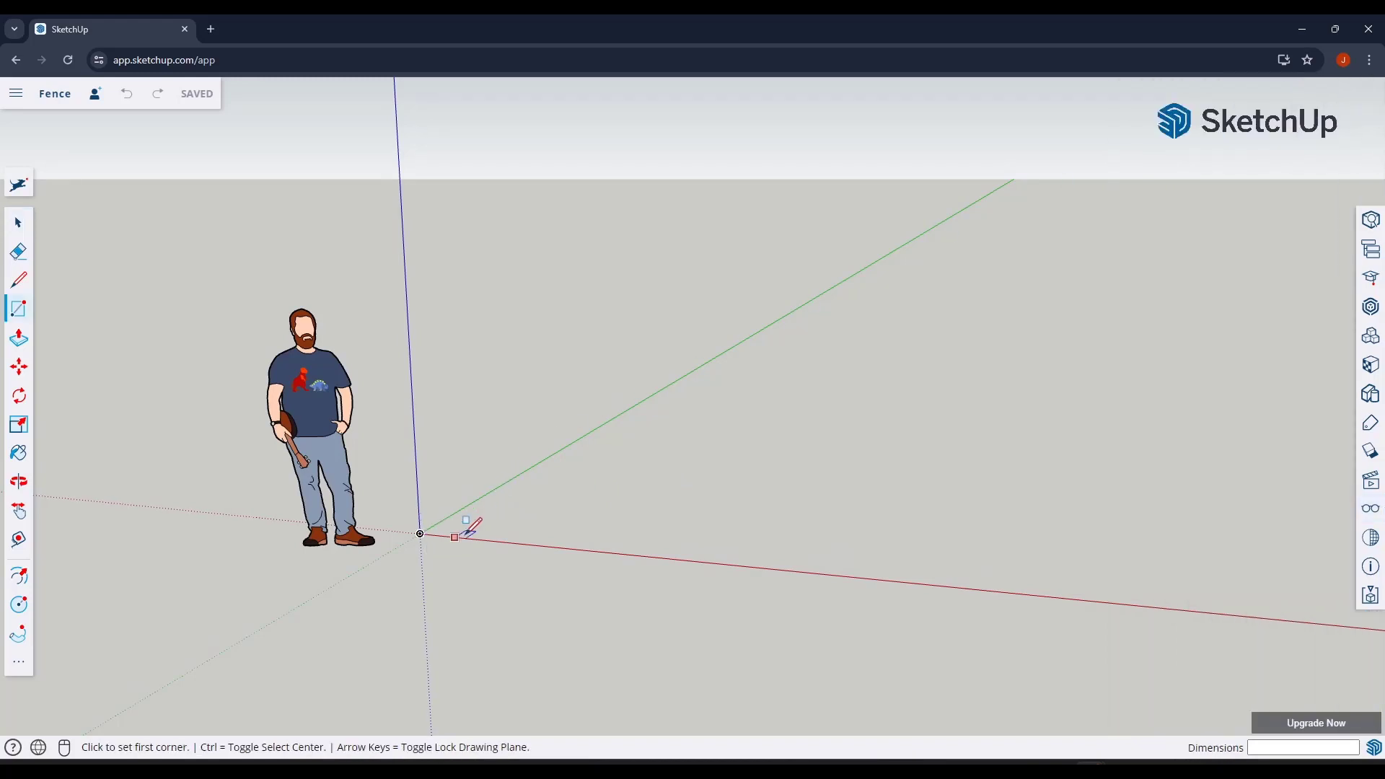
key("space")
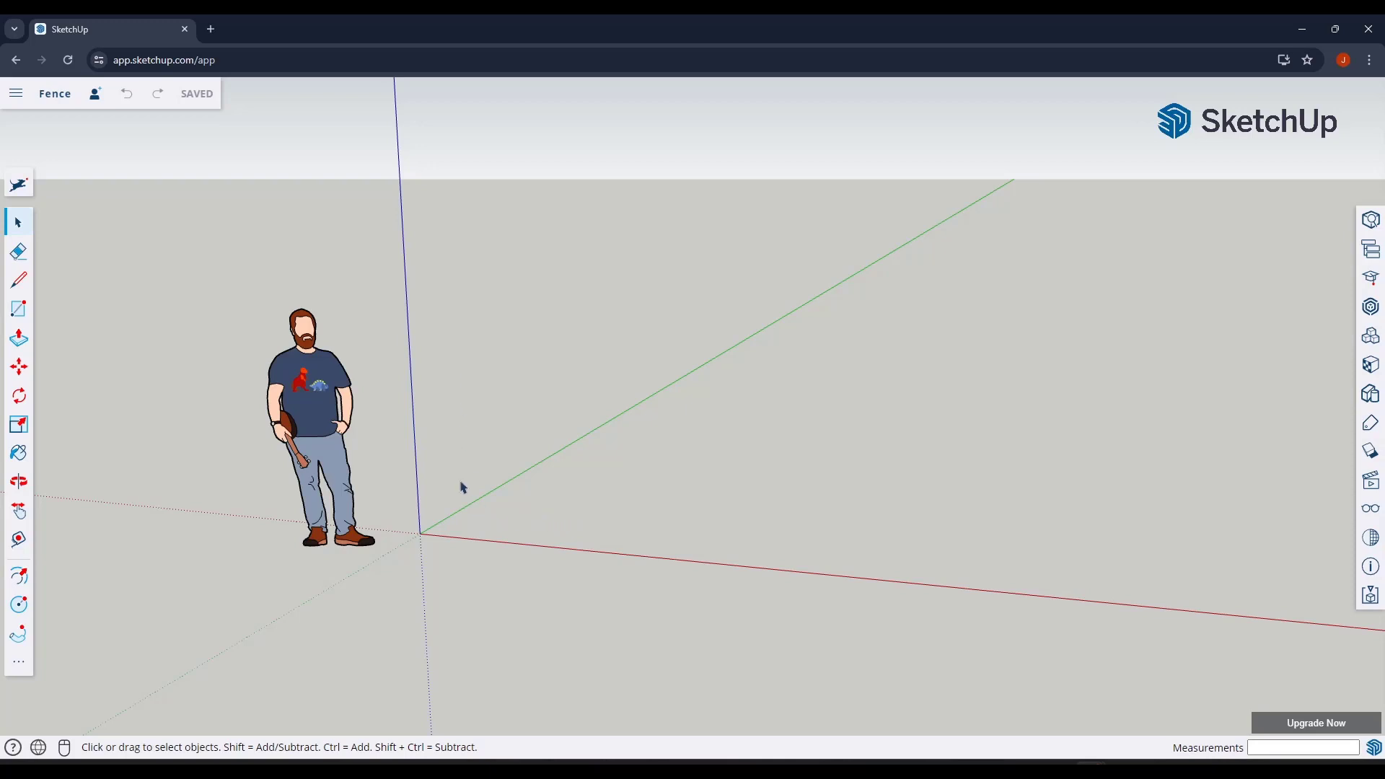
middle_click_drag(498, 523, 541, 513)
scroll(444, 541, "up", 3)
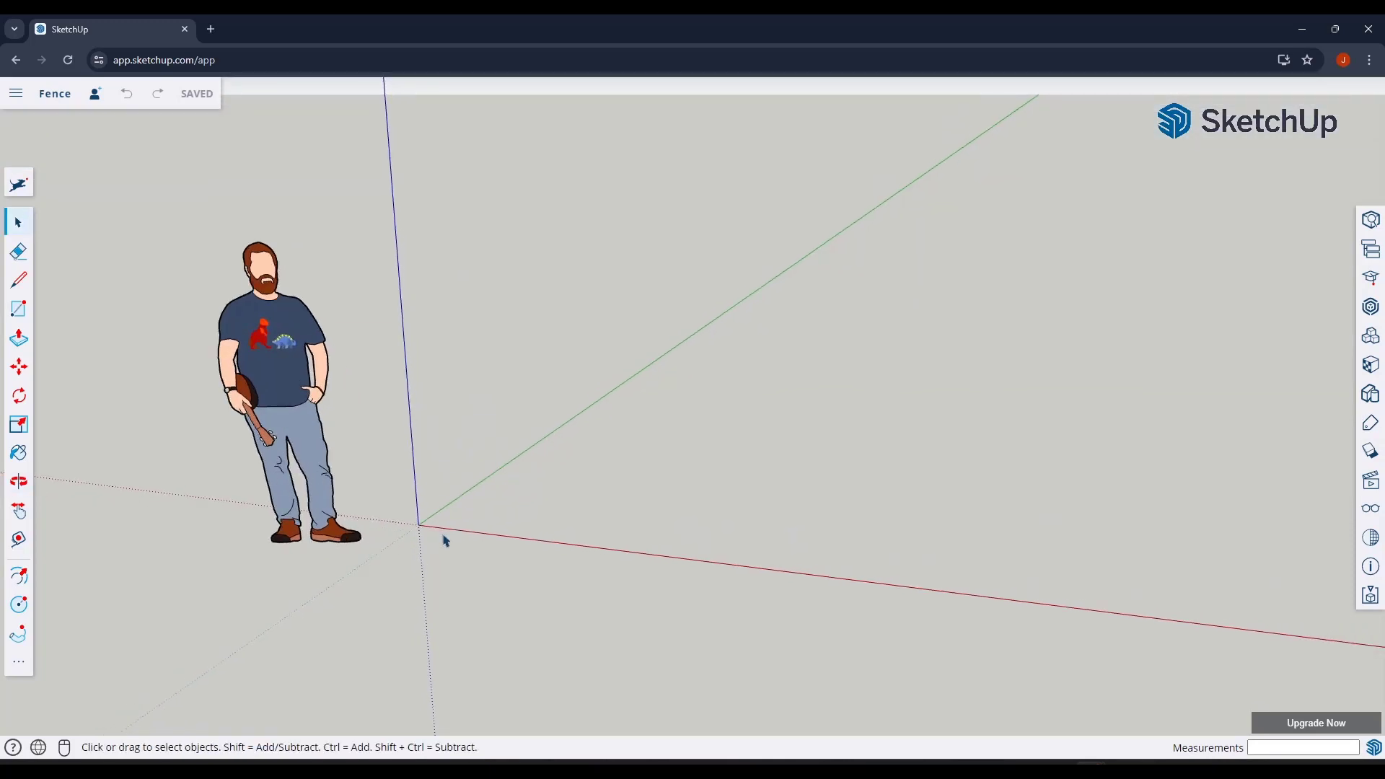
key("r")
left_click(418, 525)
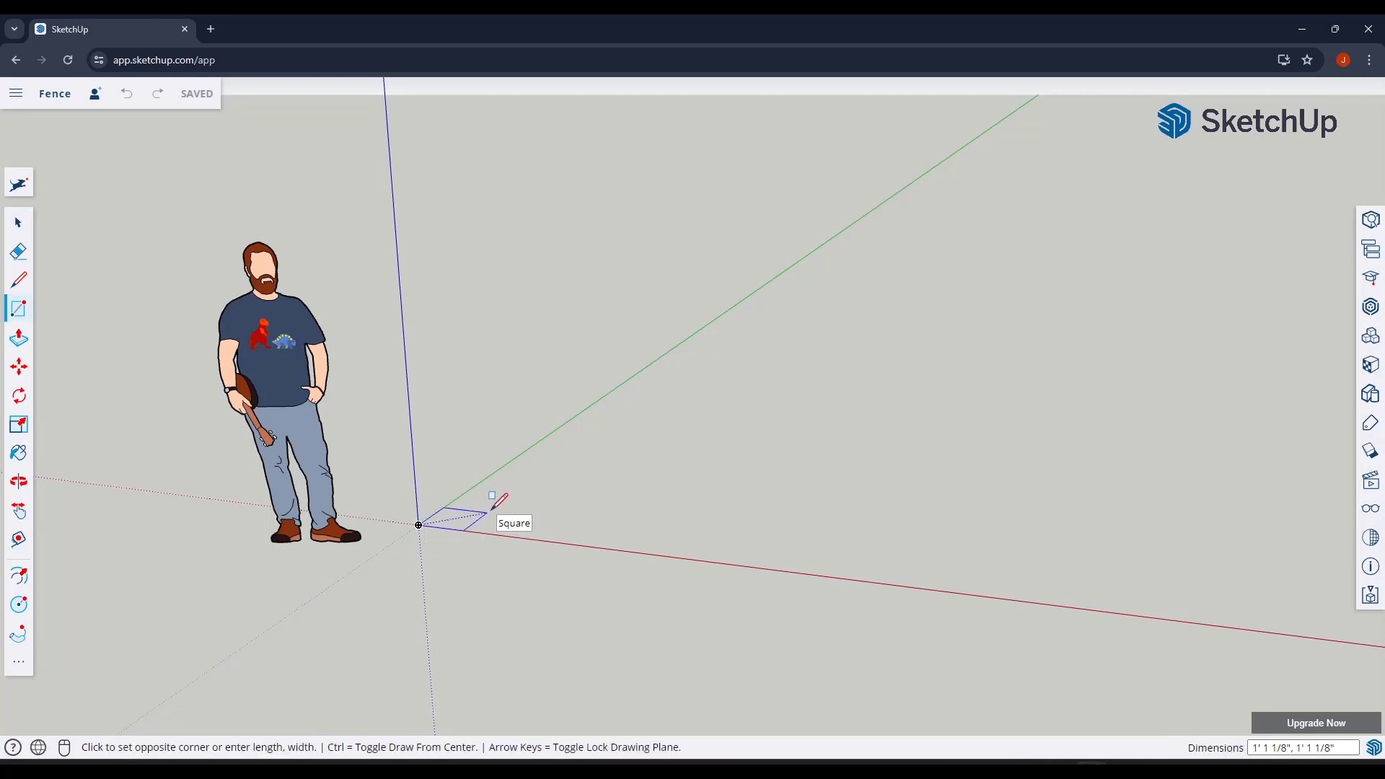
type("3")
key("space")
key("r")
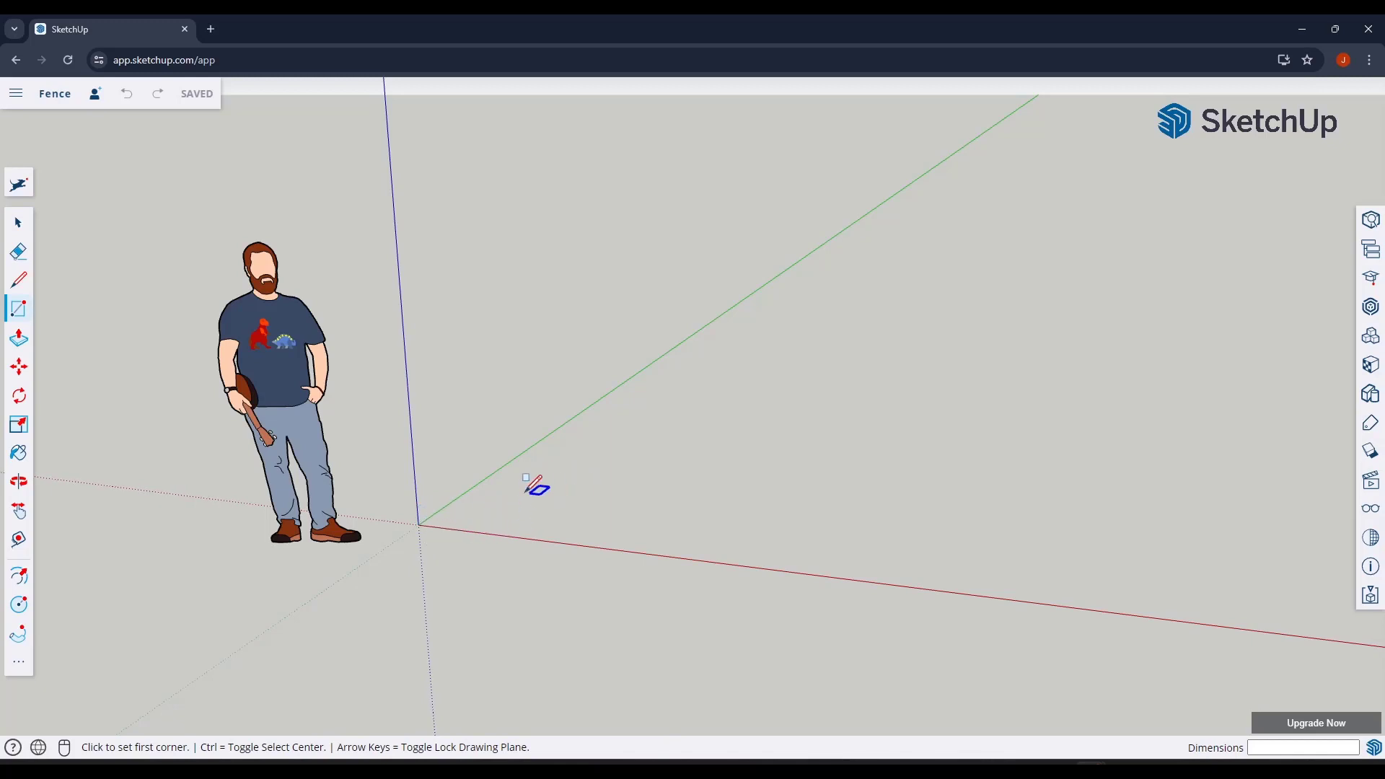
Draw a 3.5" by 3.5" rectangle on the ground plane, starting at the origin.
left_click(418, 525)
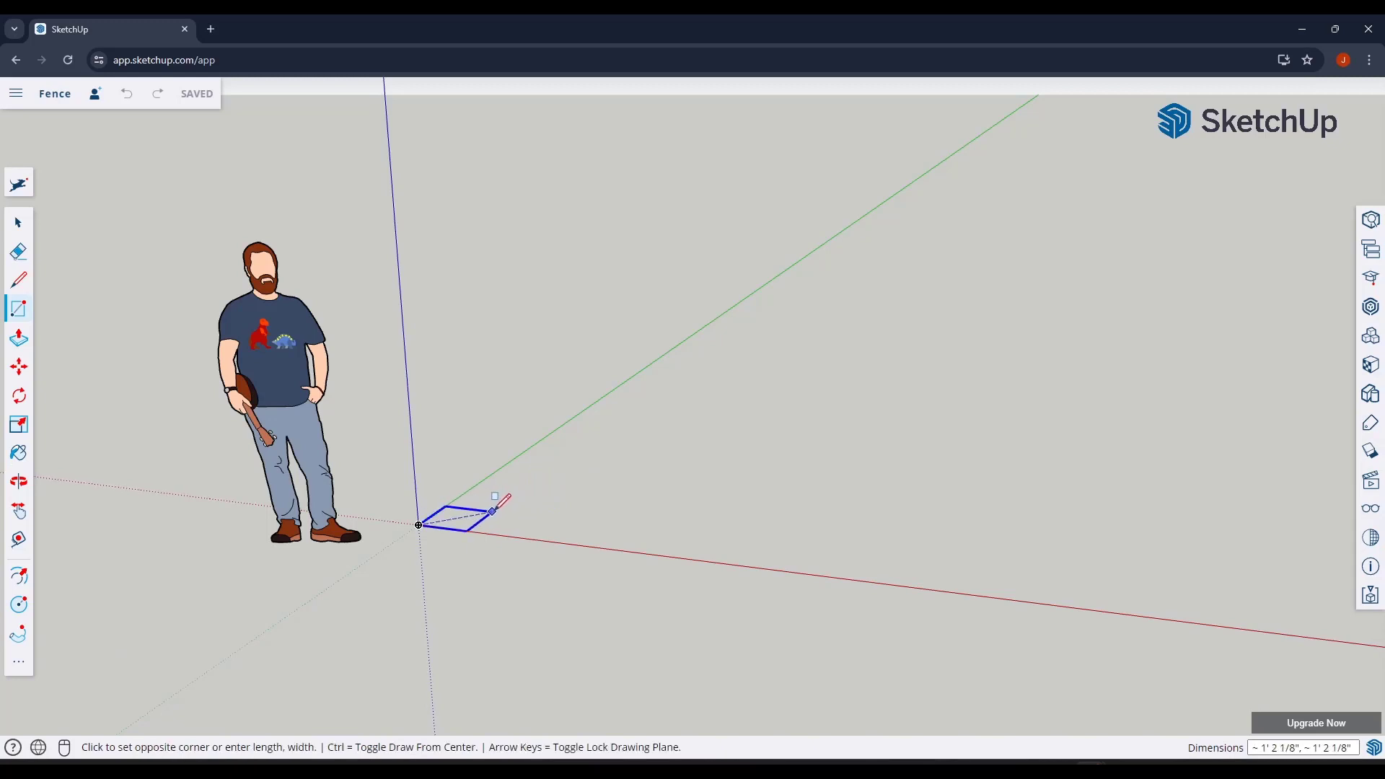
type("3.5,3.5")
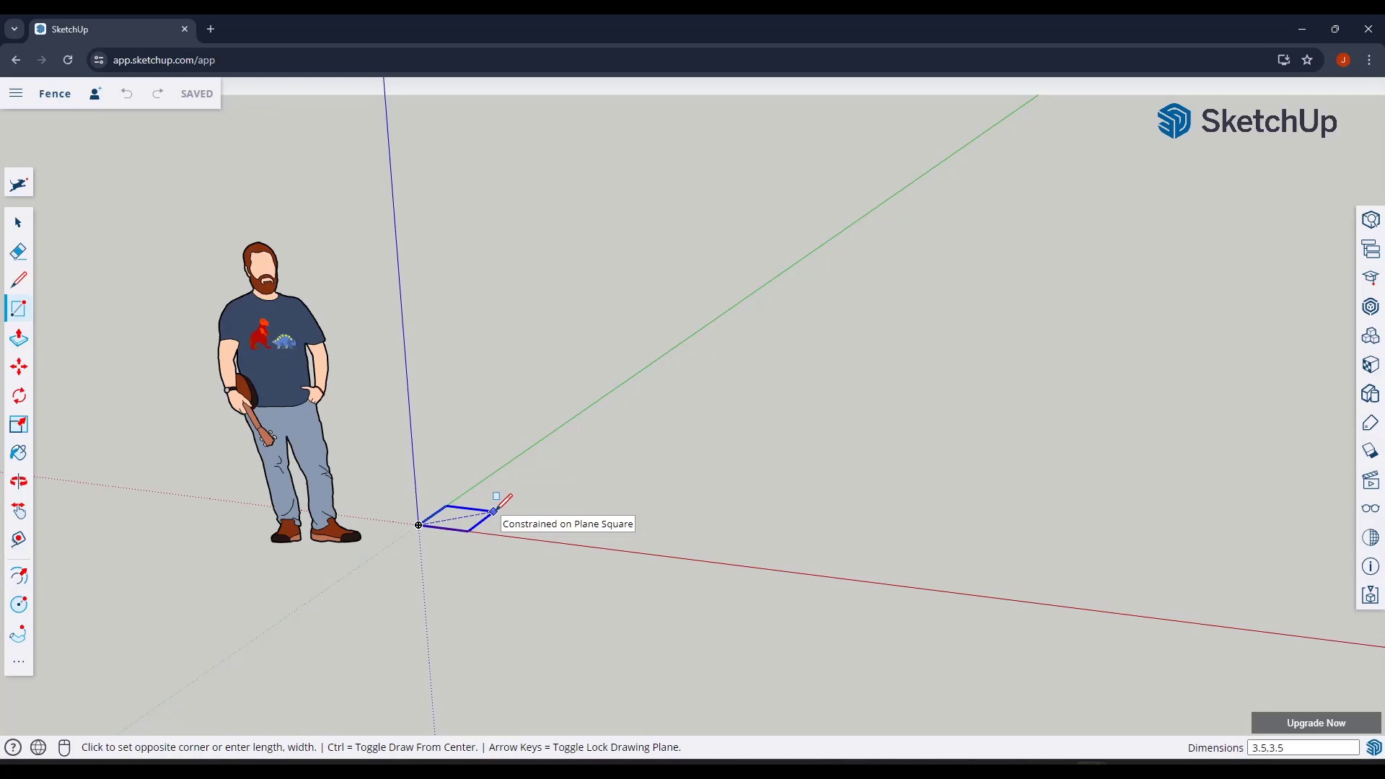
key("Return")
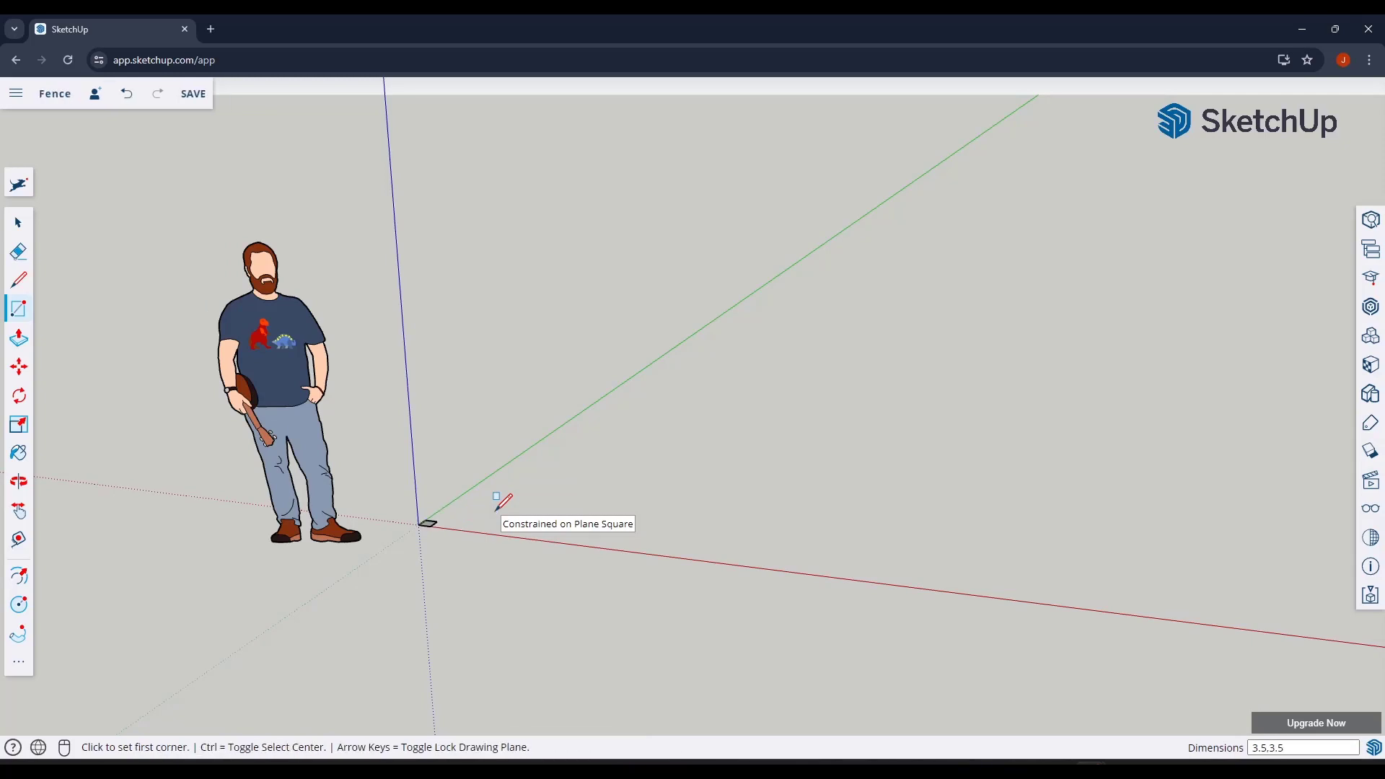
key("space")
Push/Pull the square at the origin up 4'6" to form a fence post.
scroll(425, 538, "up", 3)
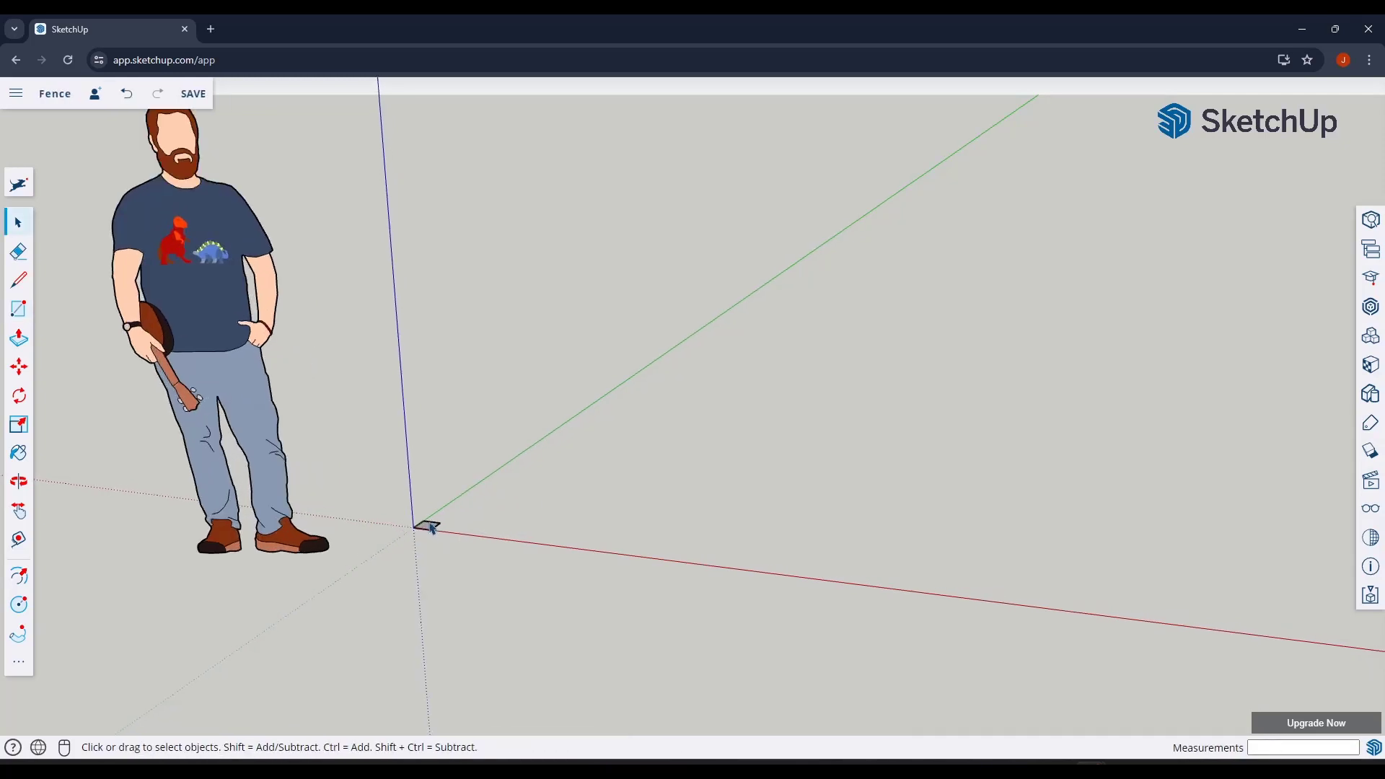
key("p")
left_click(427, 527)
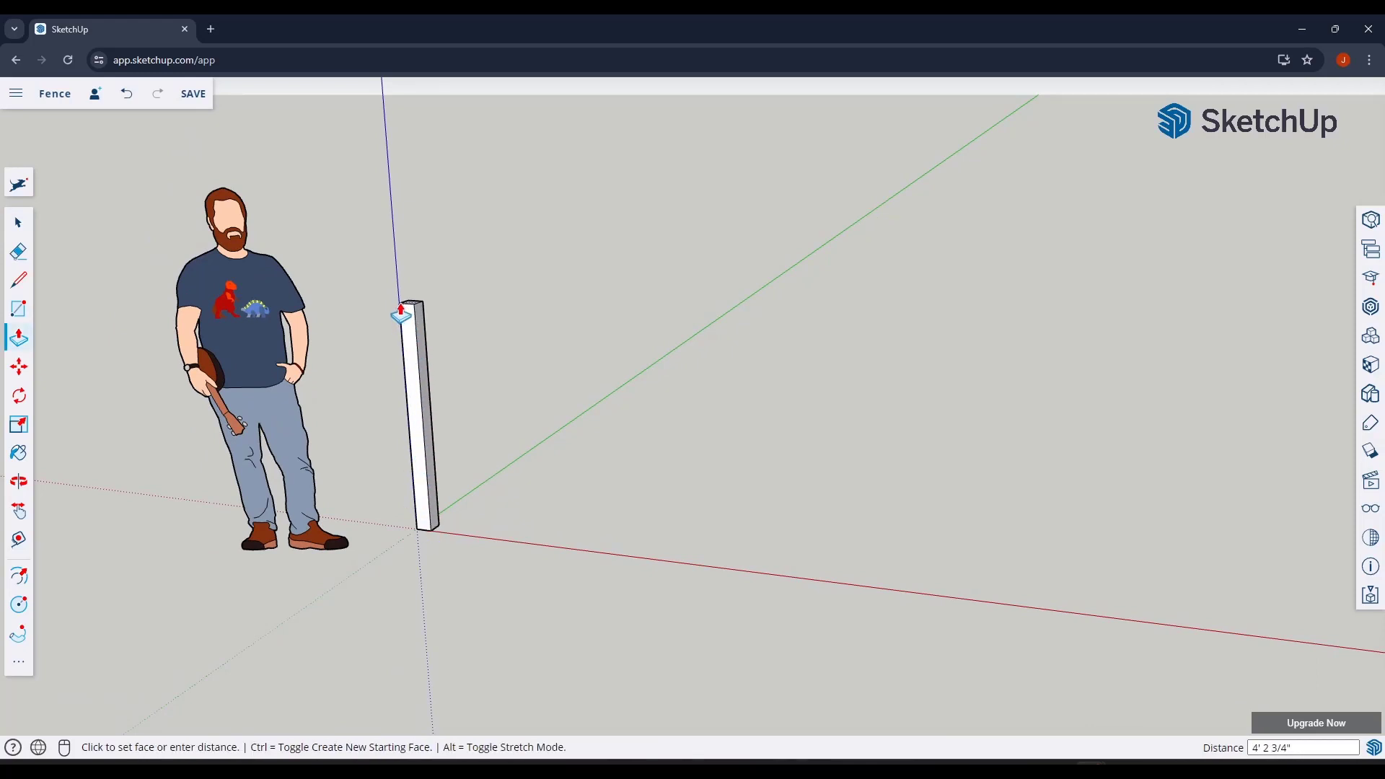
type("4'6")
key("Return")
key("space")
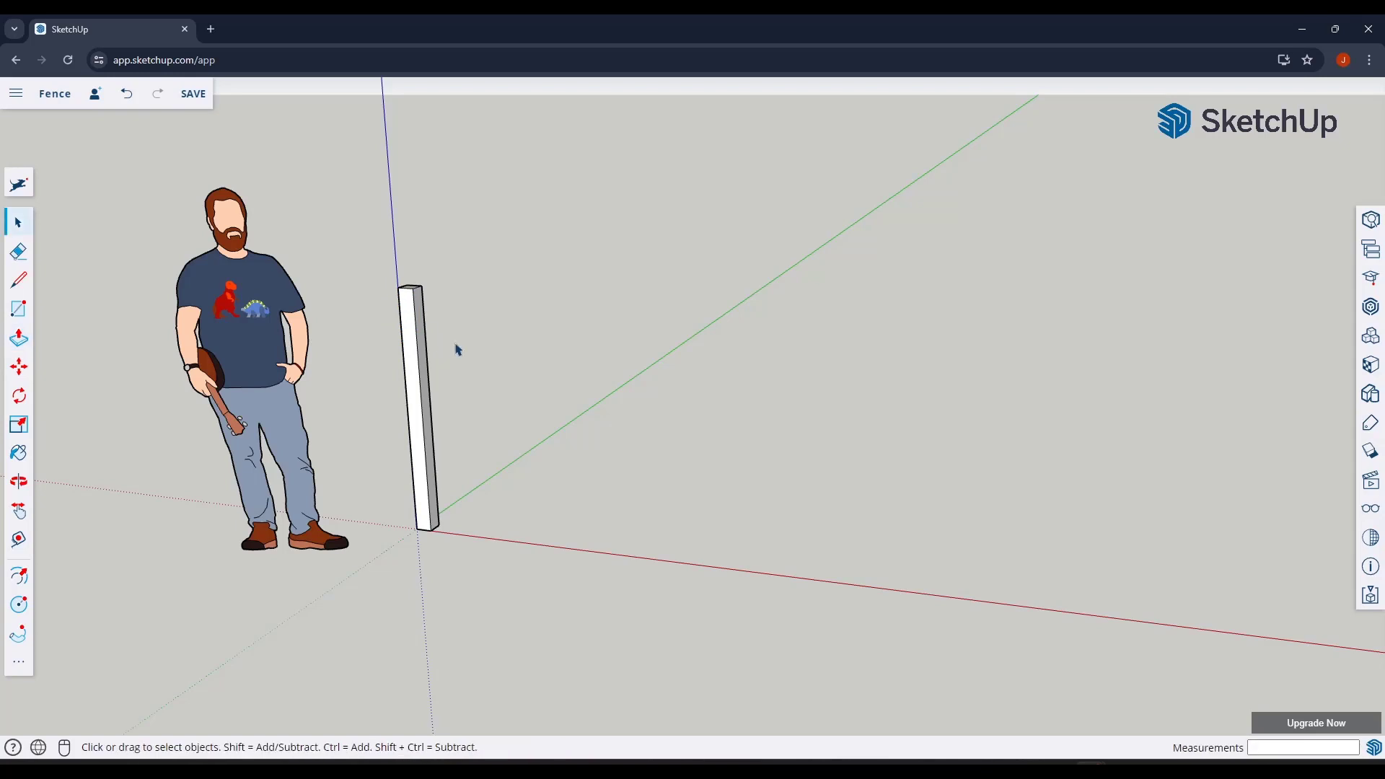
Turn the whole post into a component with the definition name Vertical Post.
scroll(457, 350, "down", 3)
middle_click_drag(500, 349, 443, 302)
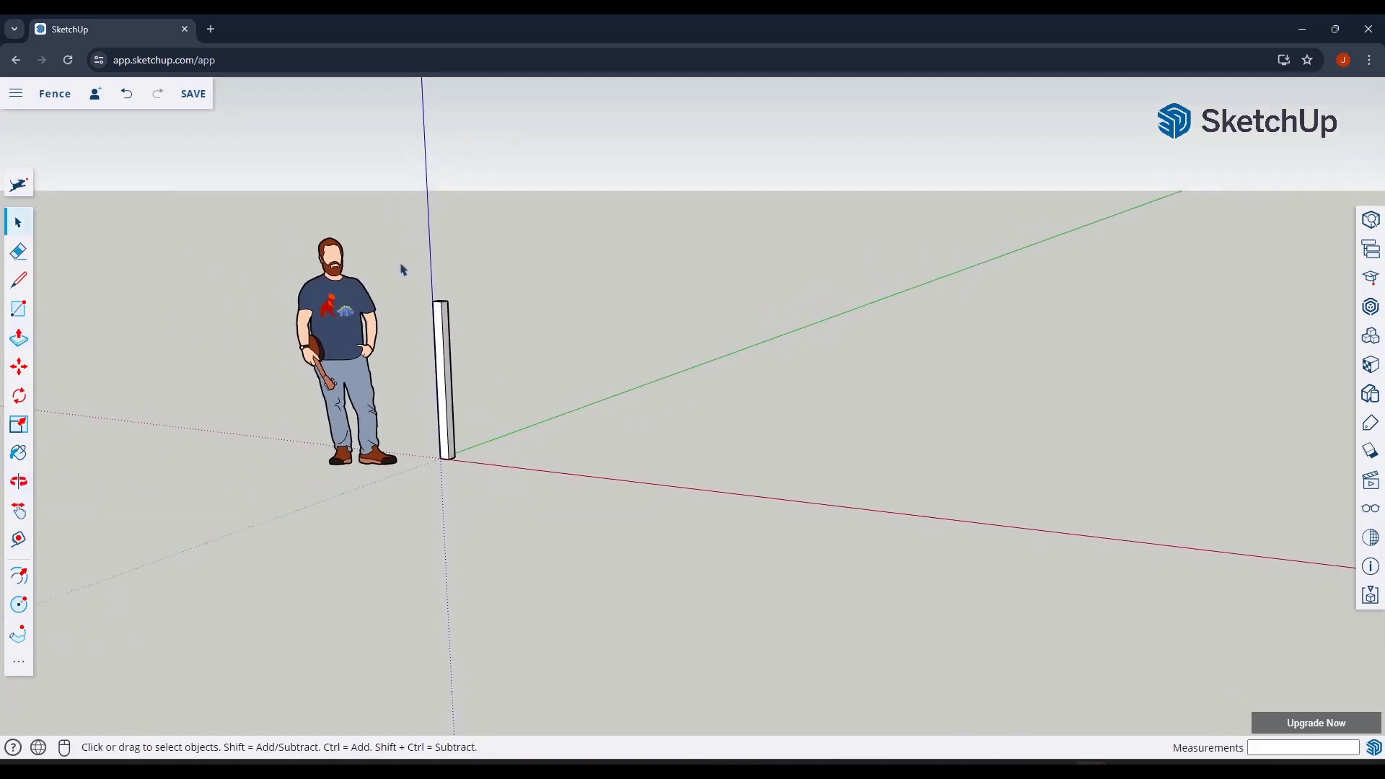
left_click_drag(402, 269, 531, 542)
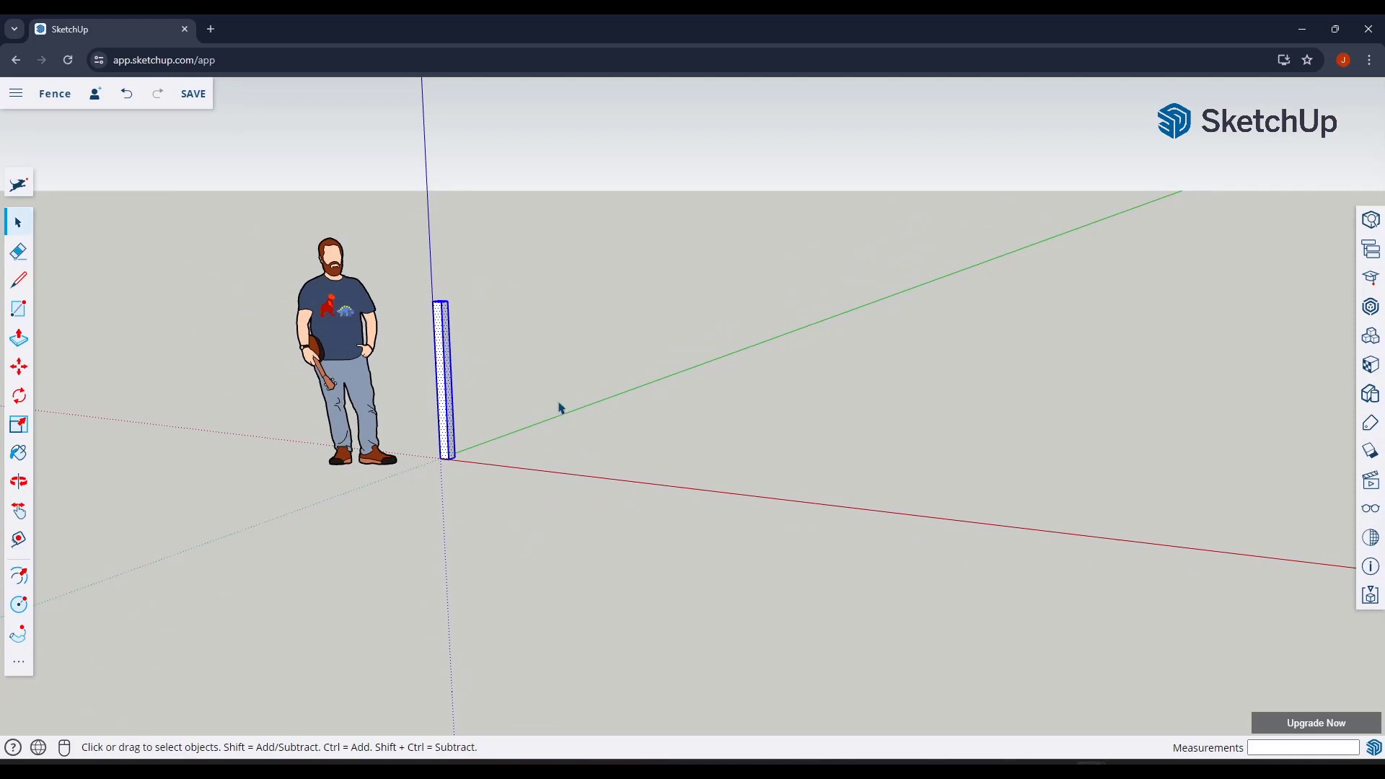
right_click(445, 334)
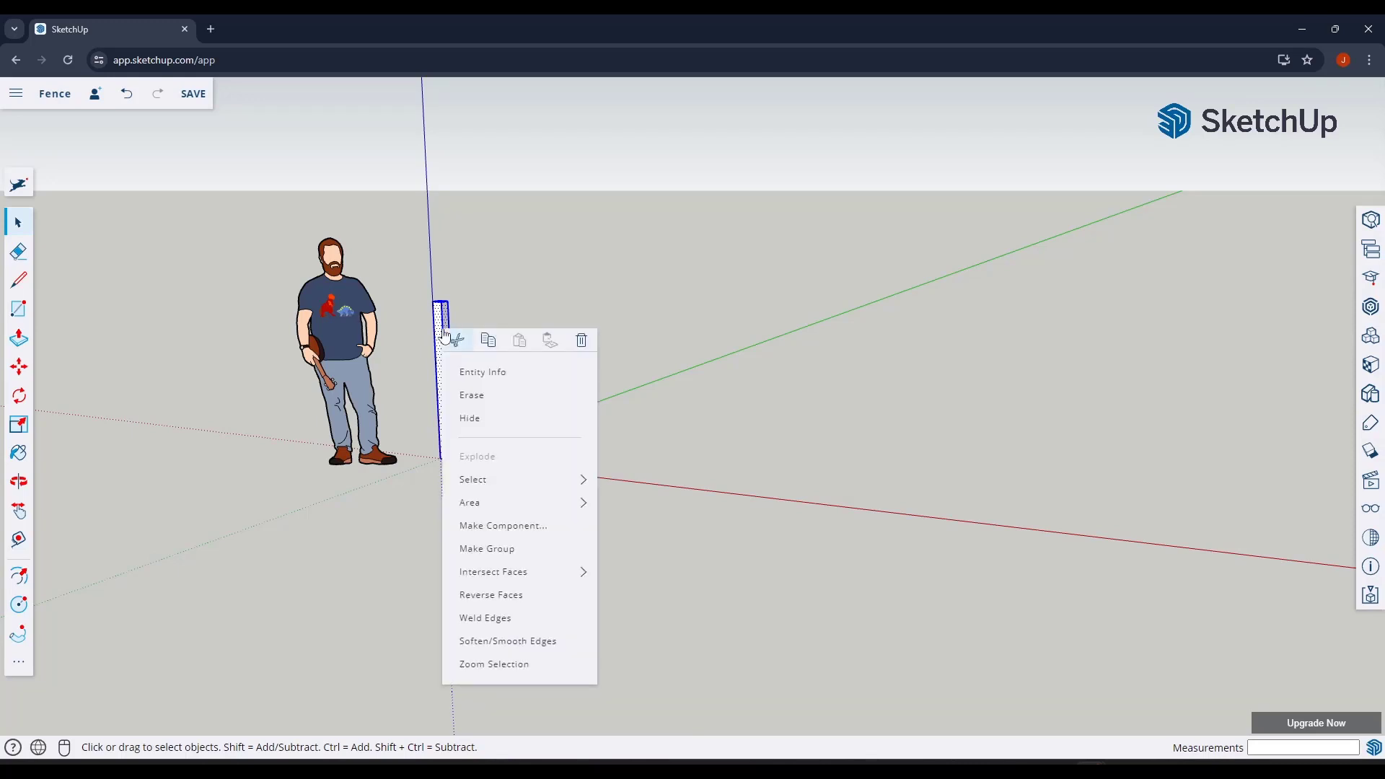
left_click(522, 529)
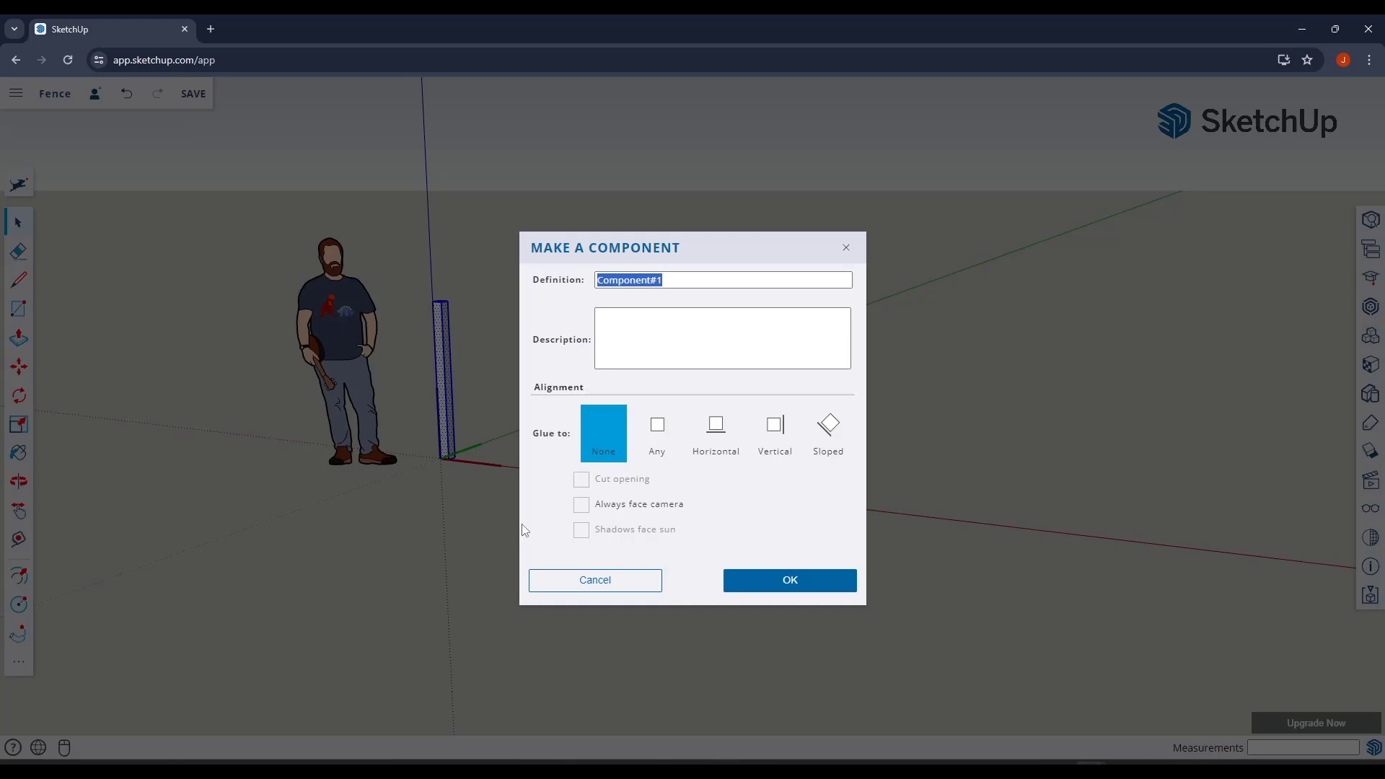
type("Vertical Post")
left_click(797, 570)
Place a freehand copy of the post a few feet away along the red axis.
key("o")
left_click_drag(519, 404, 462, 424)
key("space")
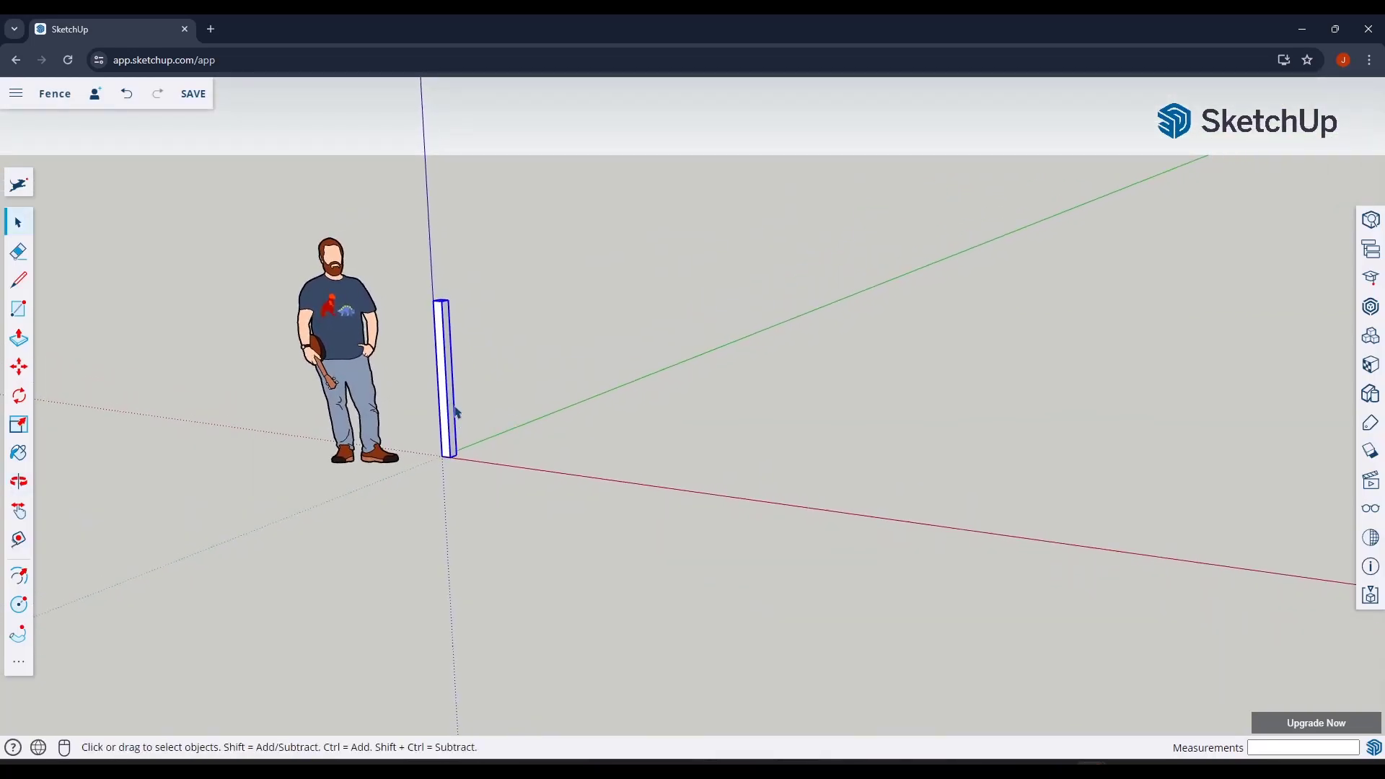
key("m")
left_click(442, 454)
key("ctrl")
left_click(623, 480)
key("space")
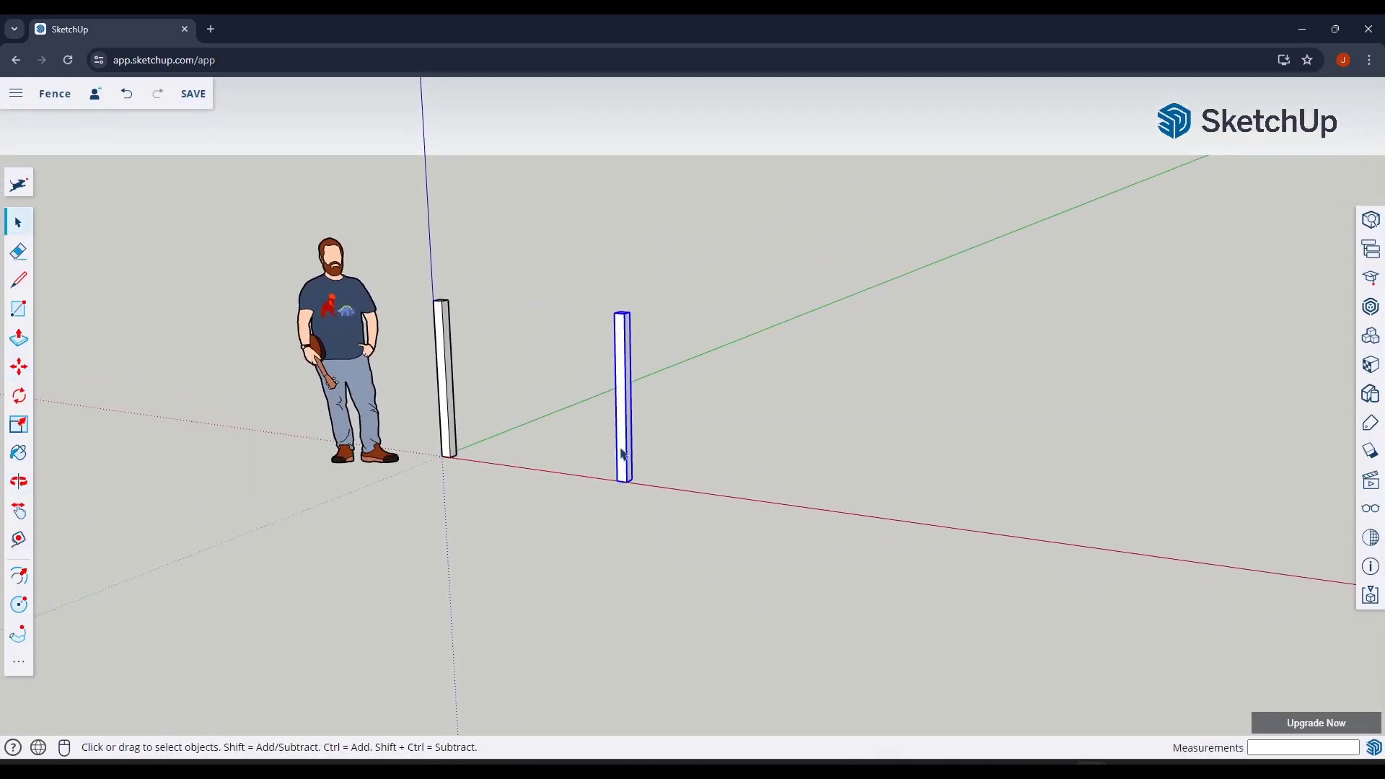
Open the copied post for editing, try Push/Pull on its front face, and delete the copy.
double_click(621, 453)
key("p")
left_click(618, 463)
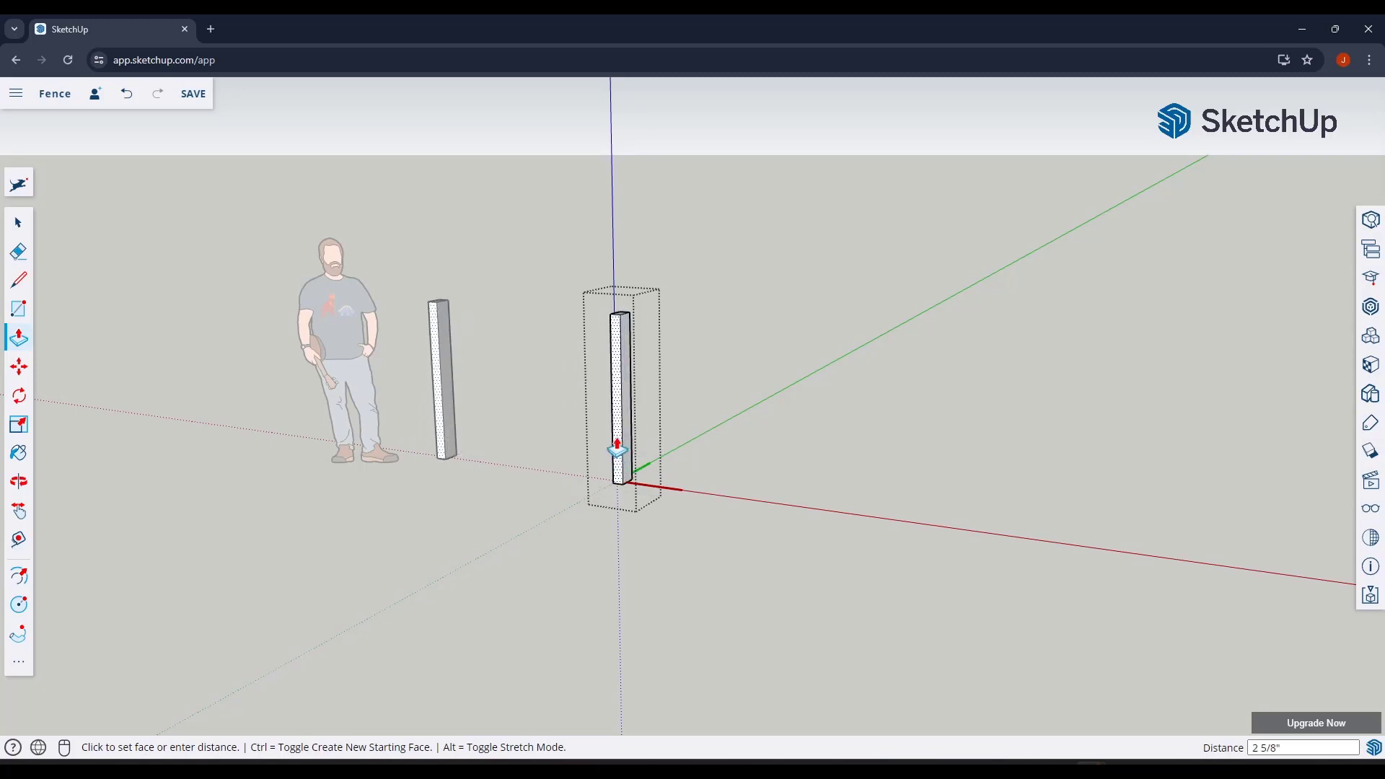
key("space")
left_click(704, 371)
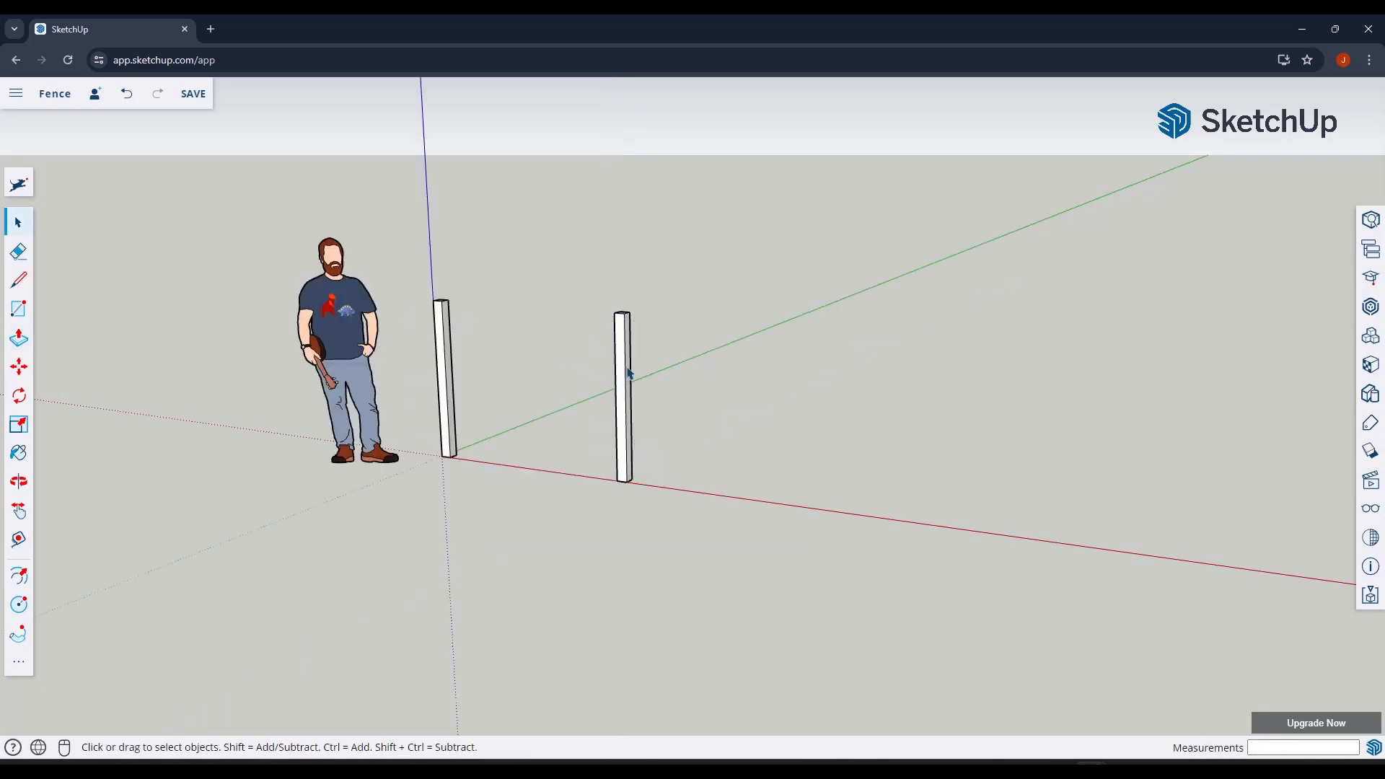
left_click(628, 372)
key("Delete")
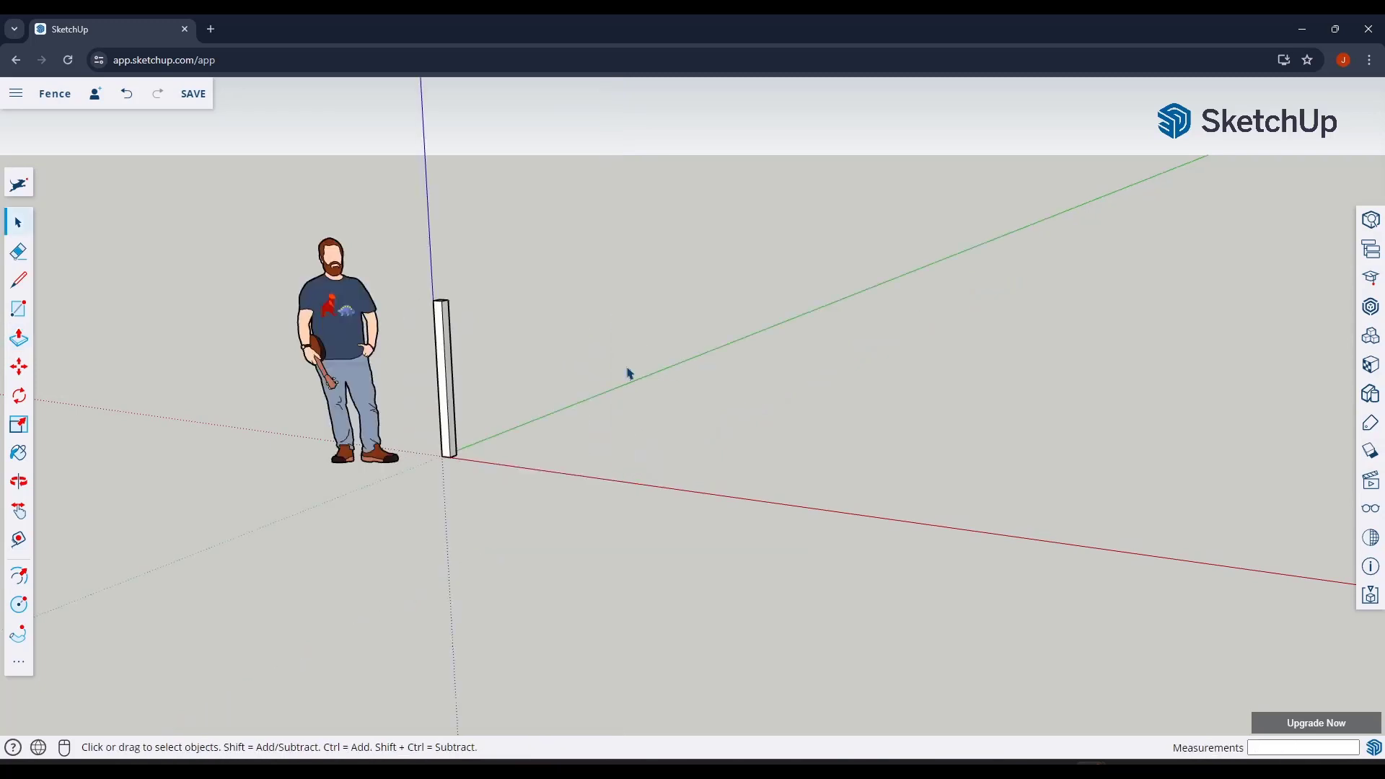
Copy the post 8' along the red axis from its bottom corner at the origin.
left_click(444, 363)
middle_click_drag(444, 357, 443, 347)
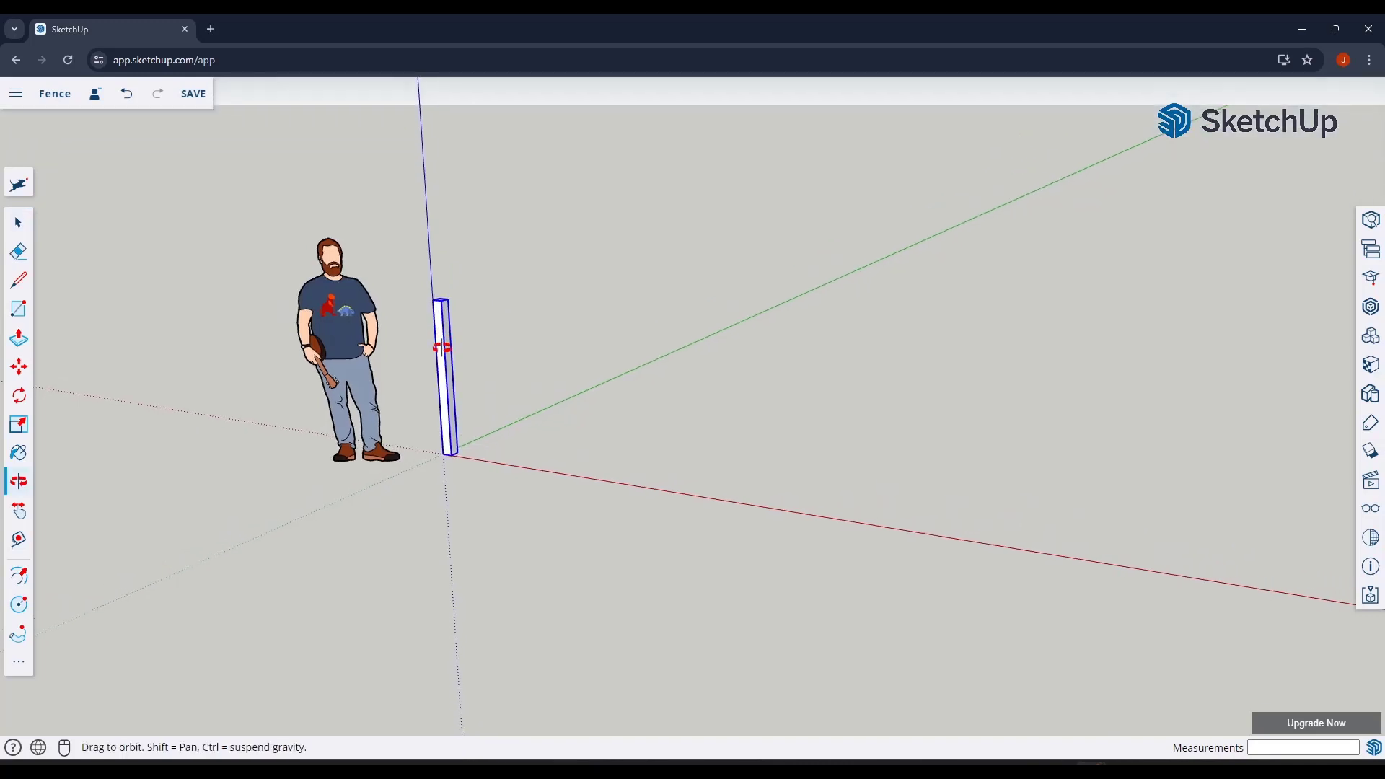
key("m")
key("space")
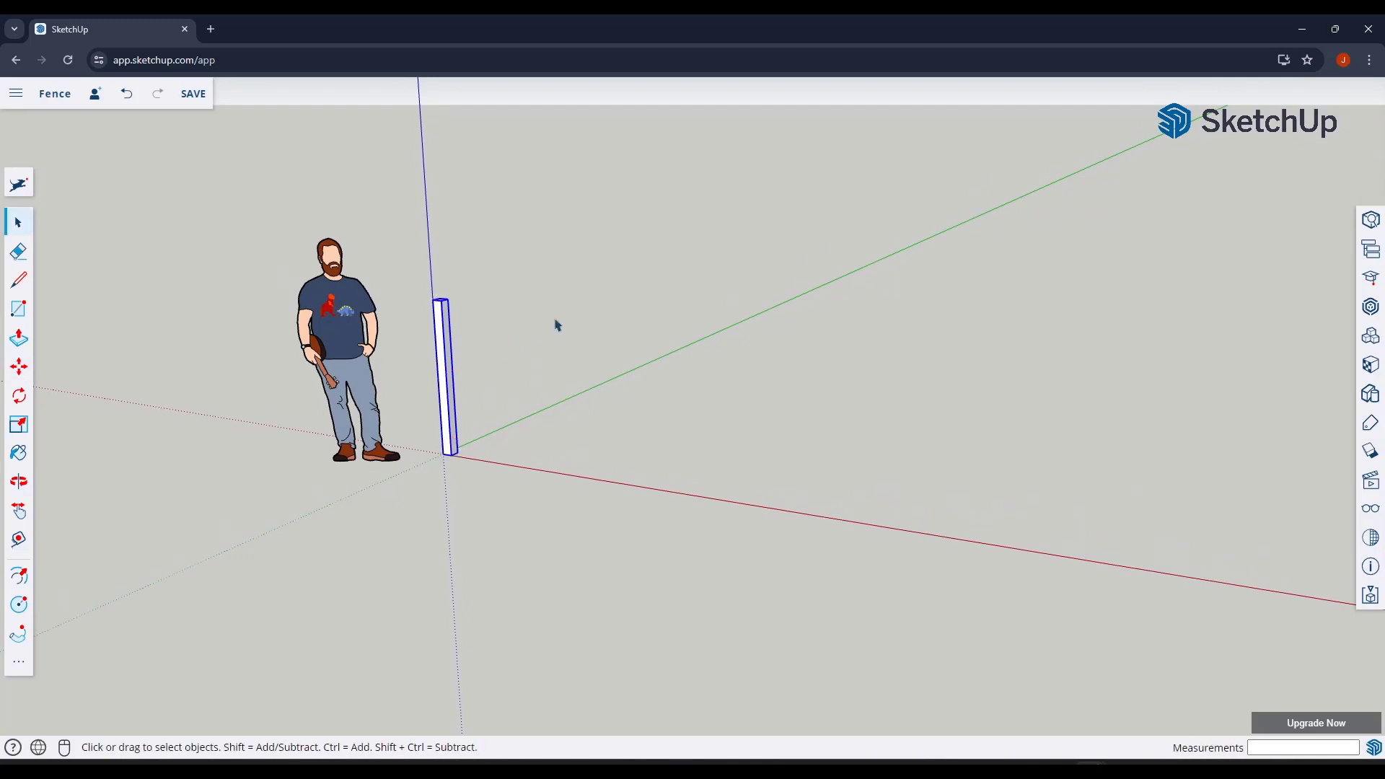
key("m")
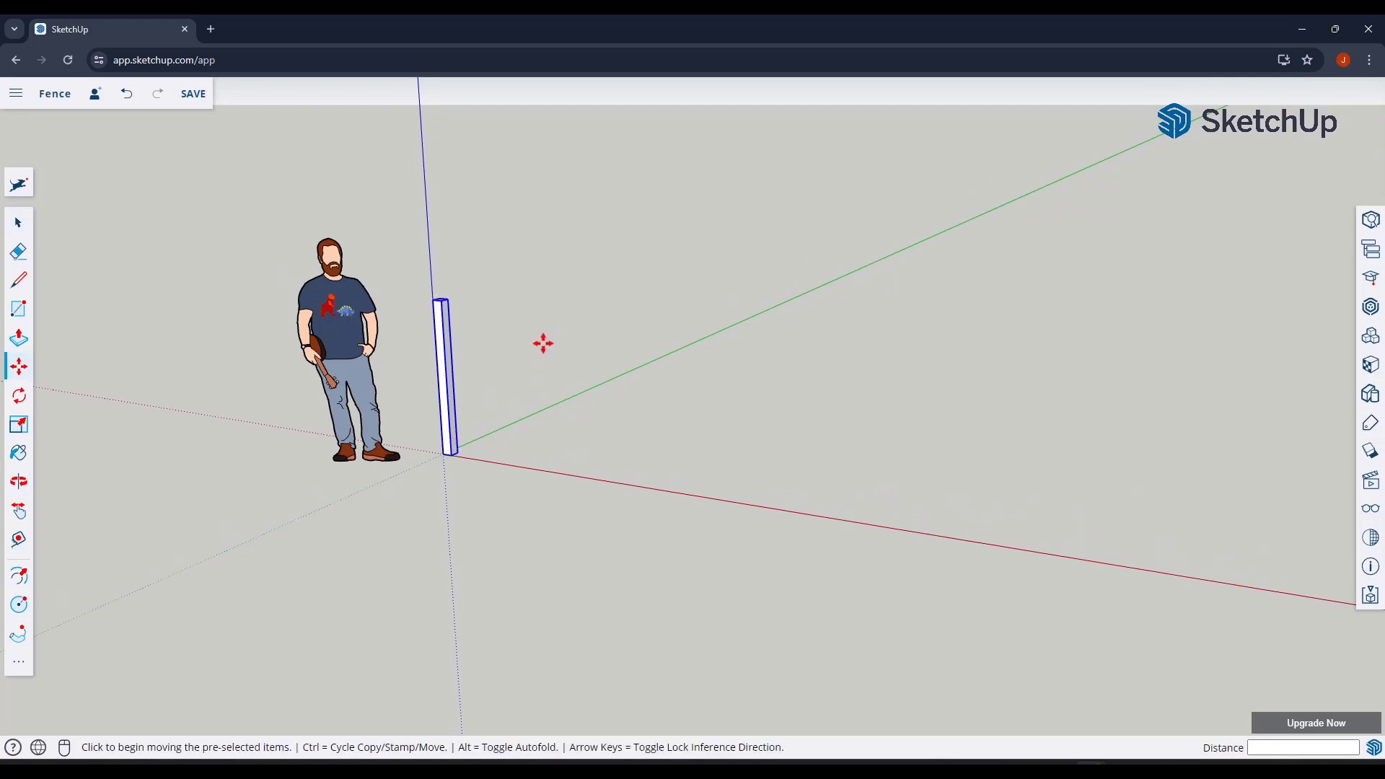
left_click(442, 453)
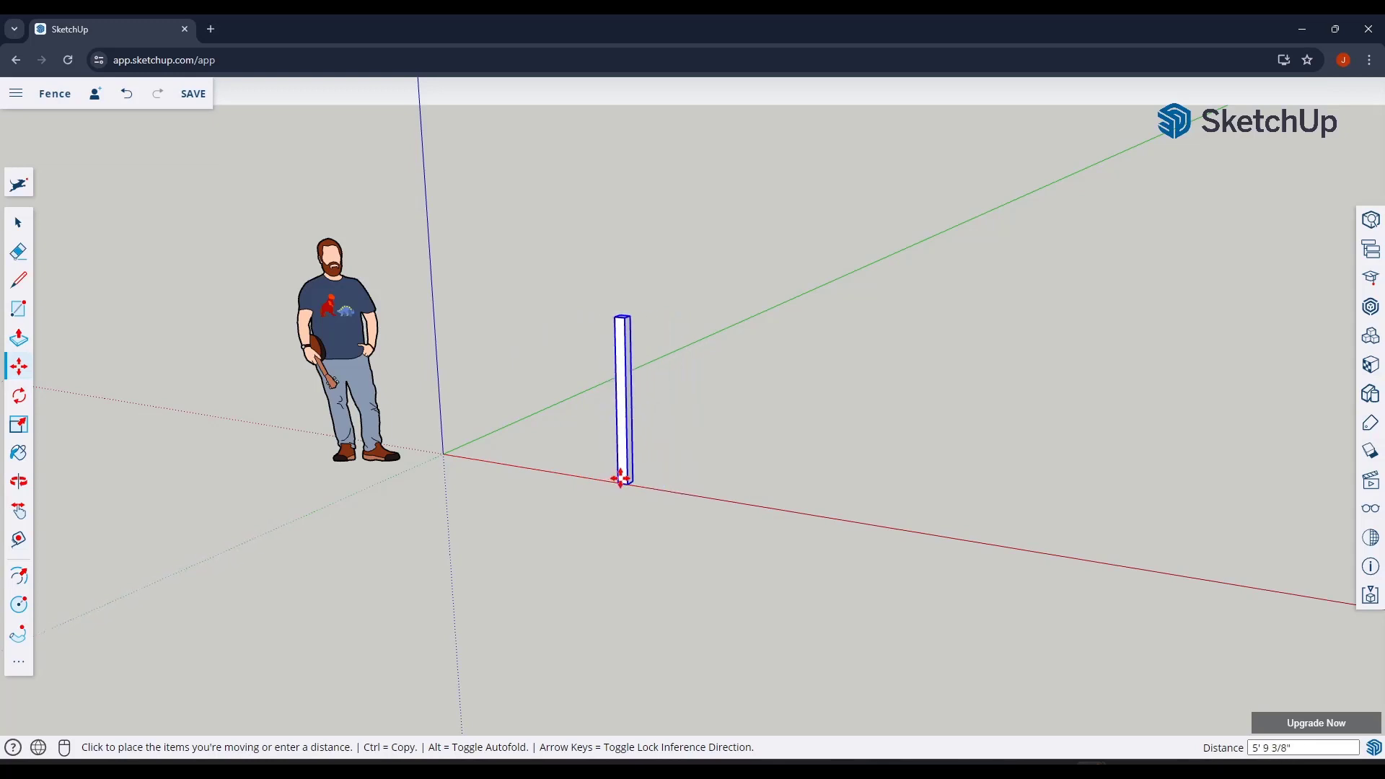
key("ctrl")
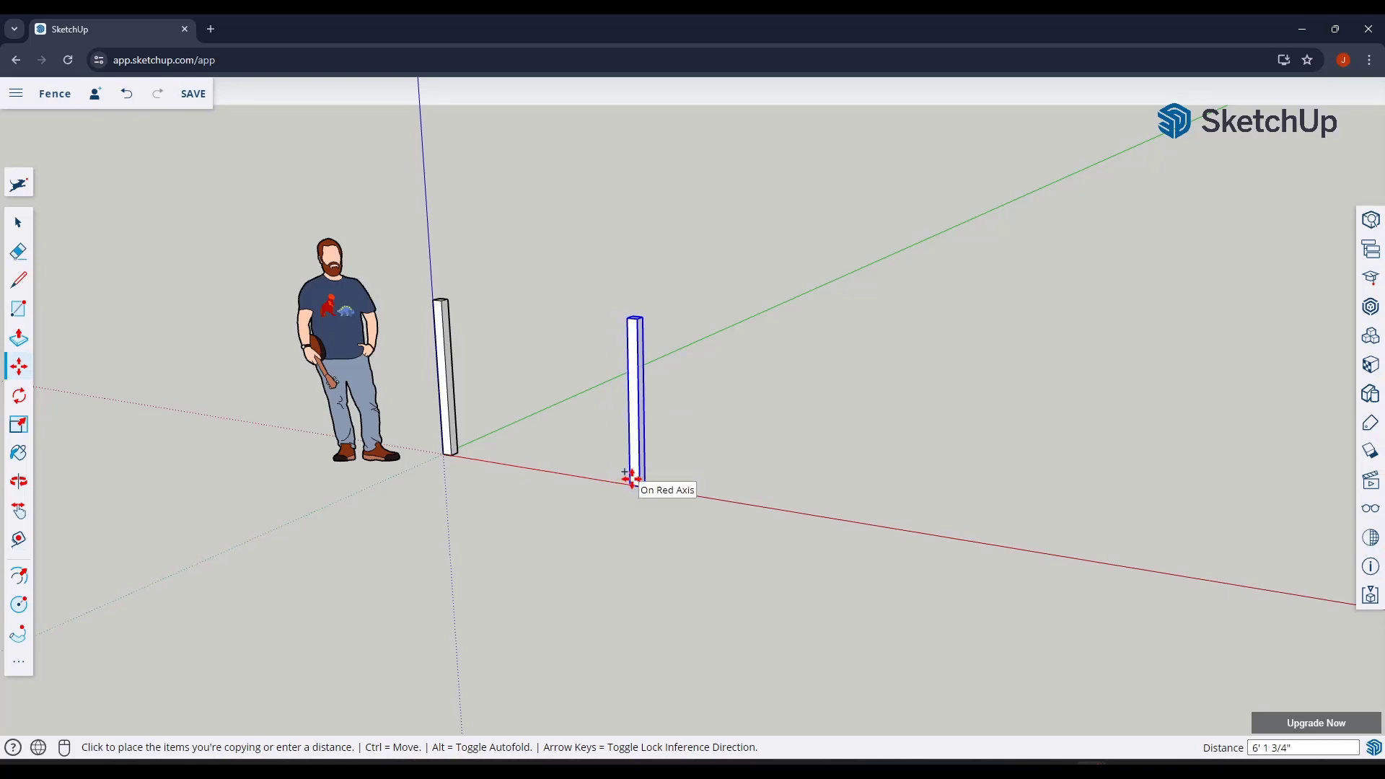
key("Return")
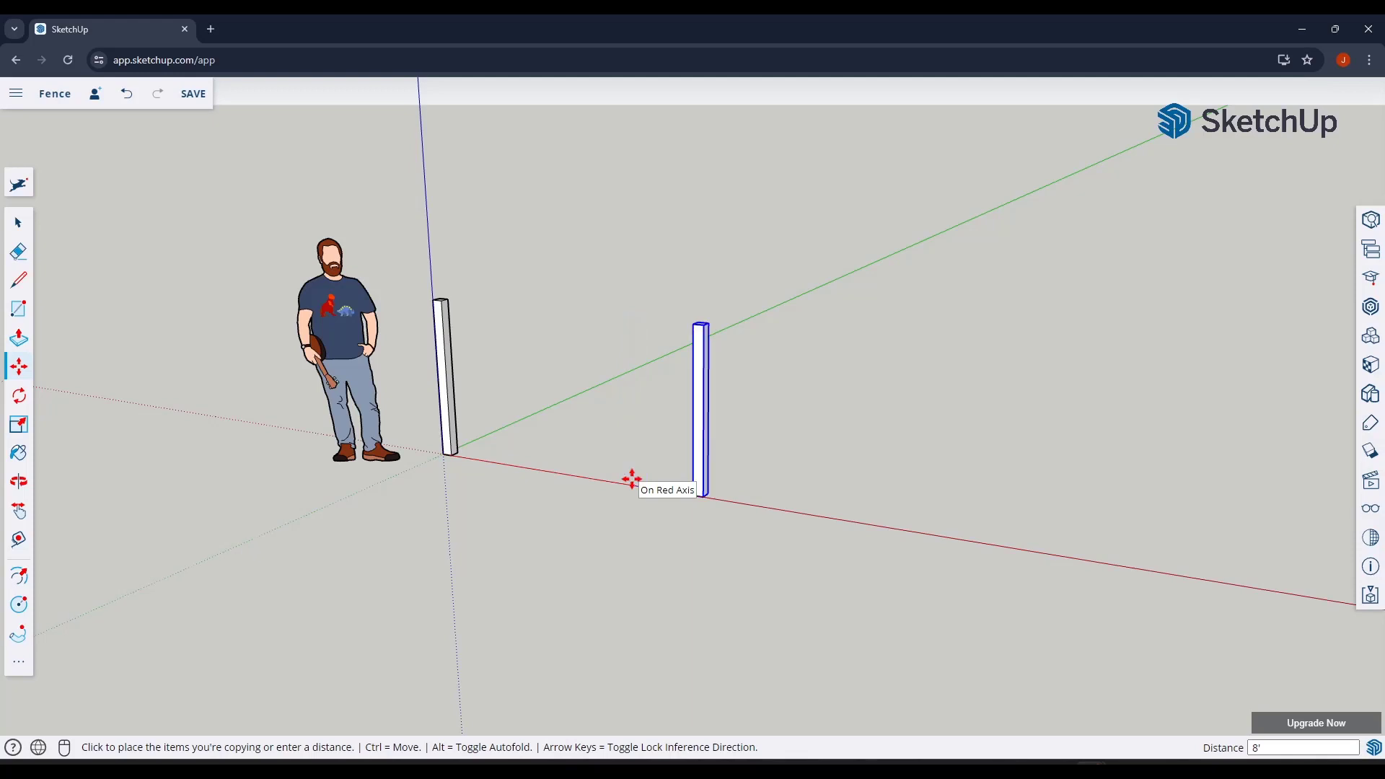
scroll(609, 430, "down", 3)
middle_click_drag(710, 330, 609, 300)
scroll(628, 348, "up", 2)
scroll(627, 348, "up", 3)
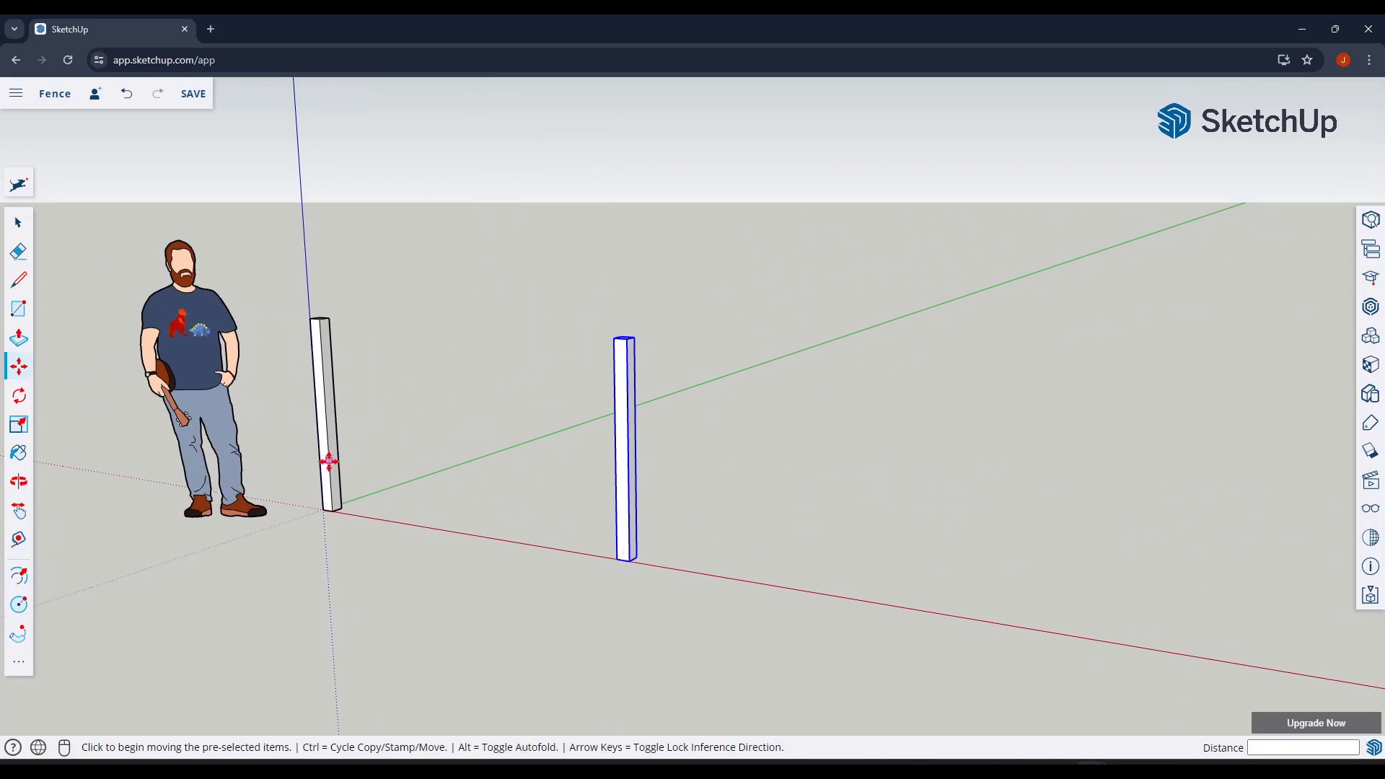
key("space")
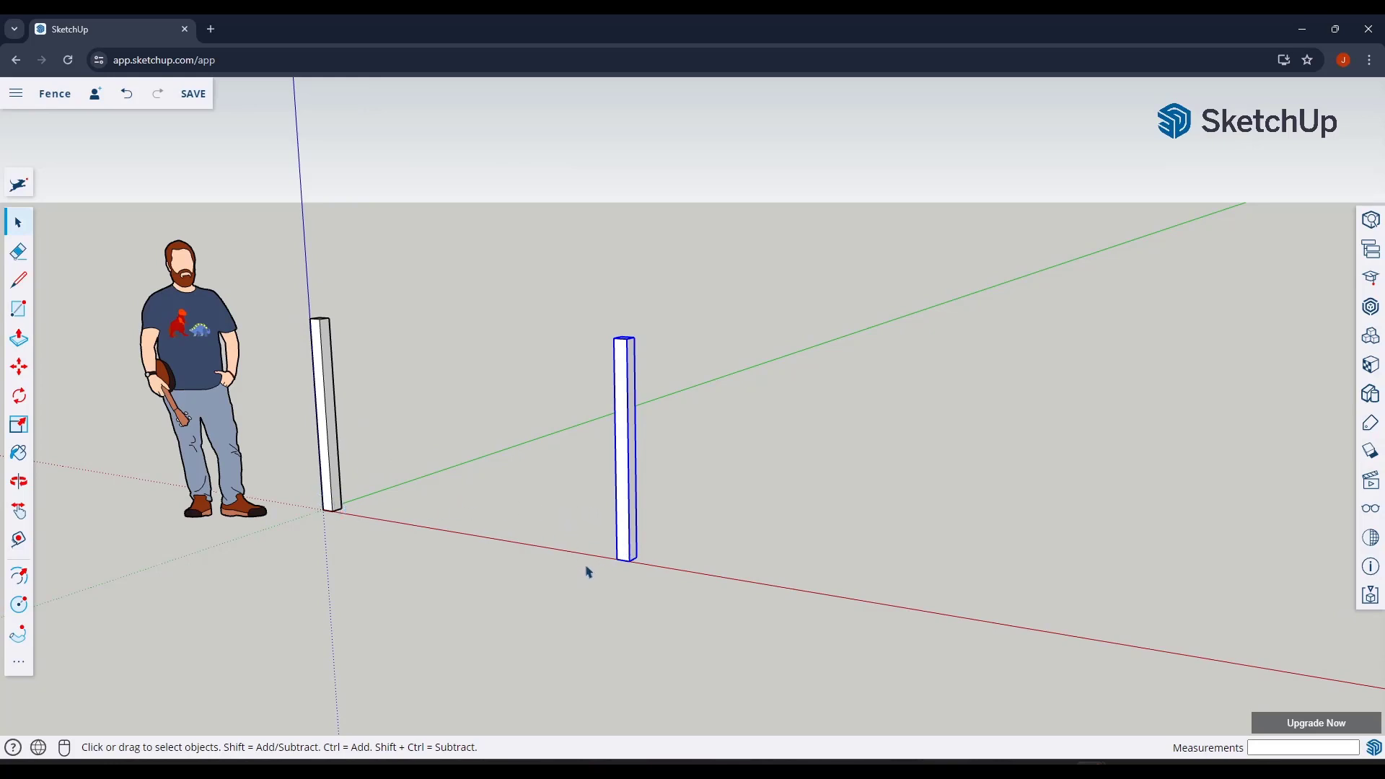
scroll(591, 564, "up", 3)
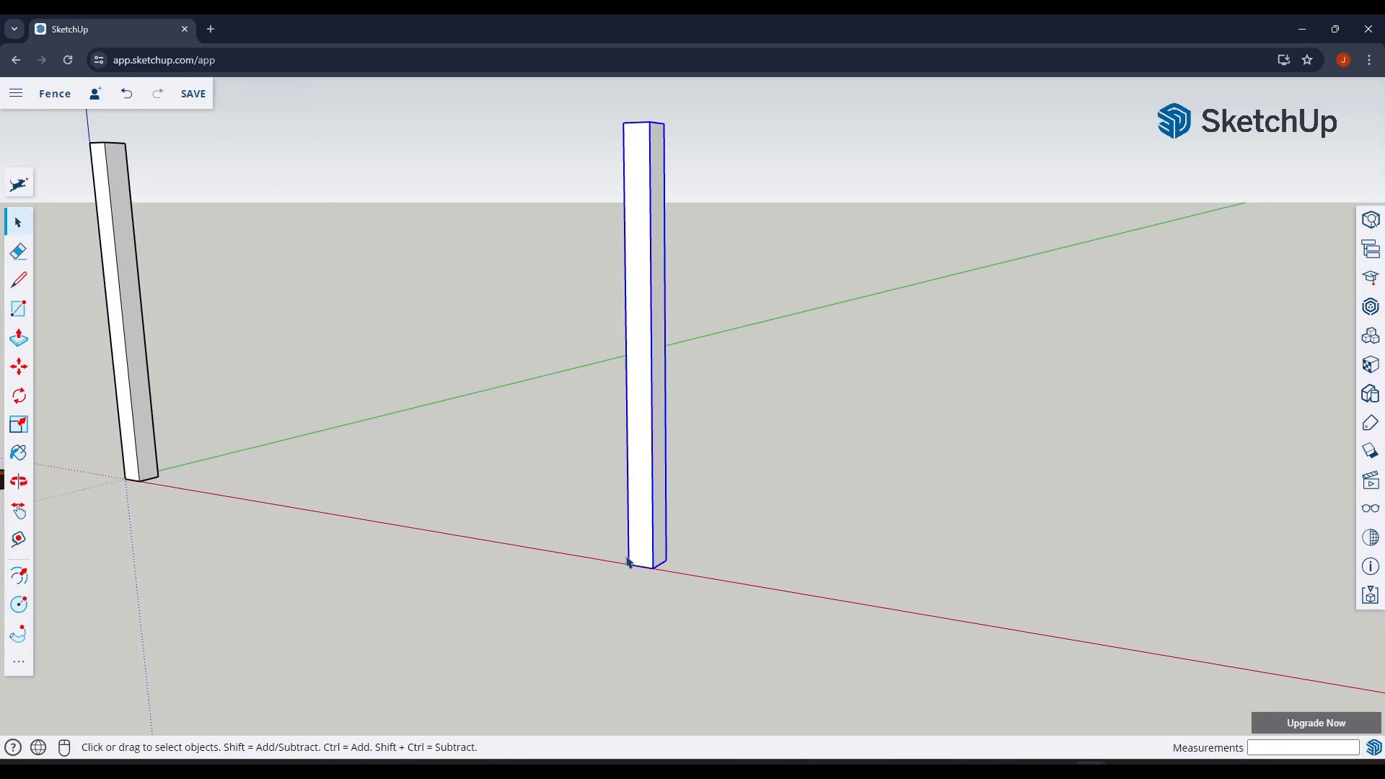
left_click(20, 541)
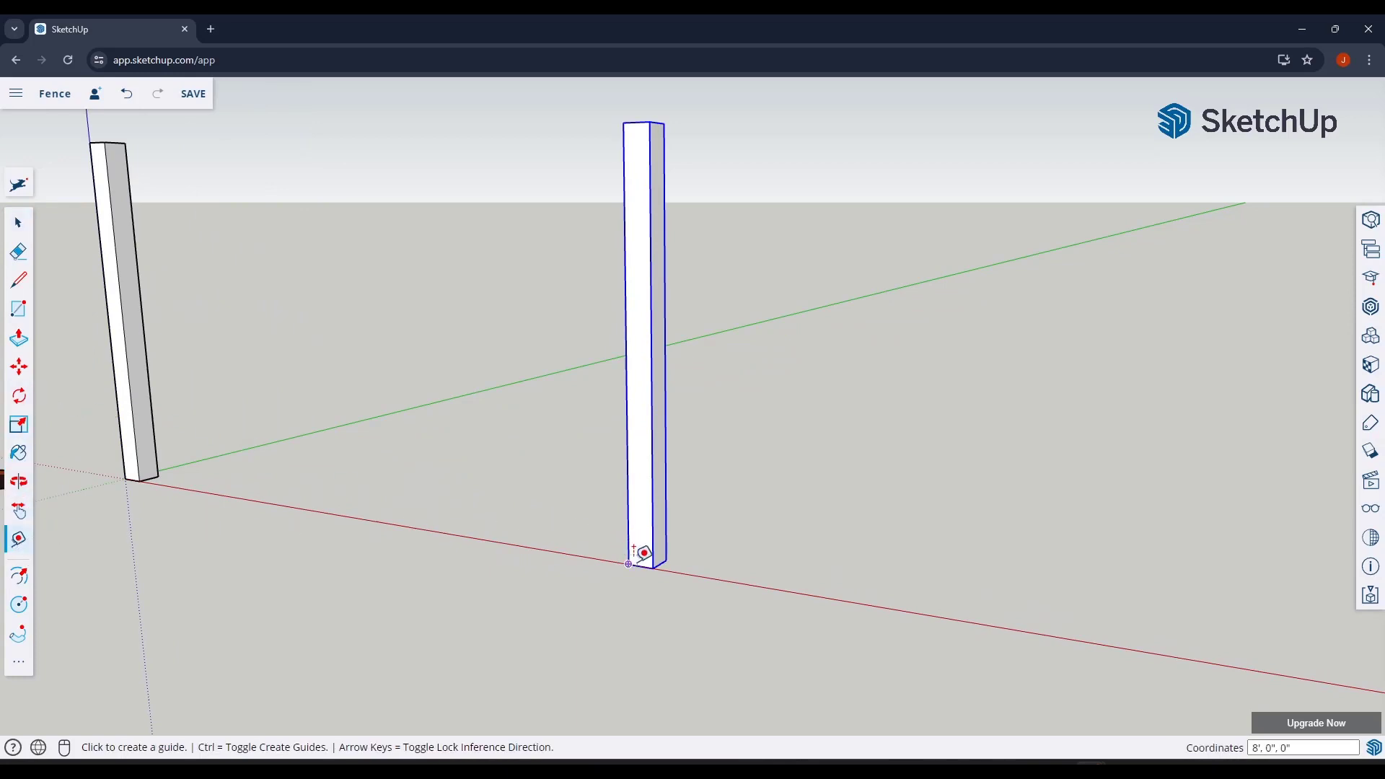
scroll(653, 557, "up", 3)
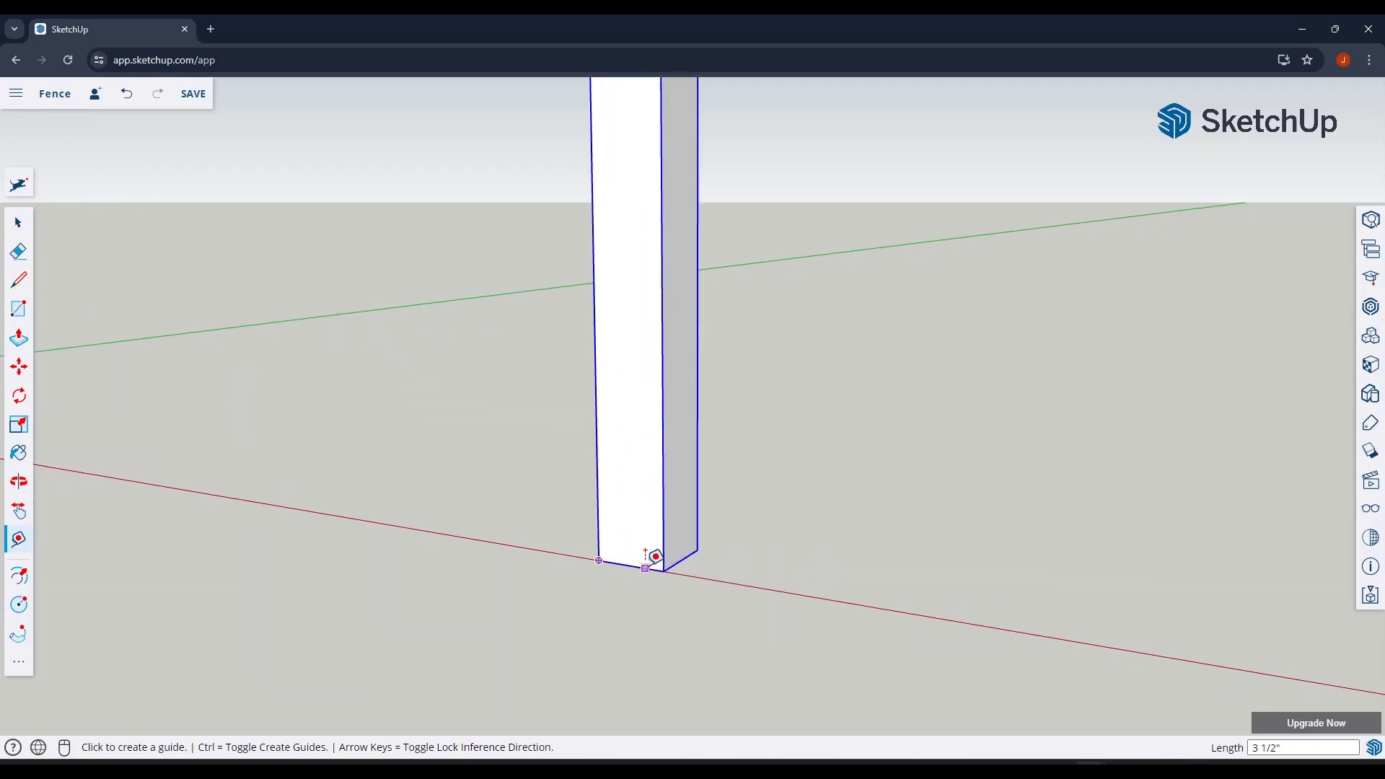
left_click(645, 568)
scroll(651, 457, "down", 4)
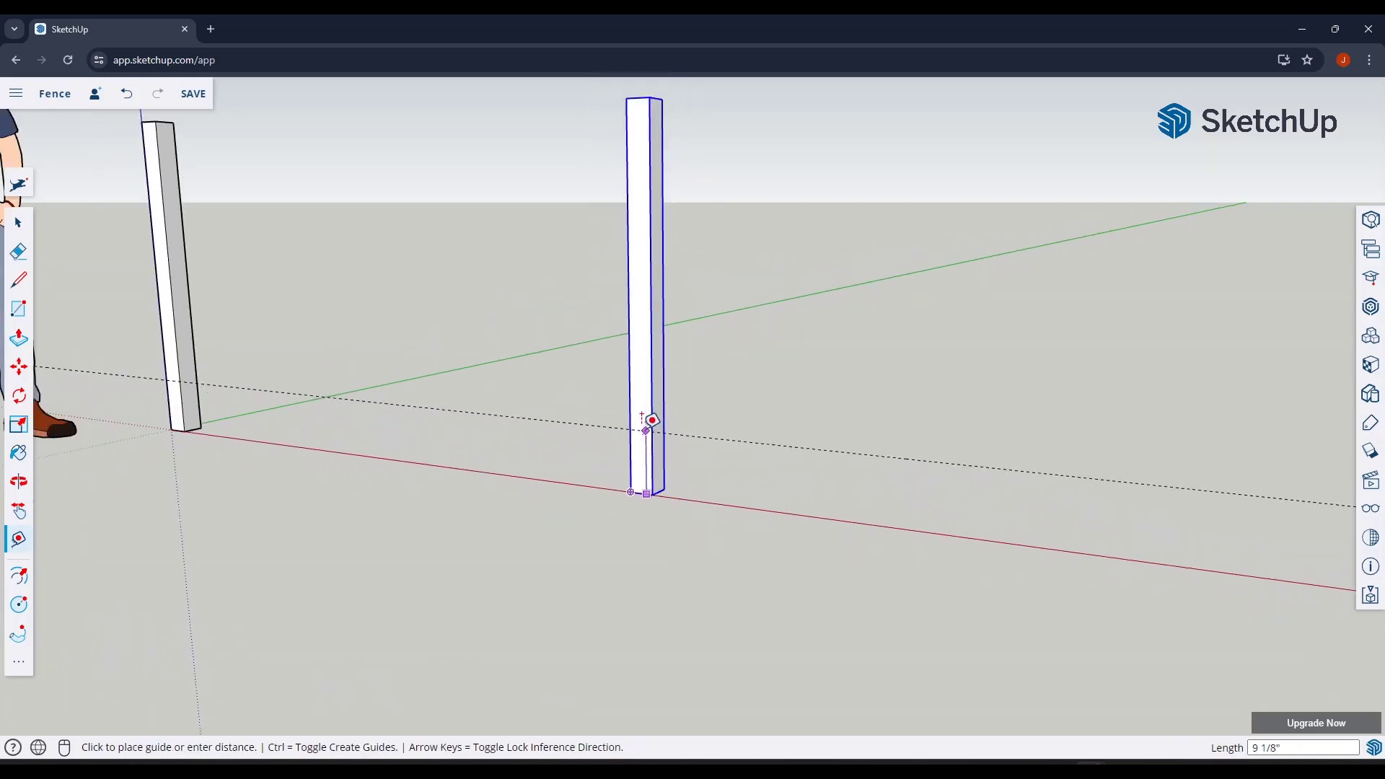
key("ctrl")
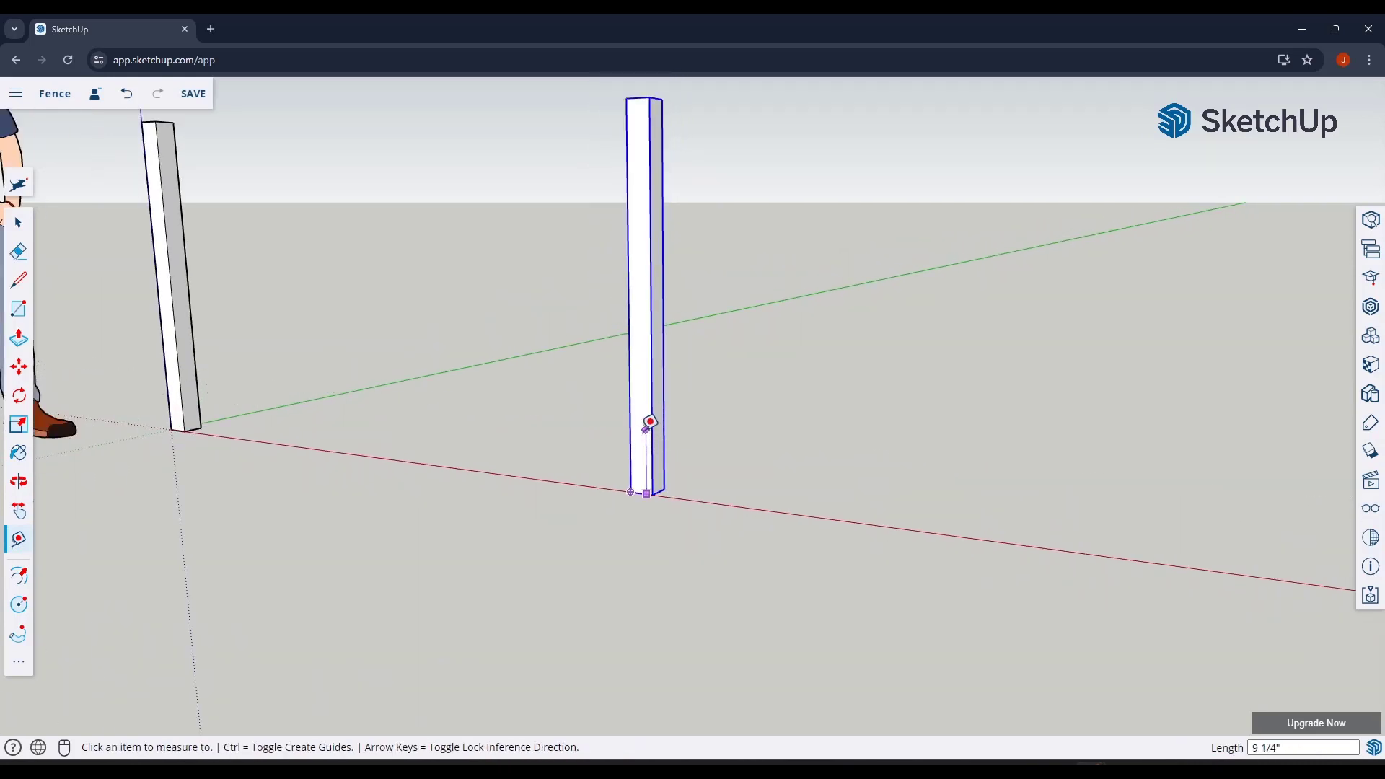
key("ctrl")
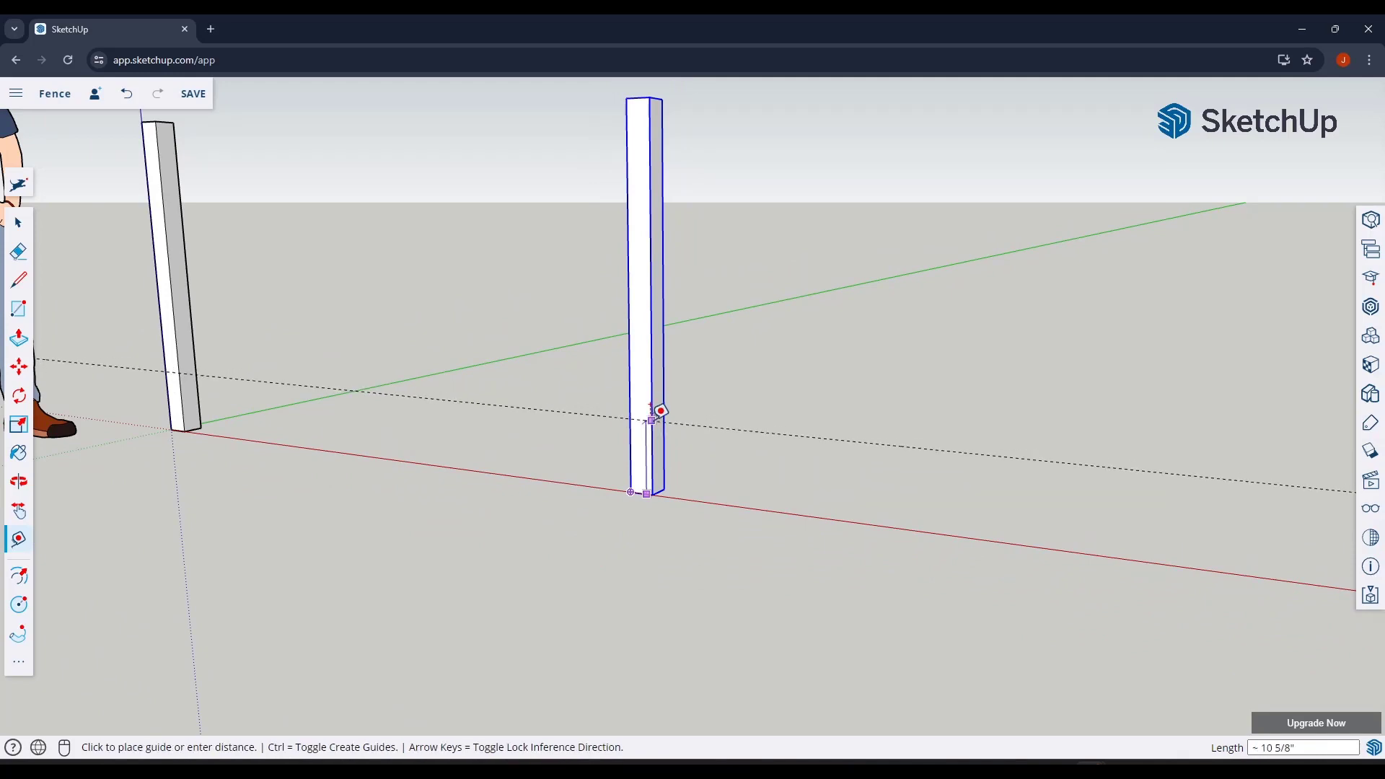
key("space")
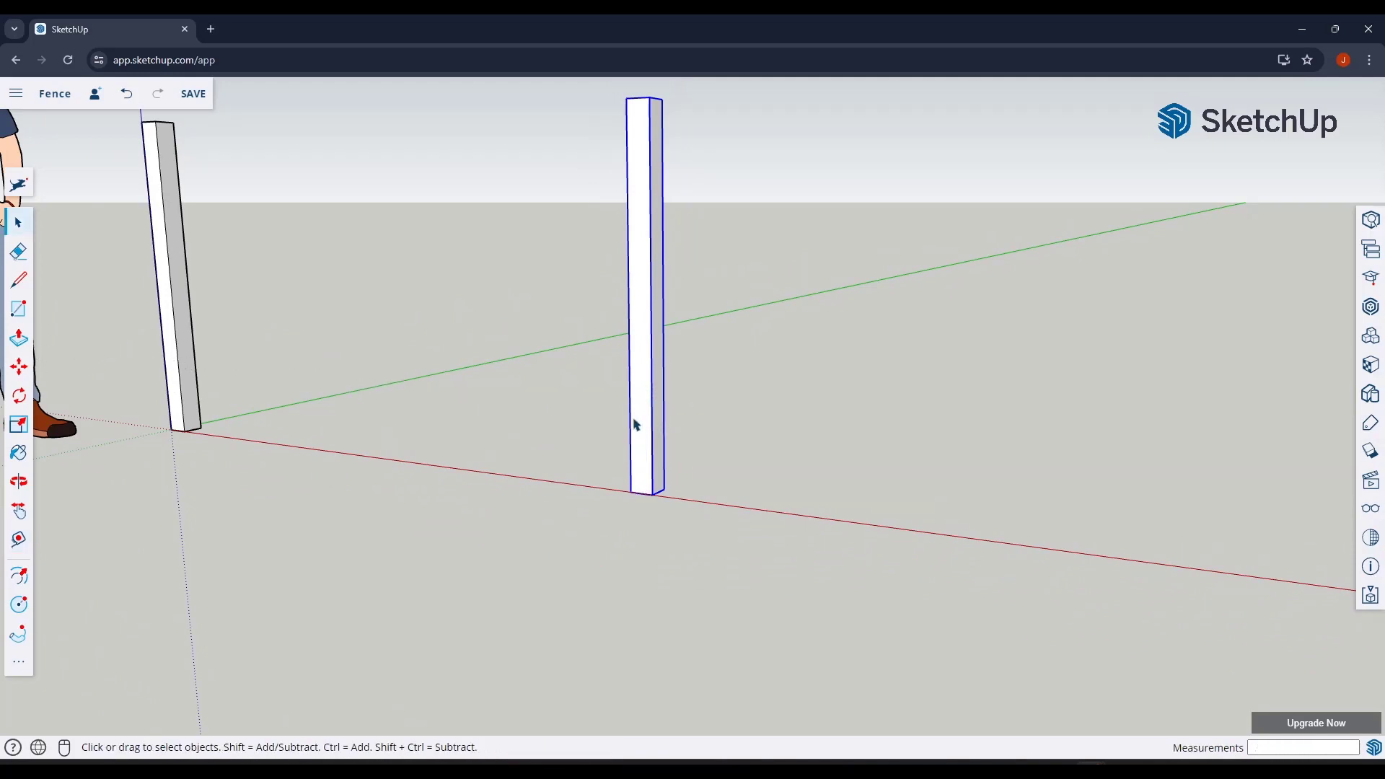
Try a horizontal guide 2' above the bottom front edge of the copied post, and undo it.
left_click(19, 543)
scroll(649, 482, "up", 5)
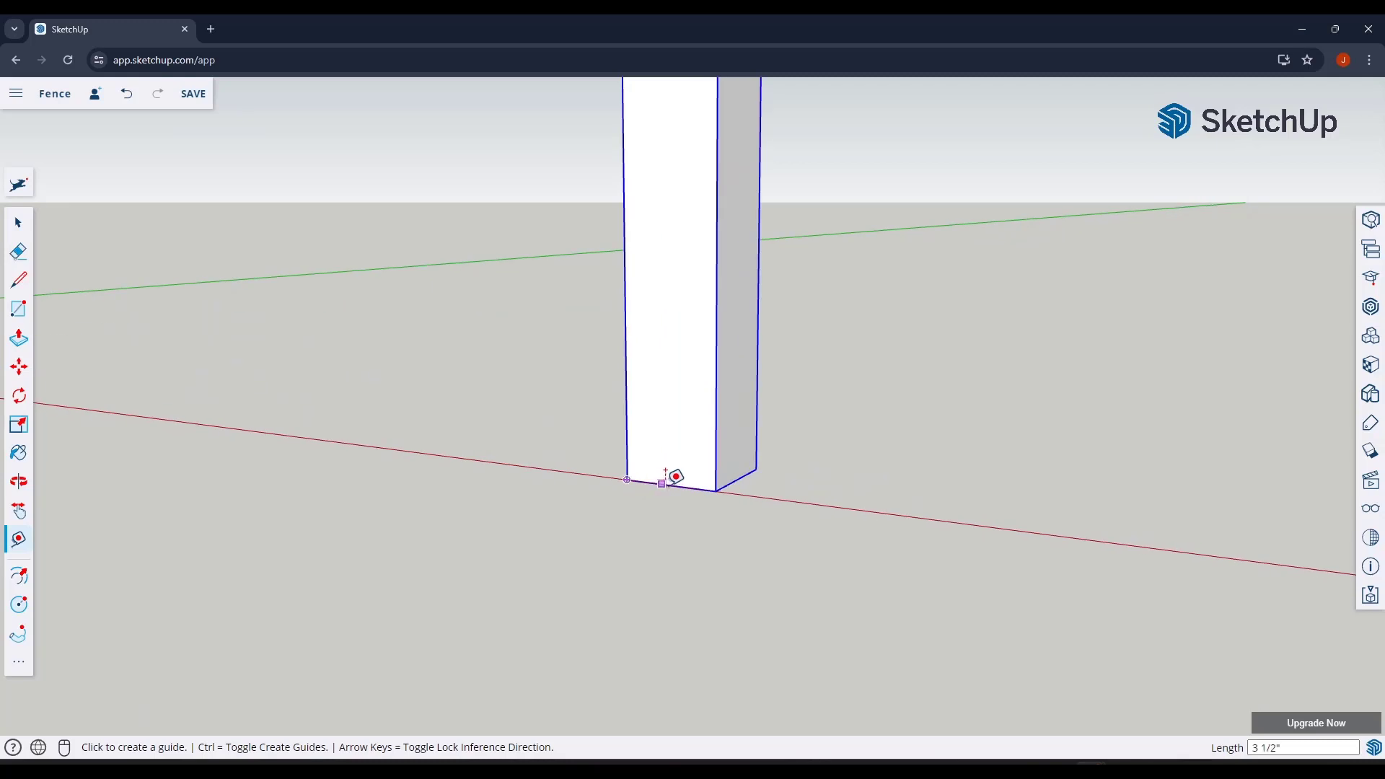
left_click(670, 482)
scroll(692, 315, "down", 5)
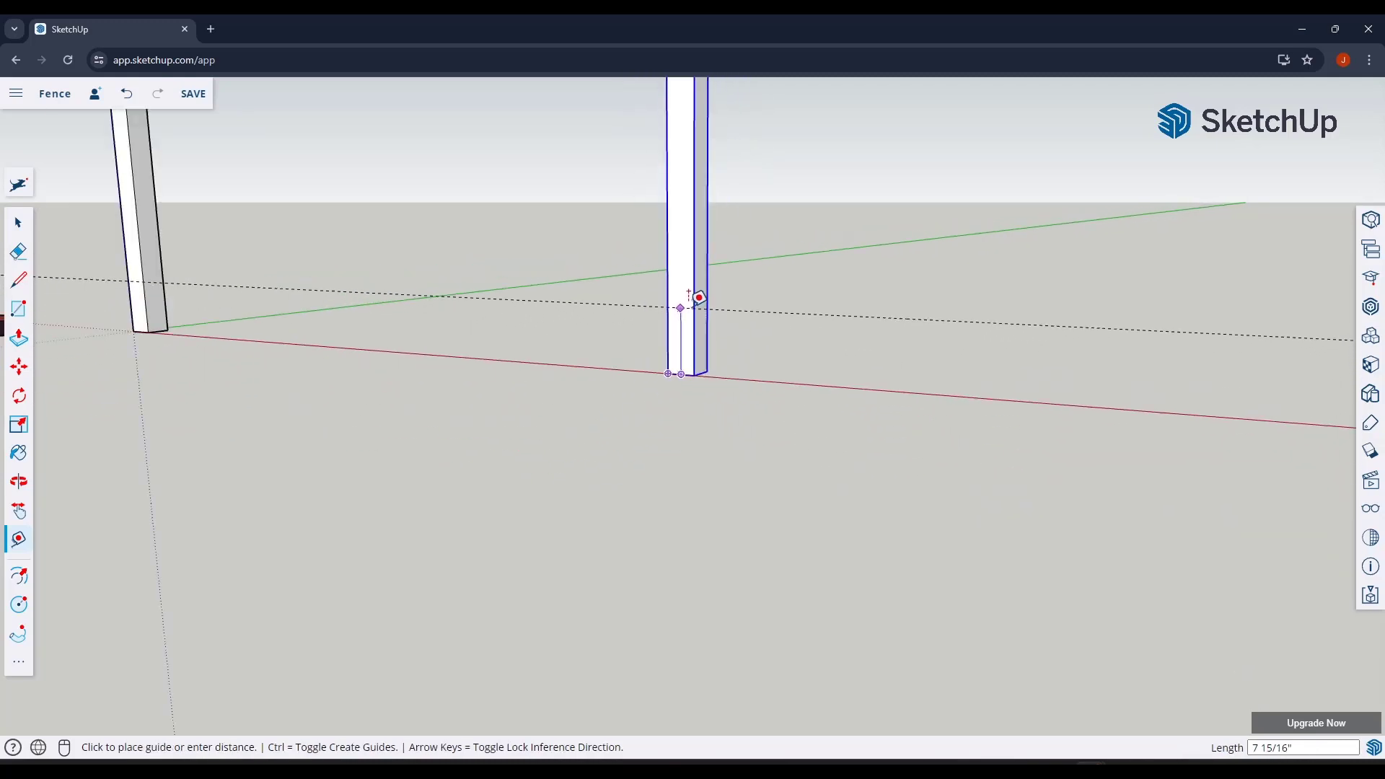
middle_click_drag(694, 253, 691, 357, "shift")
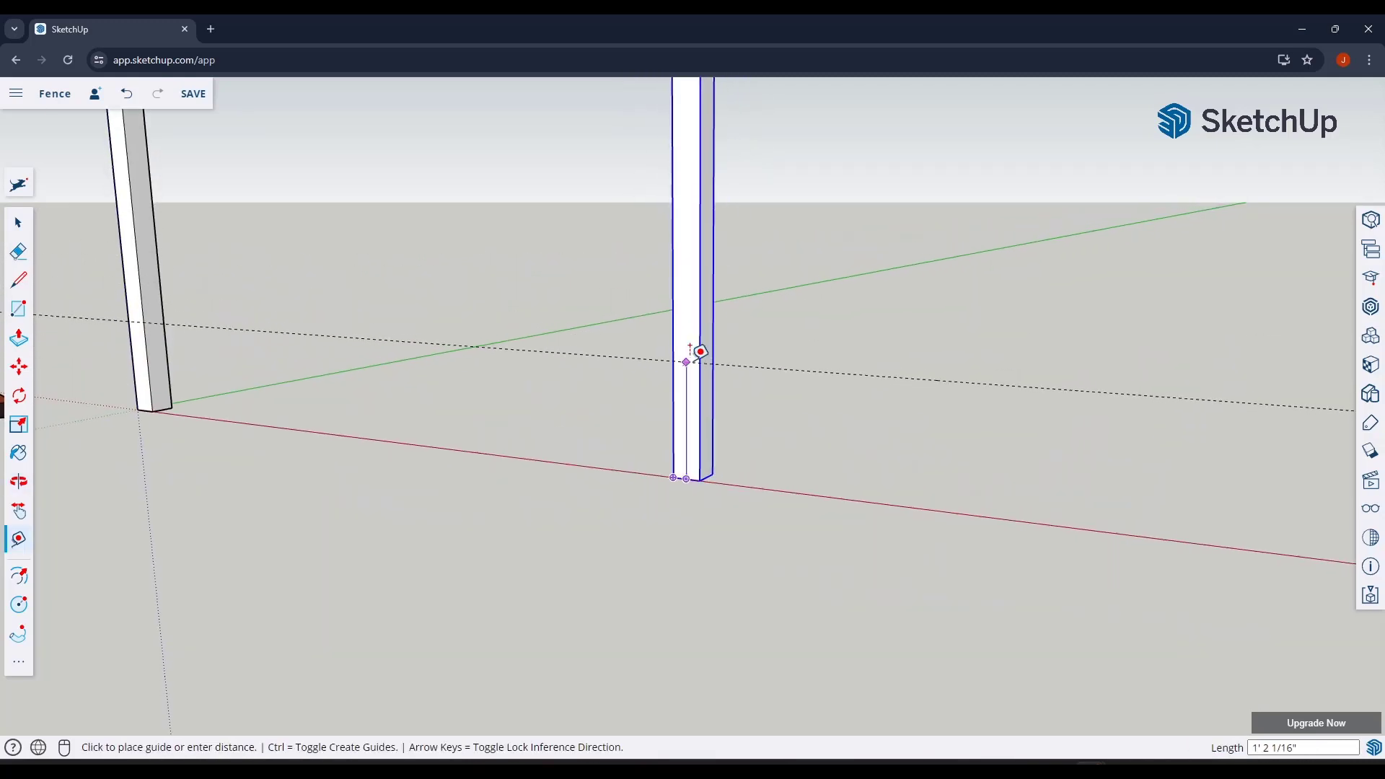
type("2")
key("Return")
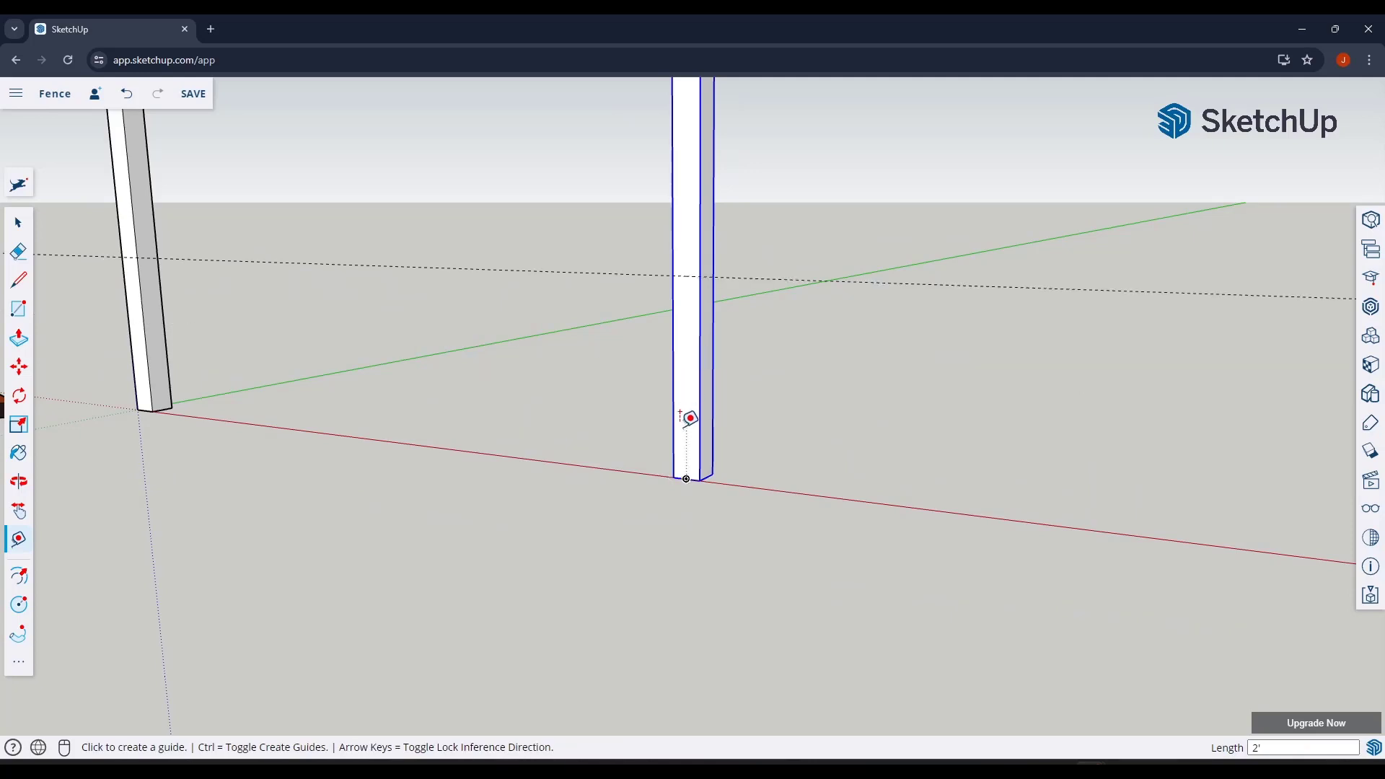
scroll(690, 419, "down", 5)
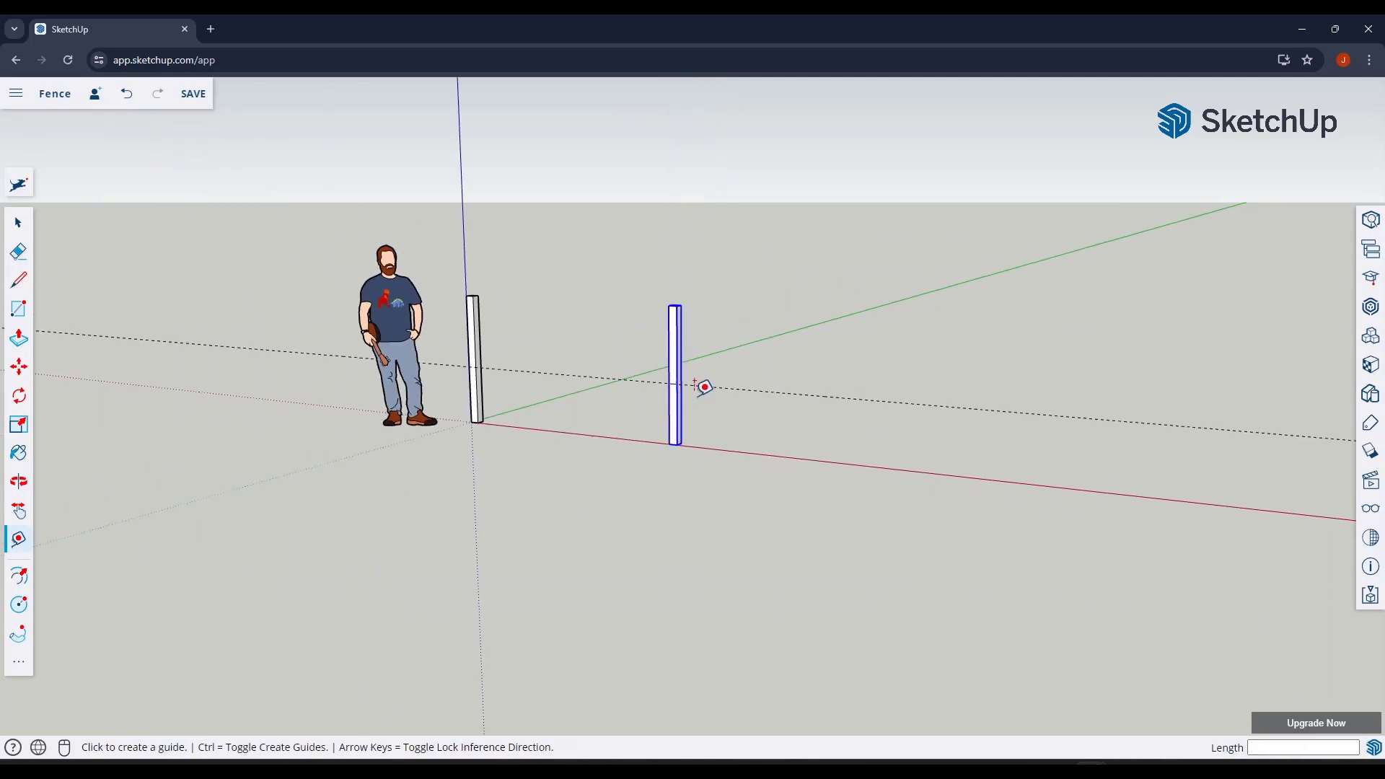
key("ctrl+z")
Place a horizontal guide 1'6" above the bottom front edge of the copied post.
scroll(682, 436, "up", 5)
left_click(673, 433)
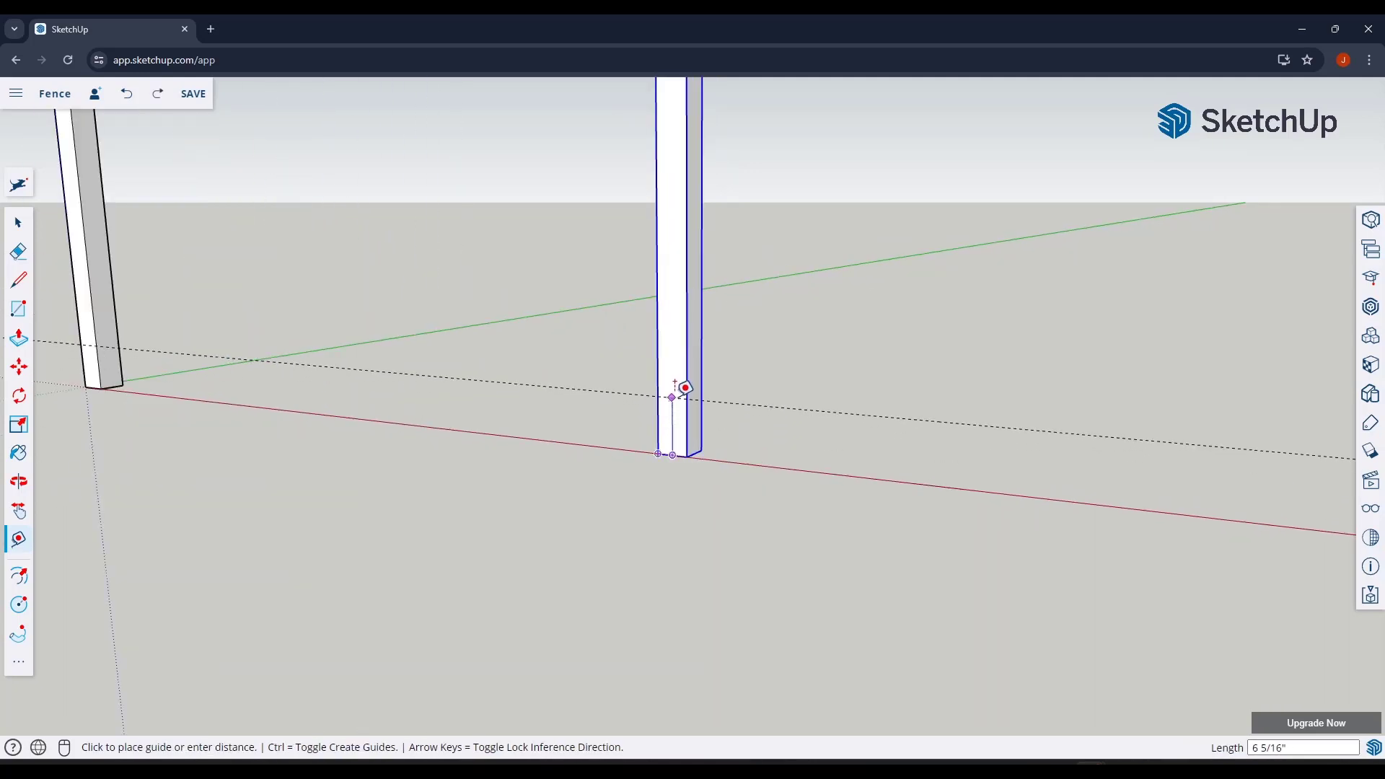
type("1'6")
key("Return")
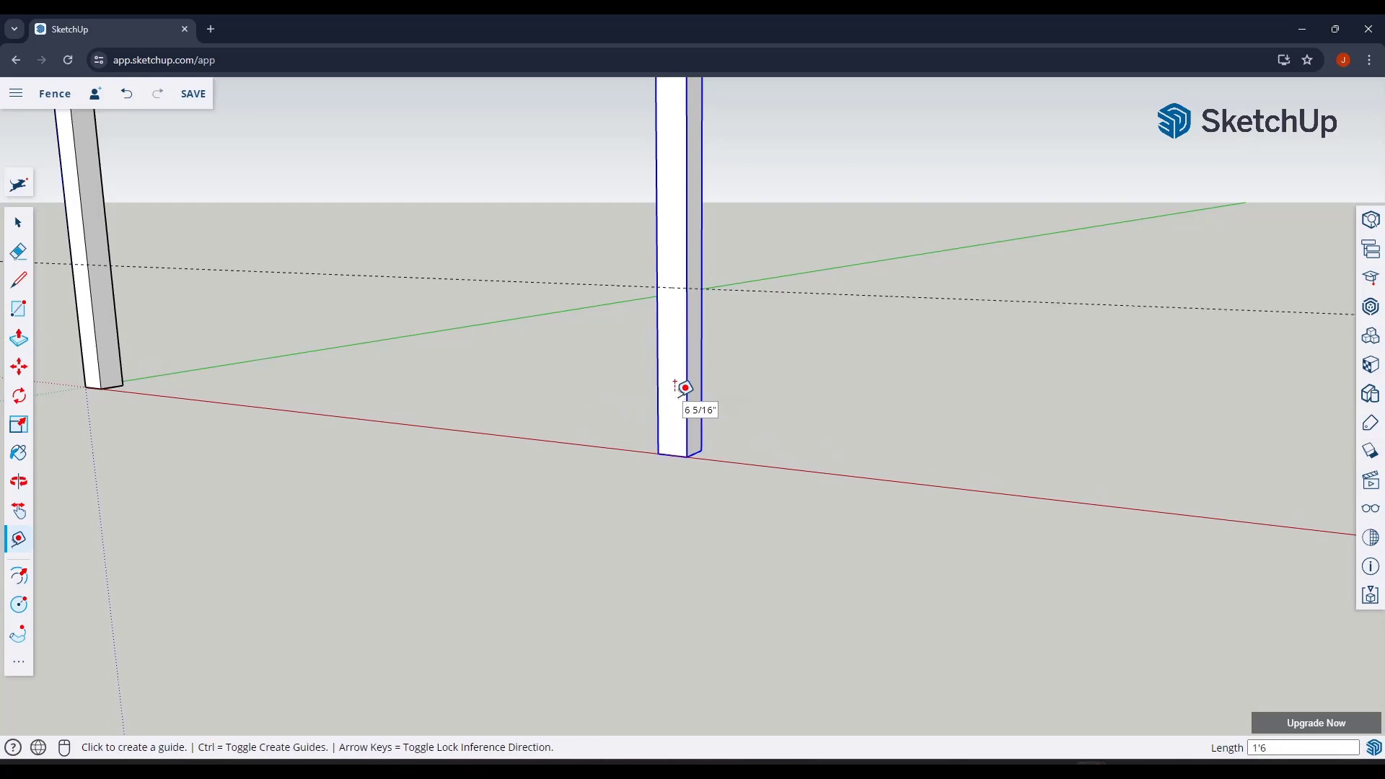
Place a second horizontal guide below the copied post's top front edge, using the same offset as the lower guide.
scroll(683, 339, "down", 5)
scroll(658, 248, "up", 8)
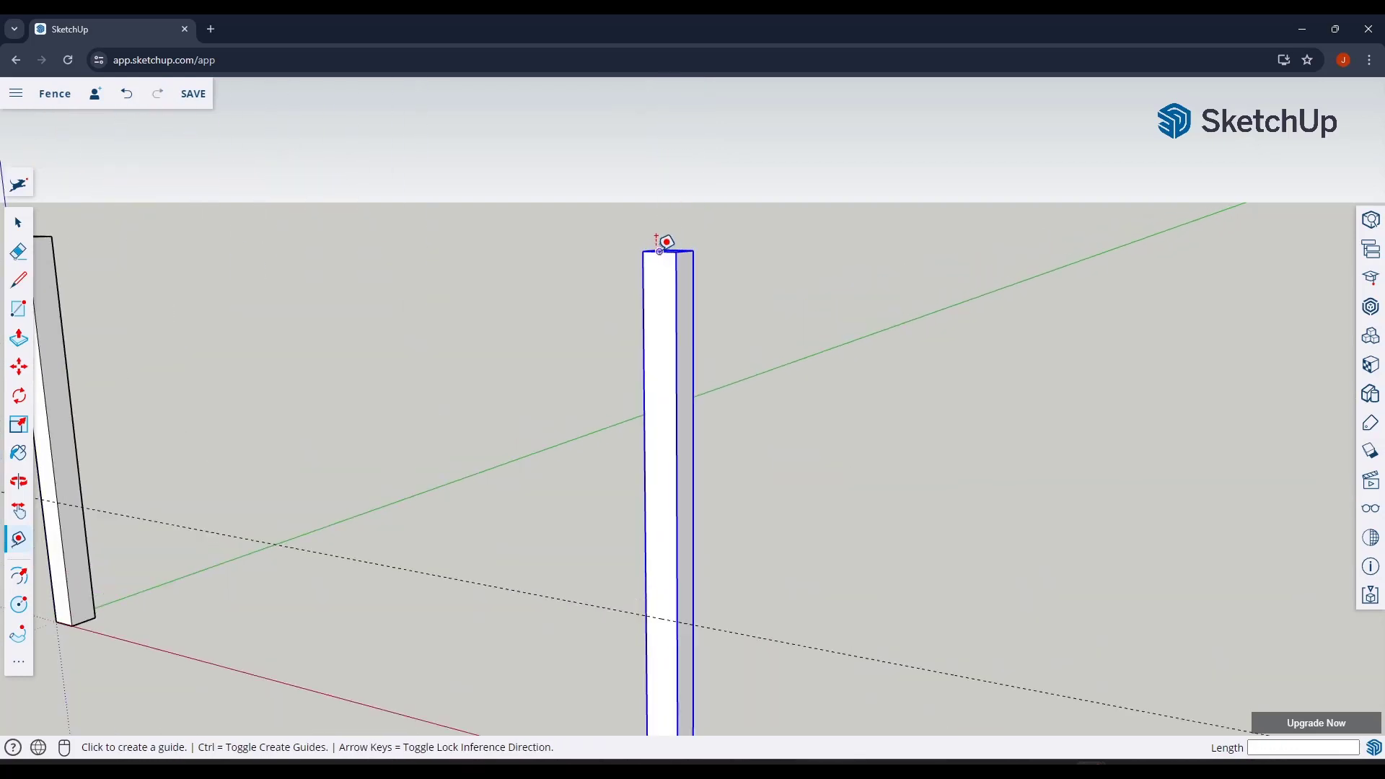
left_click(658, 251)
type("1")
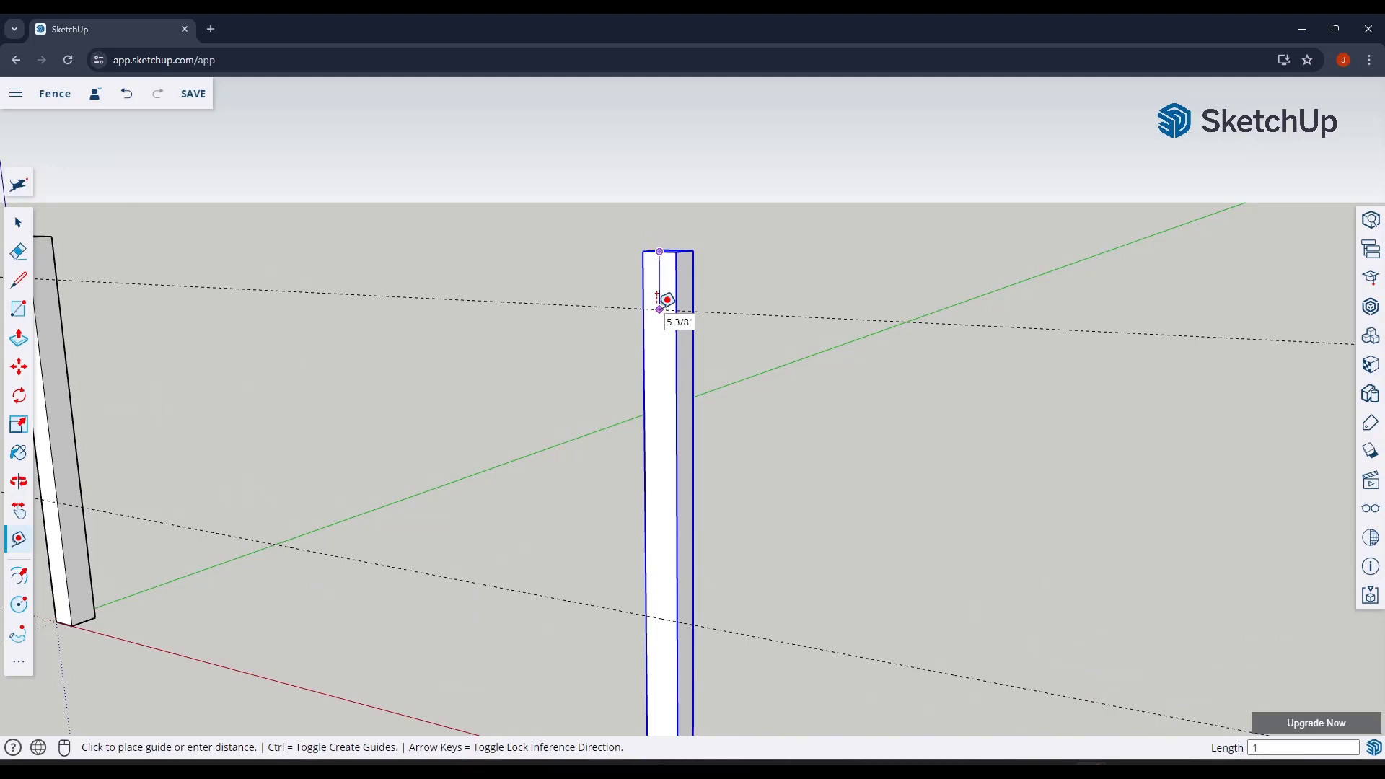
key("Return")
key("space")
scroll(736, 390, "down", 3)
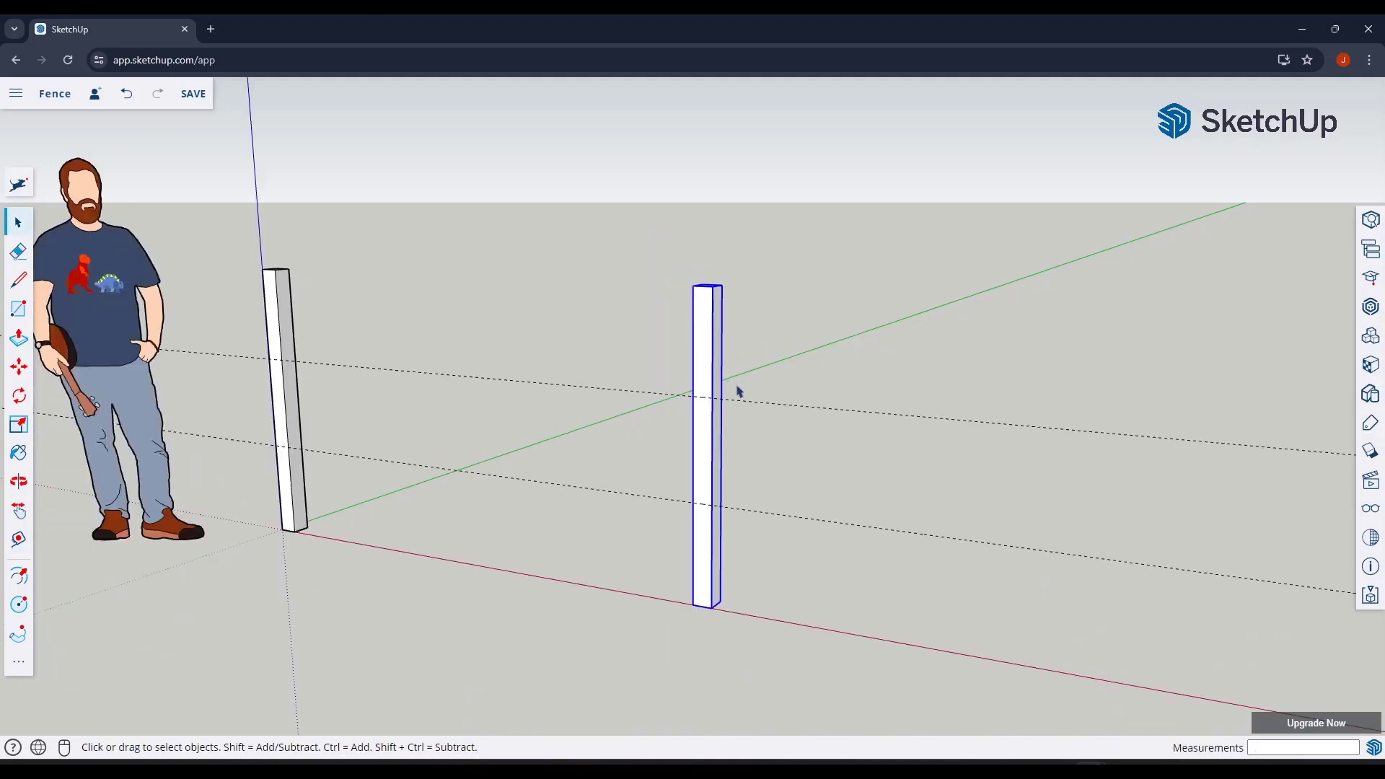
middle_click_drag(736, 389, 664, 338)
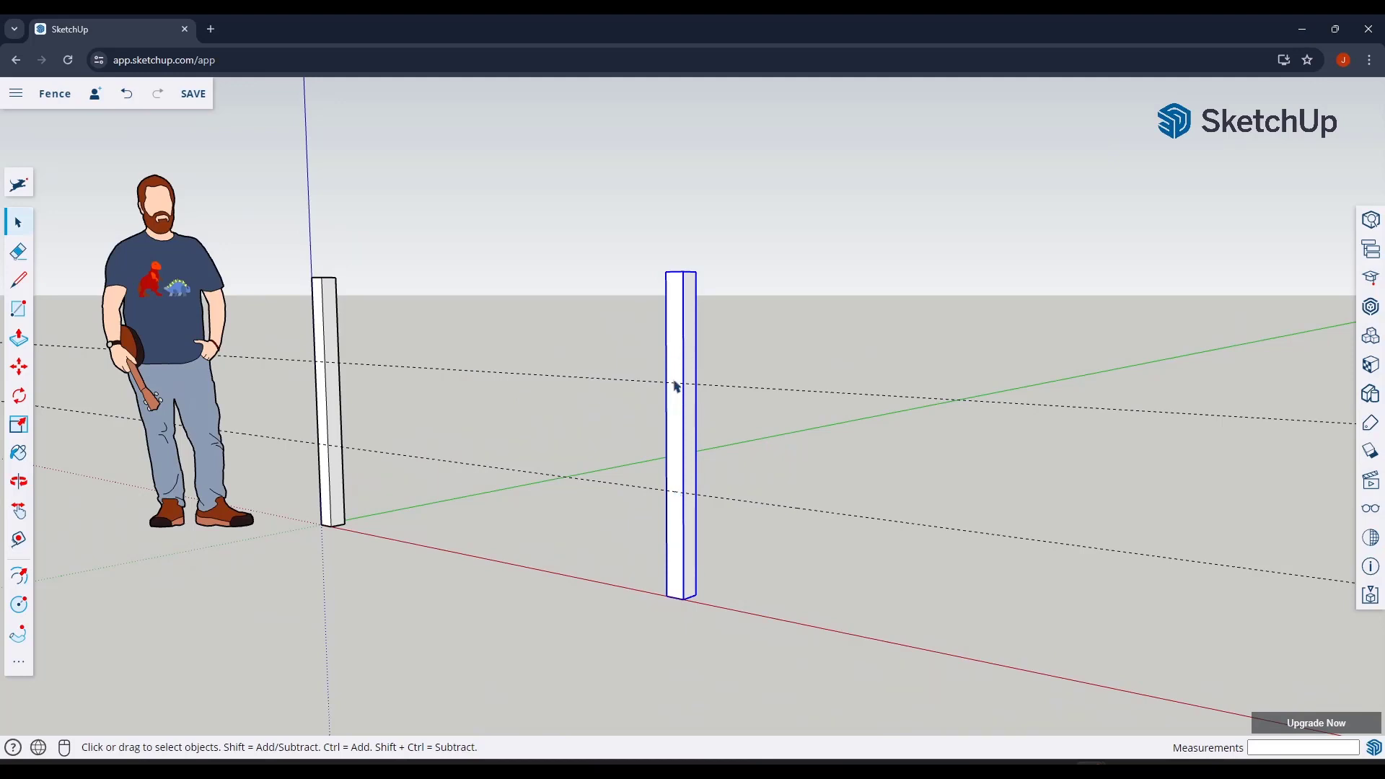
scroll(673, 382, "up", 1)
scroll(678, 396, "up", 1)
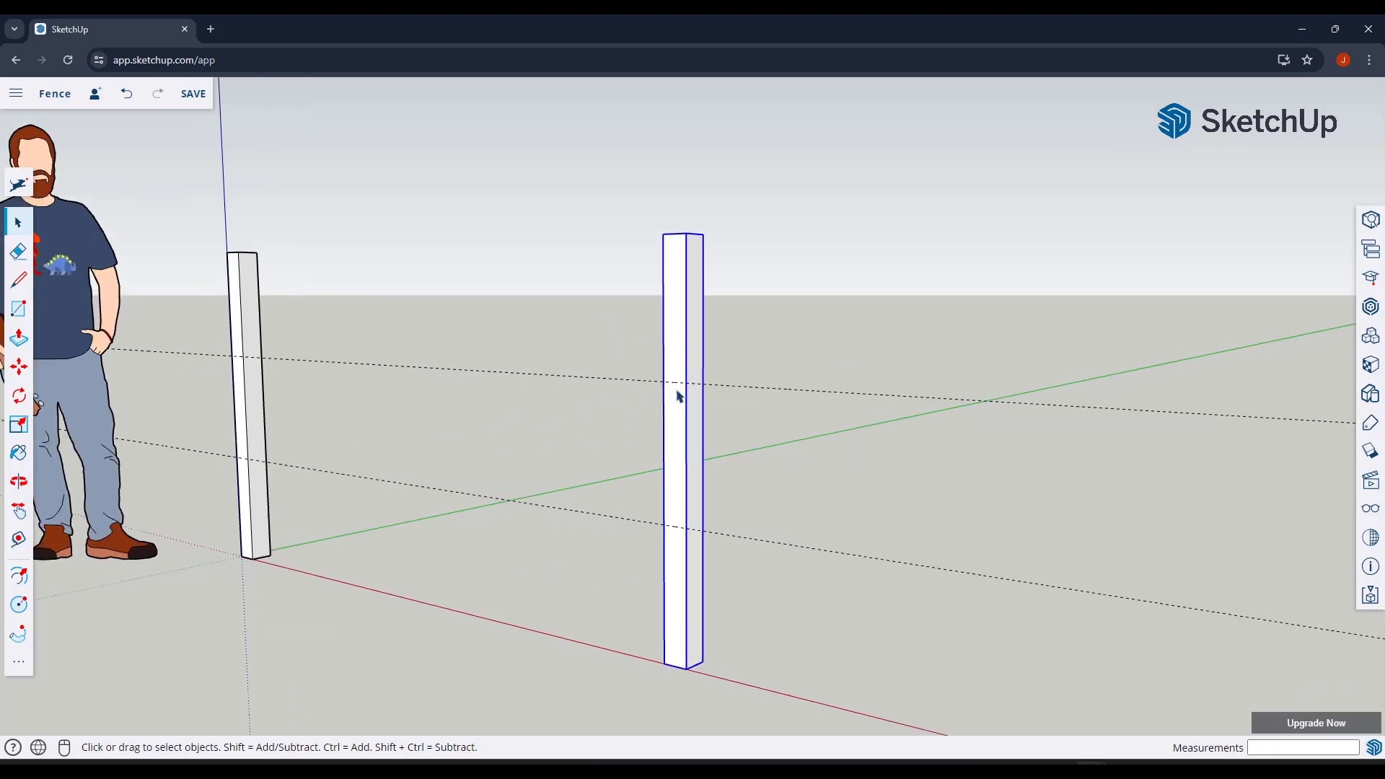
key("l")
scroll(674, 378, "up", 2)
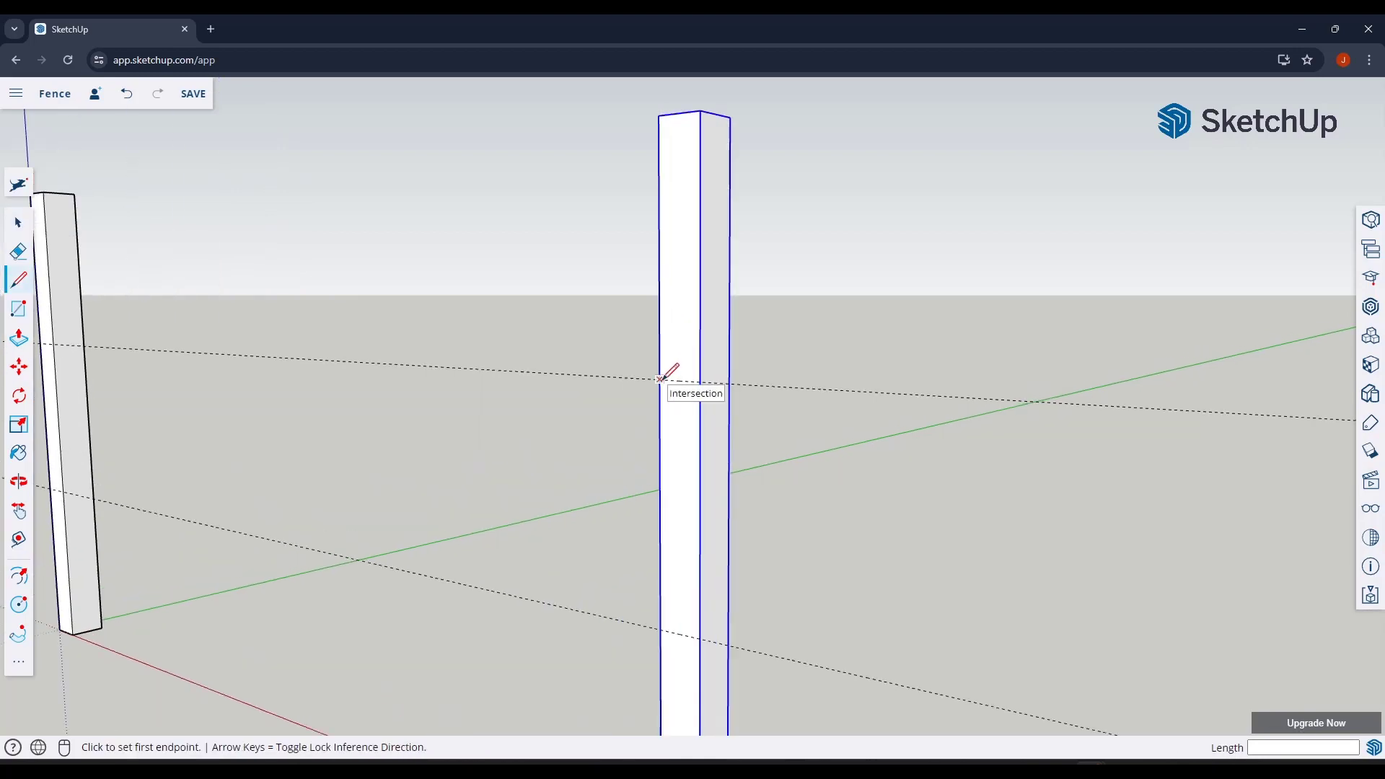
left_click(659, 378)
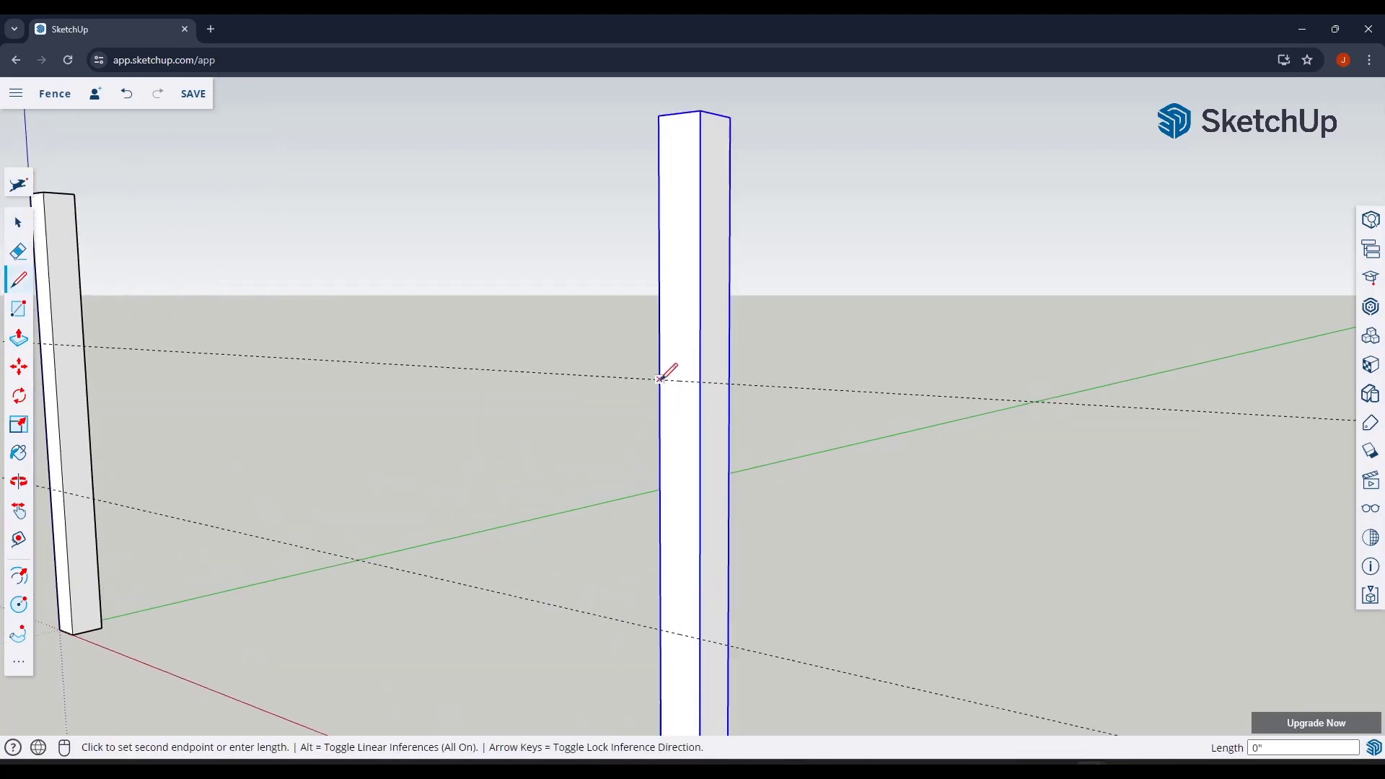
middle_click_drag(668, 370, 566, 423)
key("space")
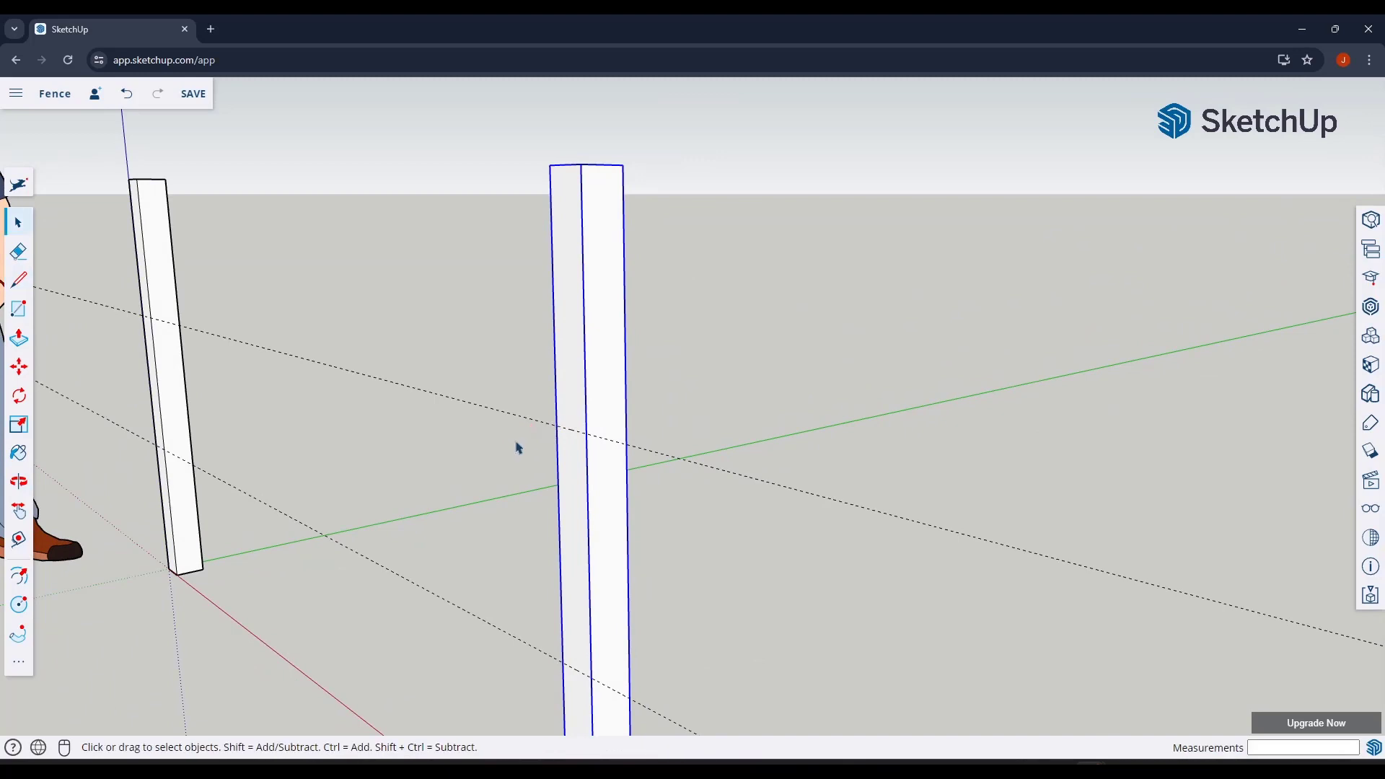
Draw lines from where the upper guide meets the copied post's outer front corner: 1.5" outward along the green axis, and 3.5" up.
key("l")
left_click(555, 425)
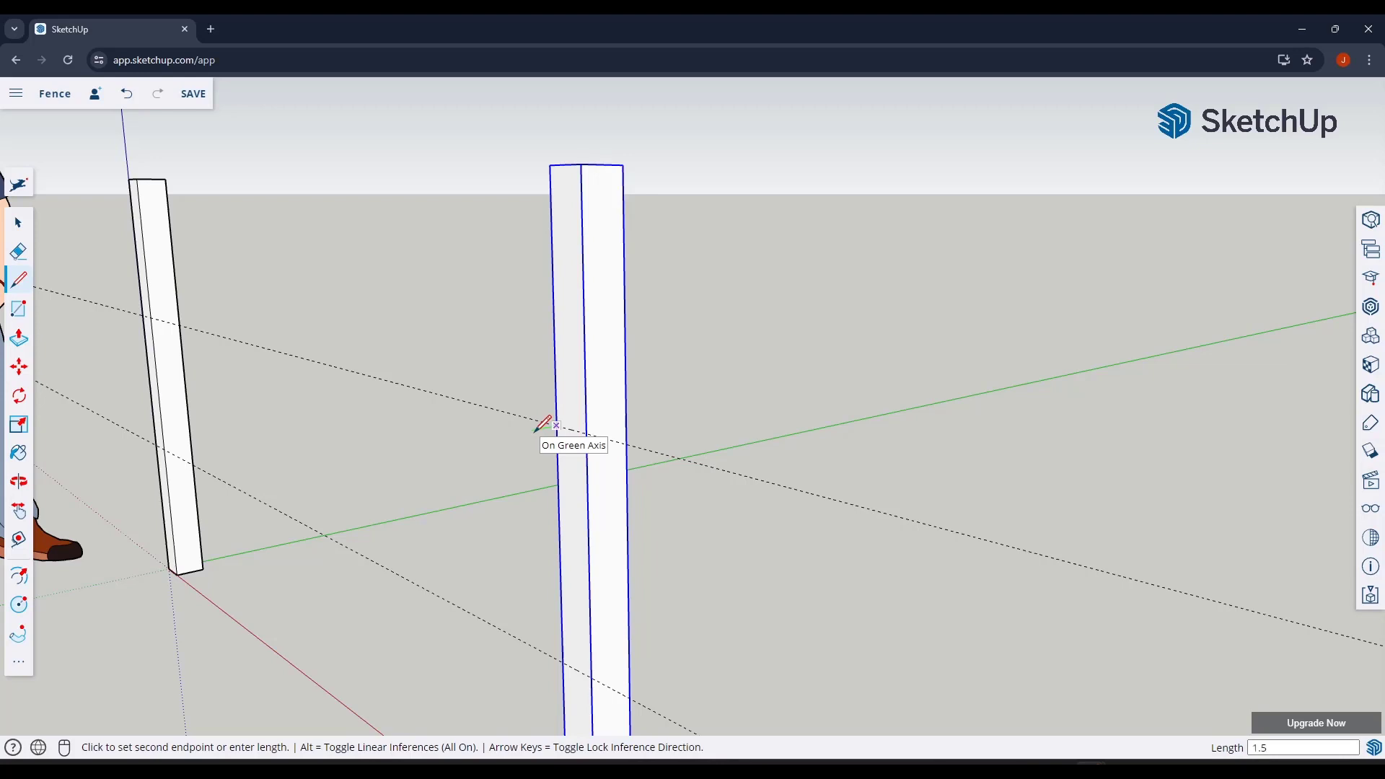
left_click(539, 428)
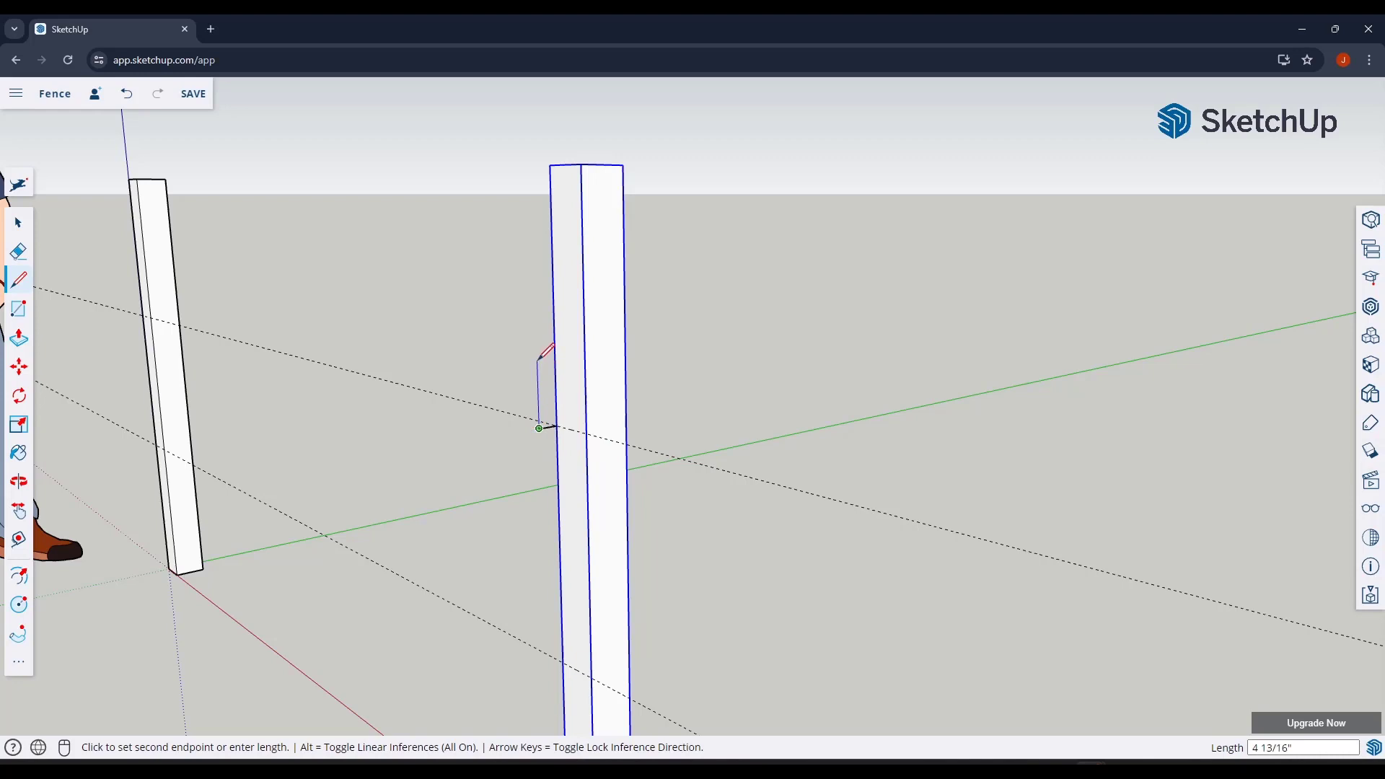
scroll(541, 356, "up", 2)
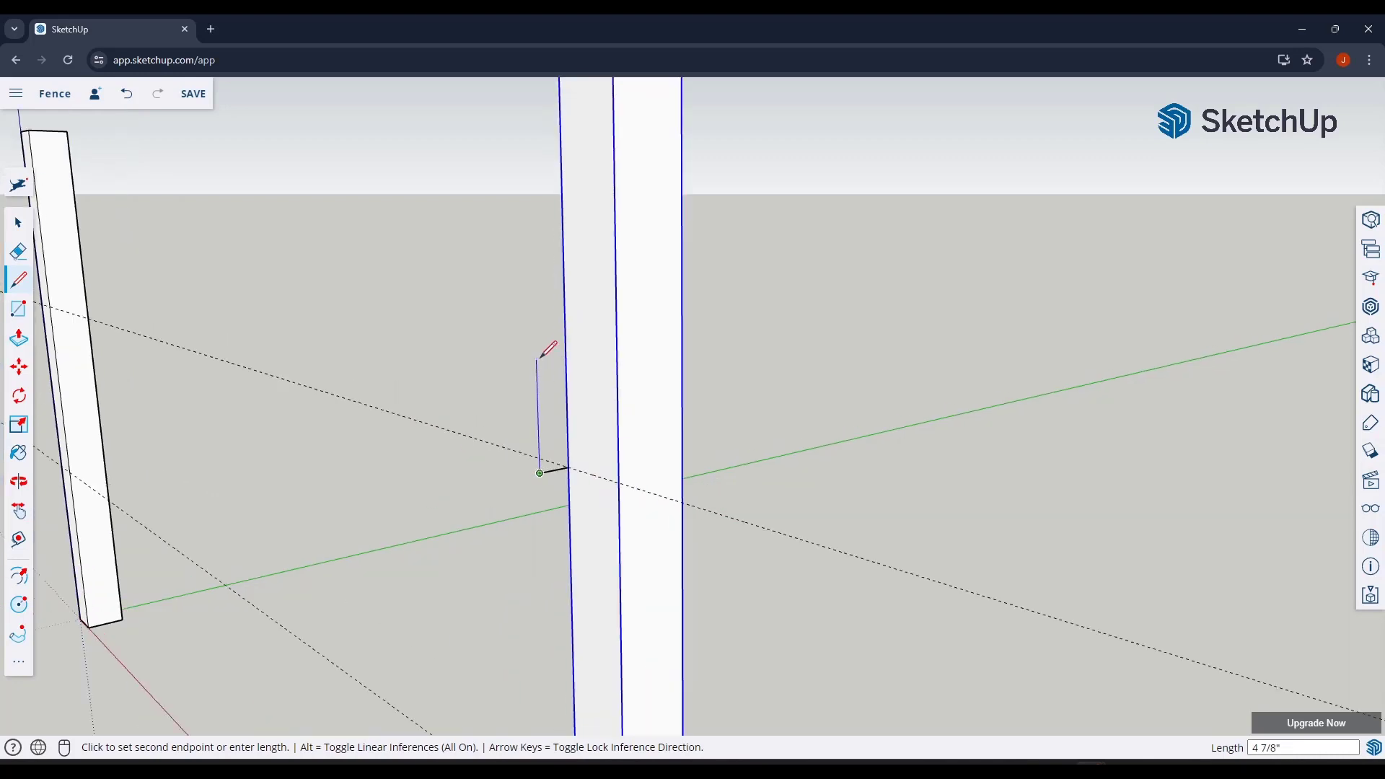
scroll(540, 357, "down", 1)
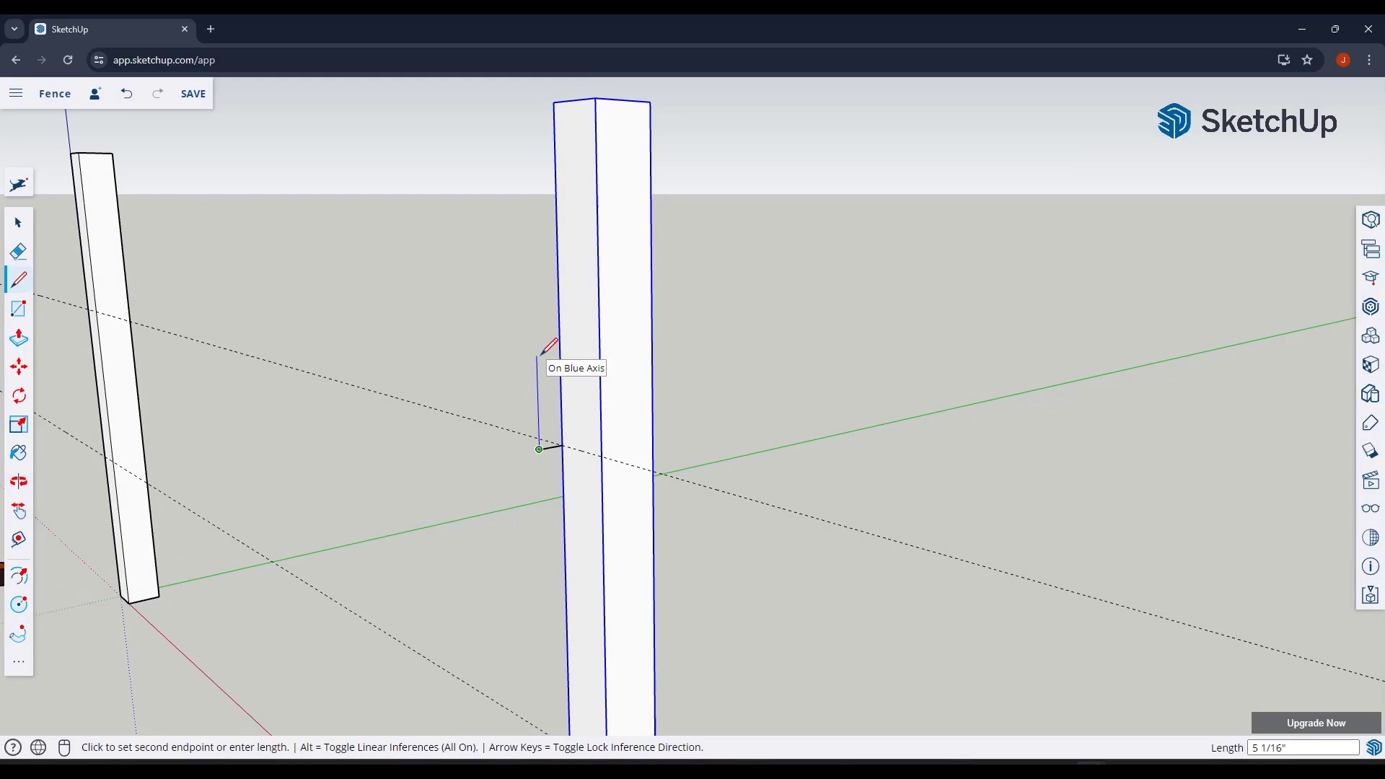
key("Return")
key("space")
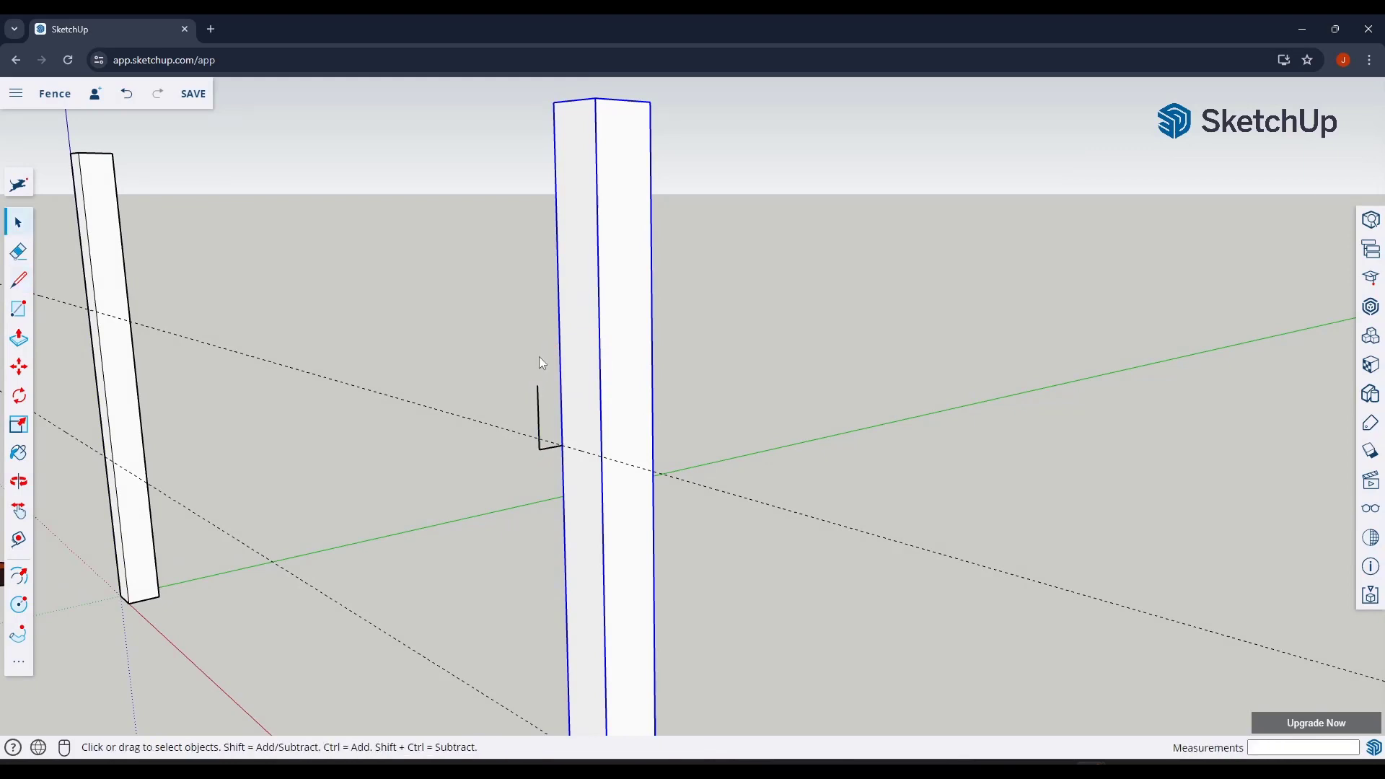
Draw a 3 1/2" by 1 1/2" rectangle between the post corner on the upper guide and the upper end of the drawn lines.
key("r")
left_click(561, 446)
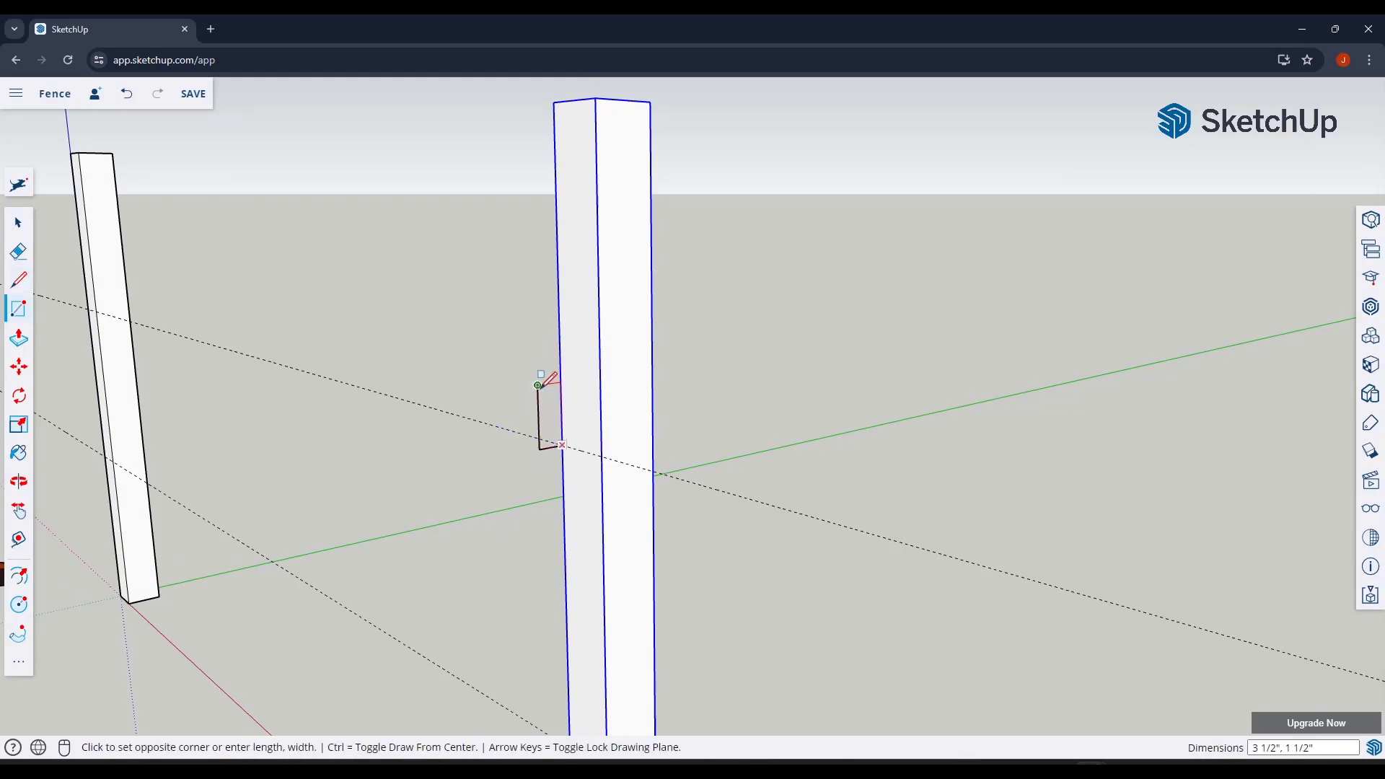
left_click(538, 386)
key("space")
Push/Pull the small rectangle 1 3/4" across the copied post's front face to the midpoint of its top edge.
scroll(606, 416, "down", 3)
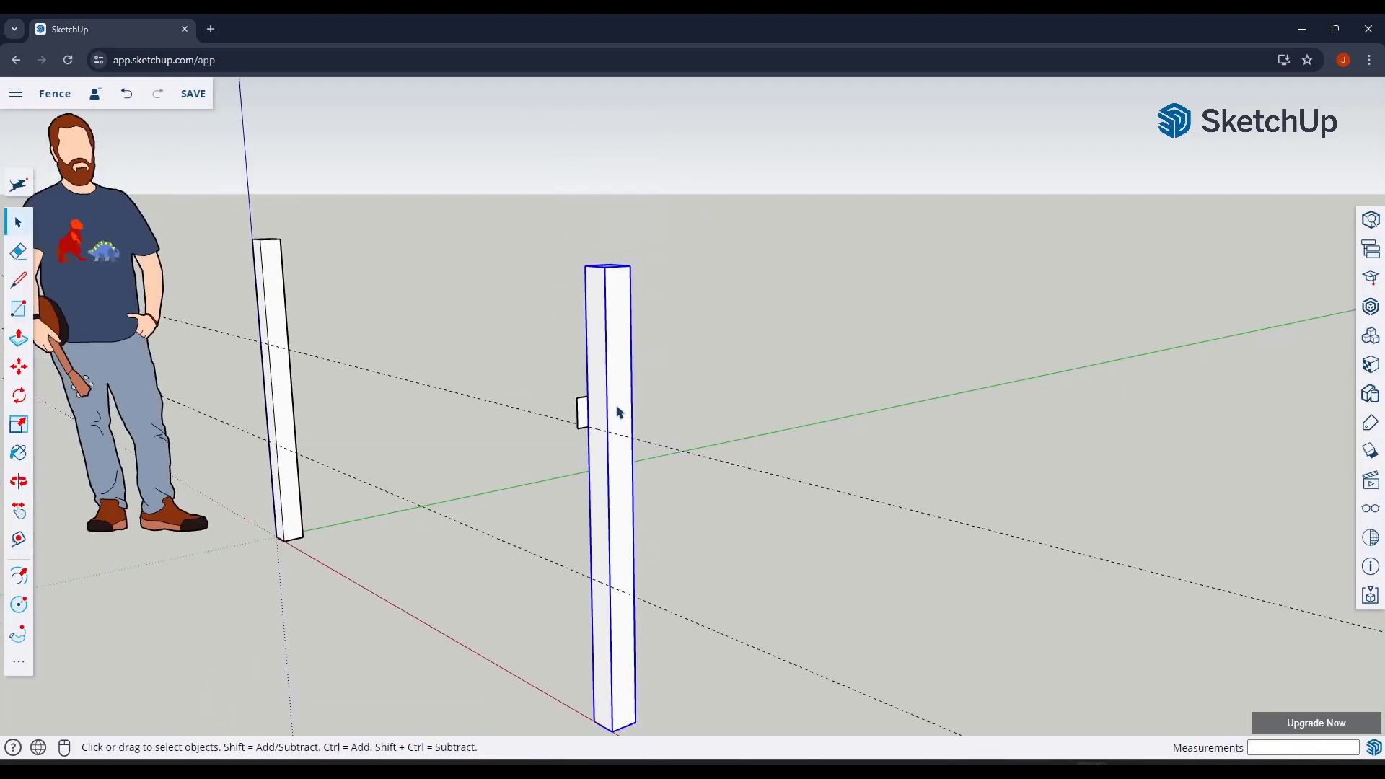
mouse_move(618, 411)
middle_mouse_down()
mouse_move(677, 368)
mouse_move(634, 411)
middle_mouse_up()
scroll(642, 407, "up", 2)
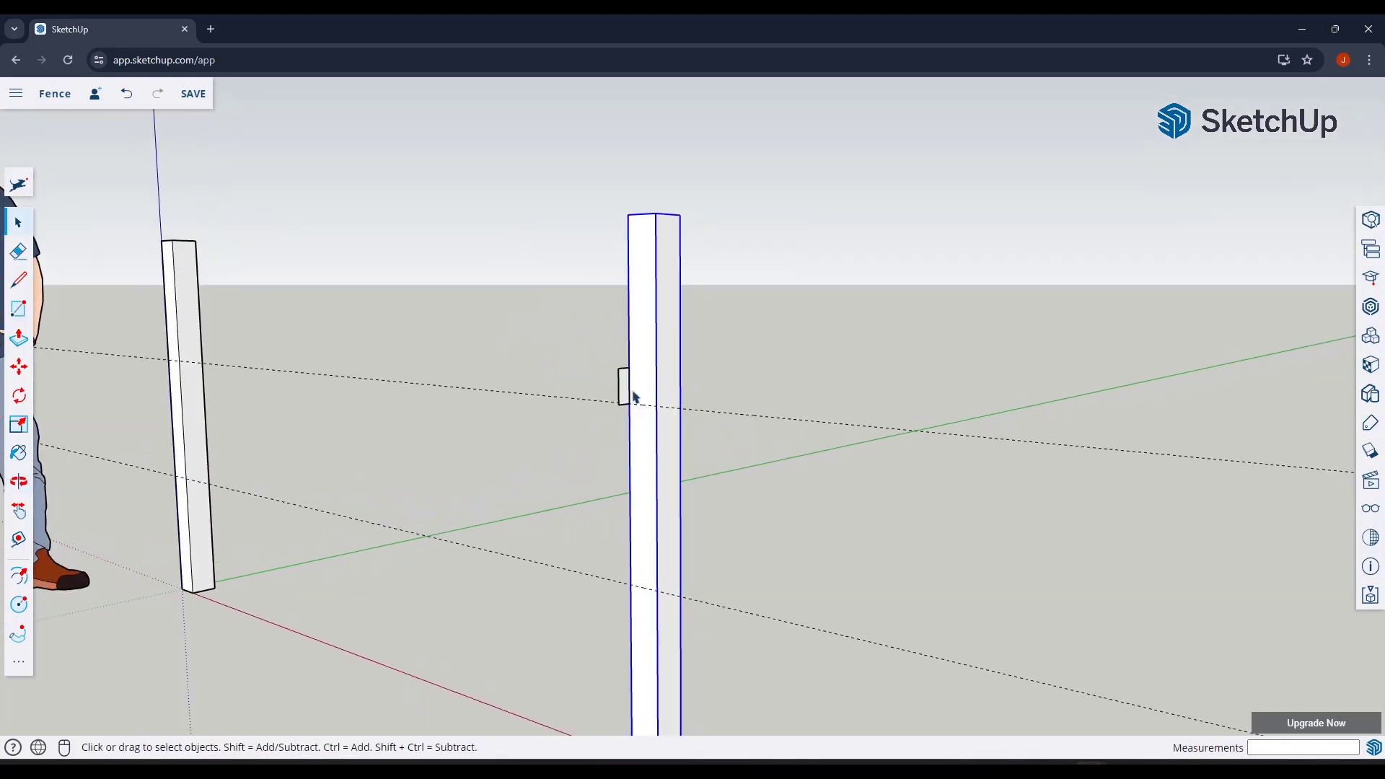
key("p")
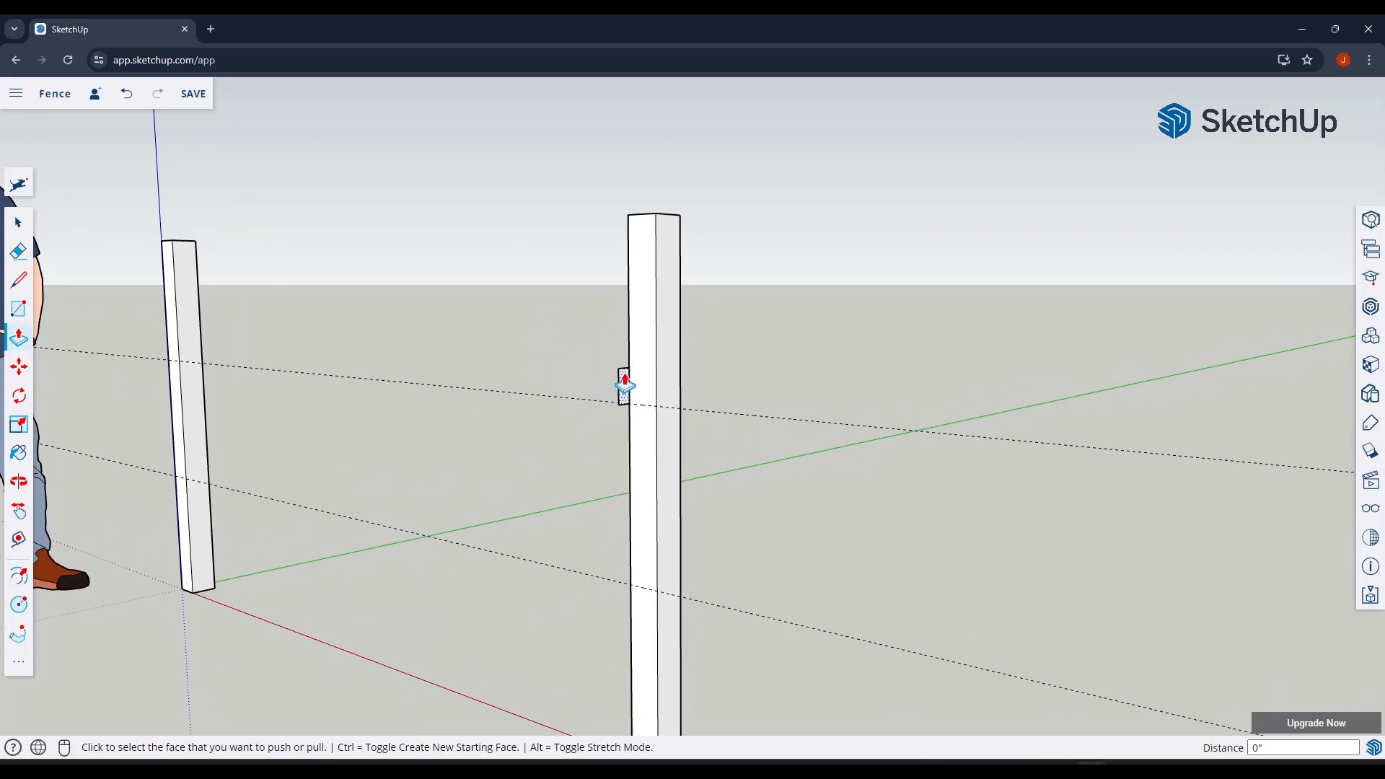
left_click(625, 382)
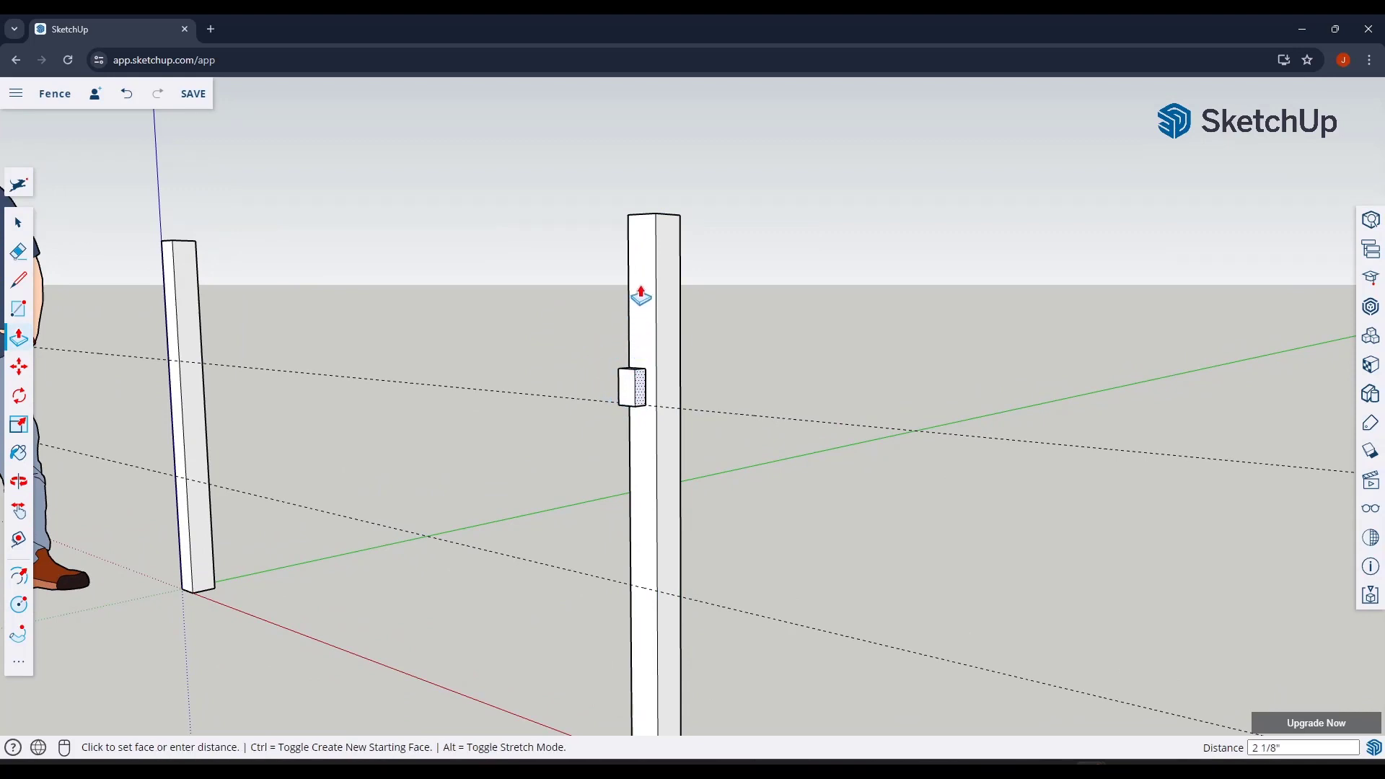
left_click(641, 220)
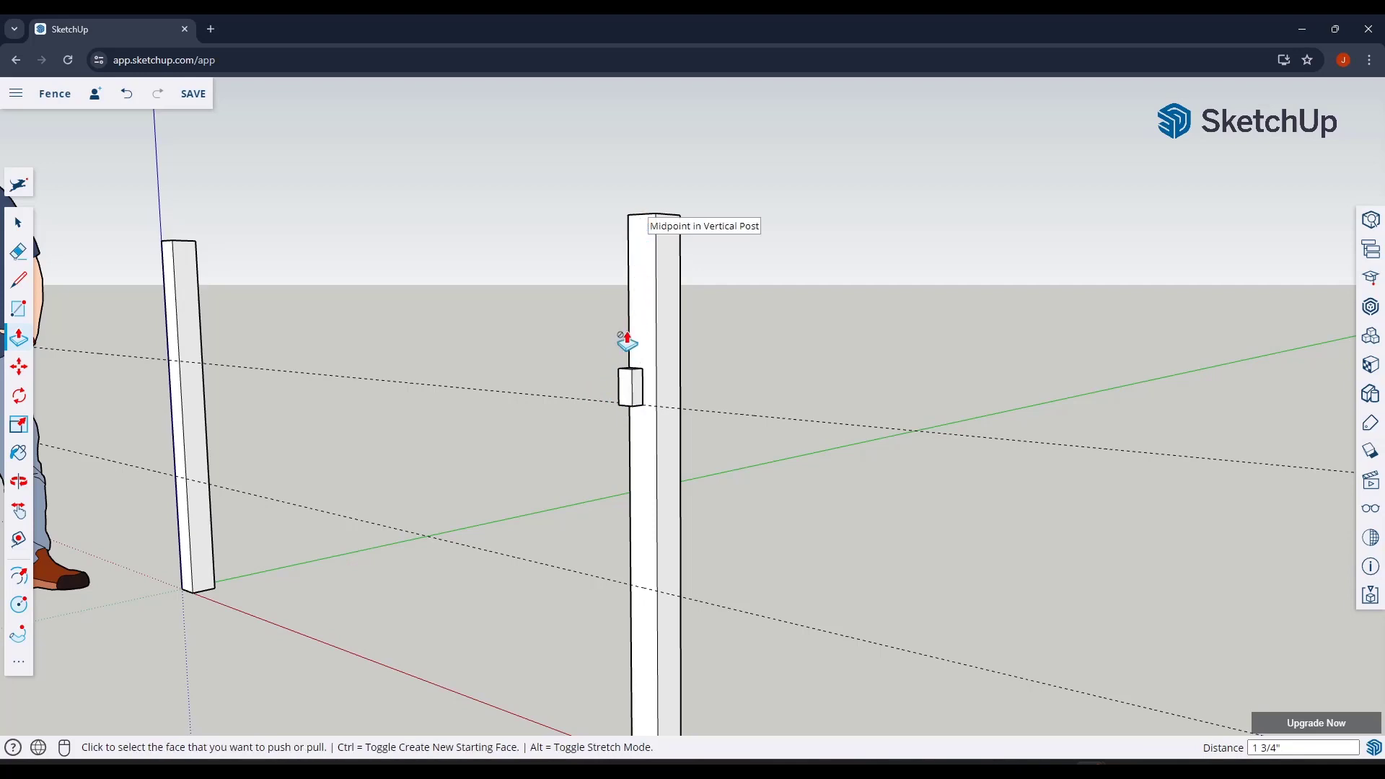
Push/Pull the rail's opposite end face 7' 10 1/4" to the midpoint of the first post's top front edge.
middle_click_drag(614, 439, 992, 436)
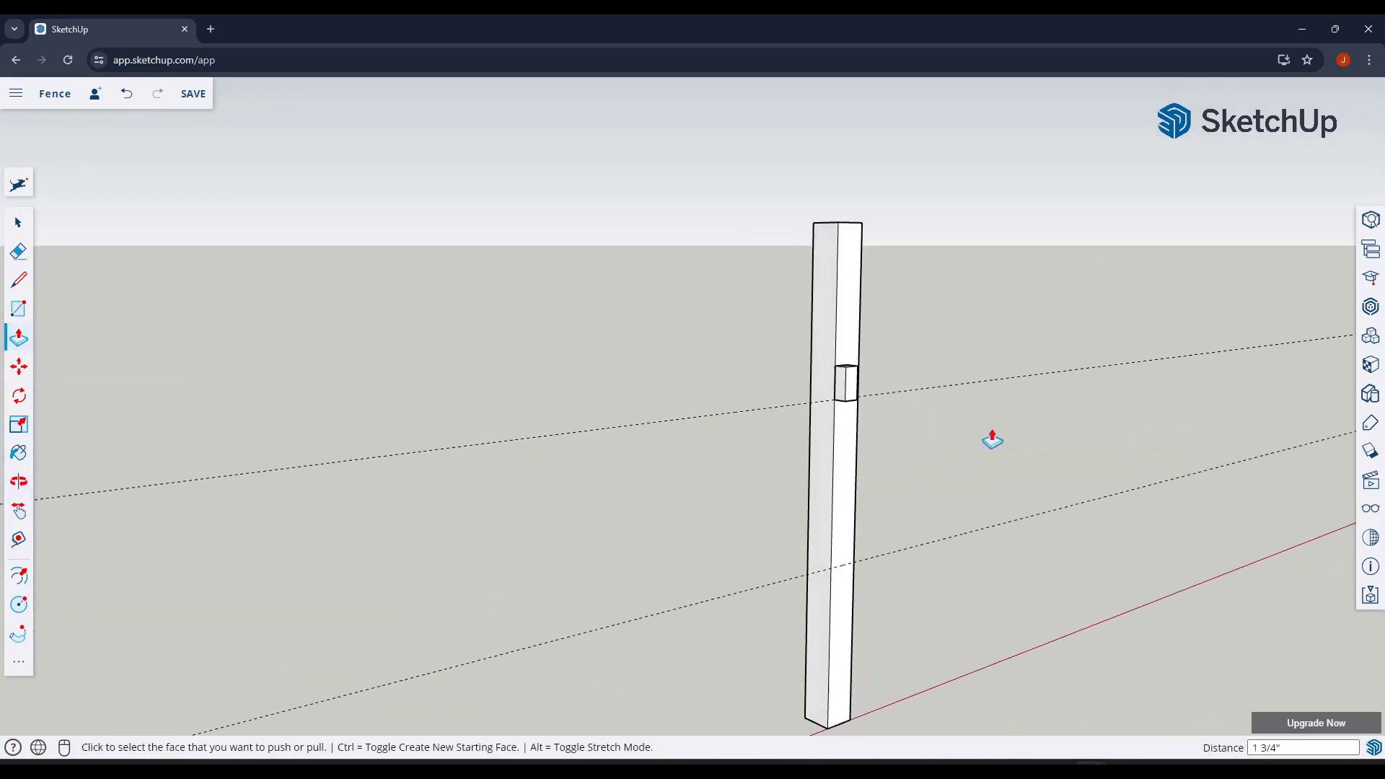
left_click(841, 386)
scroll(797, 389, "down", 5)
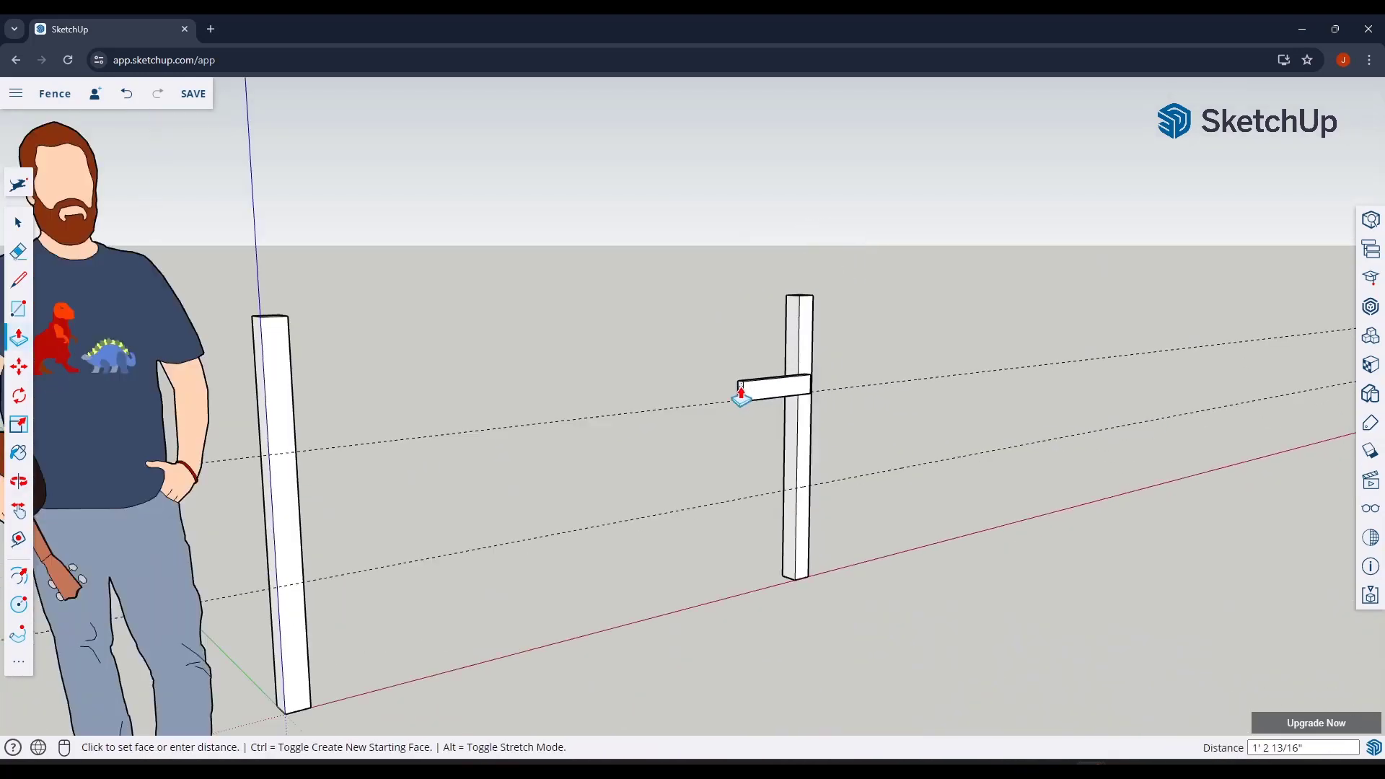
scroll(441, 354, "up", 5)
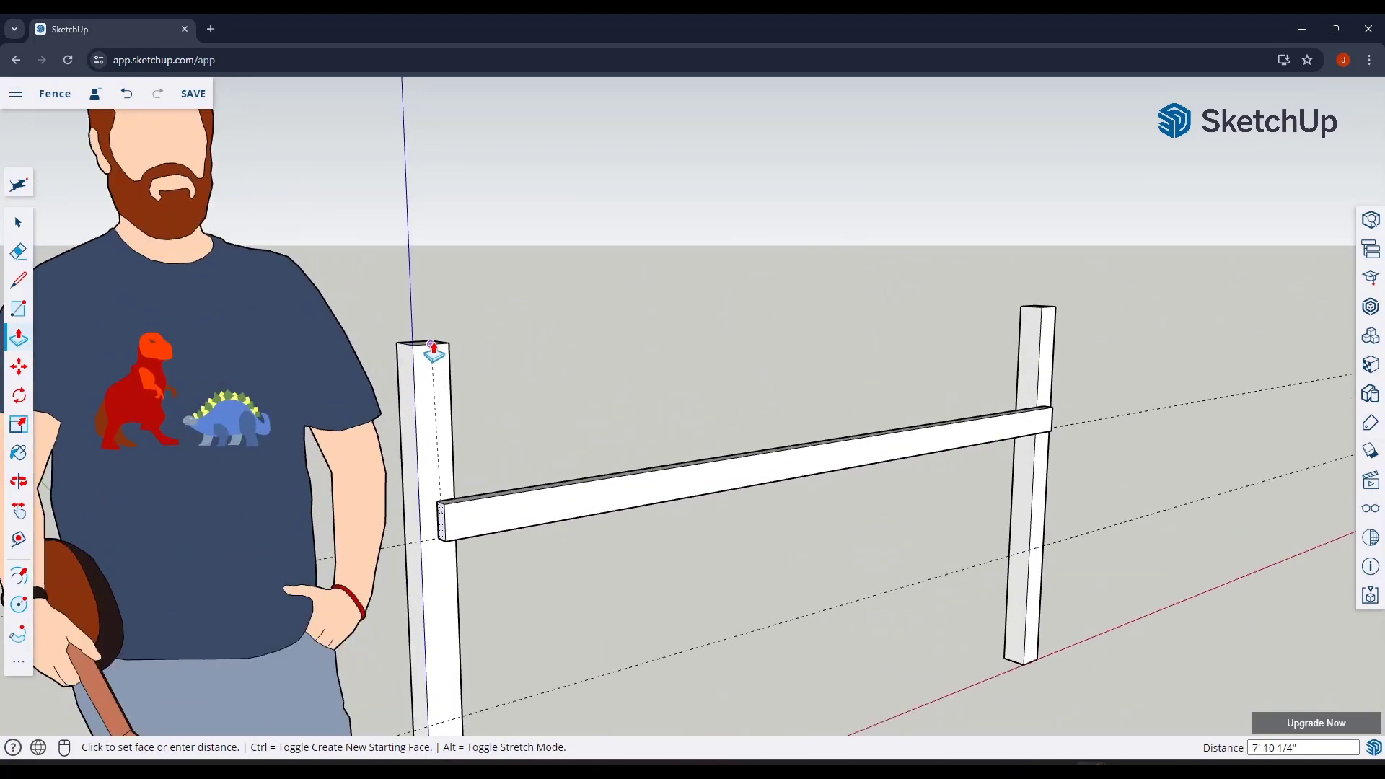
left_click(432, 352)
Select the entire upper rail and make it a component named "Support Post".
key("space")
scroll(880, 436, "down", 5)
middle_click_drag(880, 436, 806, 497)
triple_click(808, 466)
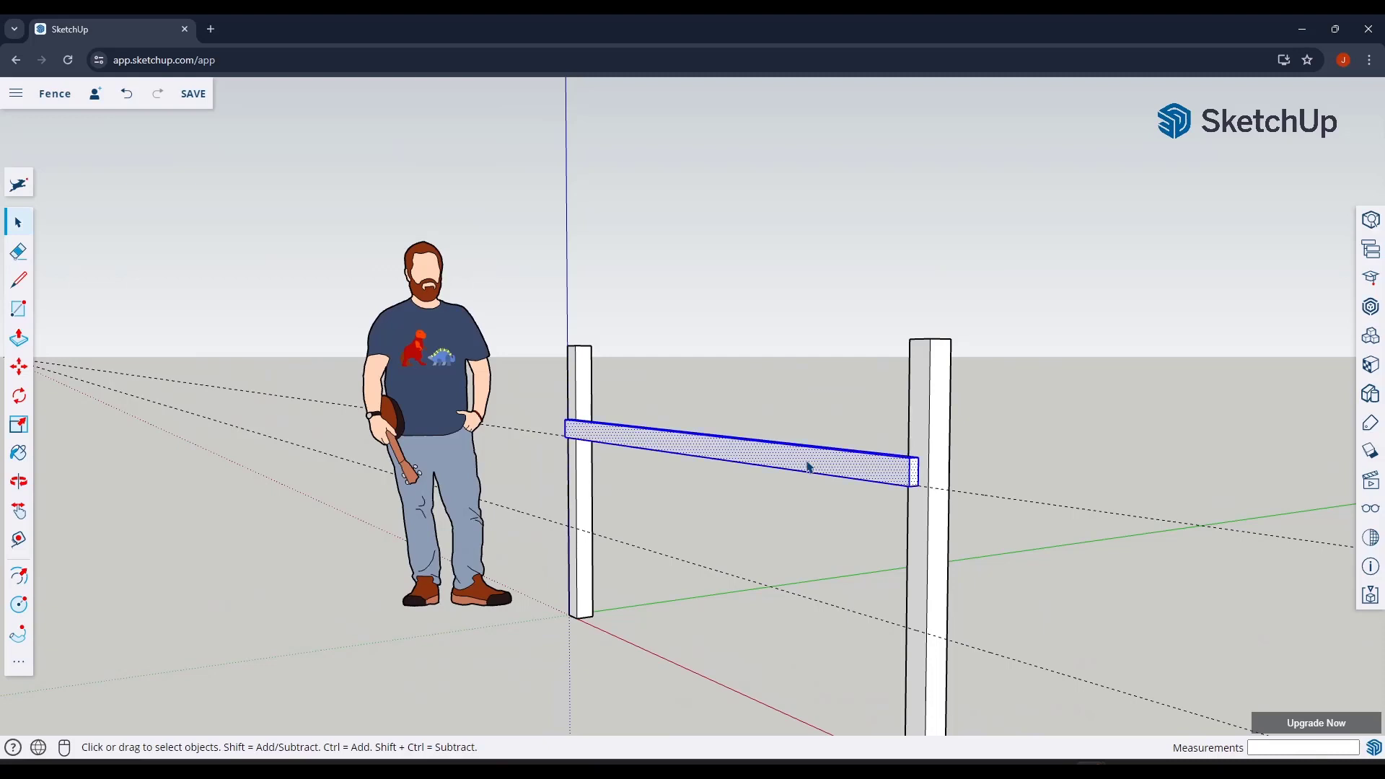
right_click(805, 466)
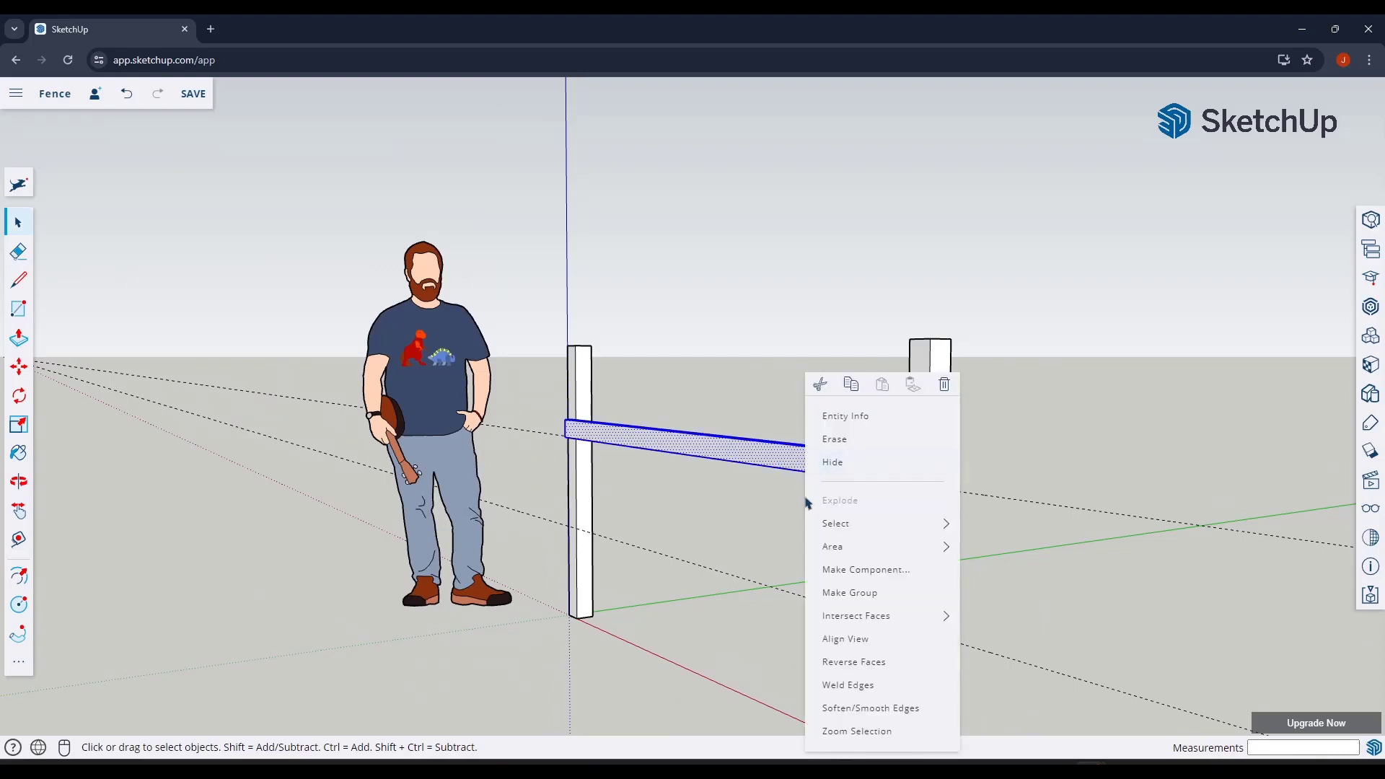
key("Escape")
middle_click_drag(767, 461, 964, 544)
scroll(882, 545, "up", 5)
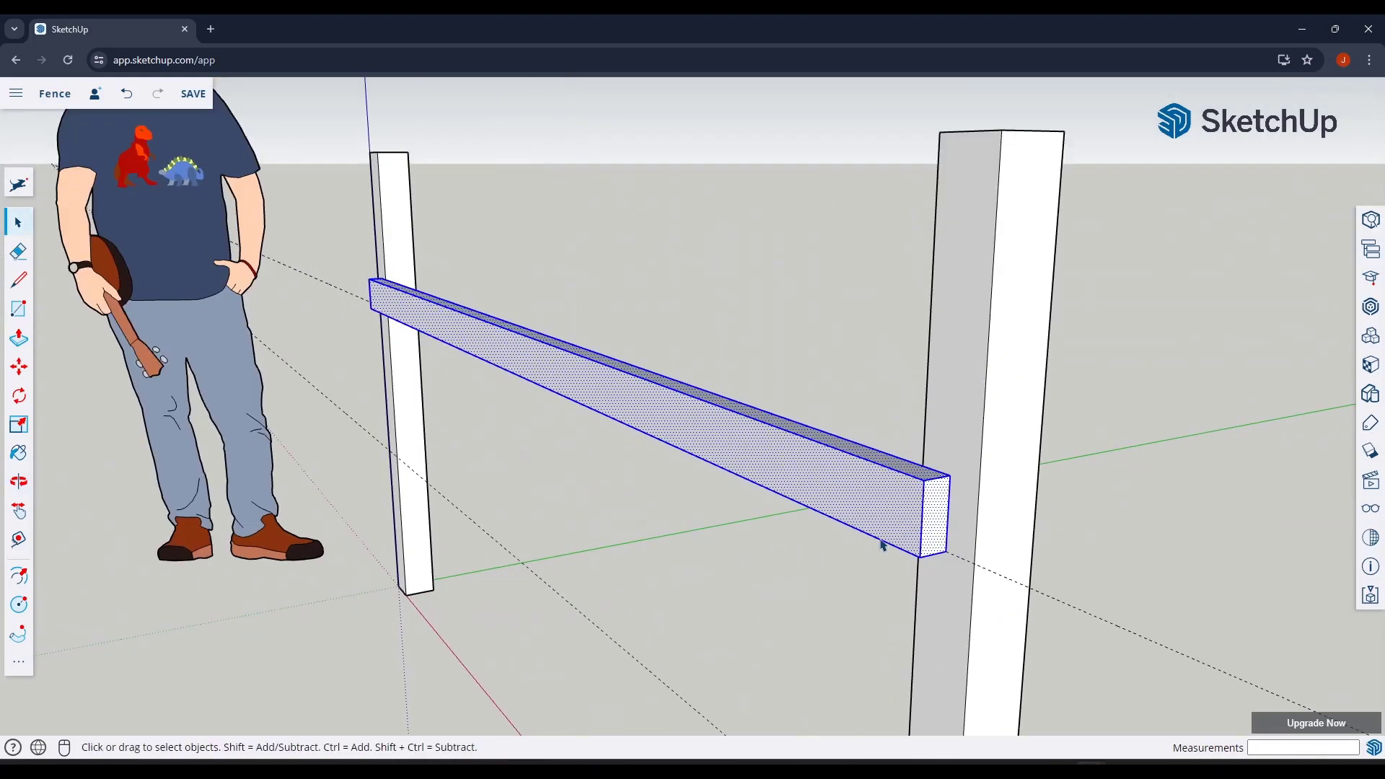
scroll(881, 545, "up", 2)
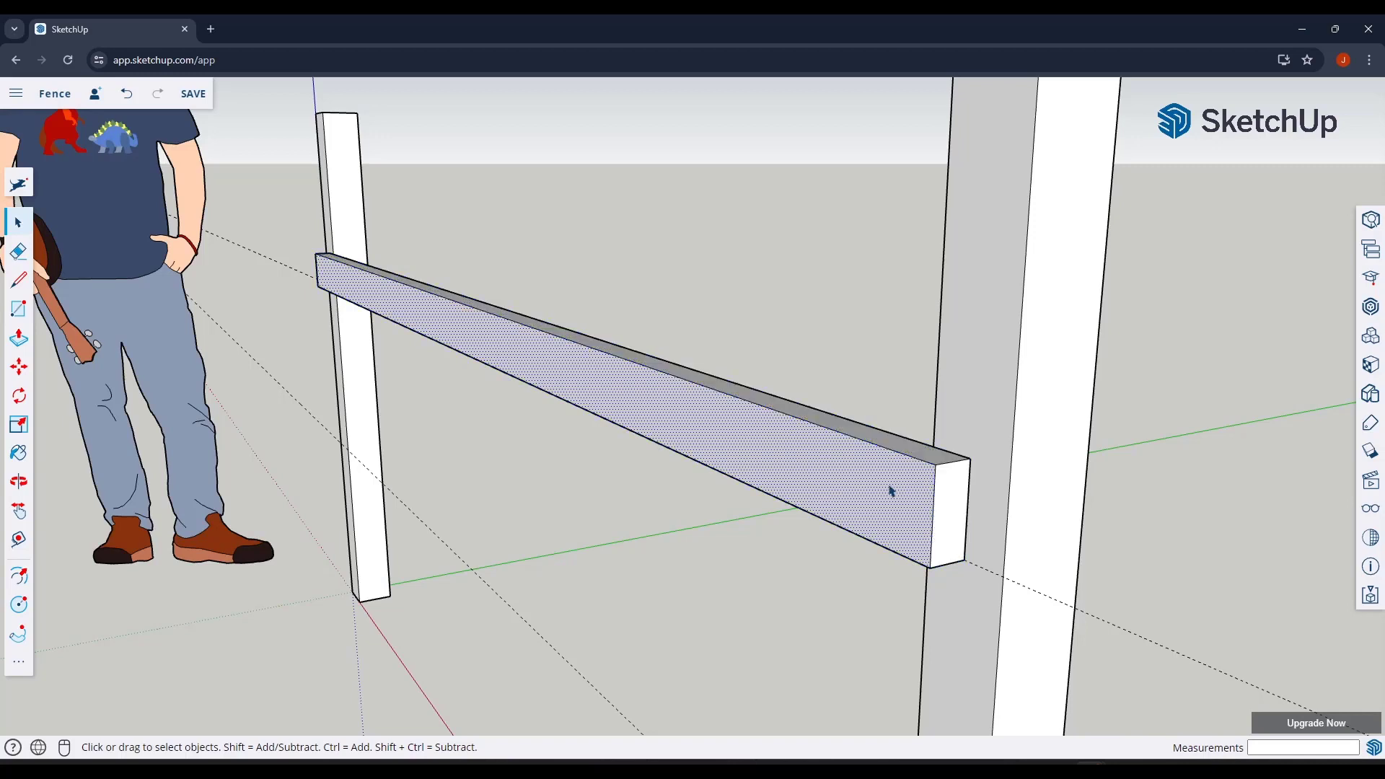
right_click(767, 458)
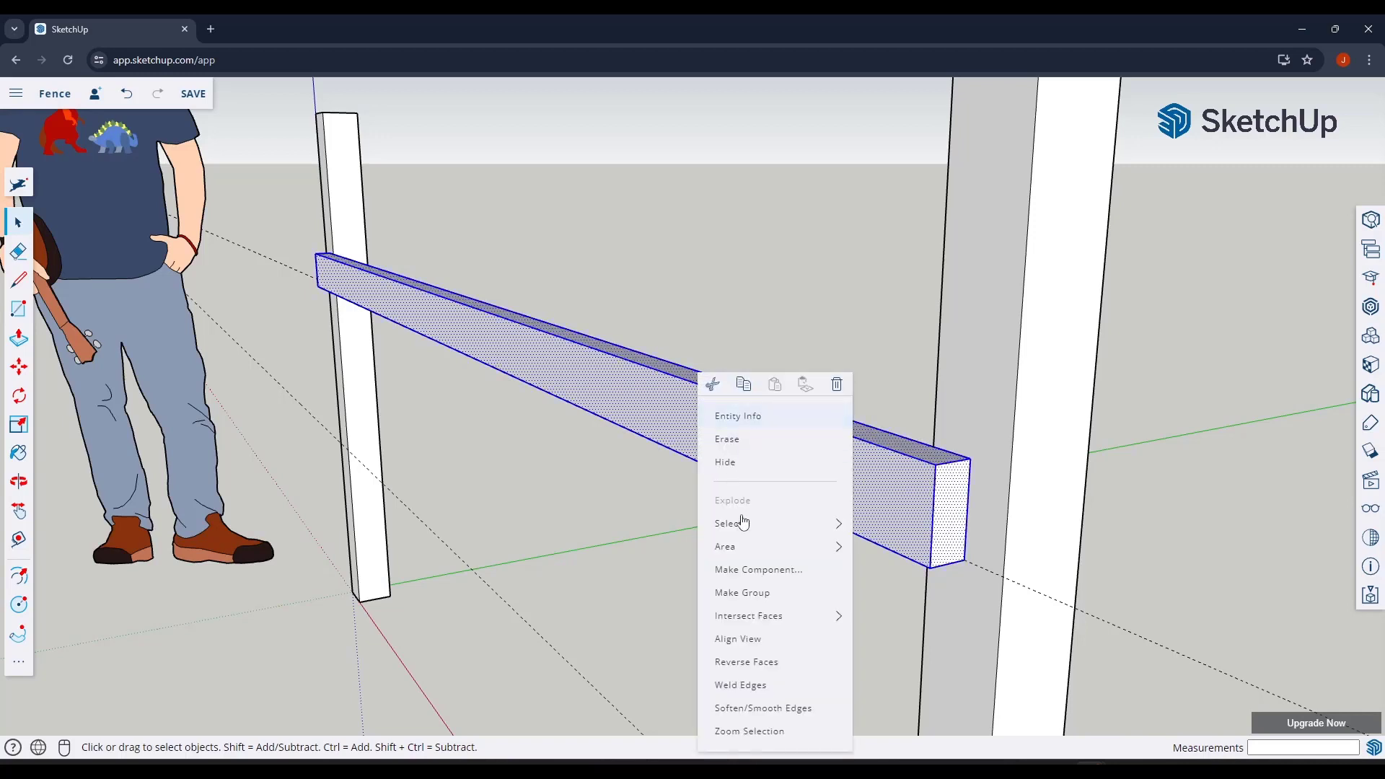
left_click(760, 570)
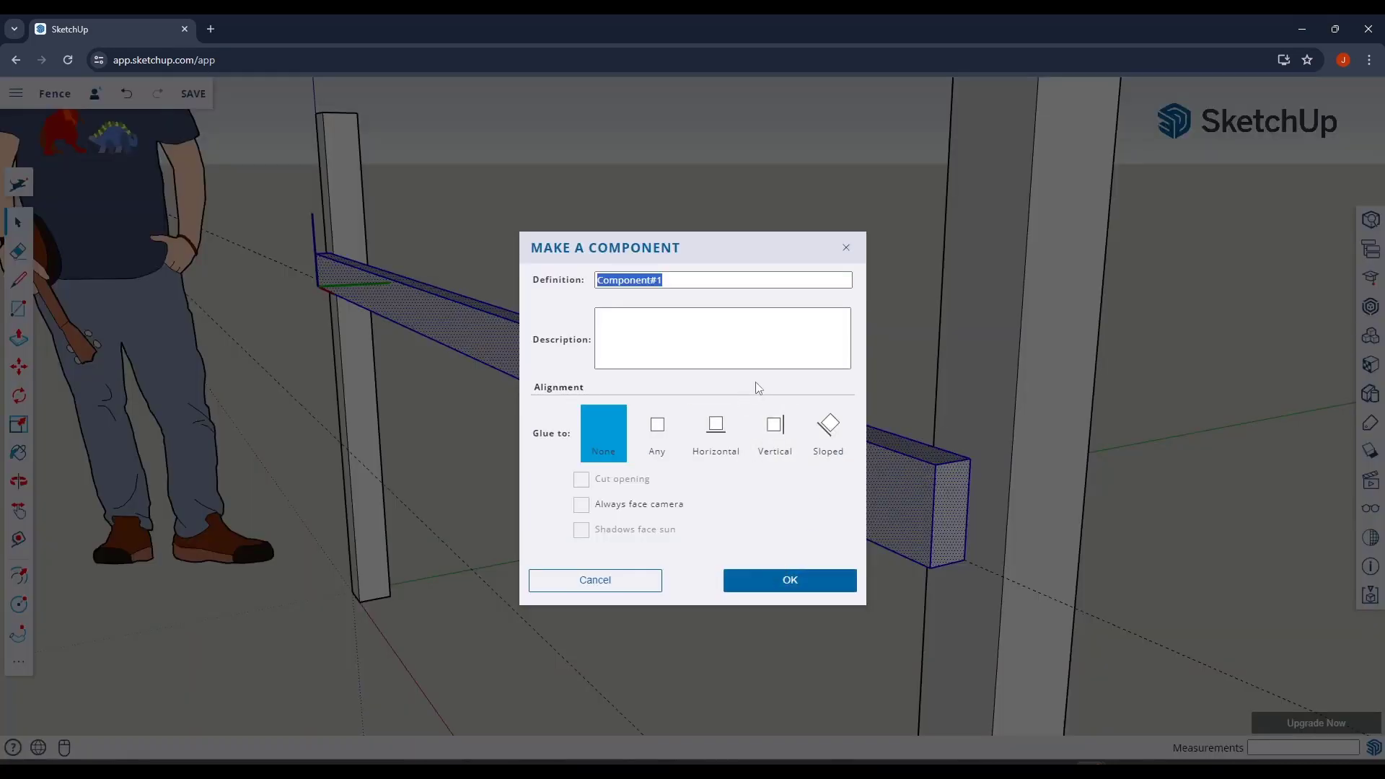
type("Support Post")
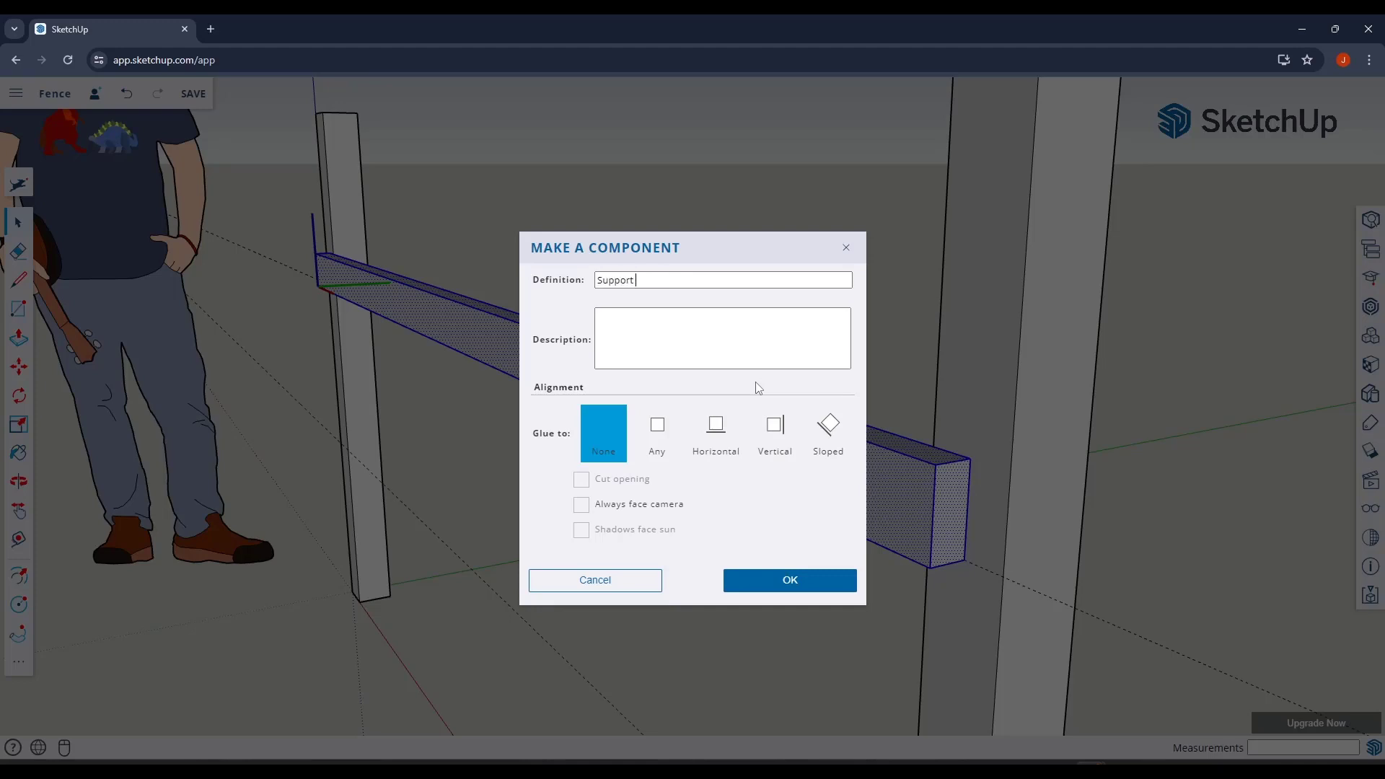
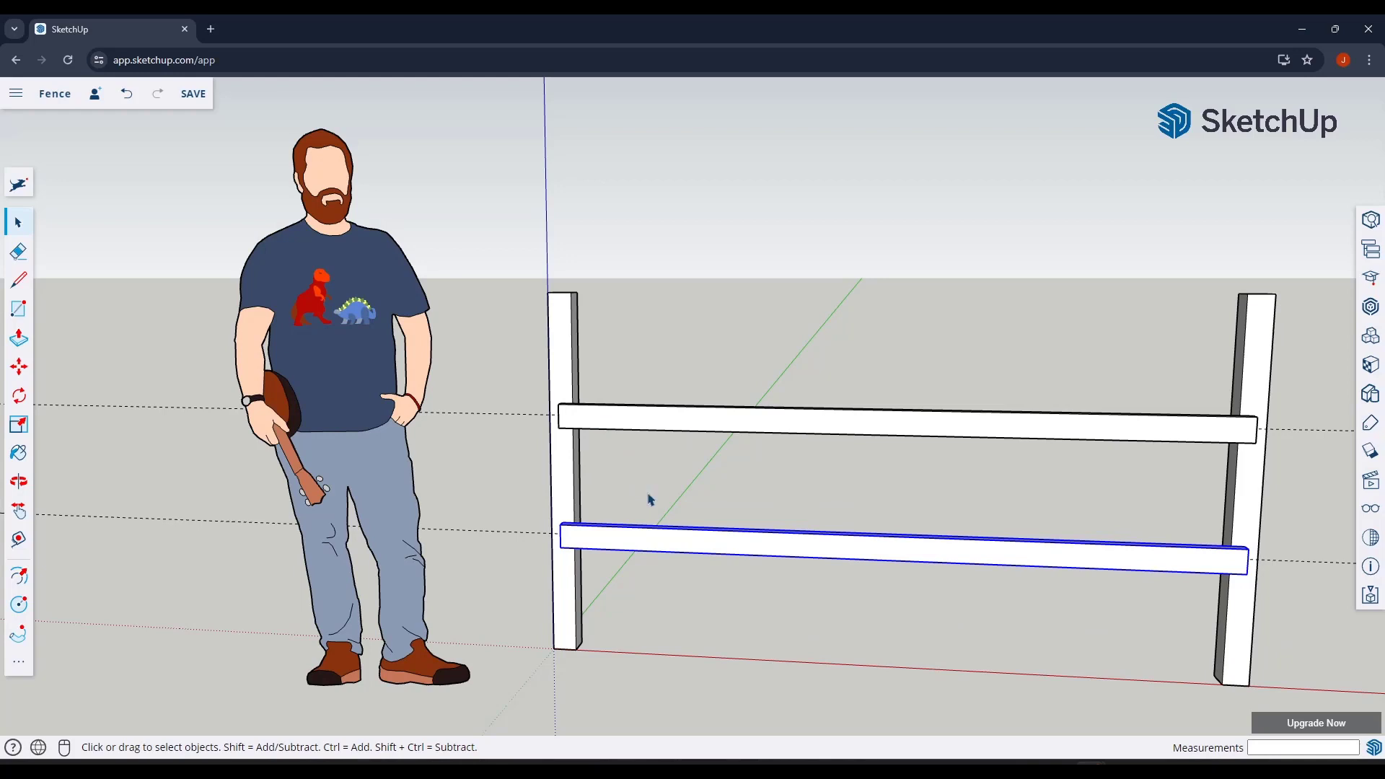
Draw a line from the upper rail's lower front corner at the first post down to ground level, and 3 1/2" along the red axis.
scroll(620, 493, "down", 2)
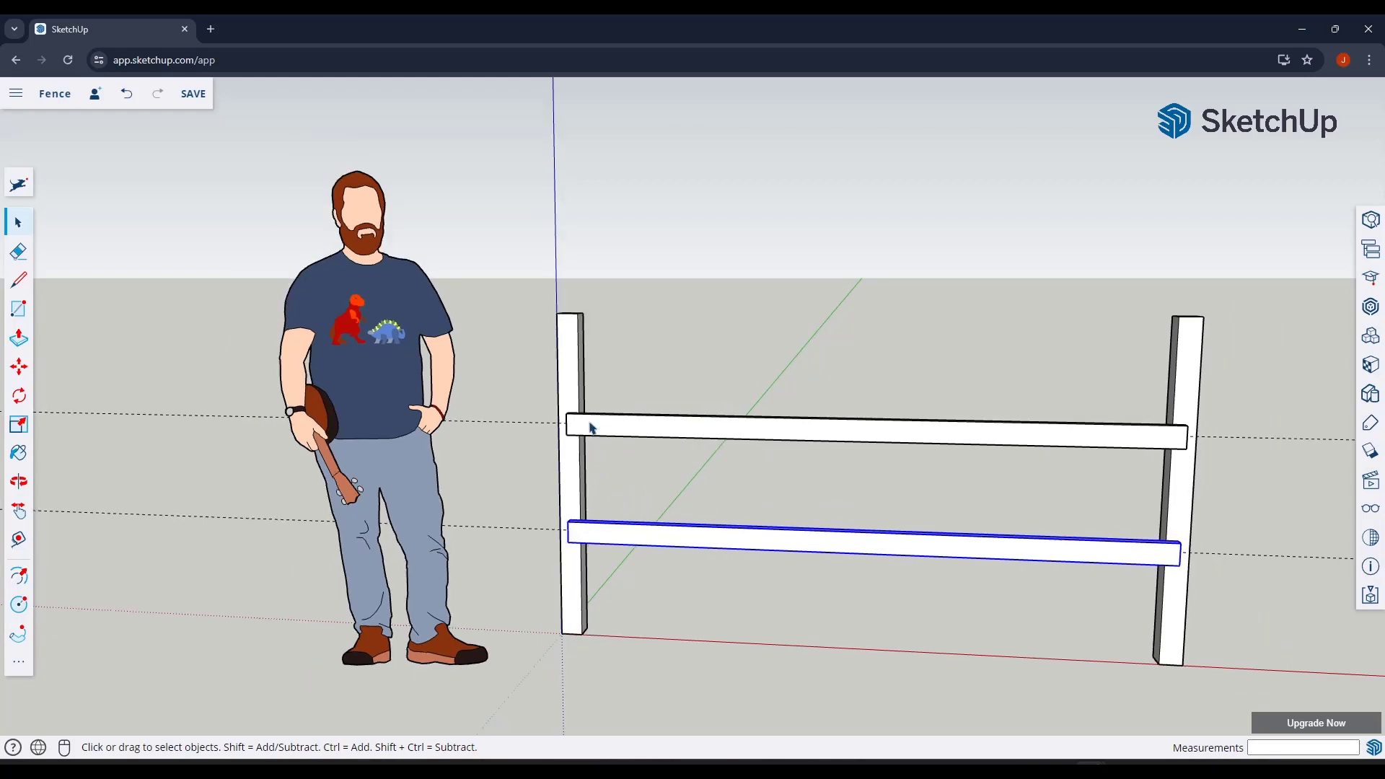
key("l")
left_click(567, 434)
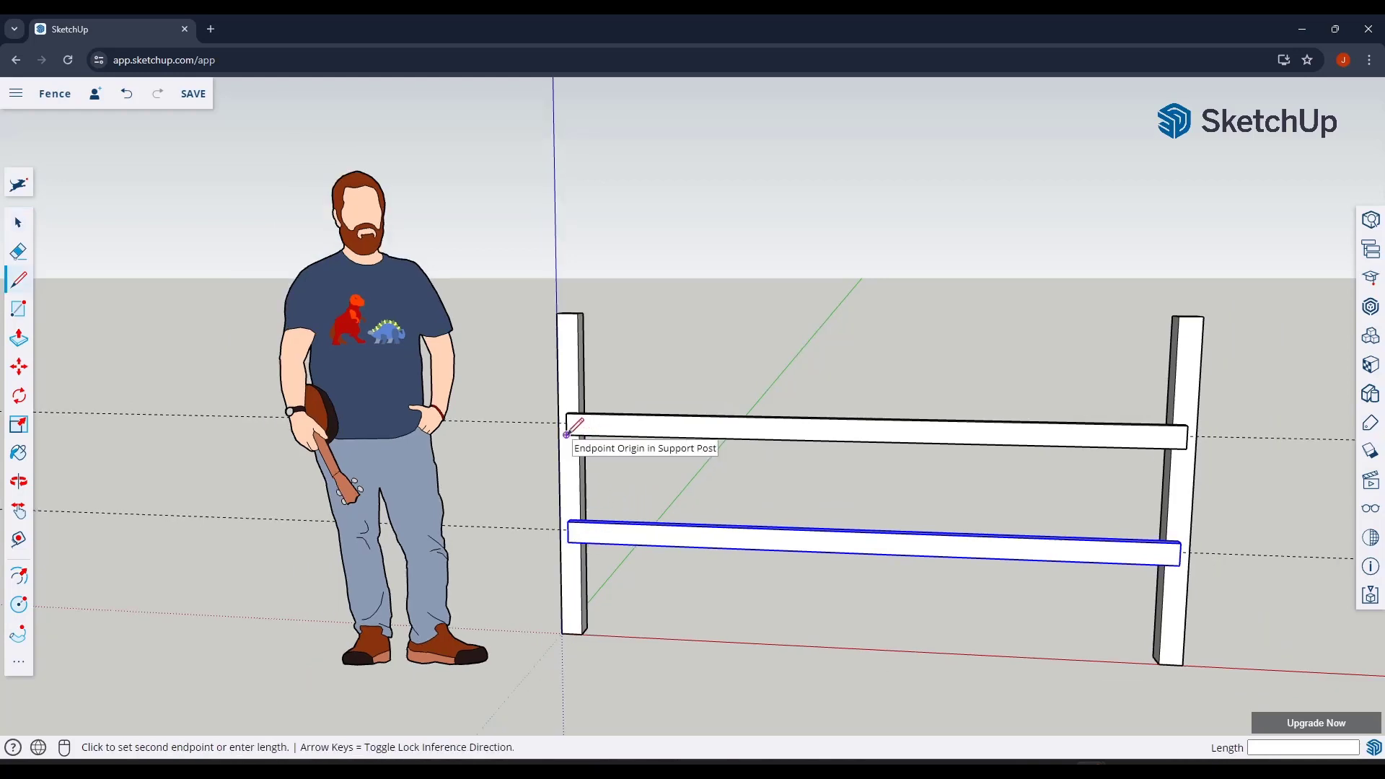
left_click(570, 635)
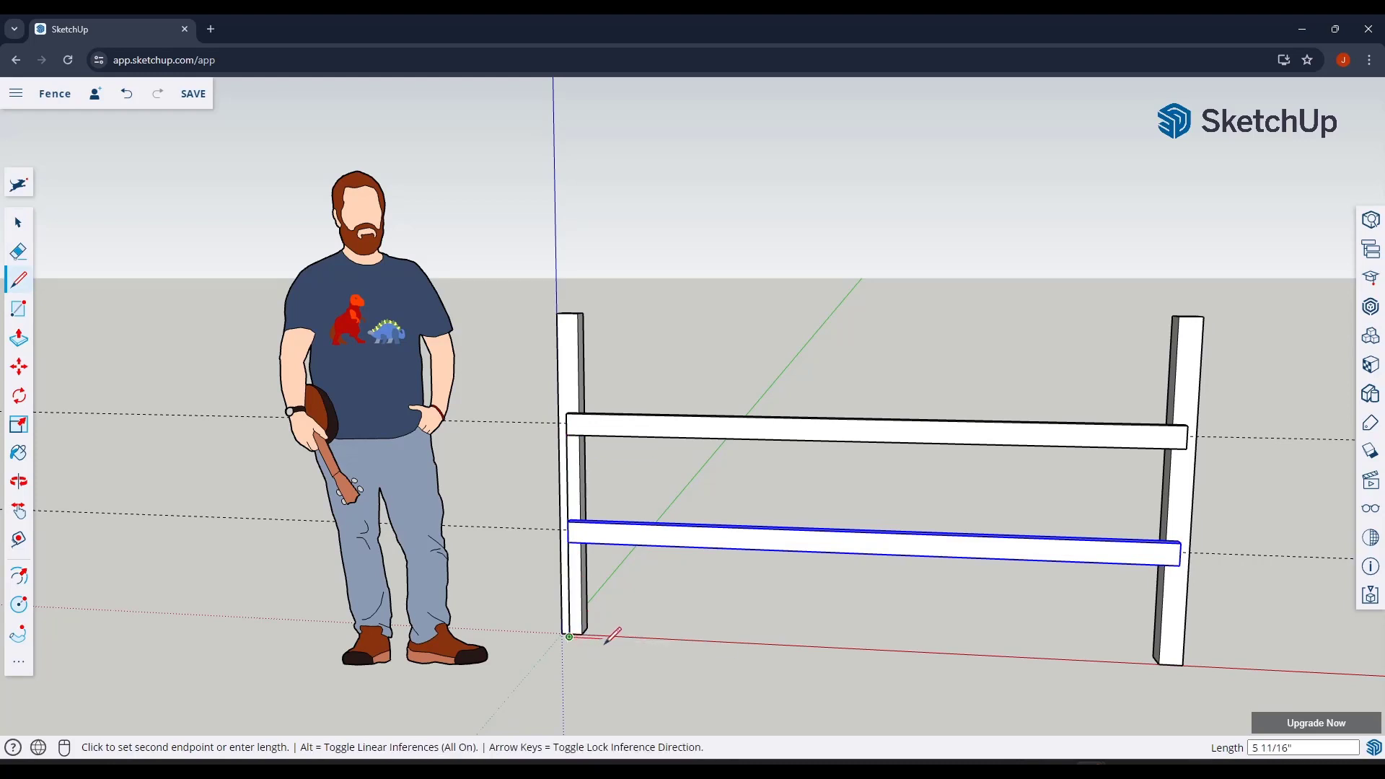
scroll(606, 641, "up", 3)
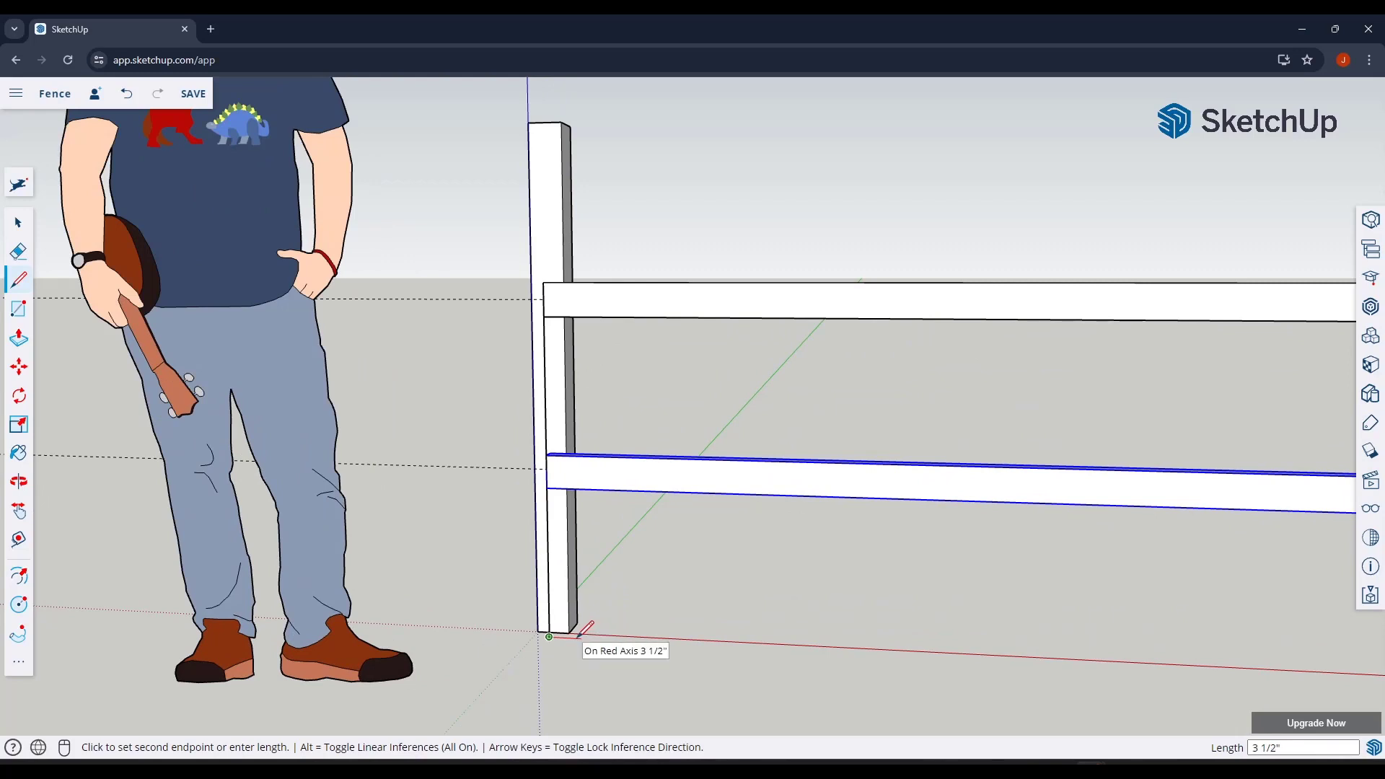
left_click(579, 637)
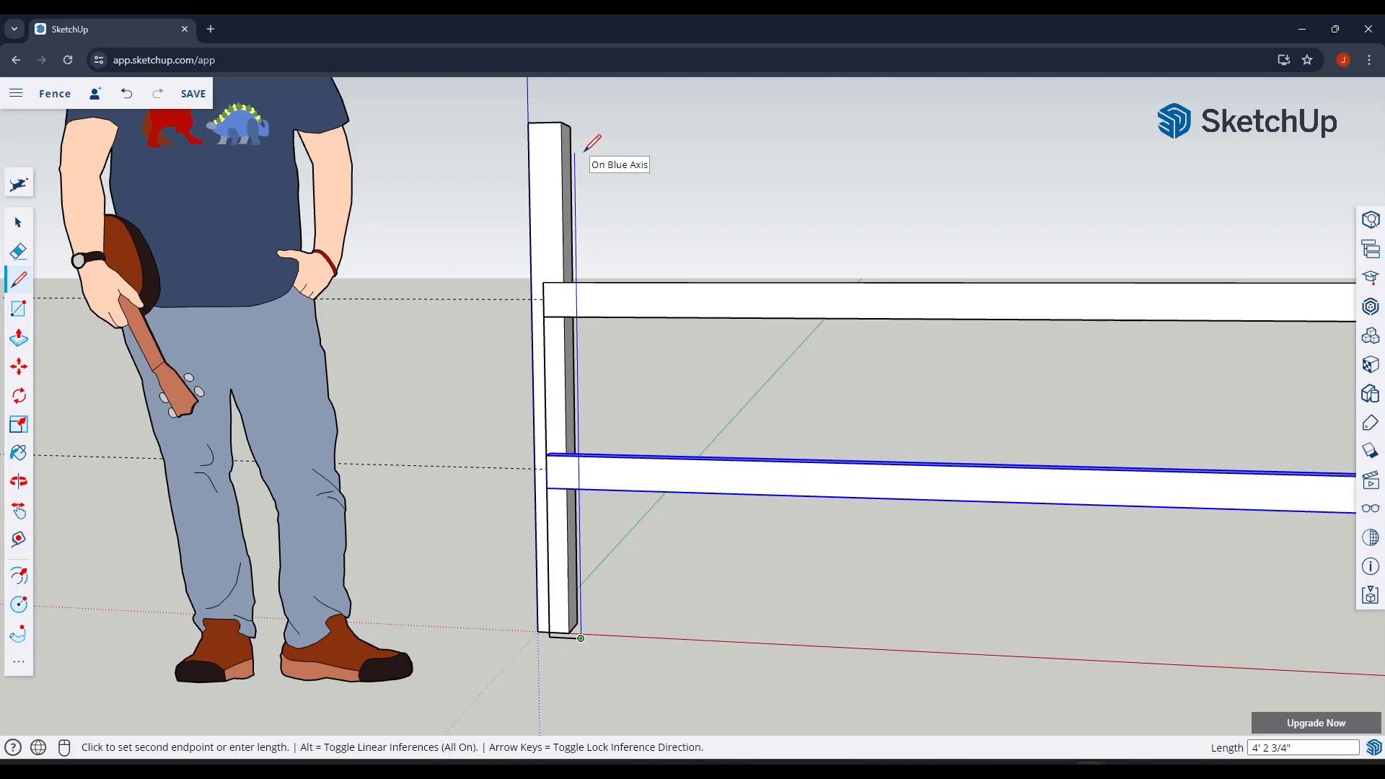
Complete the picket outline with a 4' 6" vertical line level with the post's top, a top edge, and a closing line down to the base.
scroll(590, 141, "down", 2)
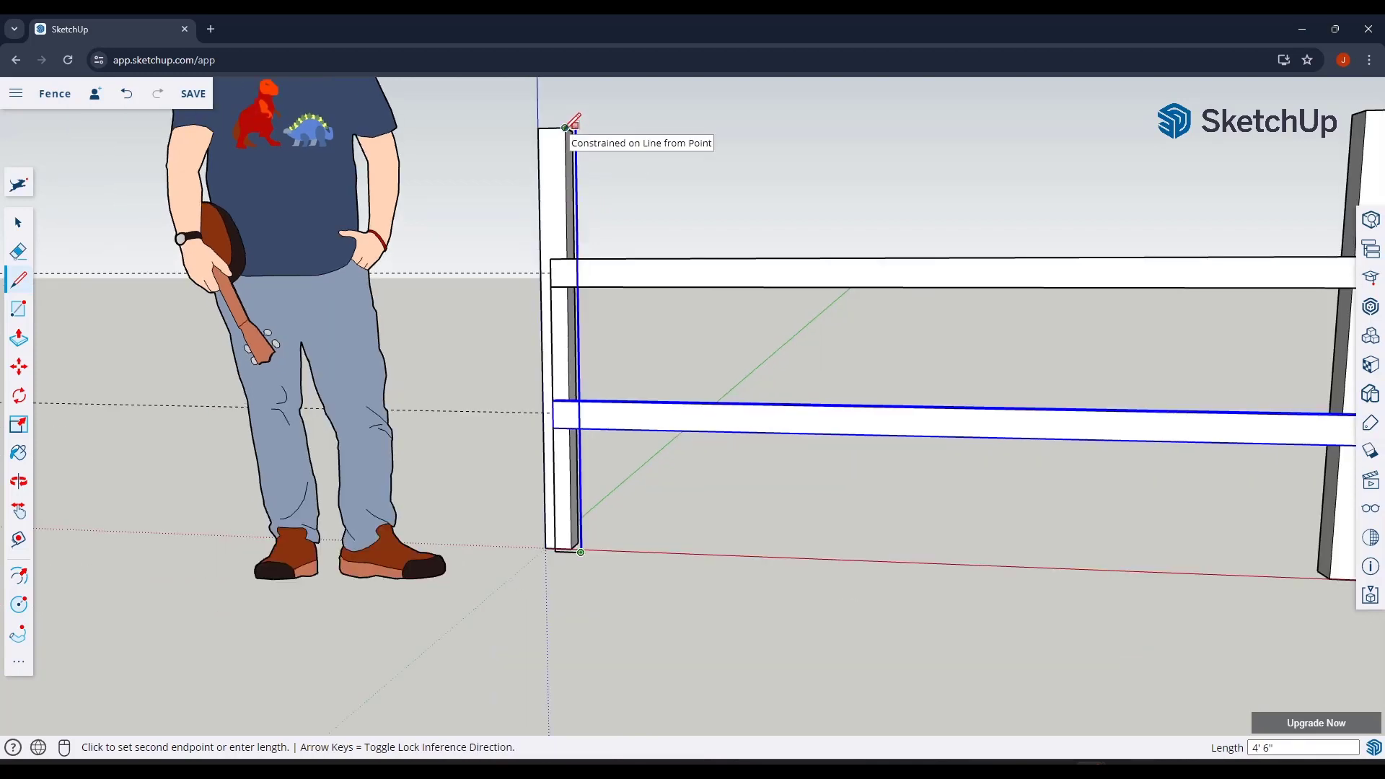
left_click(574, 125)
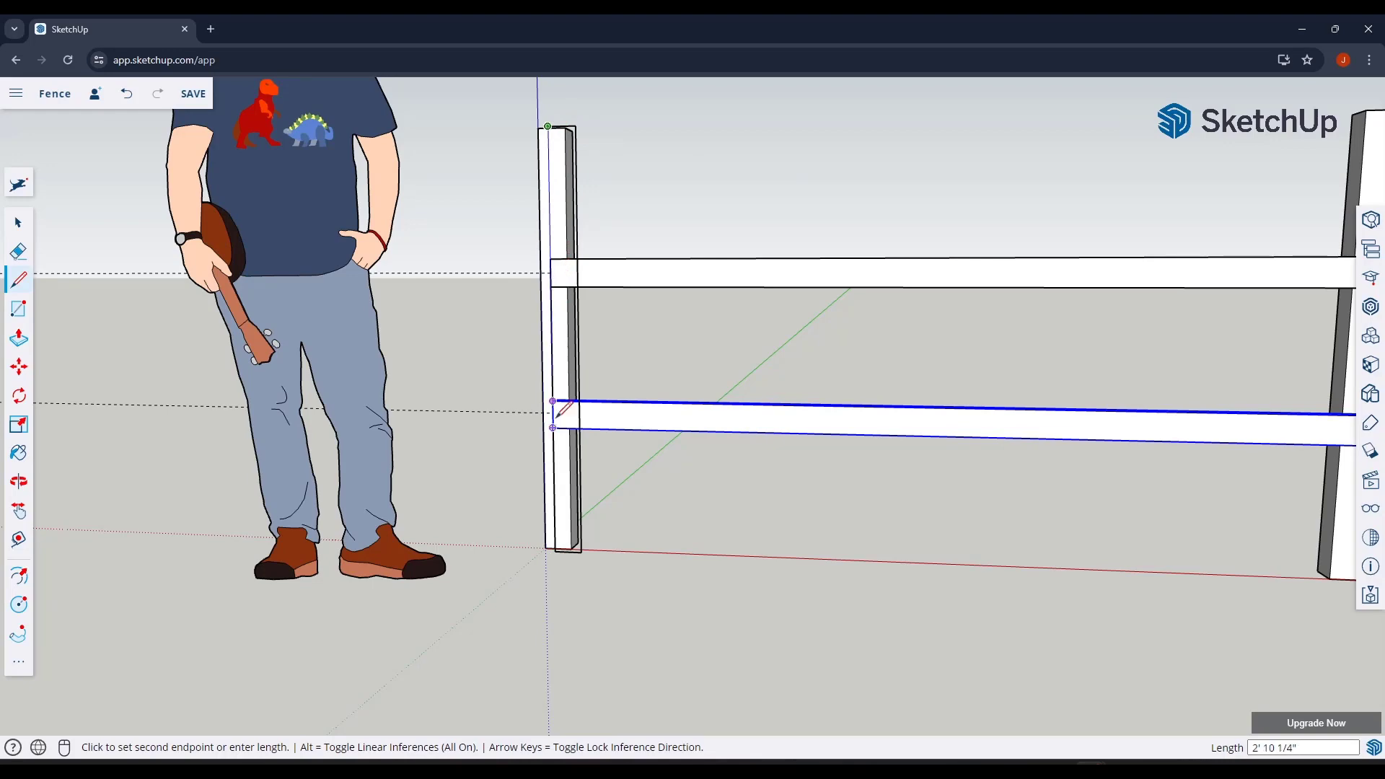
left_click(548, 548)
key("space")
Push/Pull the picket outline to a thickness of 1/2".
middle_click_drag(769, 509, 635, 510)
scroll(575, 305, "down", 3)
scroll(576, 306, "up", 3)
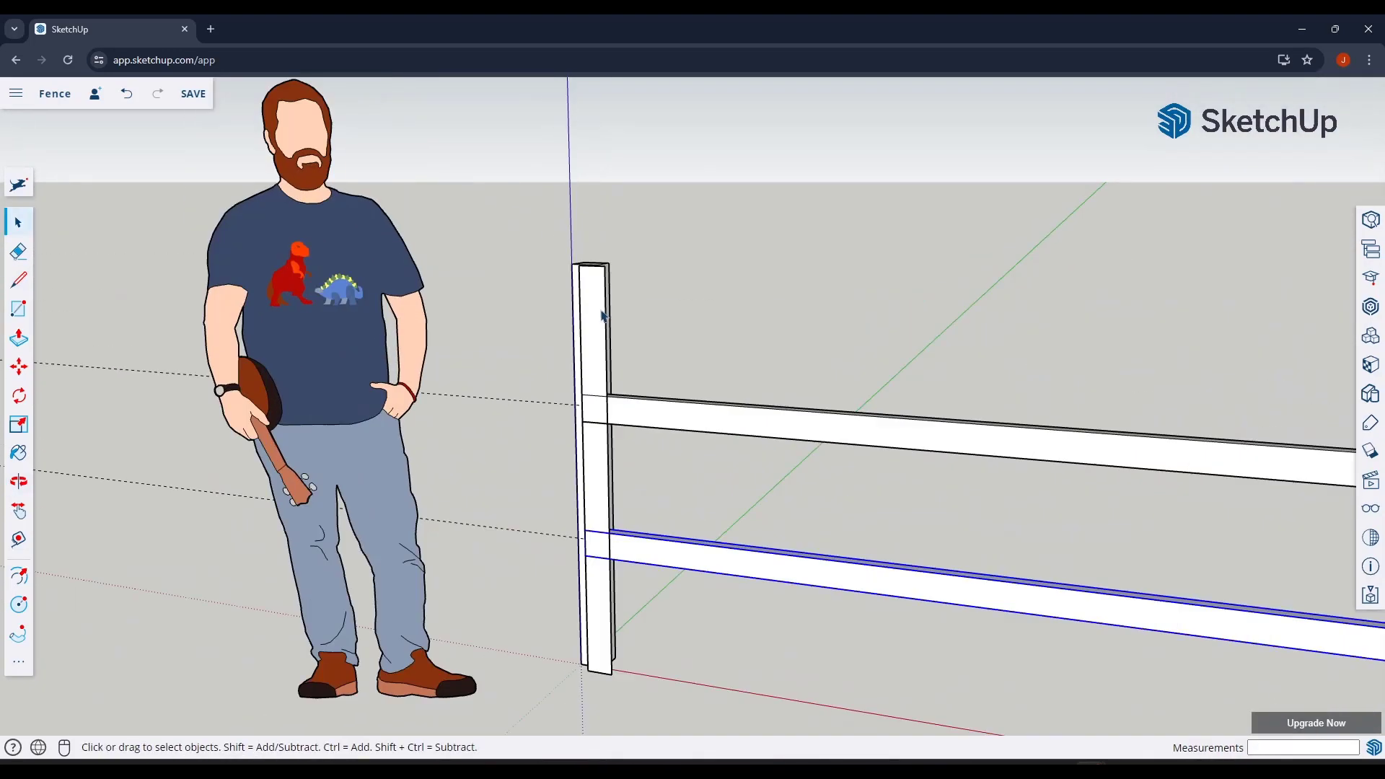
middle_click_drag(601, 311, 572, 302)
key("p")
left_click(593, 323)
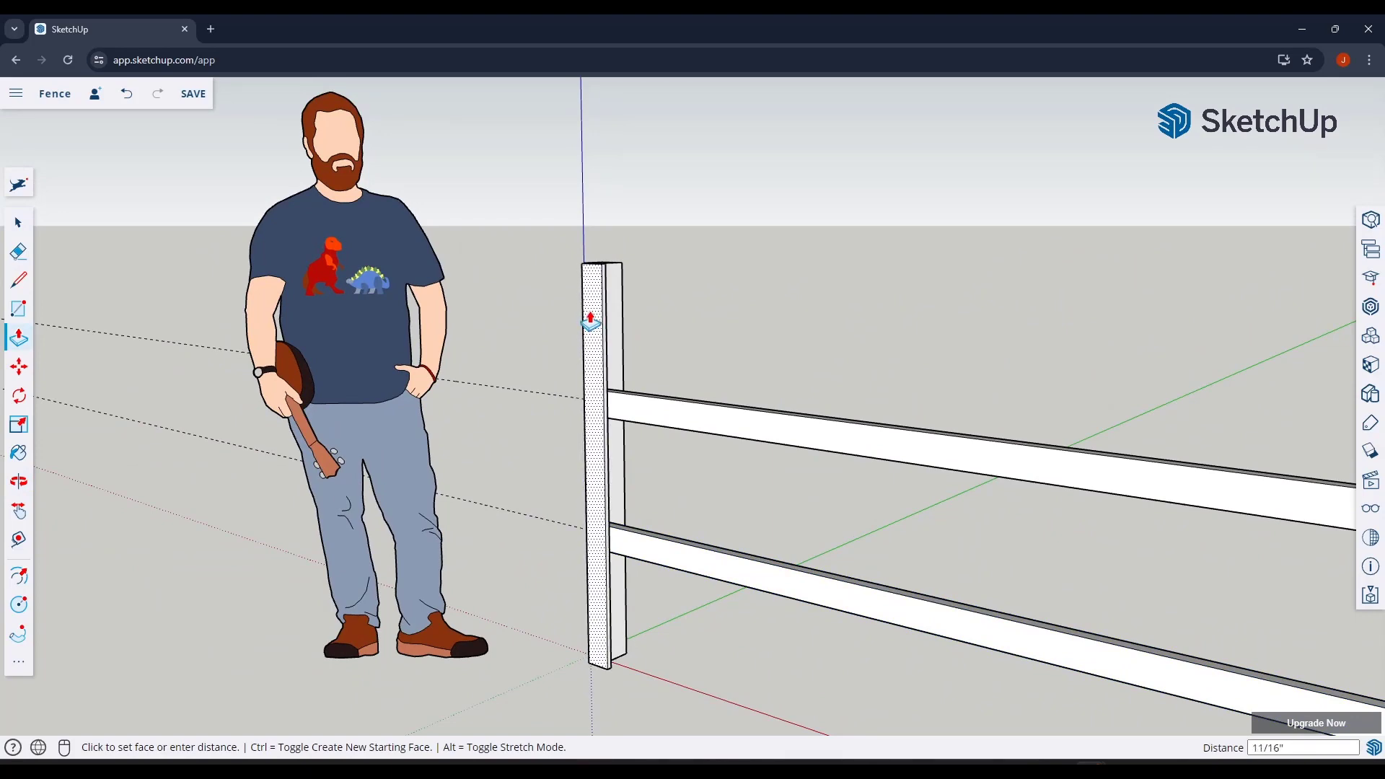
type("1/2")
key("Return")
key("space")
Select the picket's geometry and make it a component named "Picket".
middle_click_drag(751, 393, 872, 349)
scroll(621, 360, "down", 3)
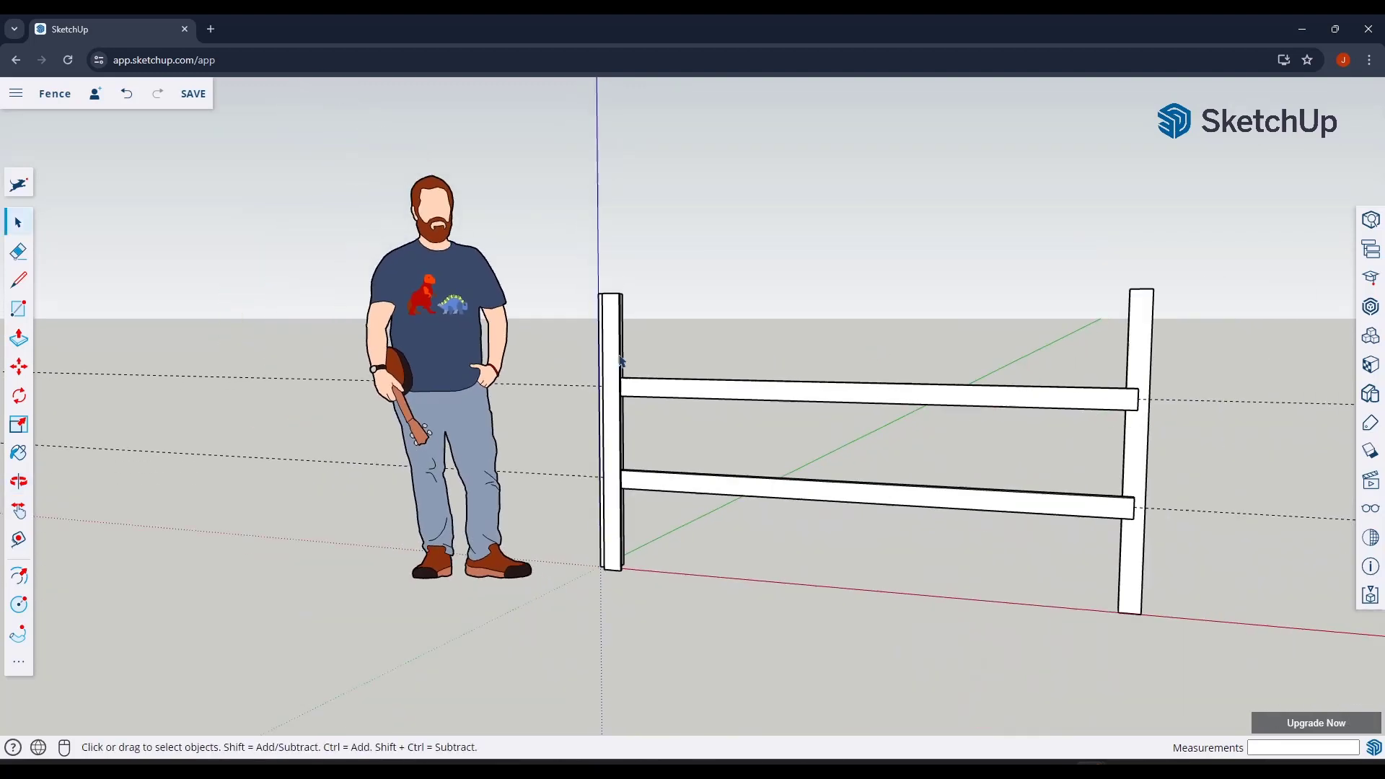
double_click(613, 352)
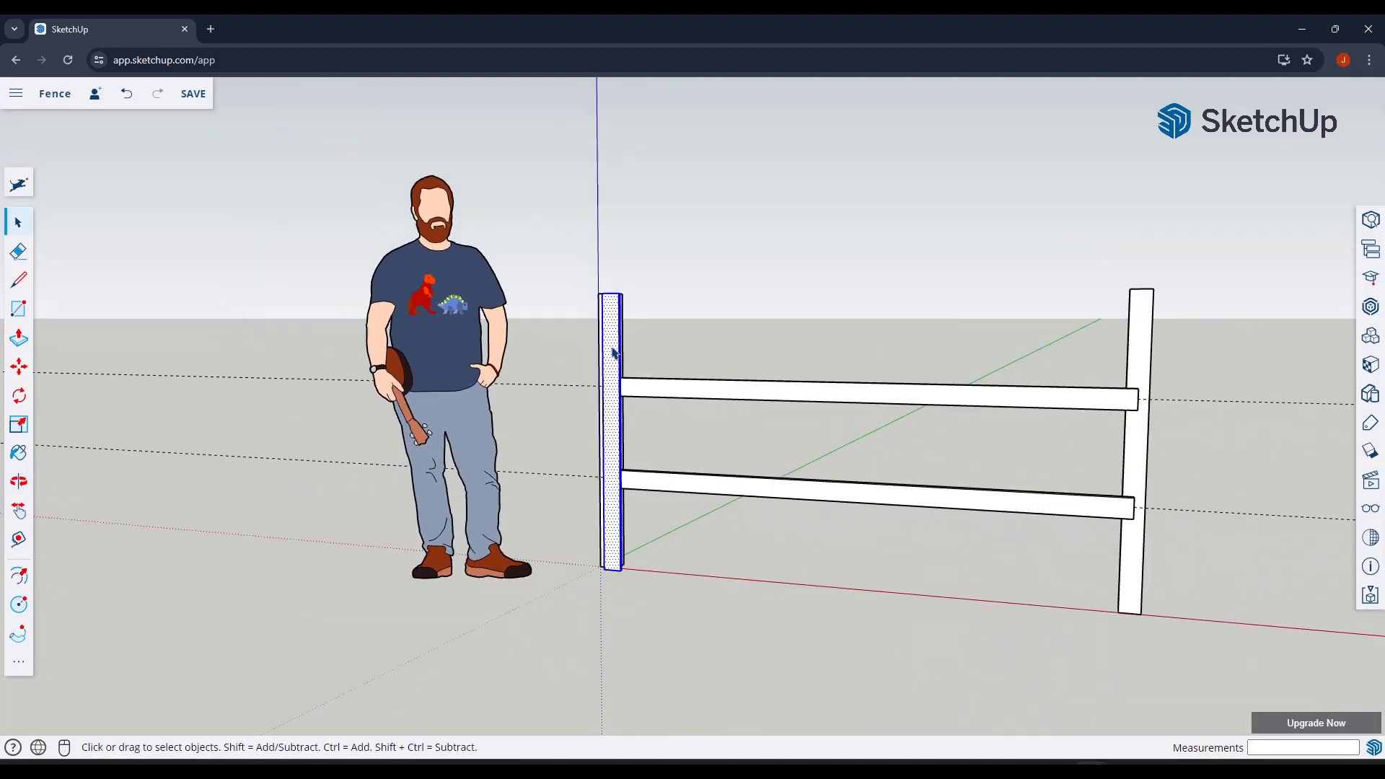
scroll(620, 353, "up", 3)
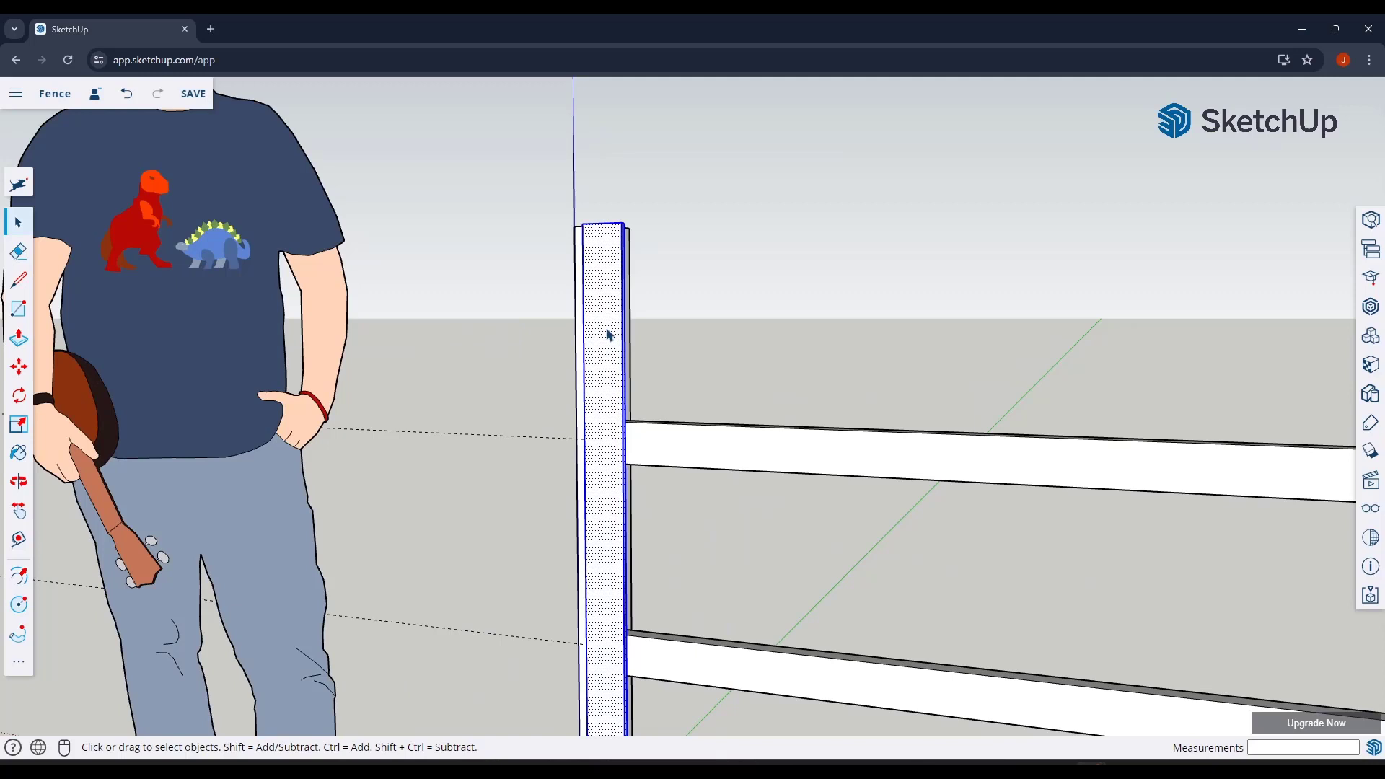
right_click(607, 335)
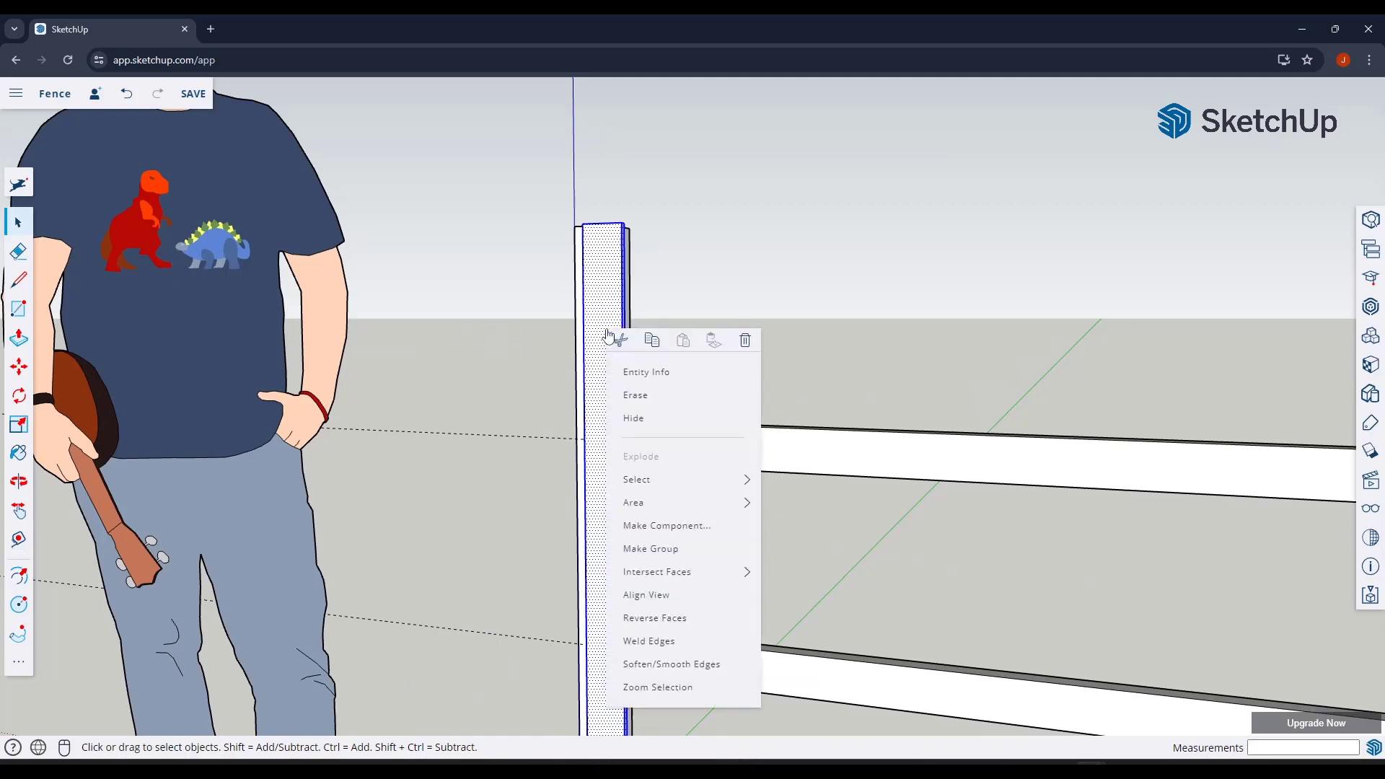
left_click(667, 525)
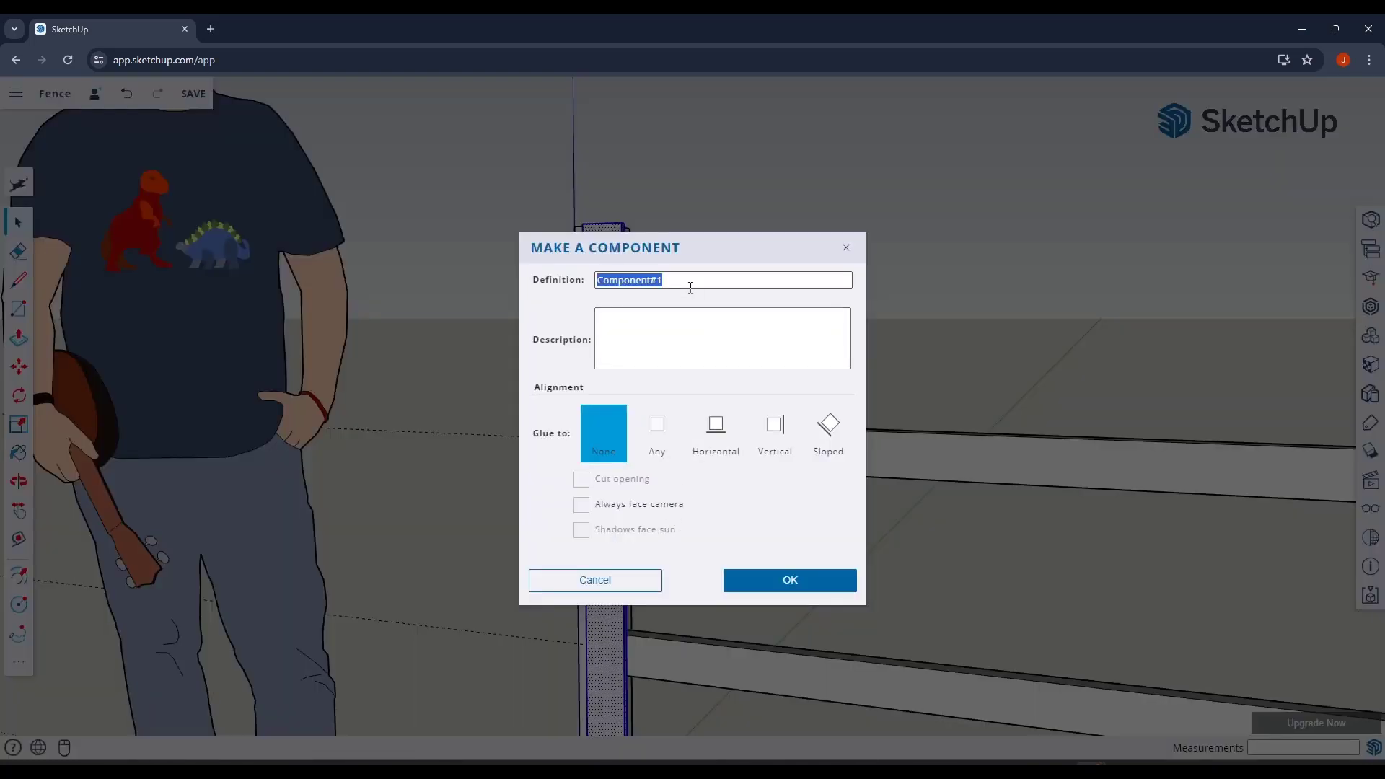
type("Picket")
key("Return")
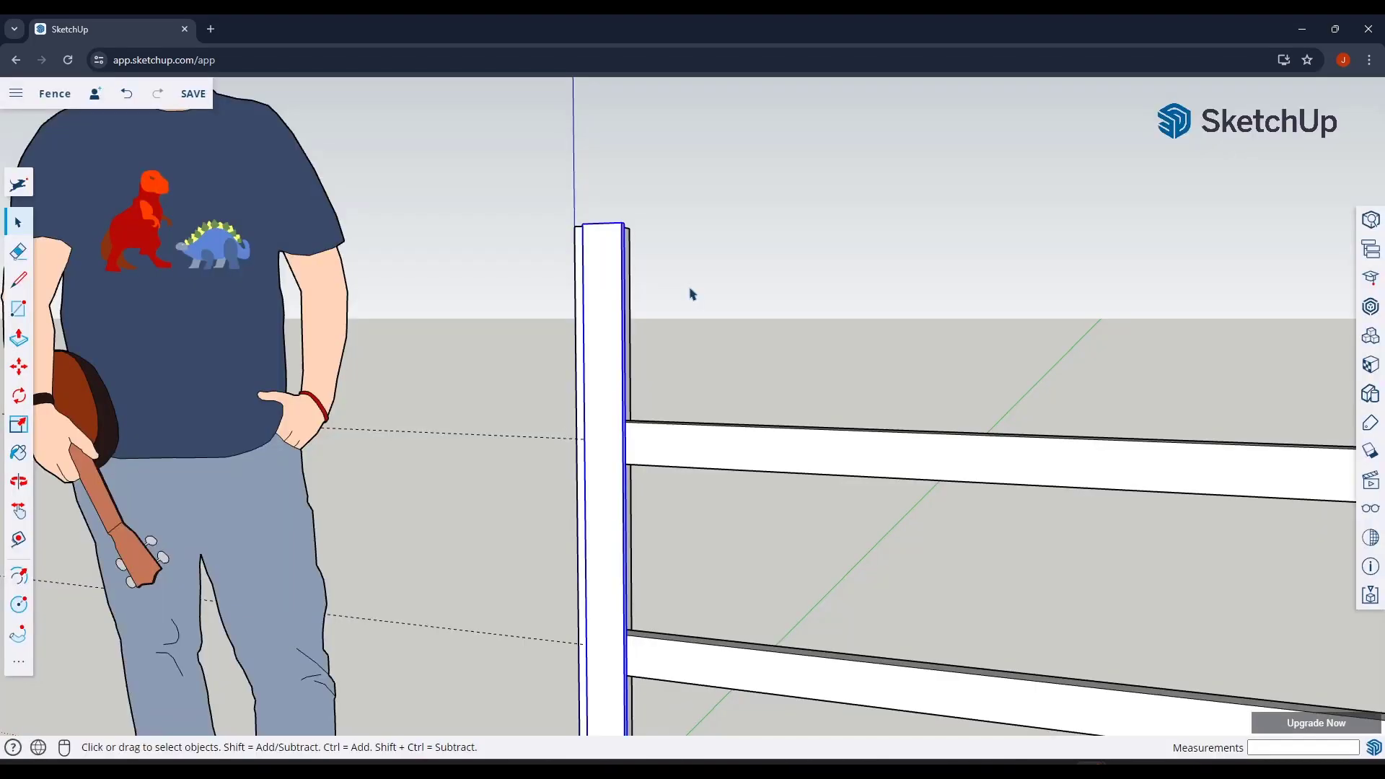
Copy the picket three times along the rails, placing each copy edge to edge with the previous one.
middle_click_drag(691, 294, 1010, 402)
scroll(696, 380, "down", 5)
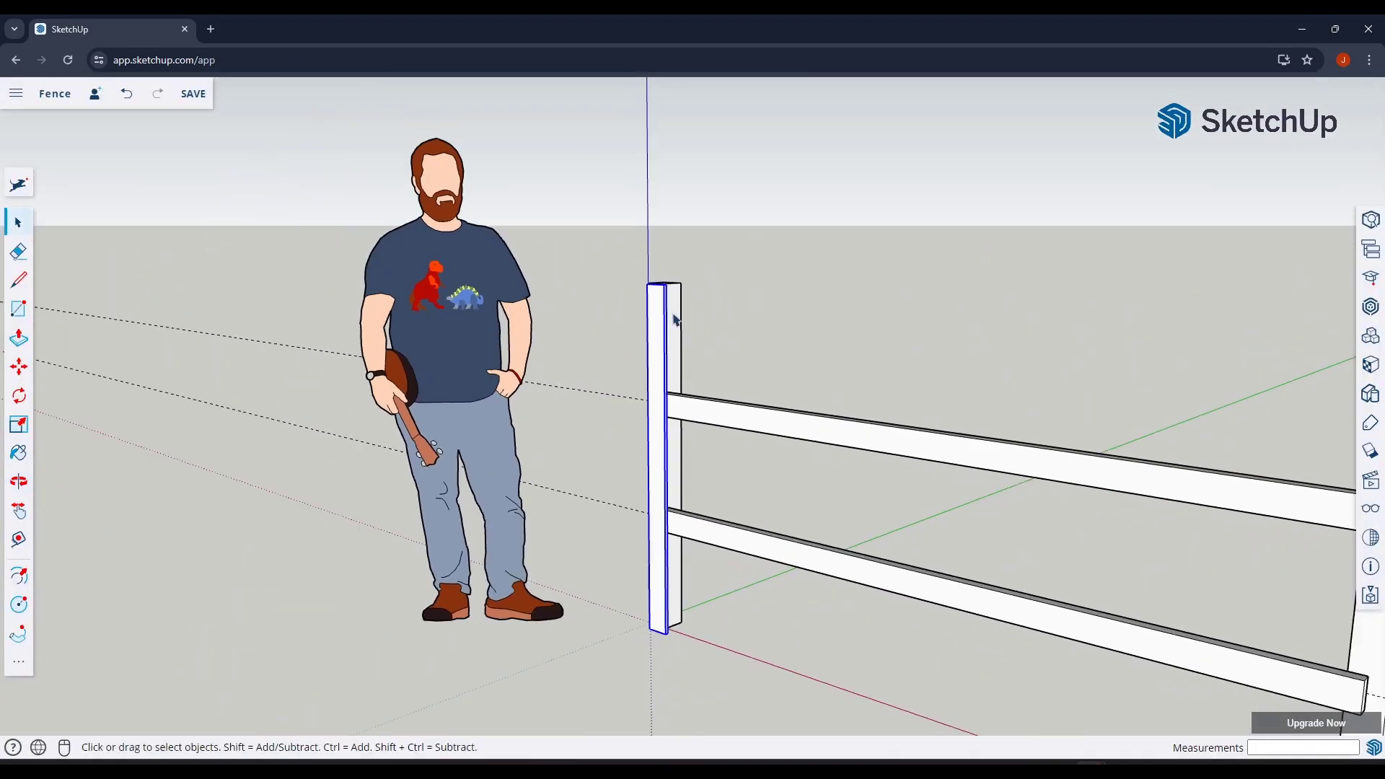
scroll(681, 319, "up", 3)
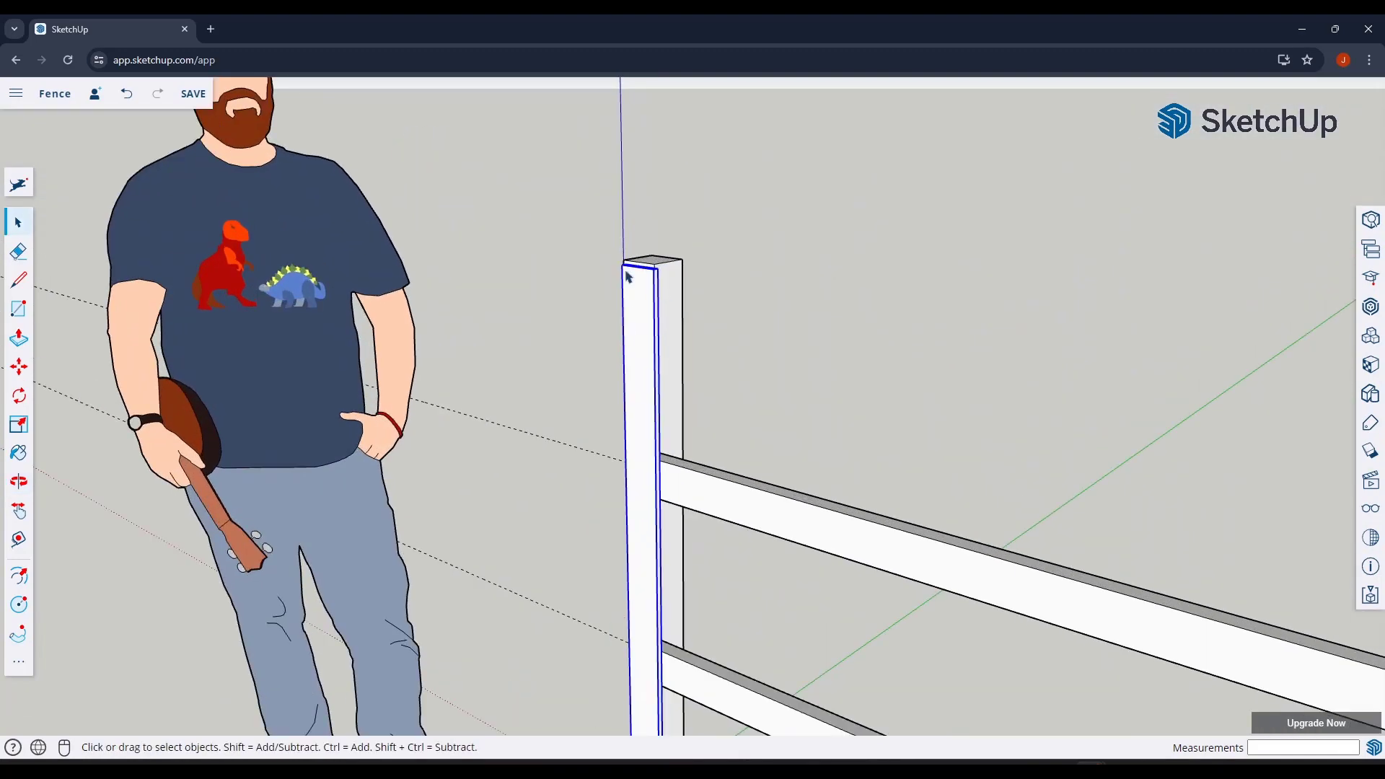
key("m")
scroll(627, 274, "up", 4)
scroll(624, 276, "up", 1)
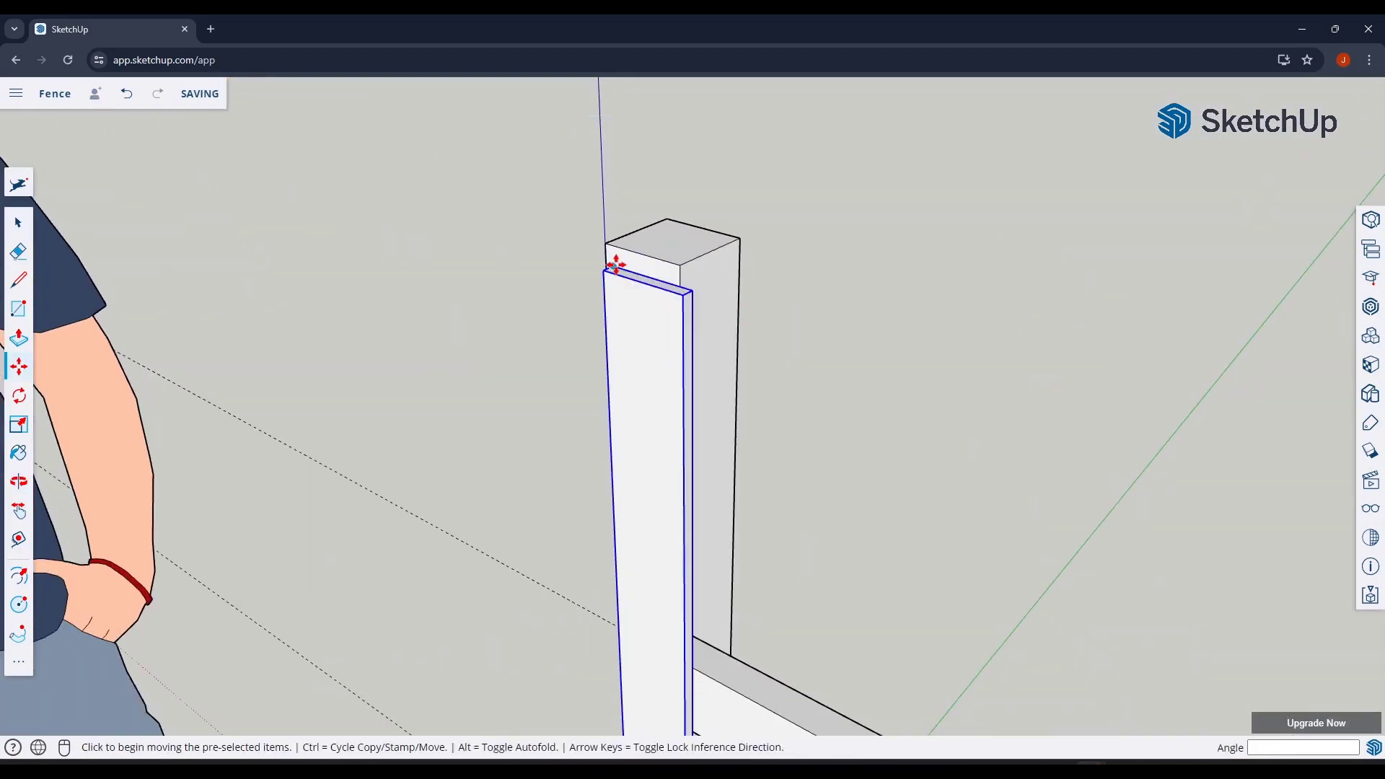
left_click(619, 268)
key("ctrl")
left_click(695, 289)
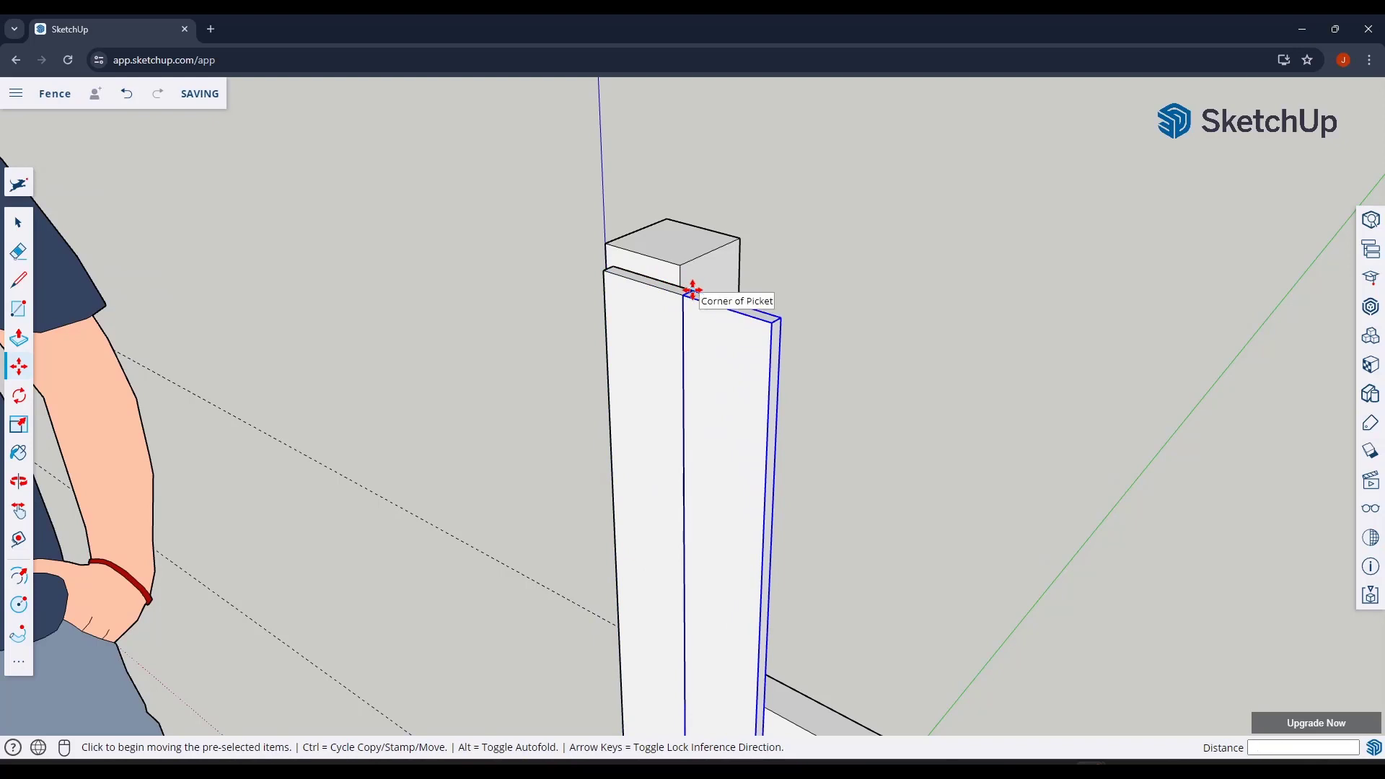
left_click(695, 290)
left_click(781, 316)
left_click(781, 316)
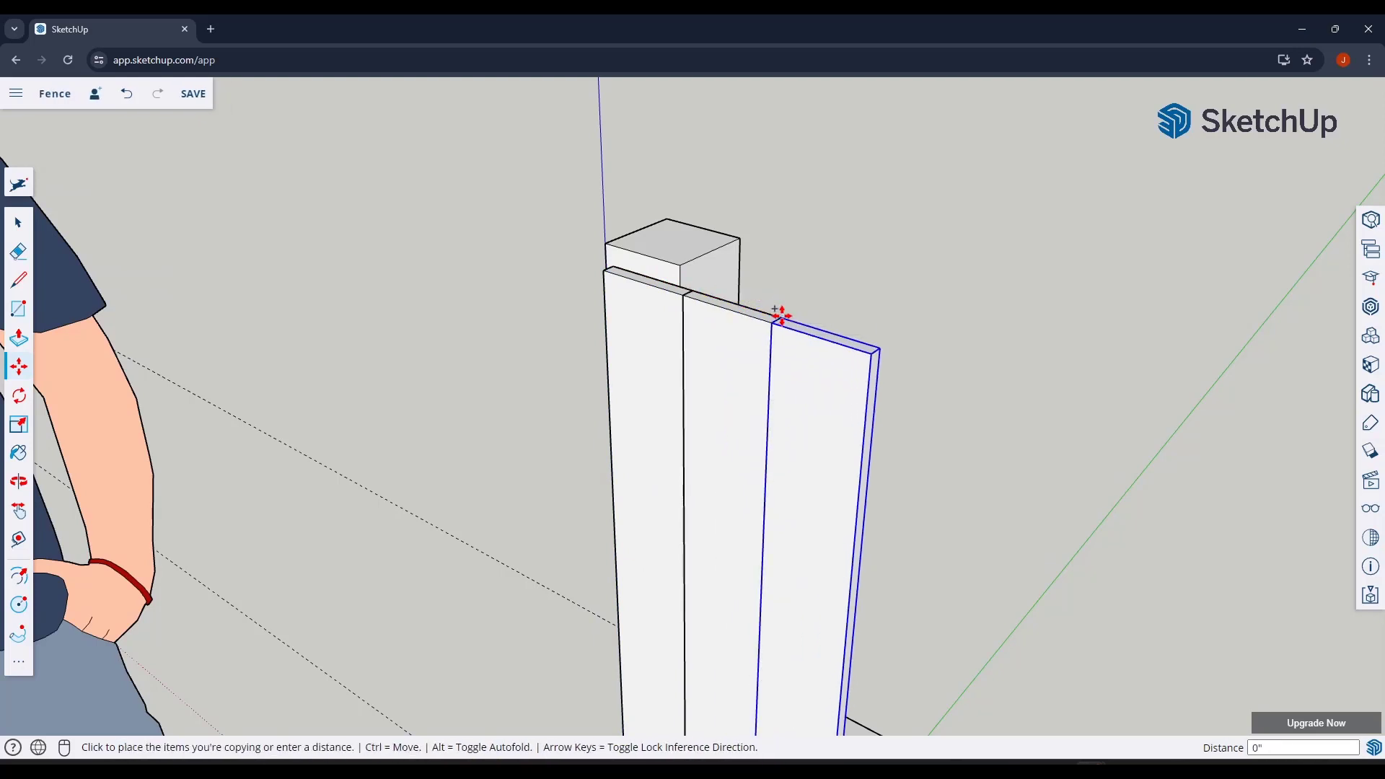
left_click(875, 349)
scroll(839, 367, "down", 4)
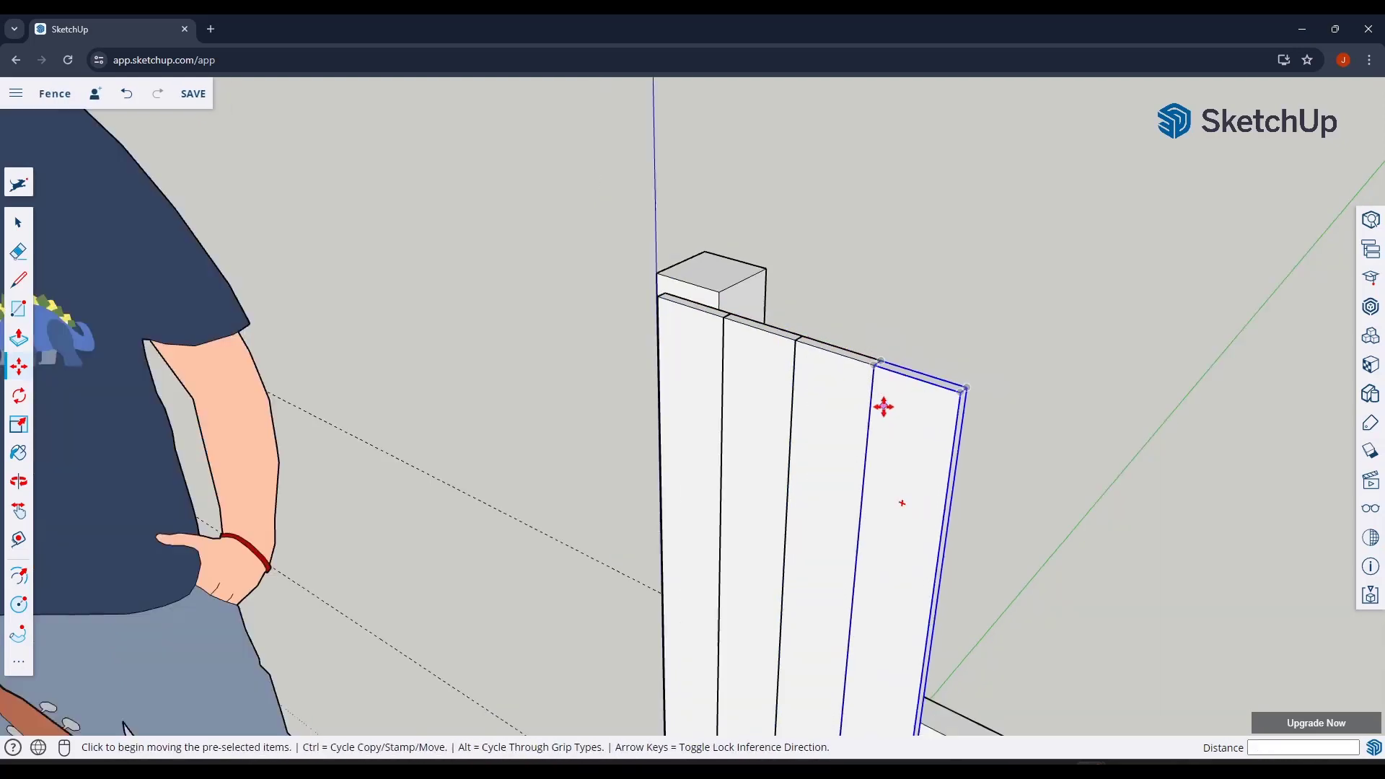
Undo the three picket copies, keeping only the original picket at the first post.
middle_click_drag(884, 405, 677, 387)
key("Escape")
scroll(767, 339, "up", 4)
scroll(677, 387, "up", 3)
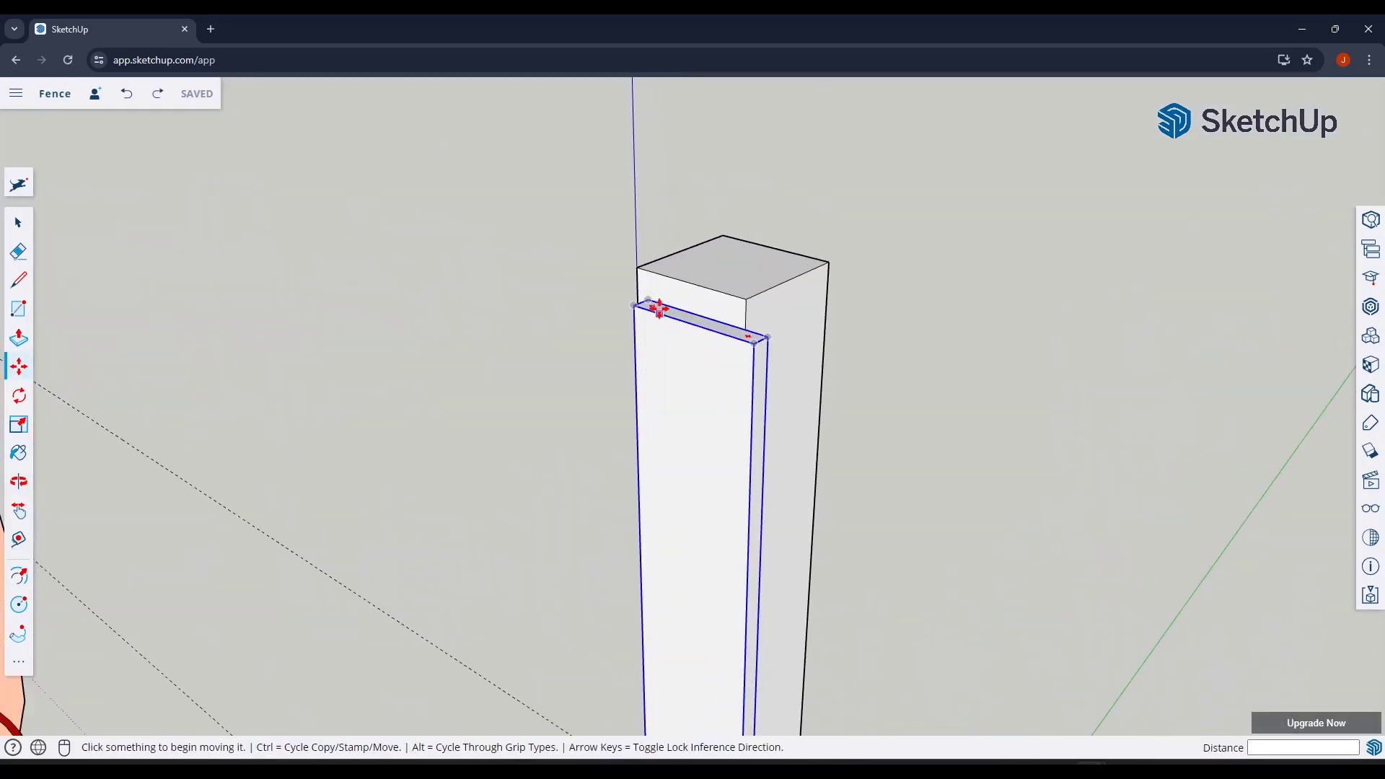
Try copying the original picket 3 1/2" along the rails against its own edge, and undo that copy.
key("ctrl")
left_click(651, 301)
left_click(770, 335)
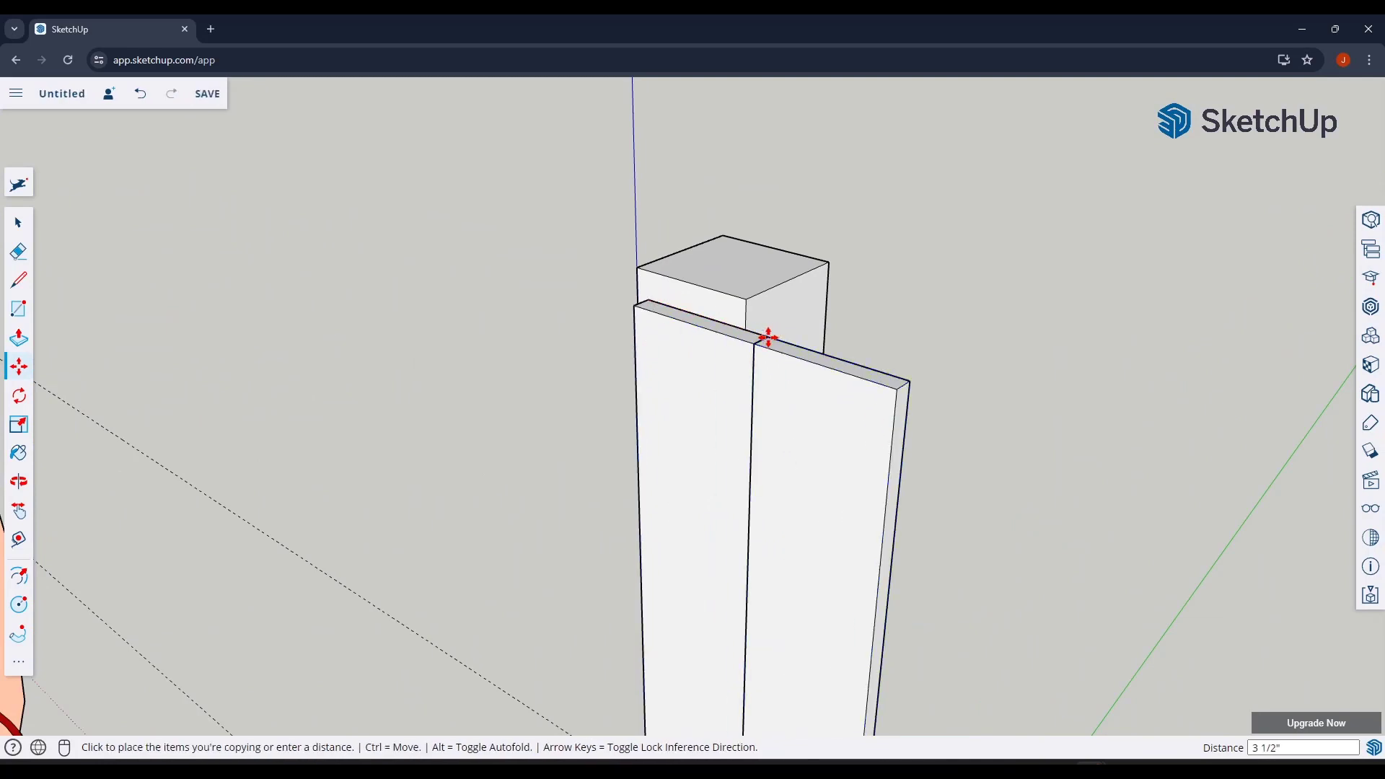
key("space")
key("ctrl+z")
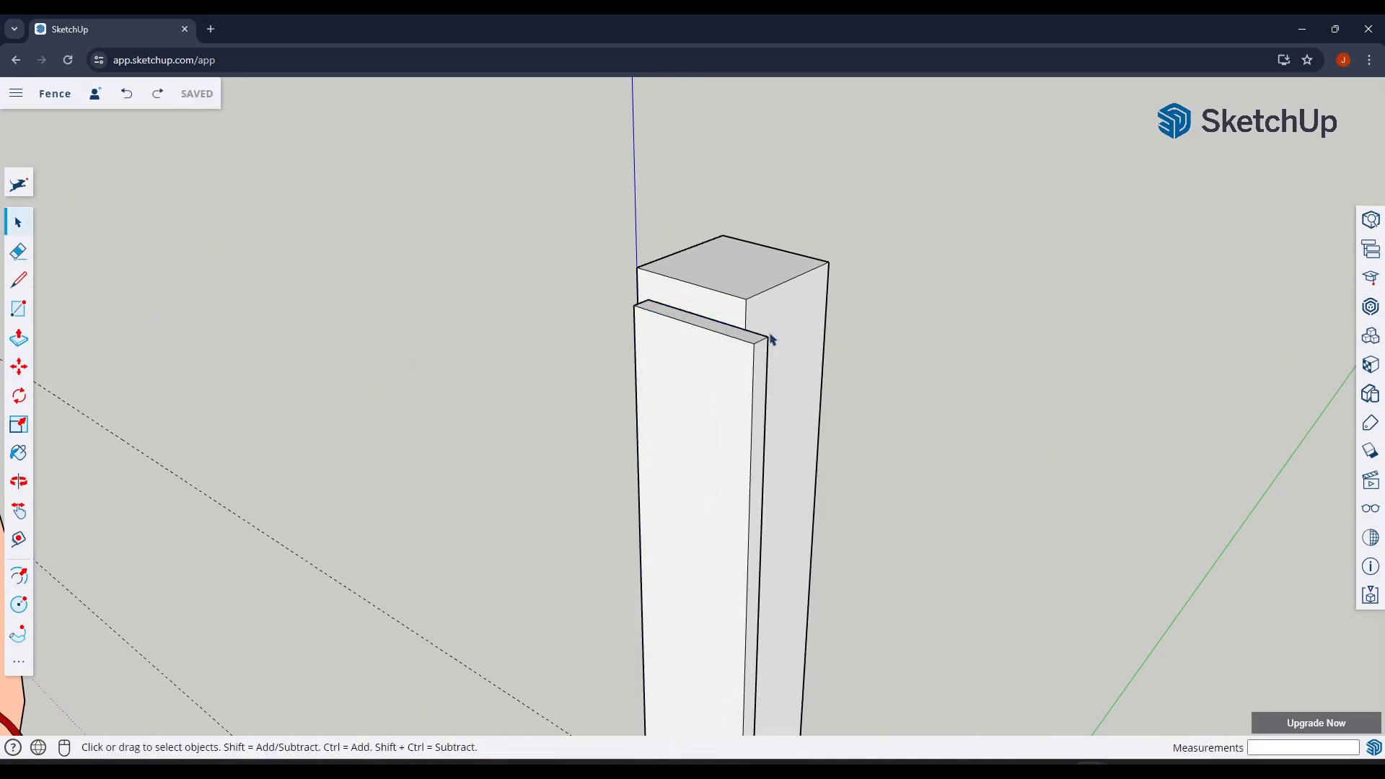
Copy the first picket along the rails to sit against its own edge, and move the copy 1/8" away along the red axis.
key("m")
left_click(649, 300)
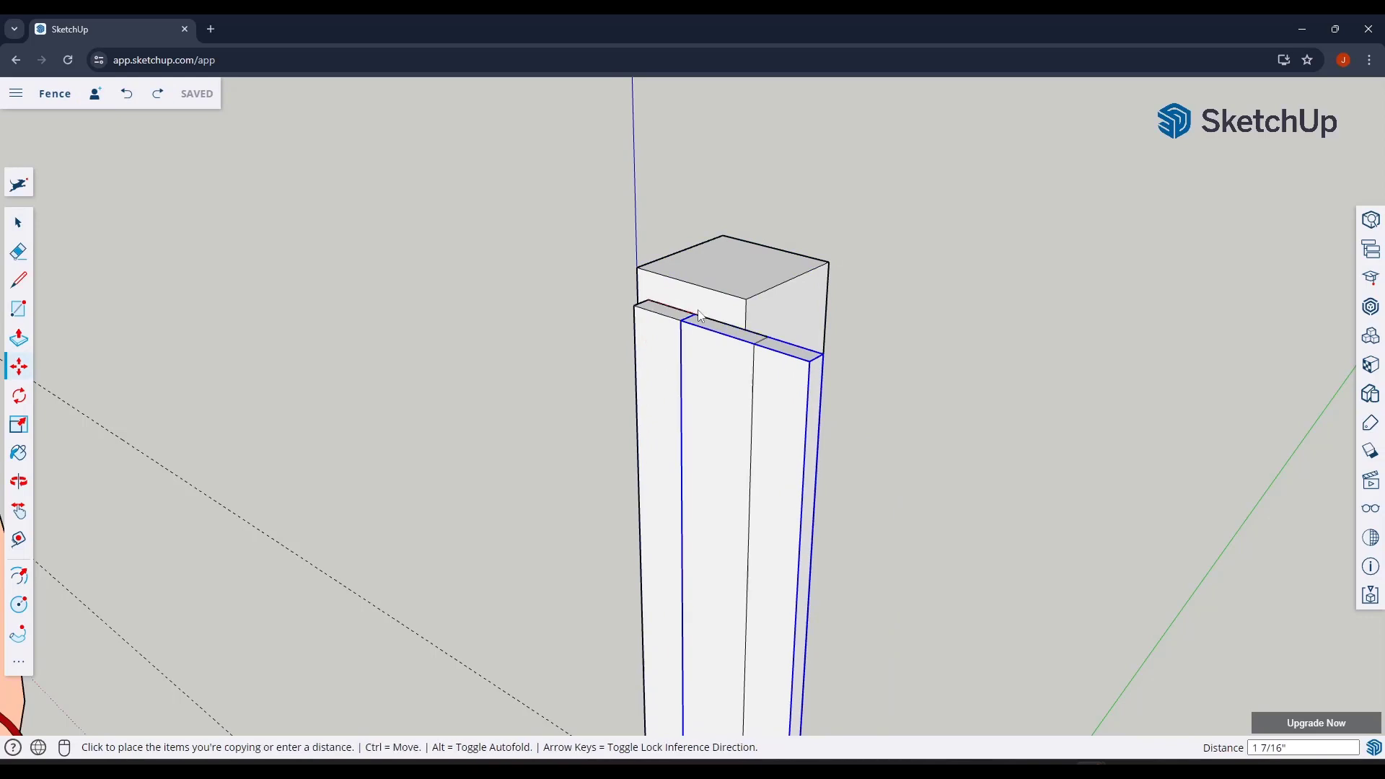
left_click(782, 340)
scroll(782, 341, "up", 3)
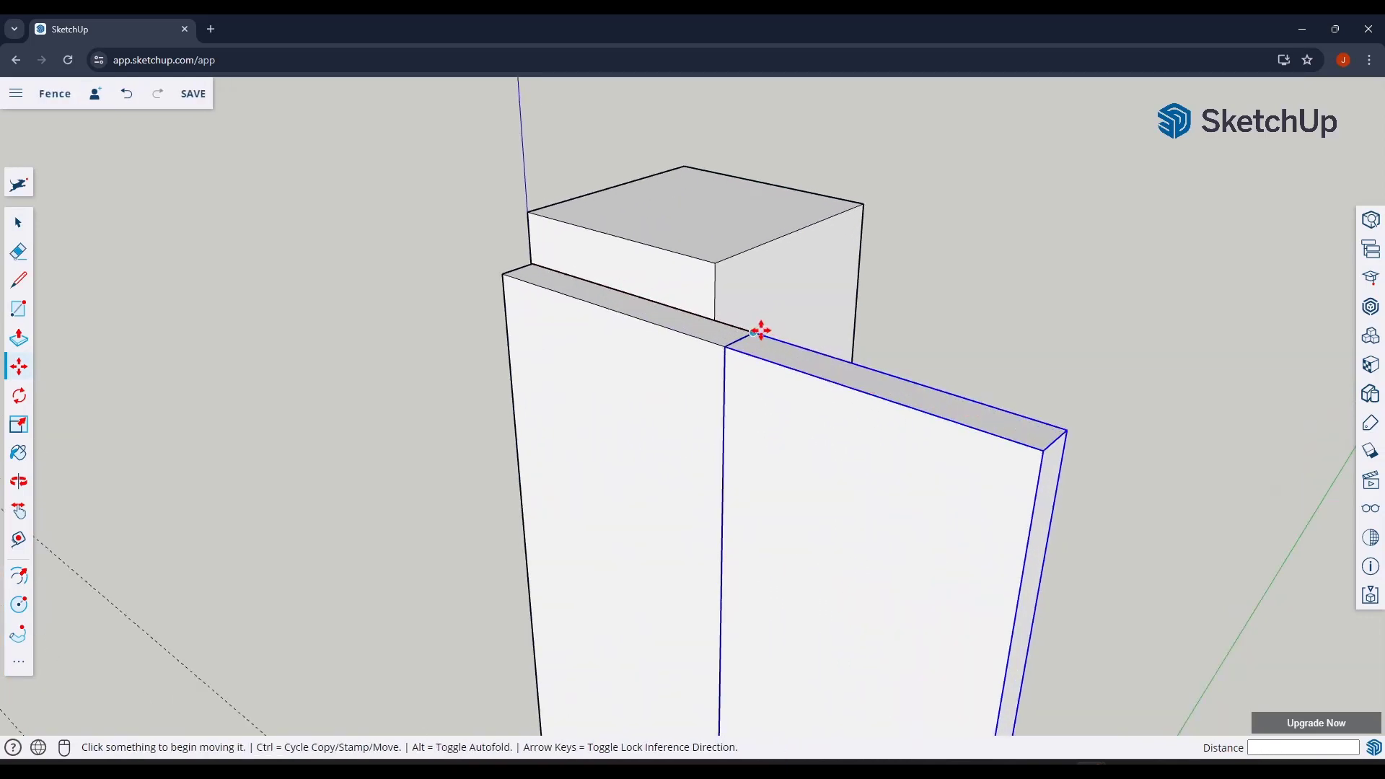
left_click(763, 331)
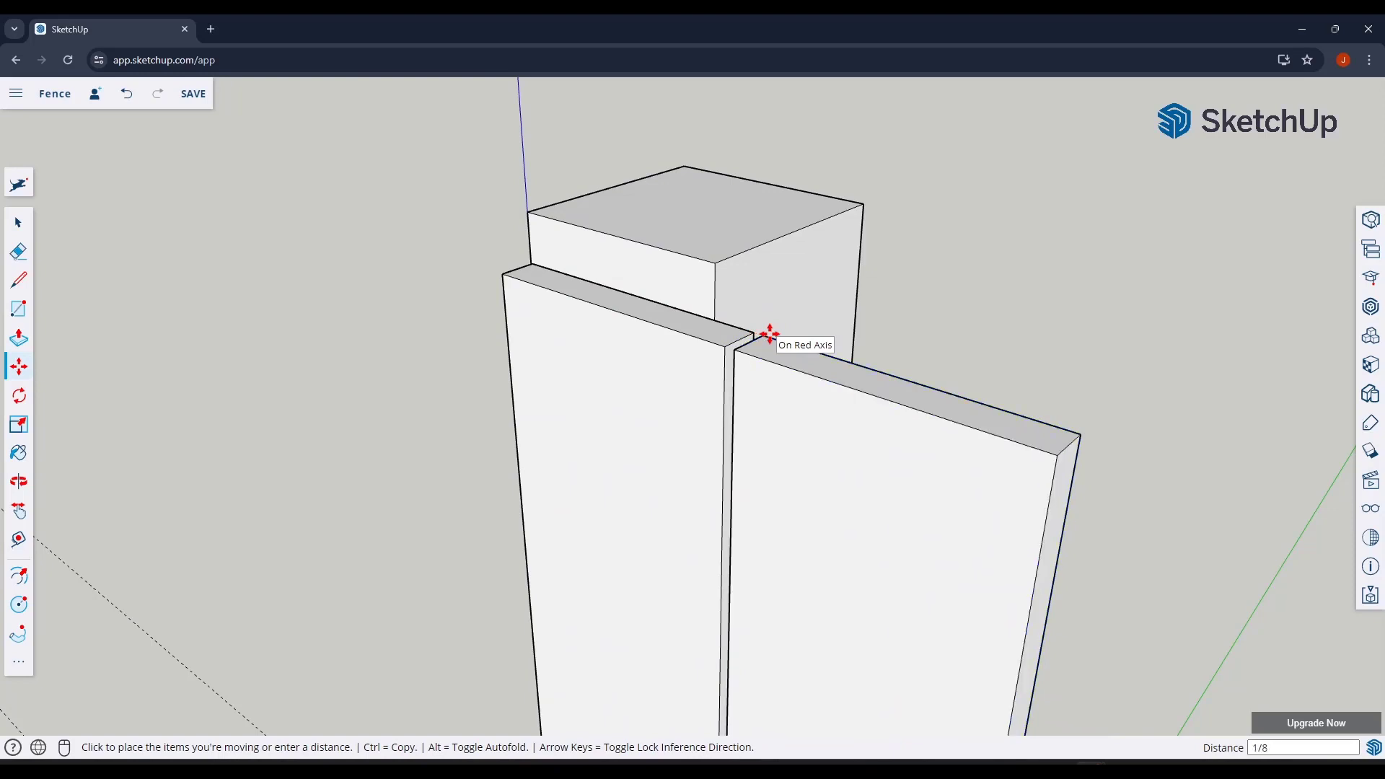
key("Return")
key("space")
Examine the gap between the two pickets at the first post from close up and from farther away.
middle_click_drag(788, 396, 751, 556)
scroll(787, 369, "up", 3)
scroll(787, 368, "up", 3)
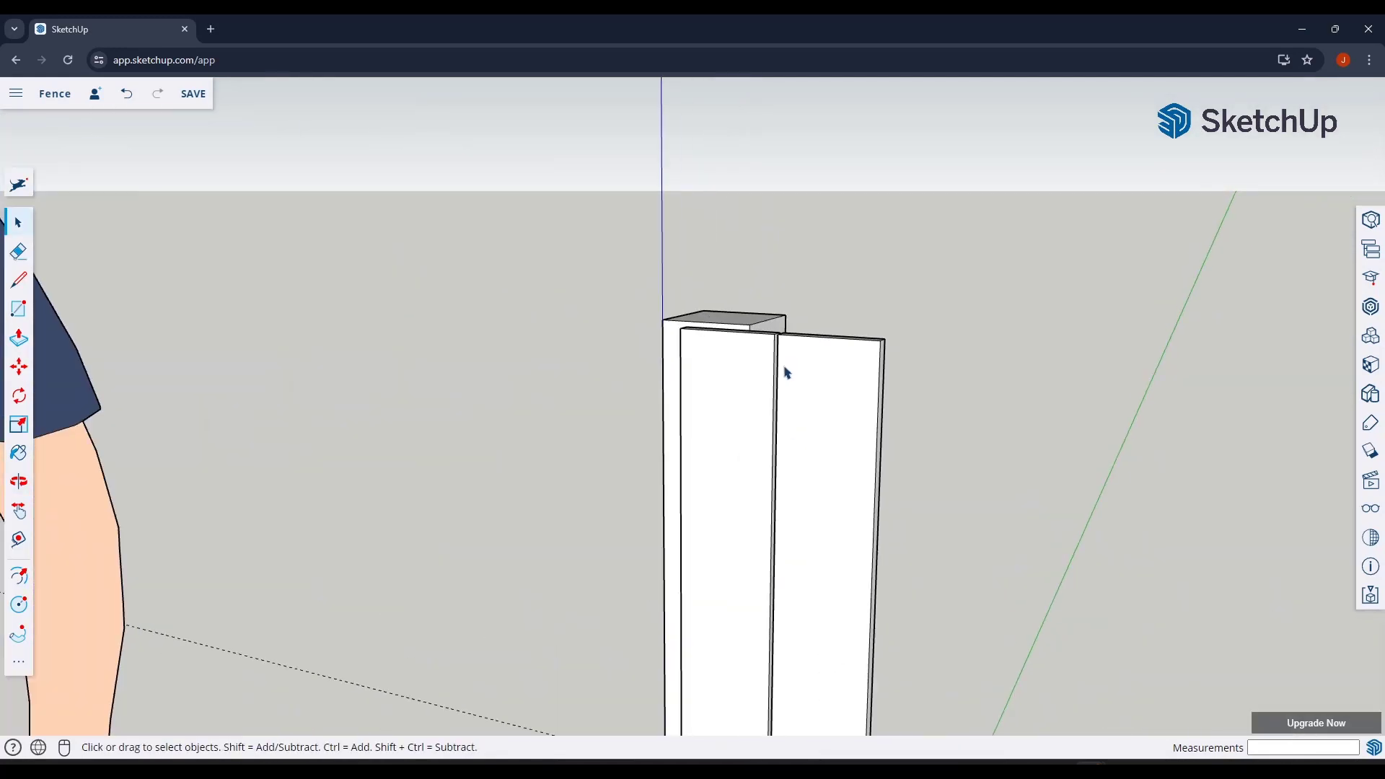
scroll(807, 377, "down", 3)
middle_click_drag(806, 377, 801, 418)
scroll(801, 418, "up", 2)
scroll(801, 418, "down", 3)
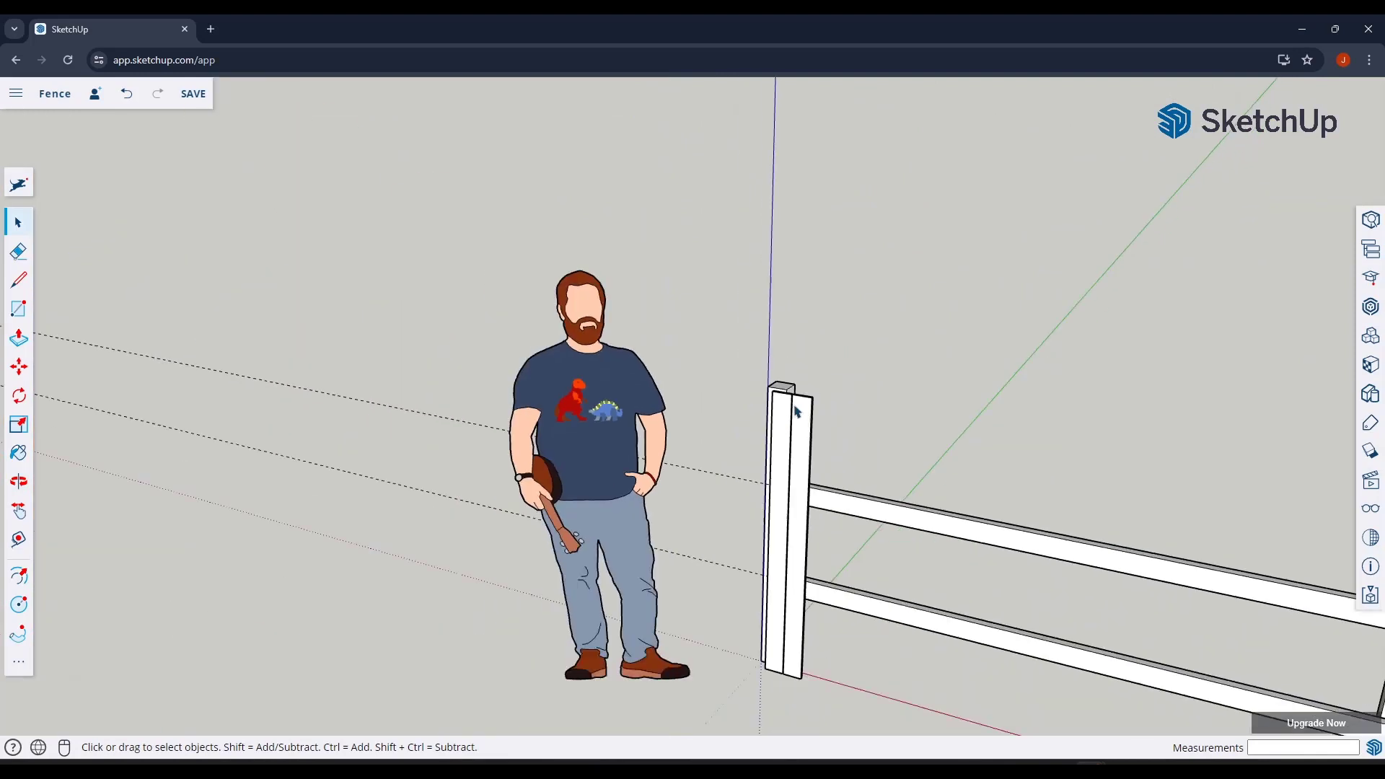
middle_click_drag(889, 438, 845, 455)
Copy the second picket 3 5/8" along the rails, using matching top corners of the first two pickets as the copy distance.
scroll(804, 402, "up", 3)
scroll(830, 422, "down", 2)
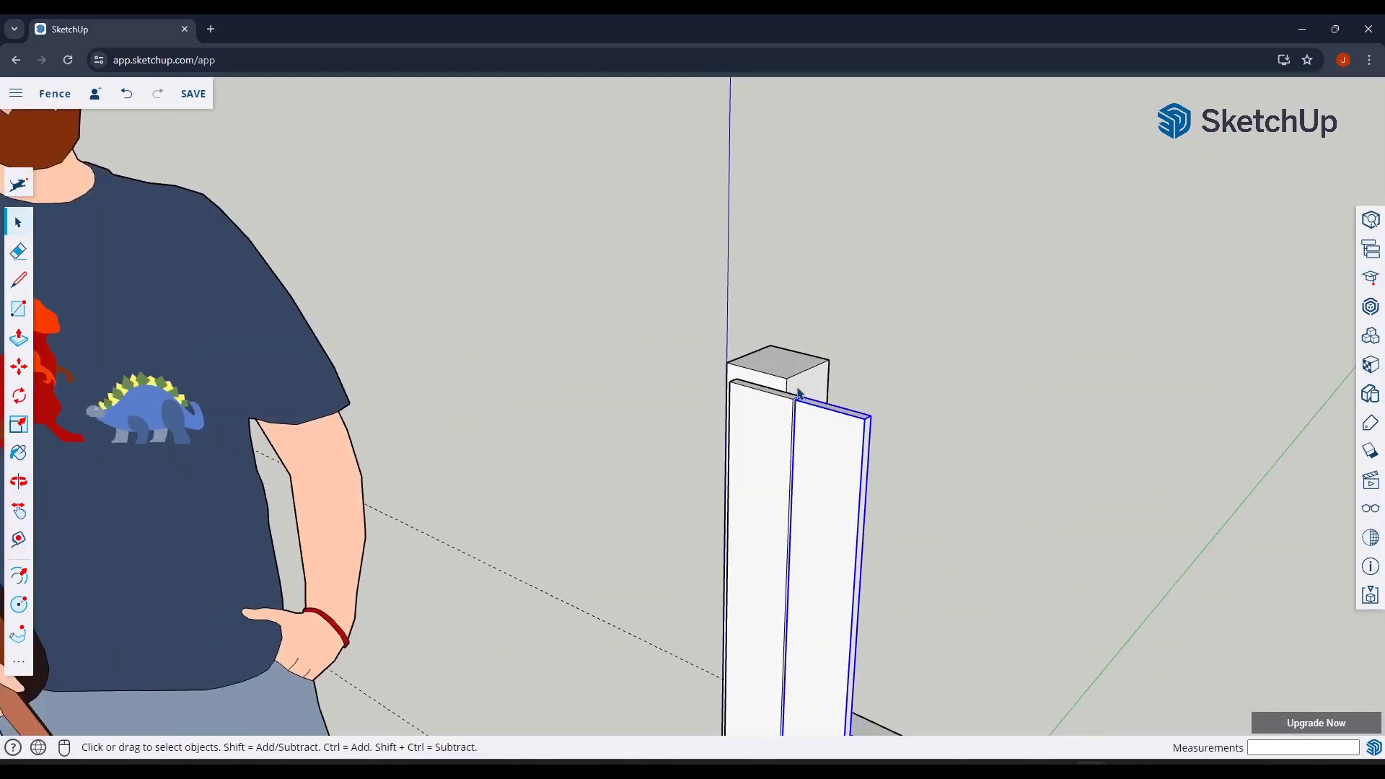
key("m")
scroll(759, 379, "up", 3)
key("ctrl")
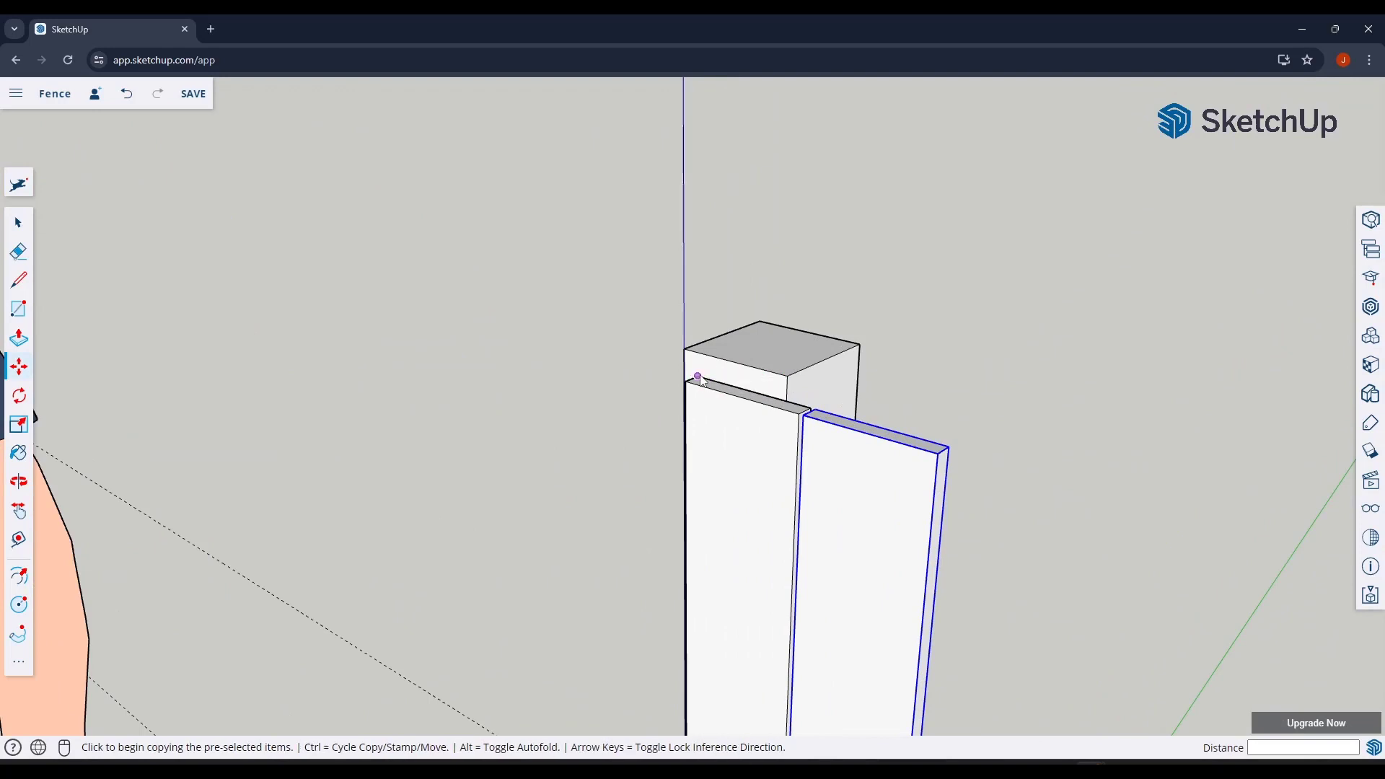
key("space")
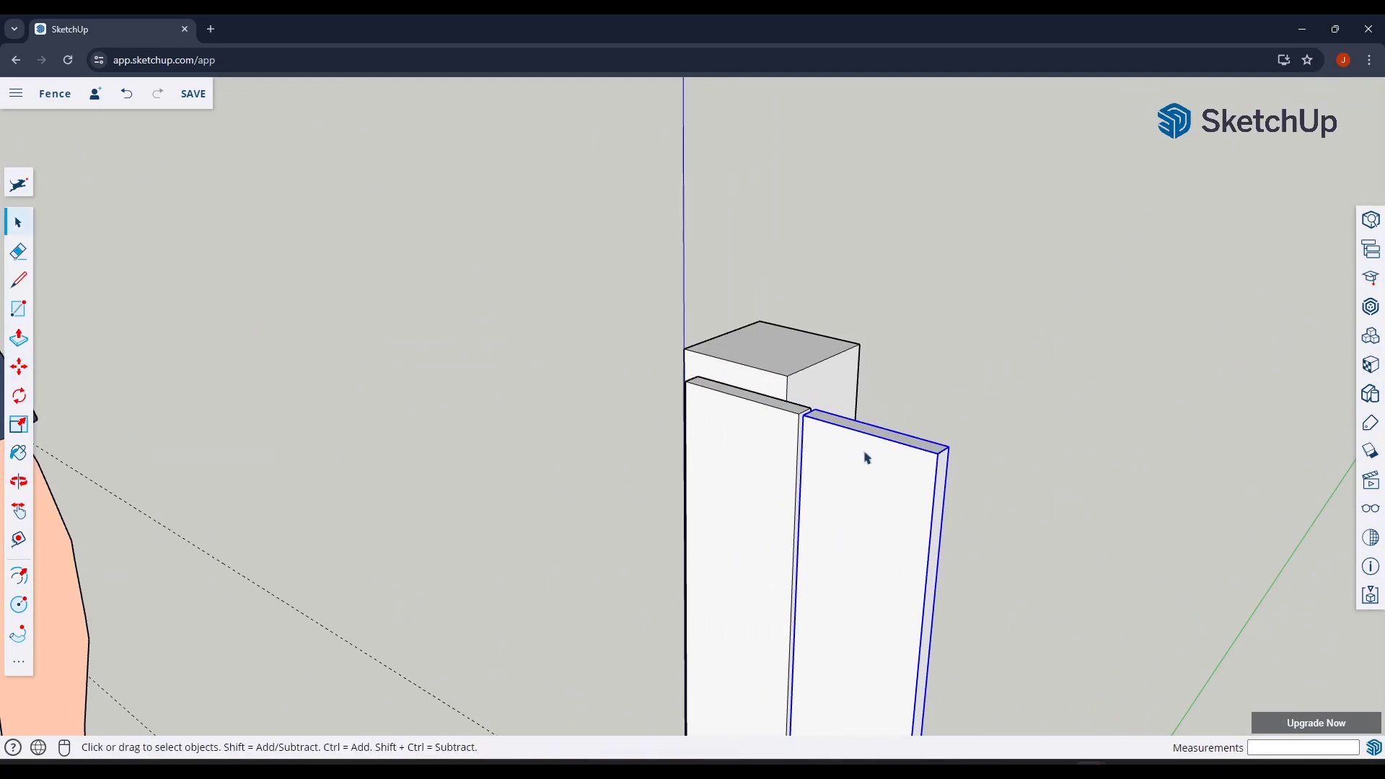
key("m")
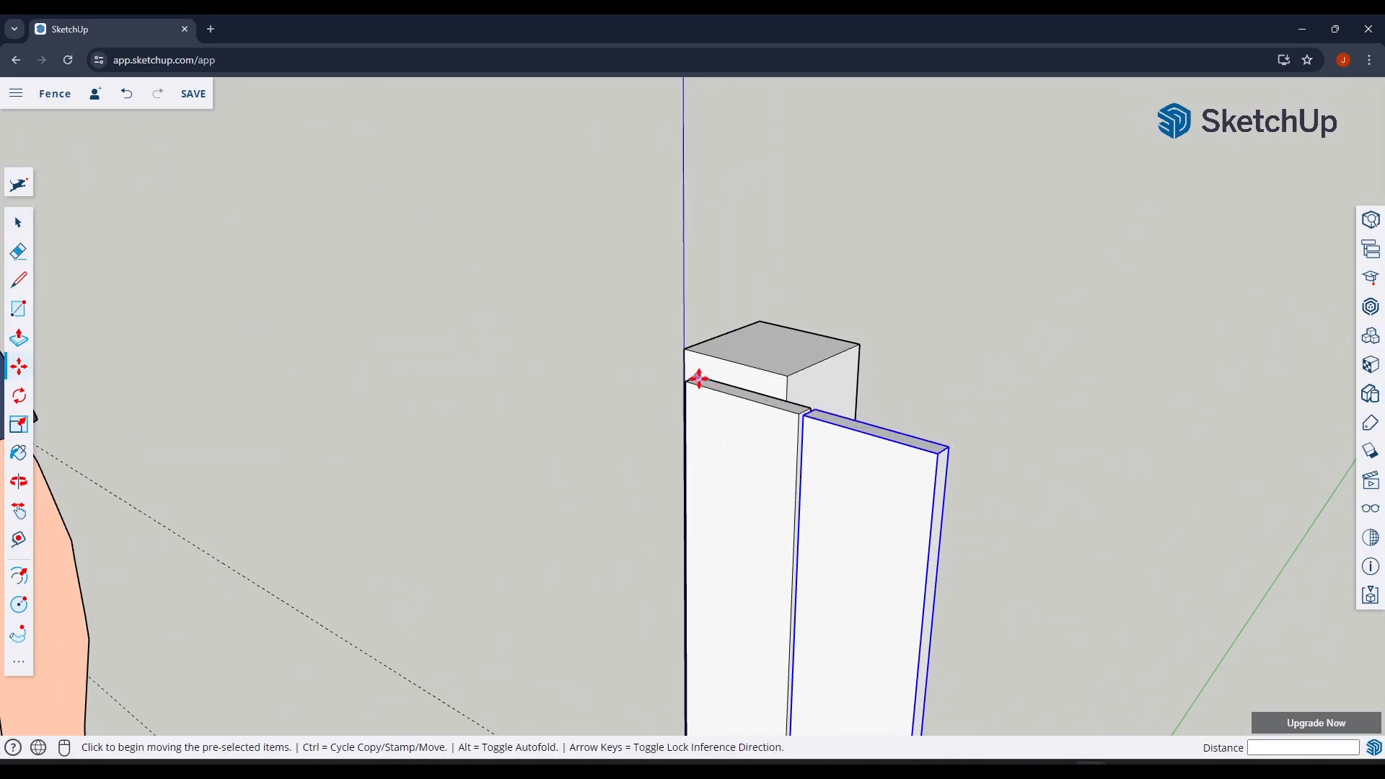
key("ctrl")
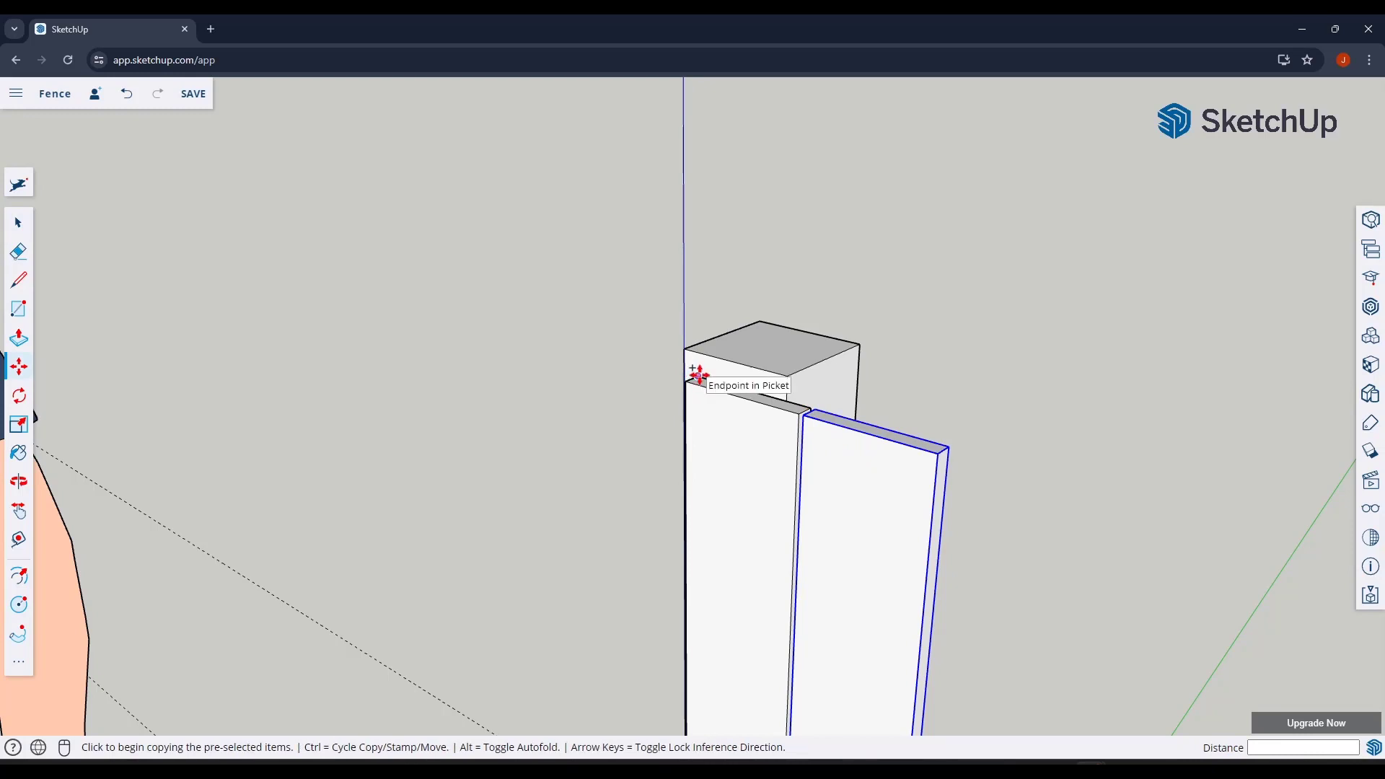
left_click(698, 376)
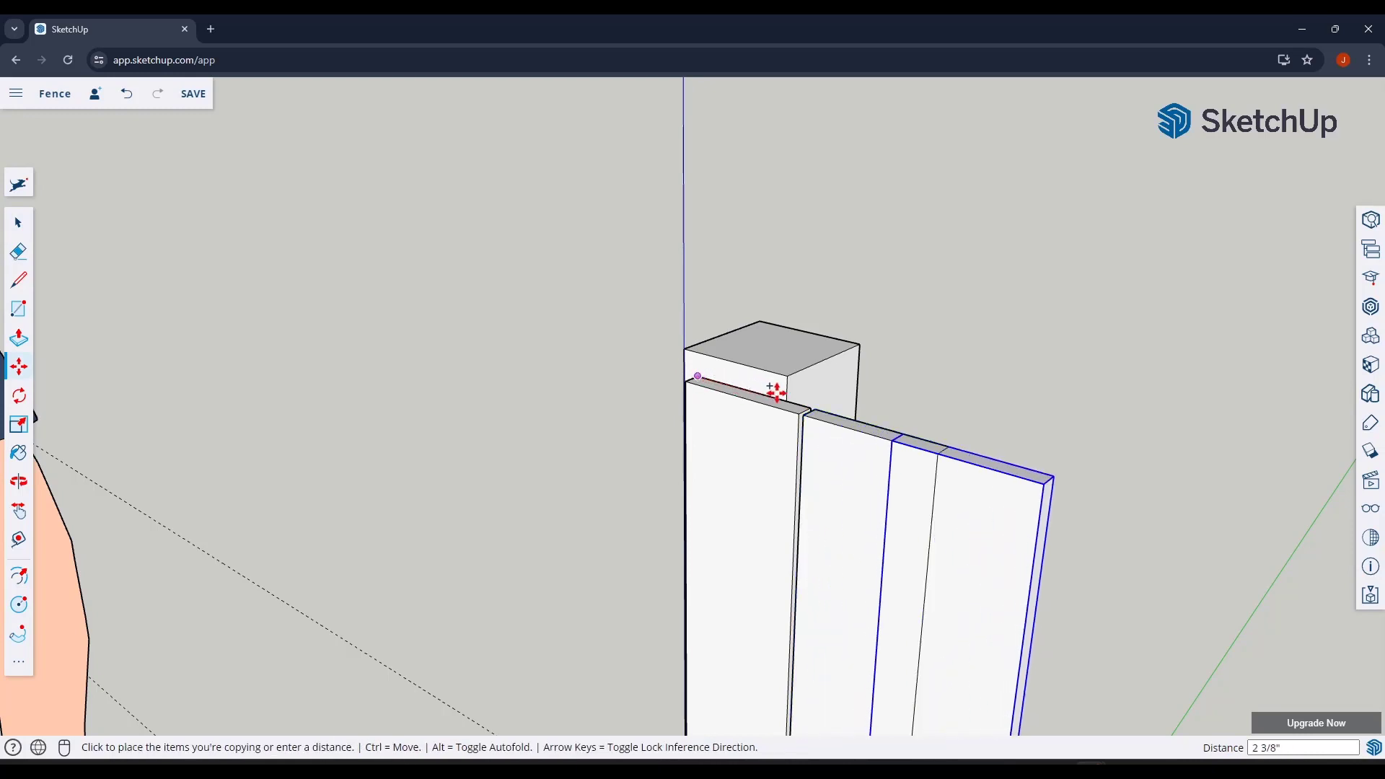
scroll(814, 408, "up", 3)
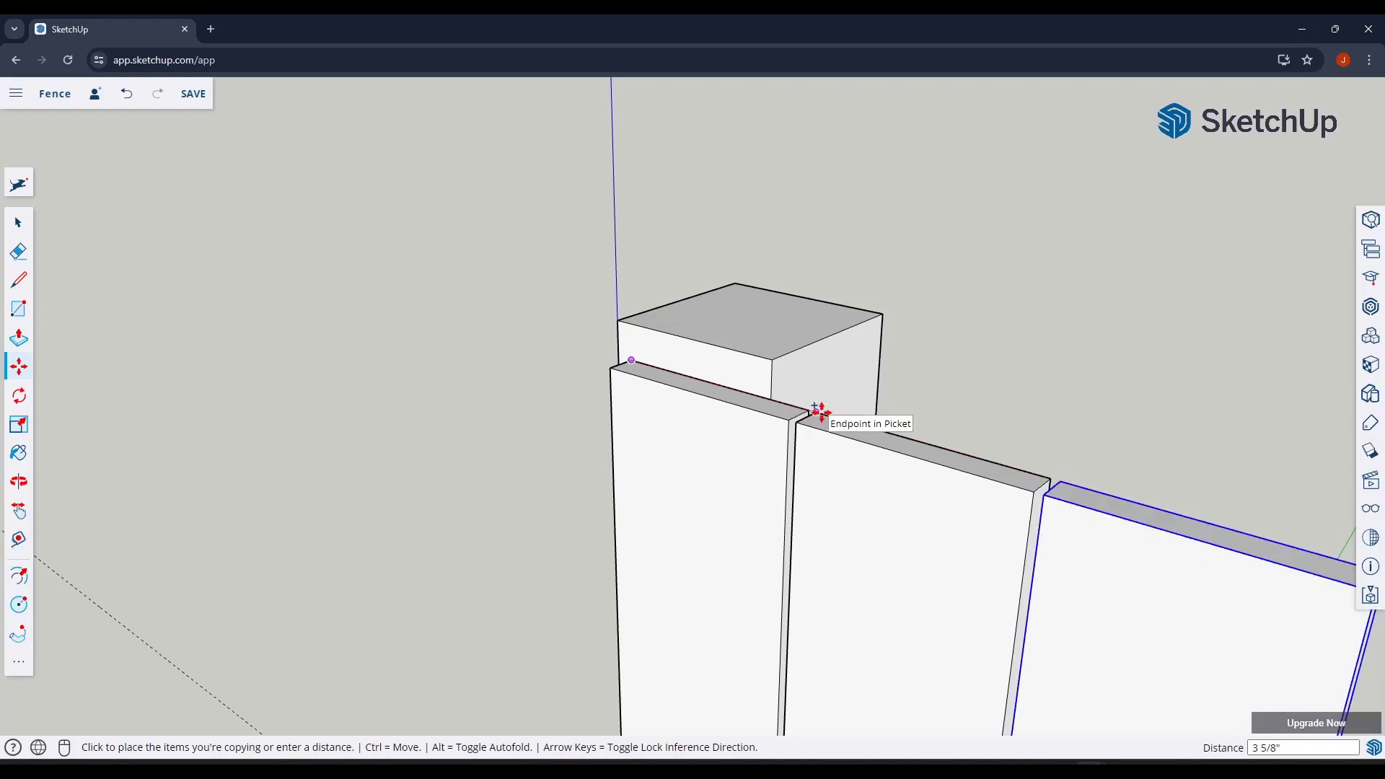
left_click(818, 413)
Repeat the picket copy along the rails, trying multipliers of *10 and *20 and settling on *25 to reach the second post.
scroll(501, 306, "down", 8)
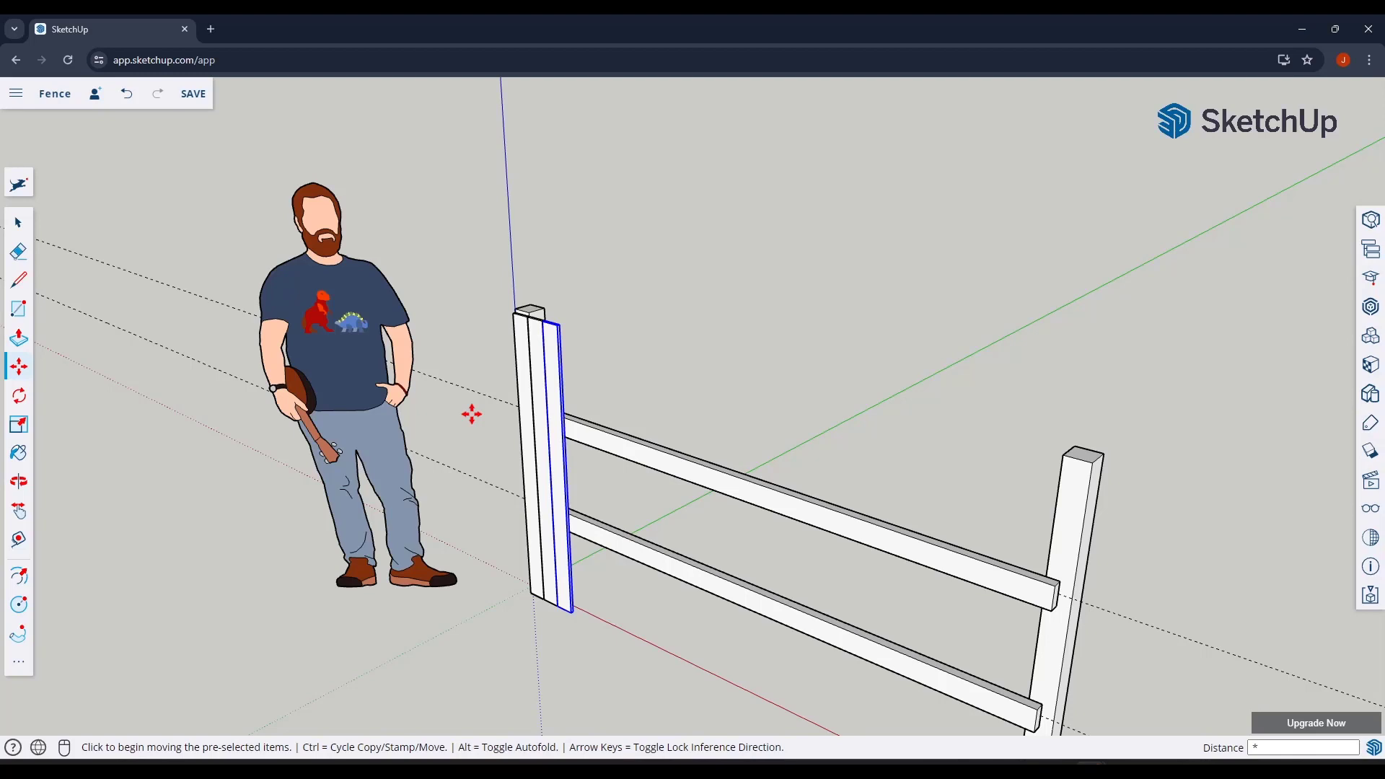
type("0")
key("Return")
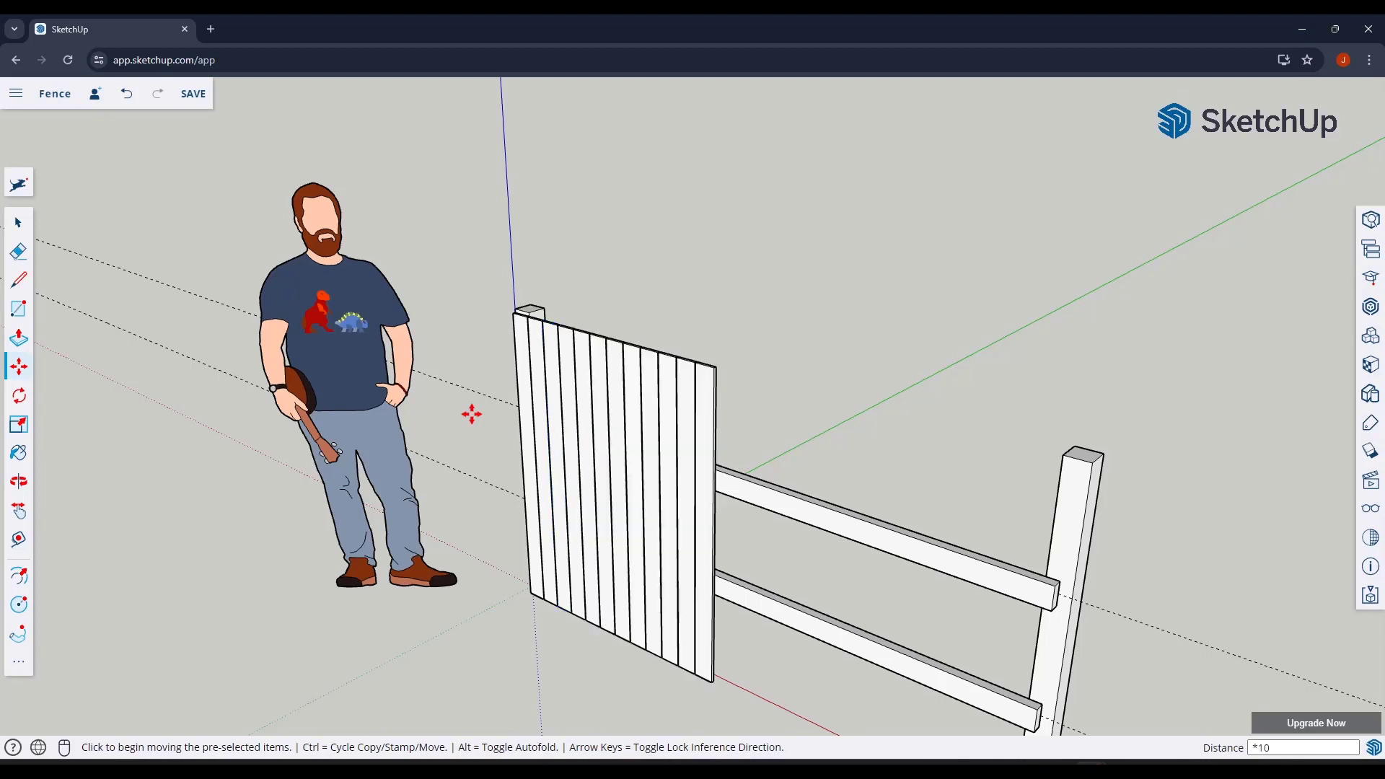
type("*20")
key("Return")
type("*")
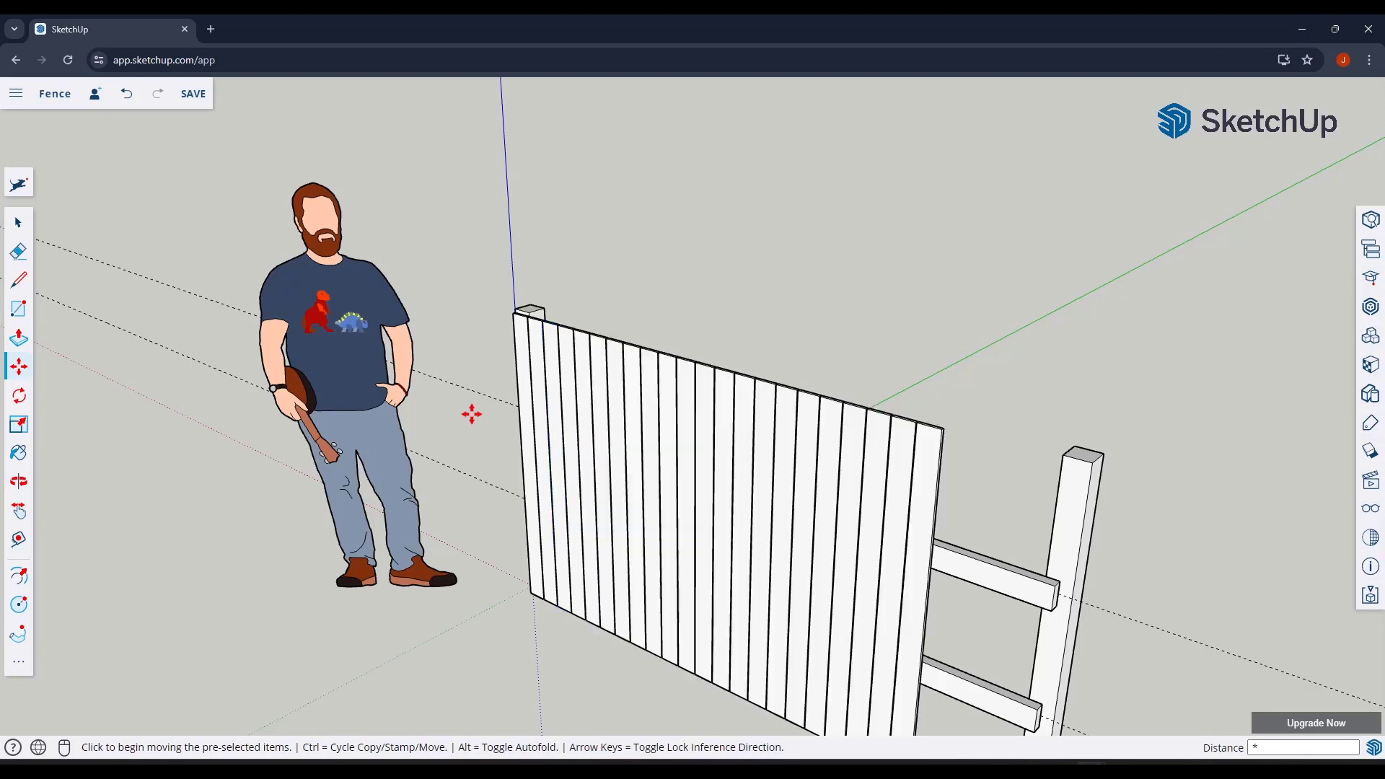
type("25")
key("Return")
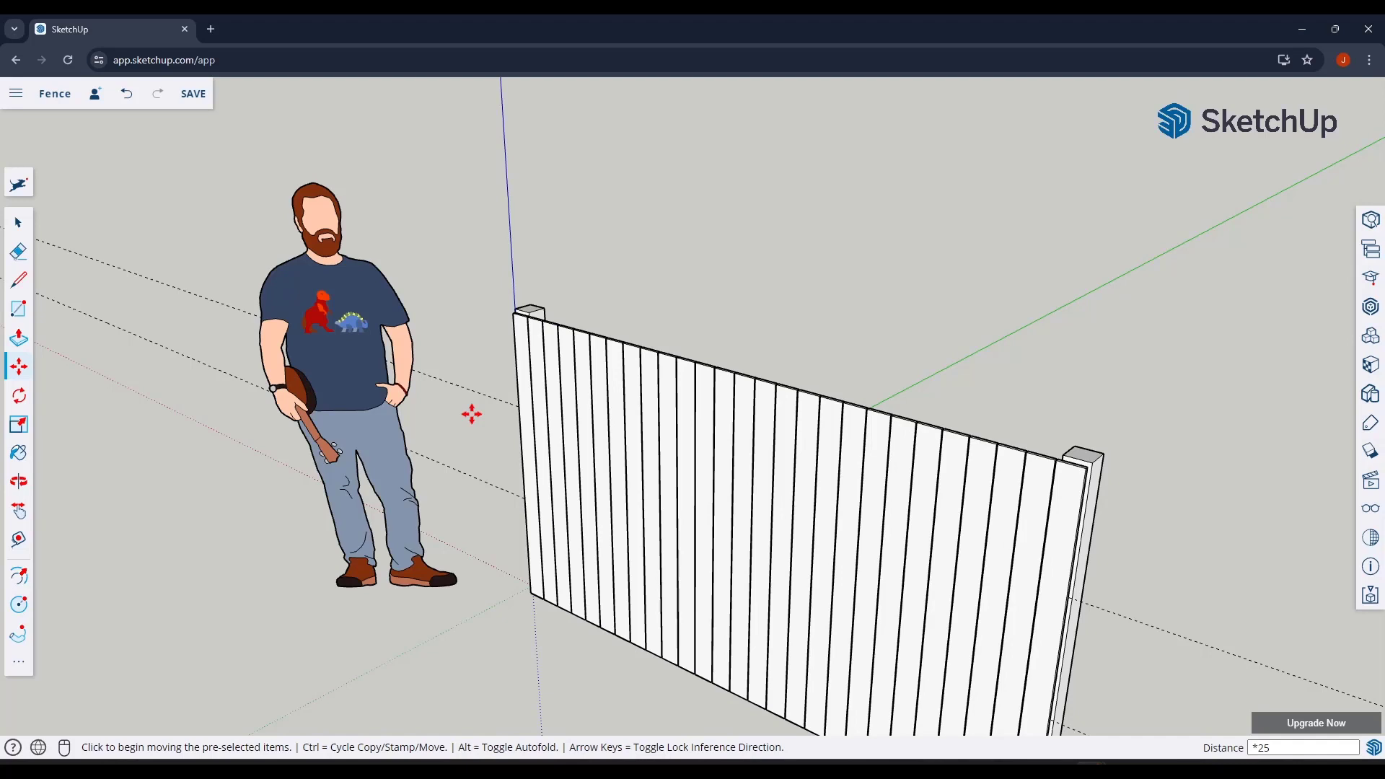
Open the last picket at the second post for editing and try Push/Pull on one of its faces.
middle_click_drag(911, 609, 907, 383)
scroll(921, 486, "down", 5)
scroll(1006, 465, "up", 5)
key("space")
double_click(955, 476)
key("p")
left_click(911, 441)
key("space")
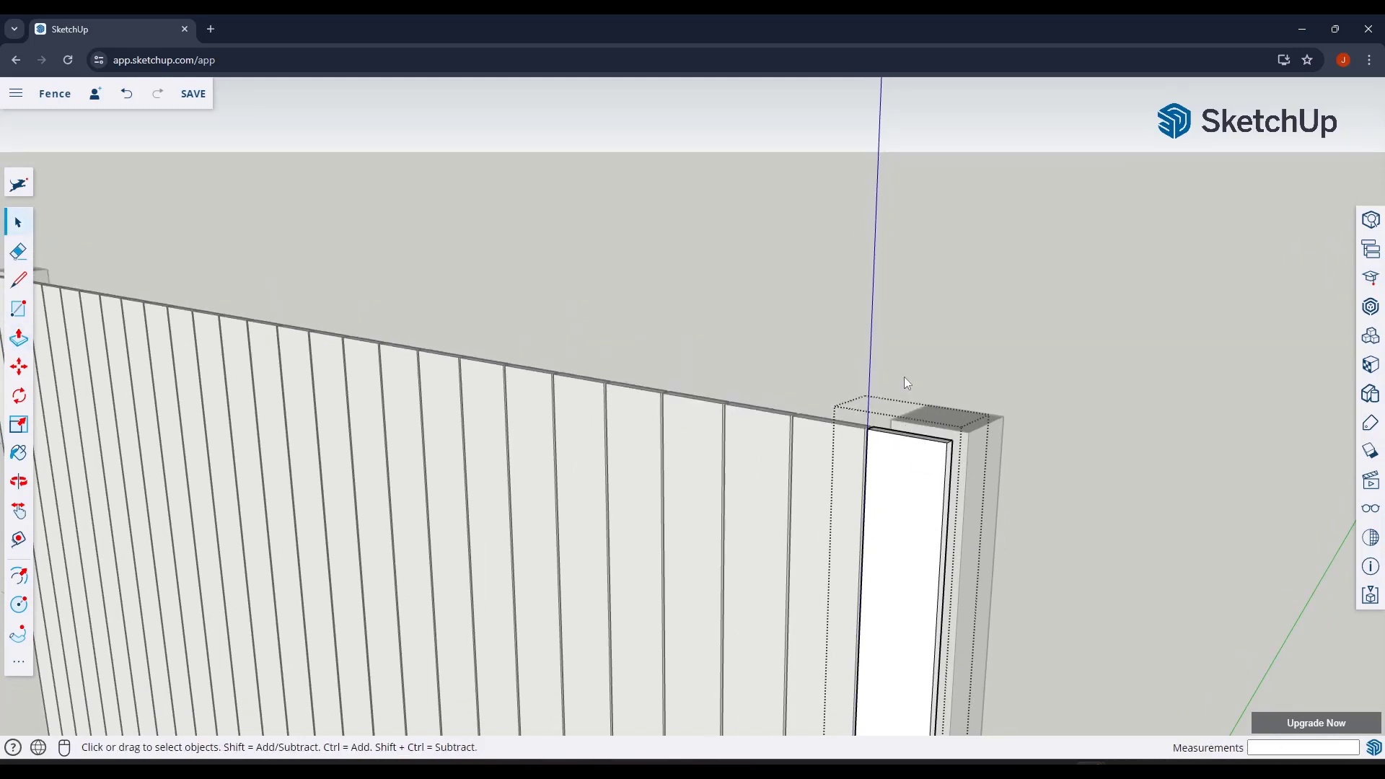
Draw a diagonal line across the open picket's upper outer corner, about 3/4" from the corner along each edge.
scroll(906, 382, "down", 3)
scroll(997, 449, "up", 3)
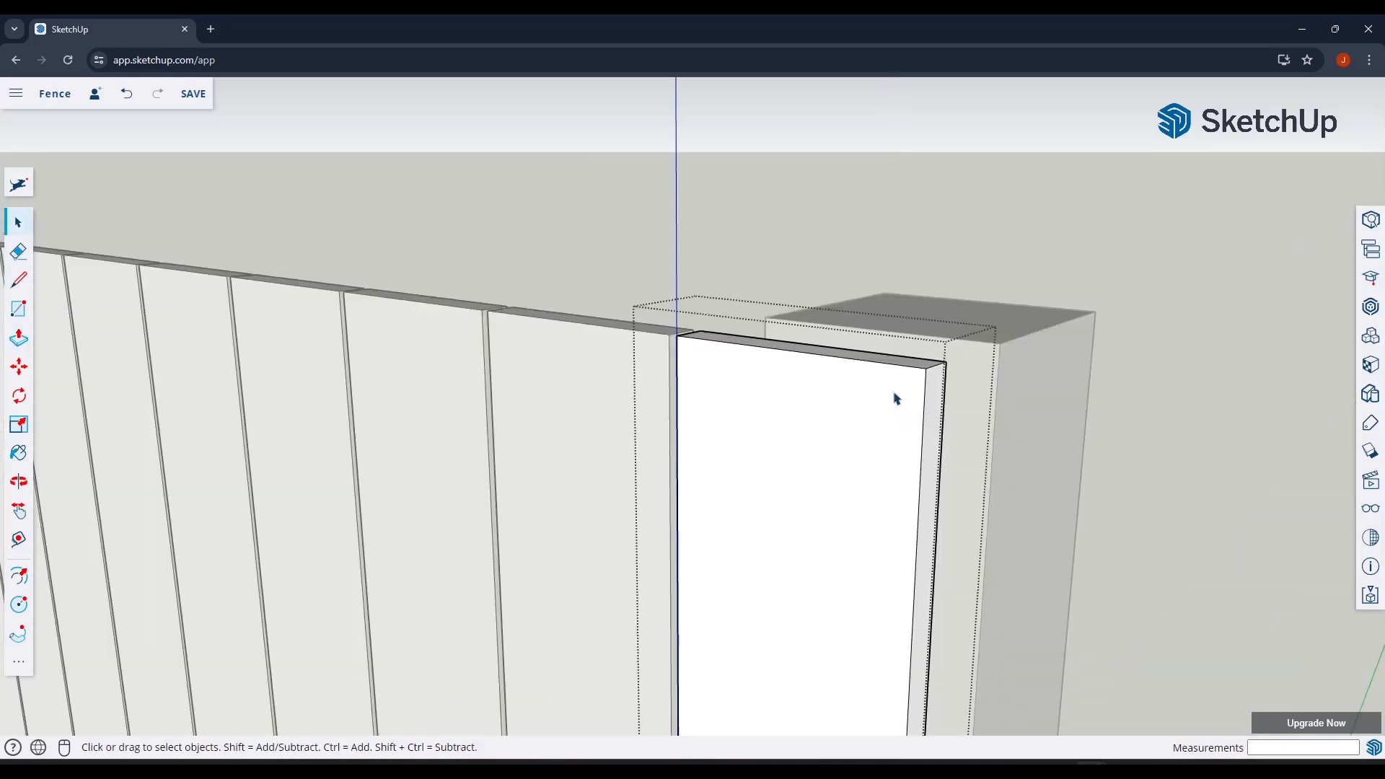
key("l")
left_click(926, 368)
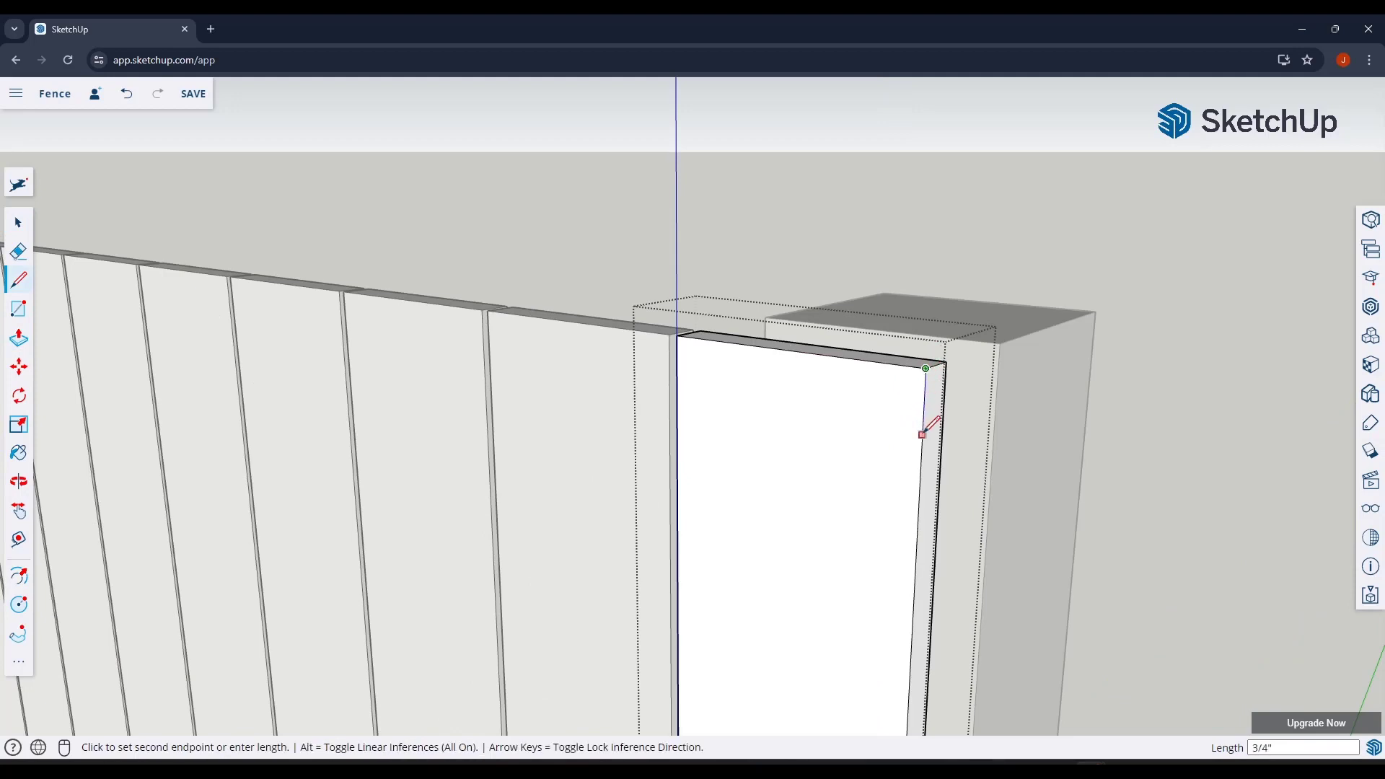
key("Escape")
left_click(926, 368)
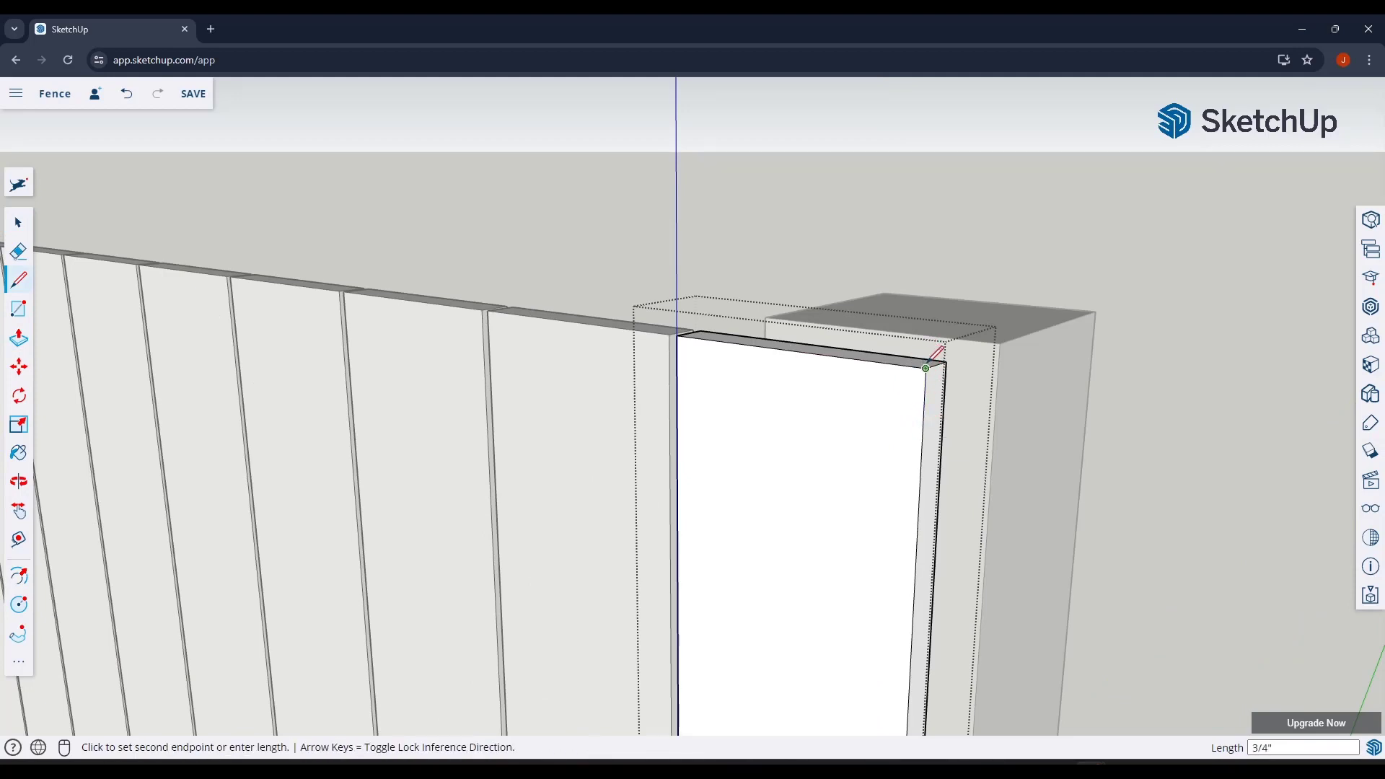
key("Escape")
left_click(866, 359)
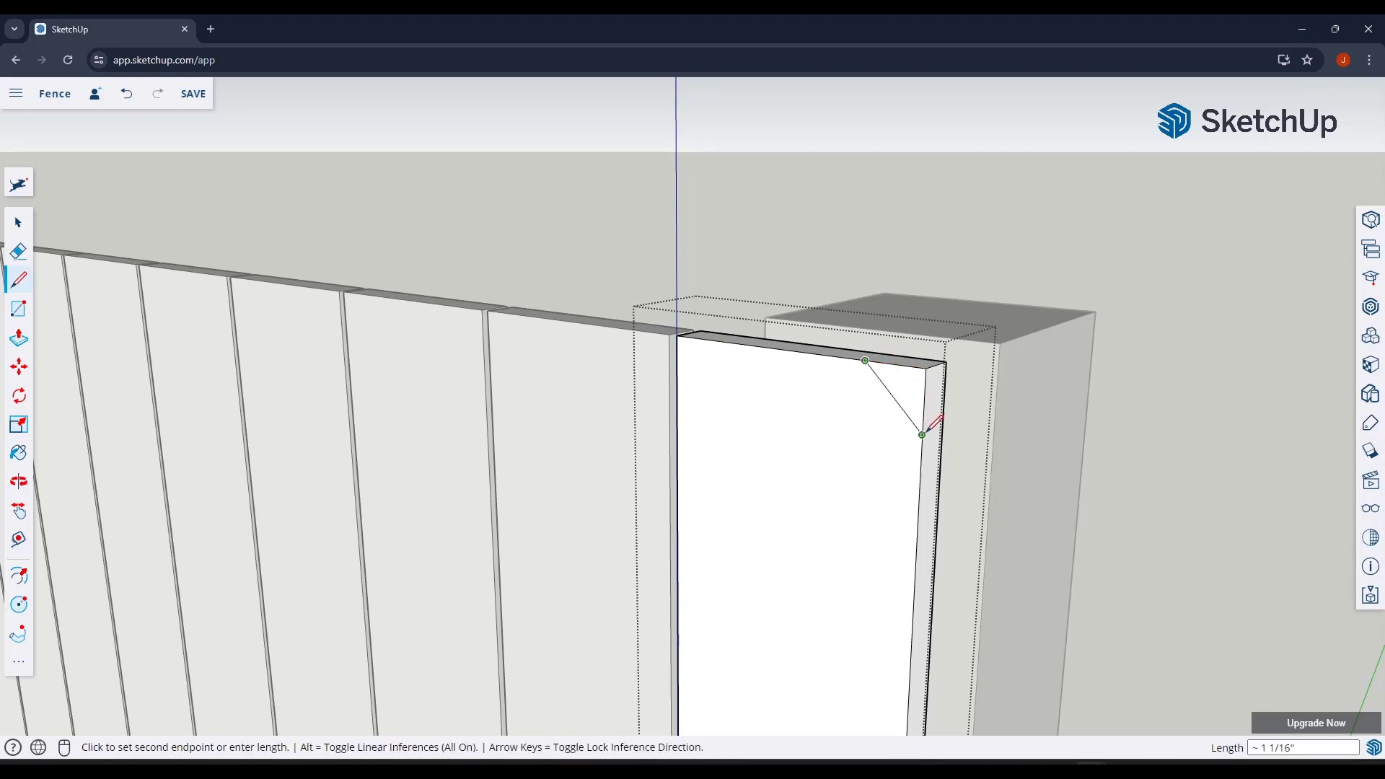
left_click(923, 434)
Draw a matching diagonal line across the picket's other upper corner, beside the neighbouring picket, about 3/4" along each edge.
left_click(678, 335)
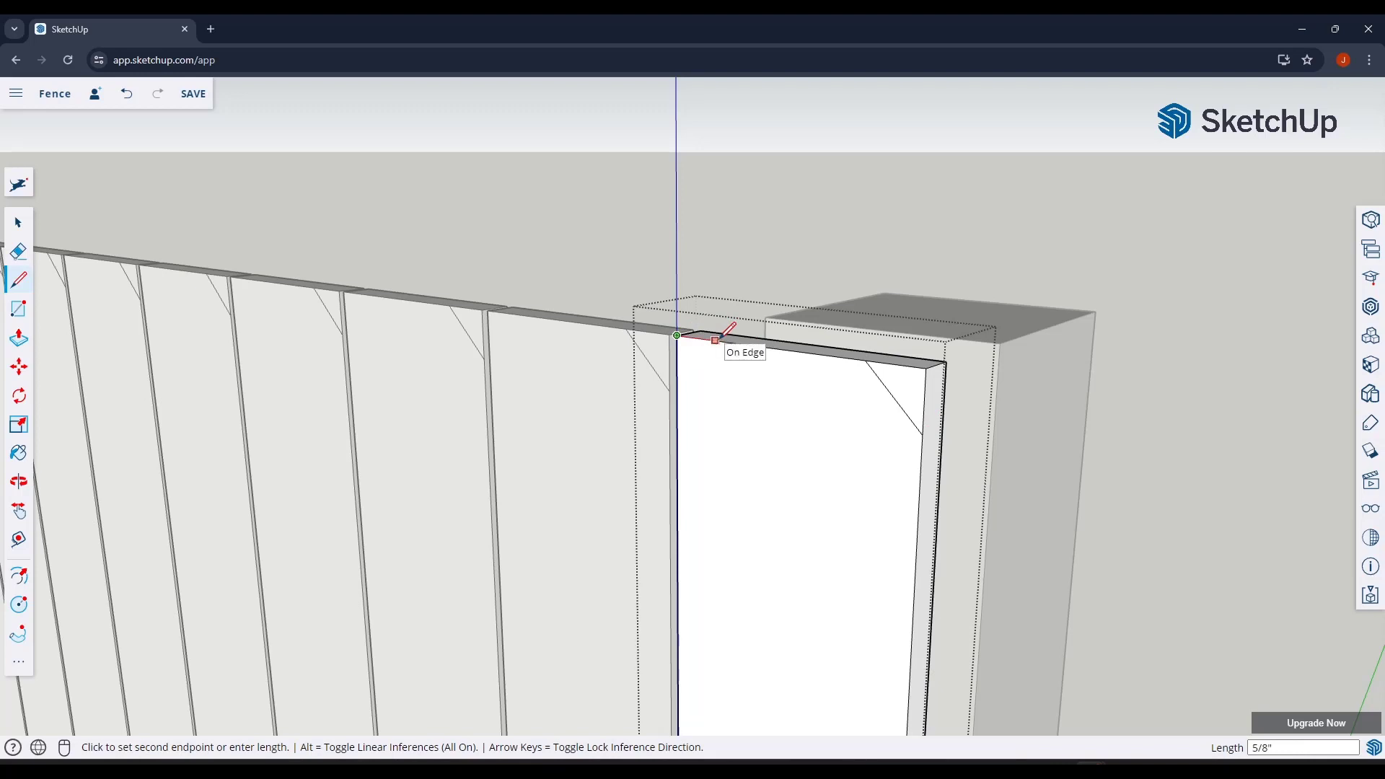
key("Escape")
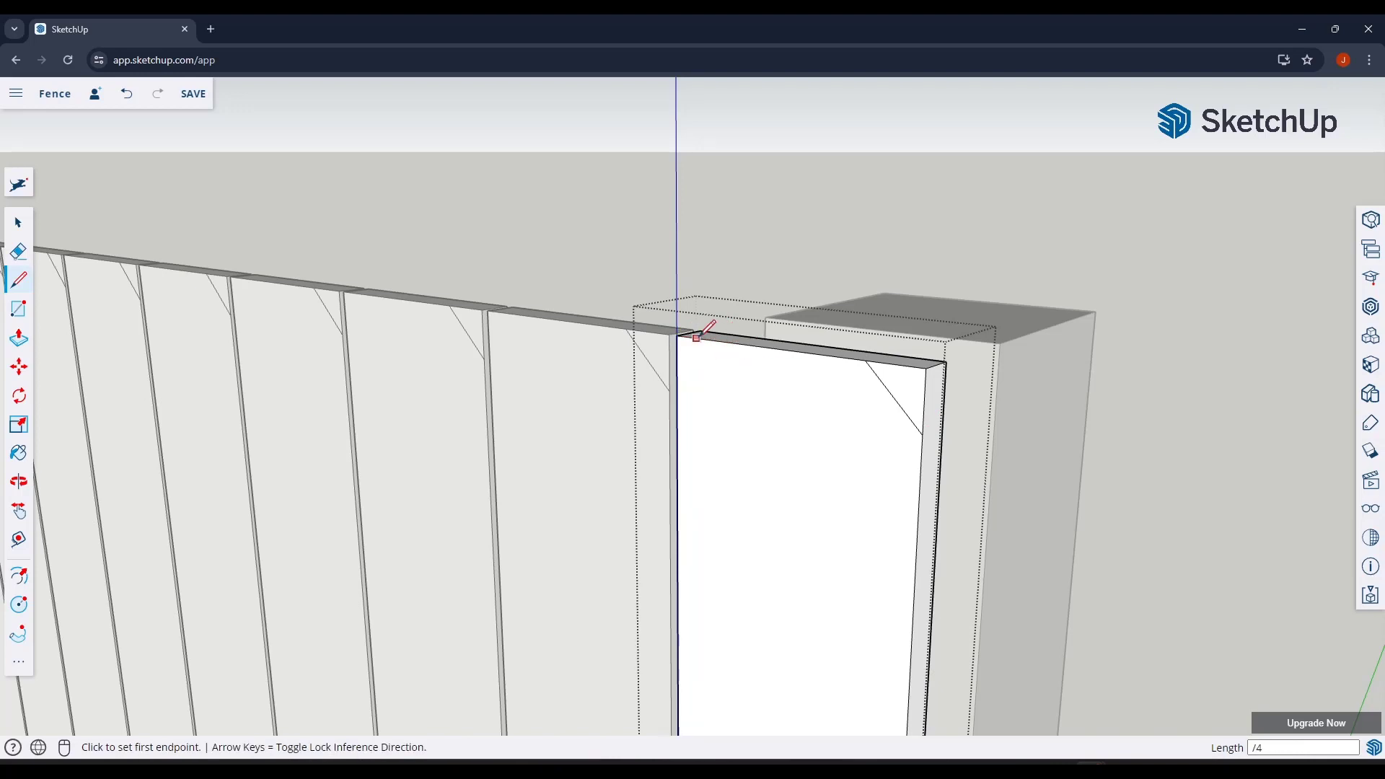
left_click(678, 335)
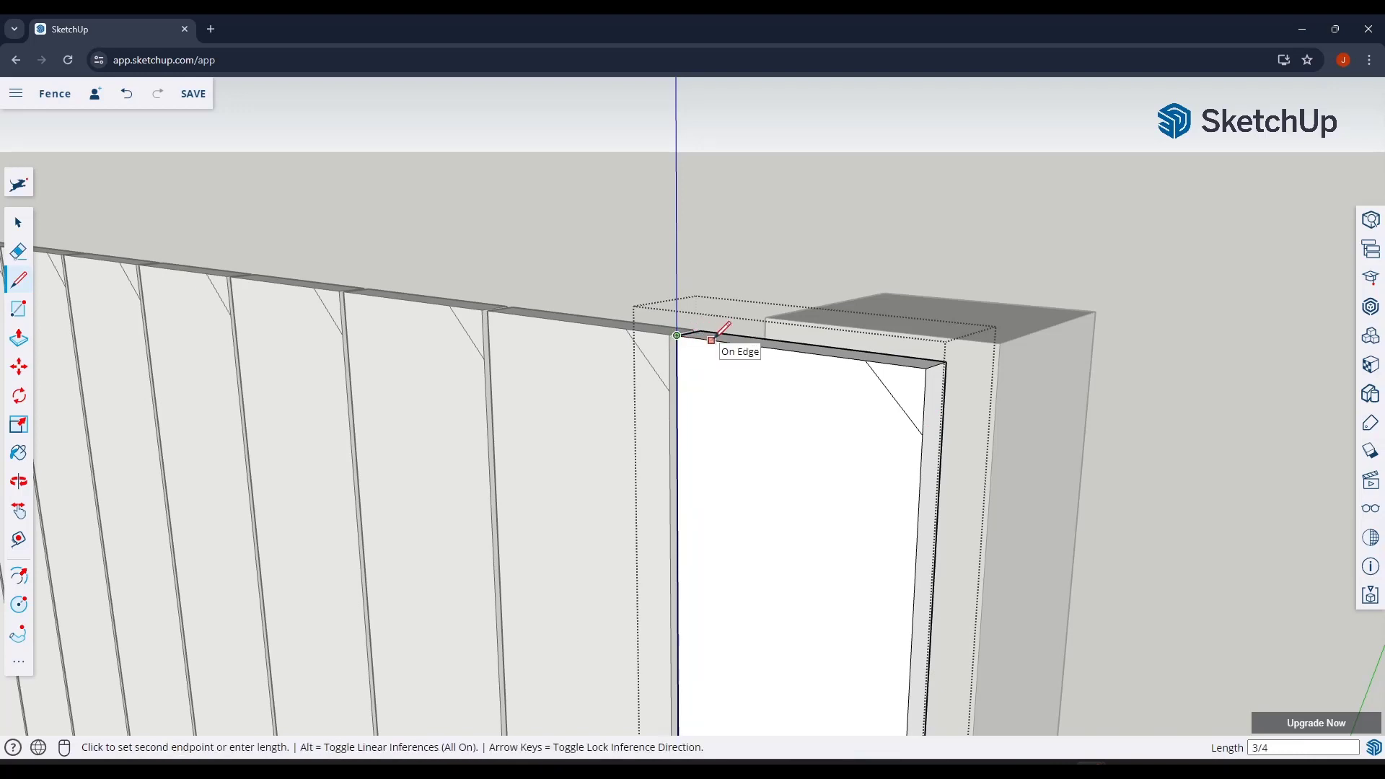
key("Escape")
left_click(677, 392)
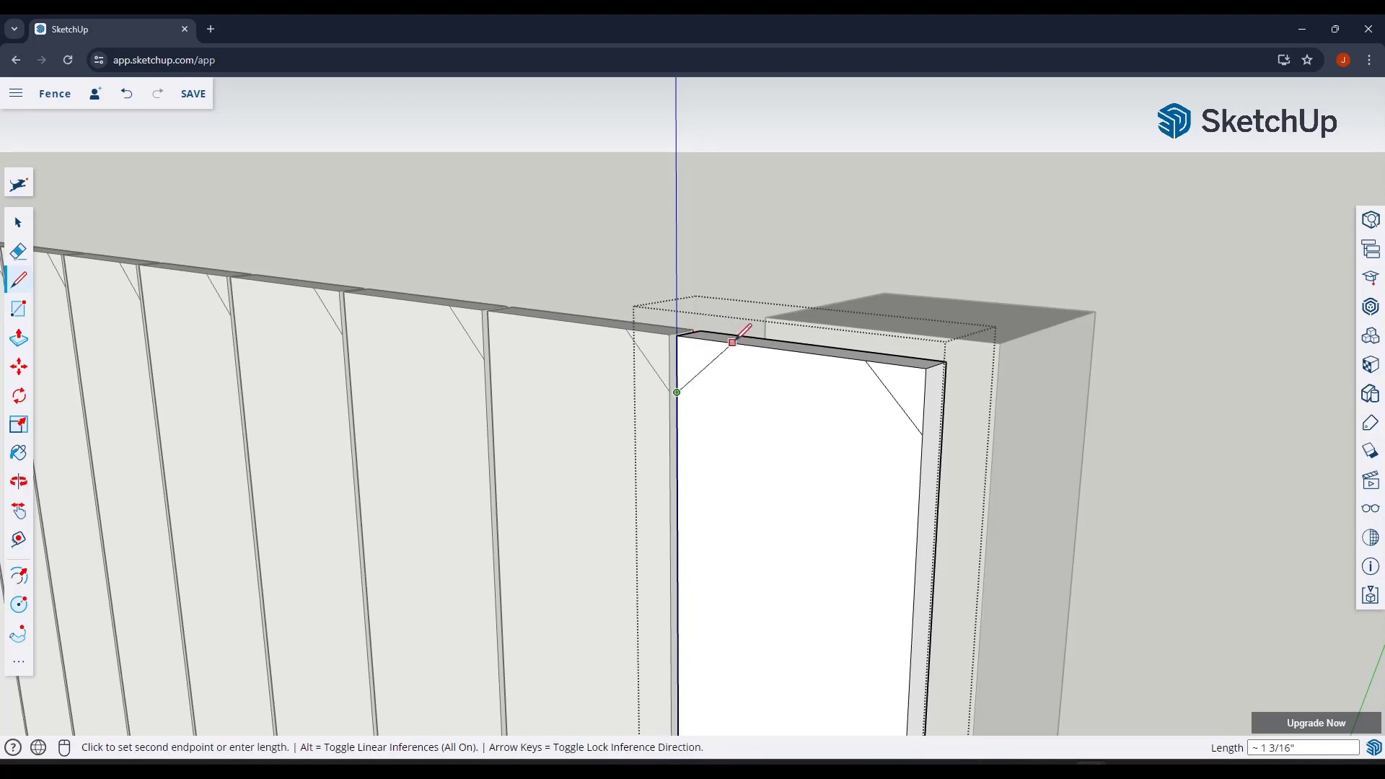
left_click(724, 340)
key("space")
Push both triangular corner faces back 1/2" through the picket's thickness to cut off its two upper corners.
scroll(796, 414, "down", 2)
key("p")
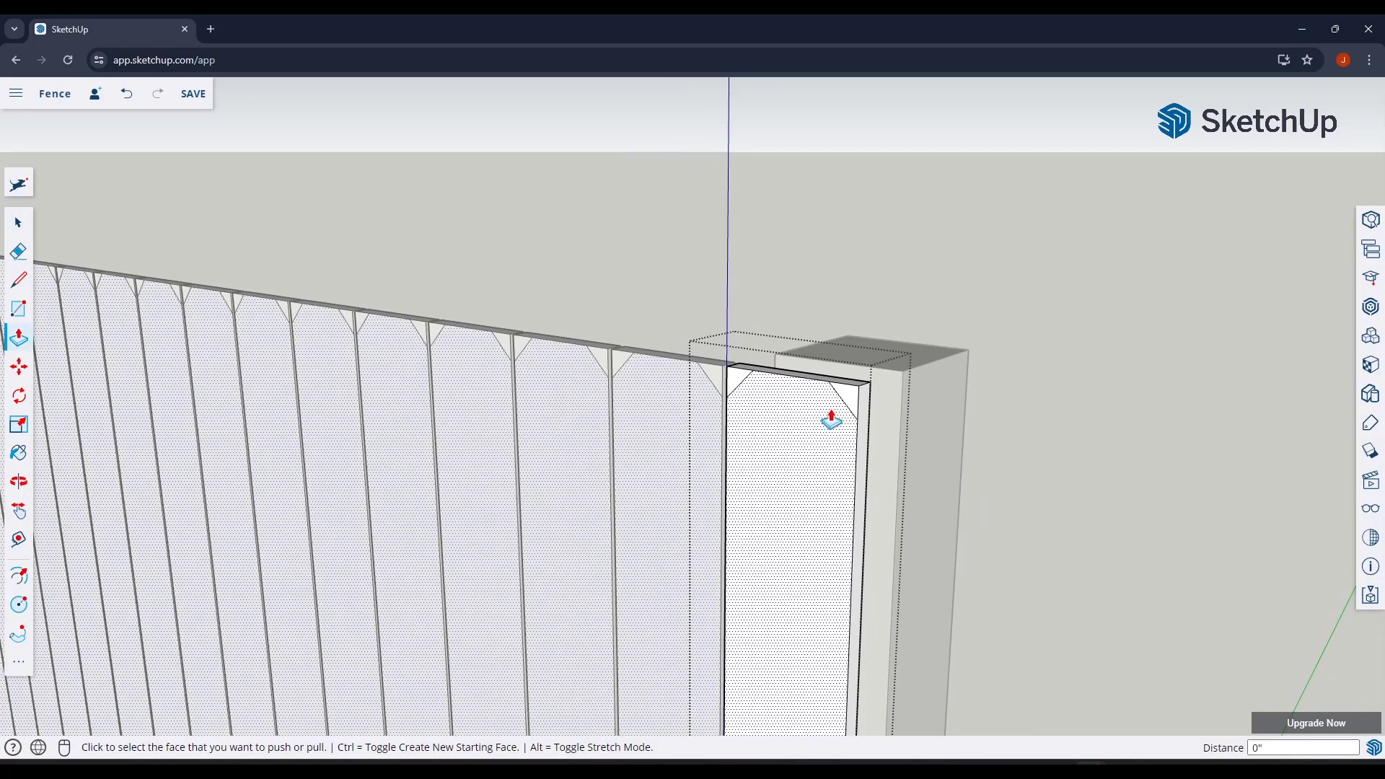
left_click(859, 394)
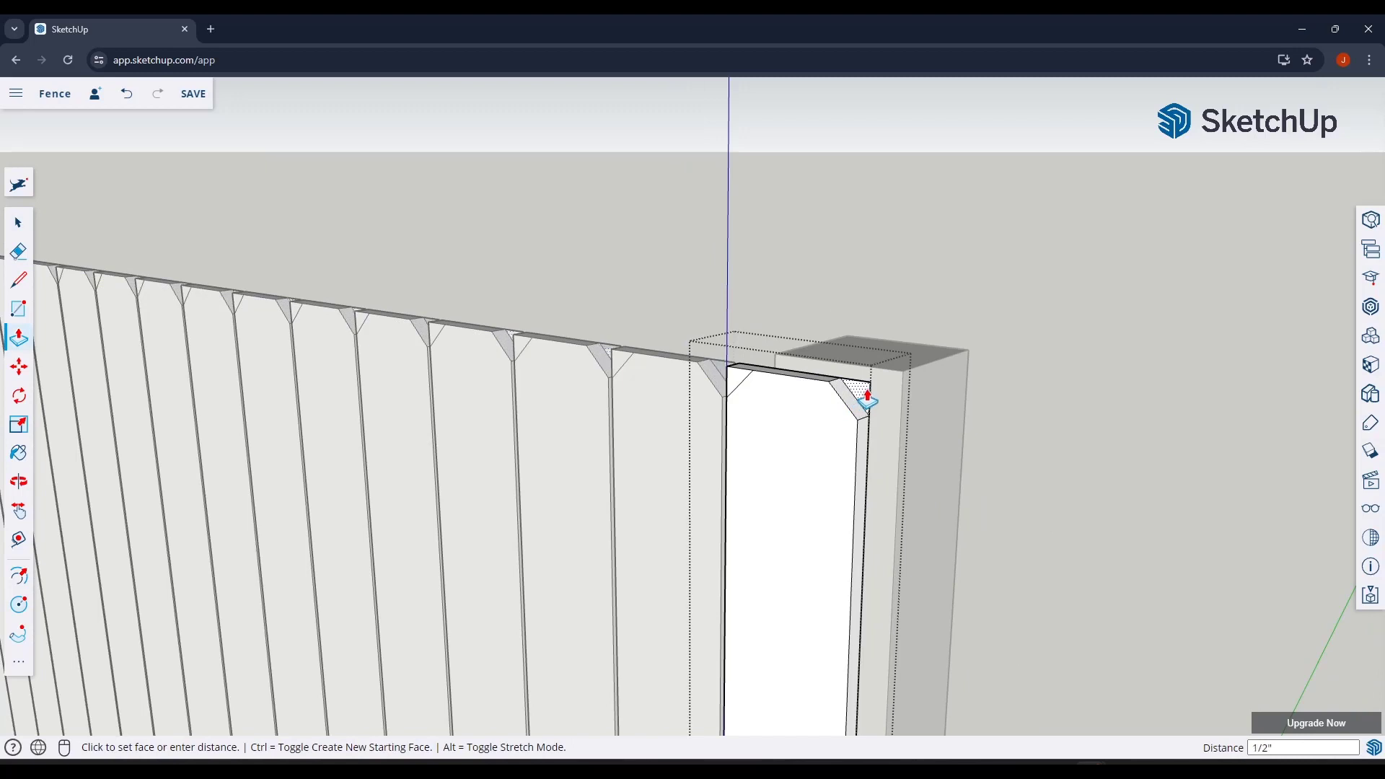
left_click(870, 399)
left_click(735, 380)
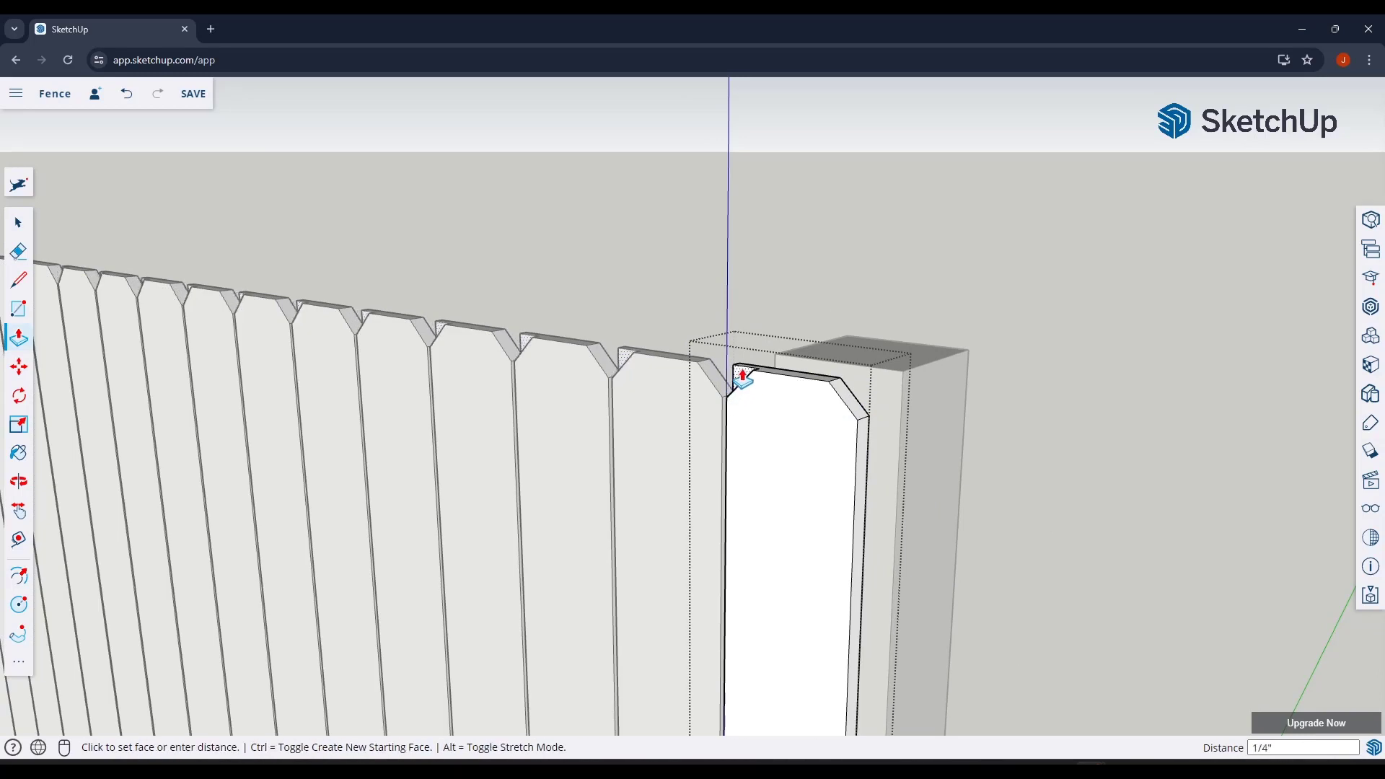
left_click(750, 372)
key("space")
scroll(873, 383, "down", 3)
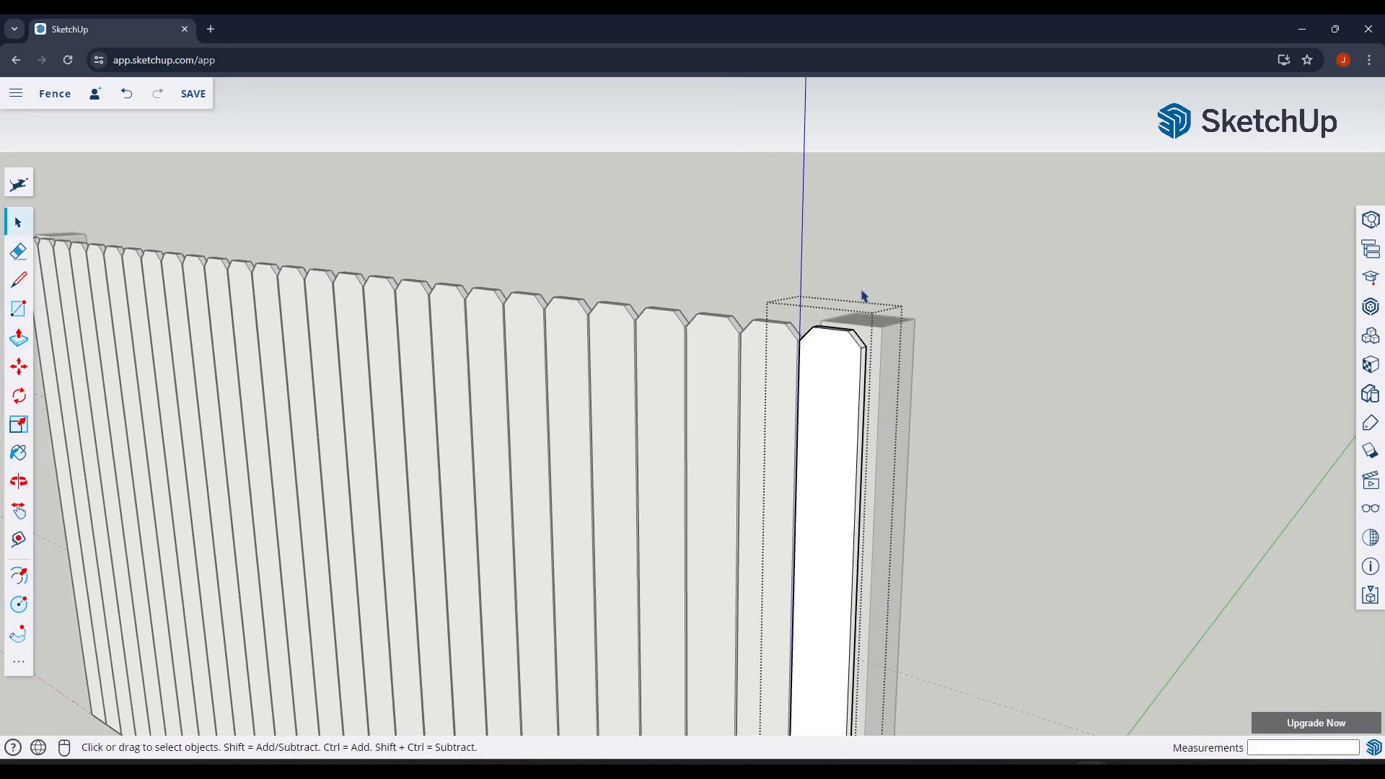
Move the lower edges of the picket's two angled corner cuts down vertically to make the cuts steeper.
middle_click_drag(862, 406, 826, 302)
scroll(905, 263, "up", 3)
middle_click_drag(1036, 343, 980, 359)
key("m")
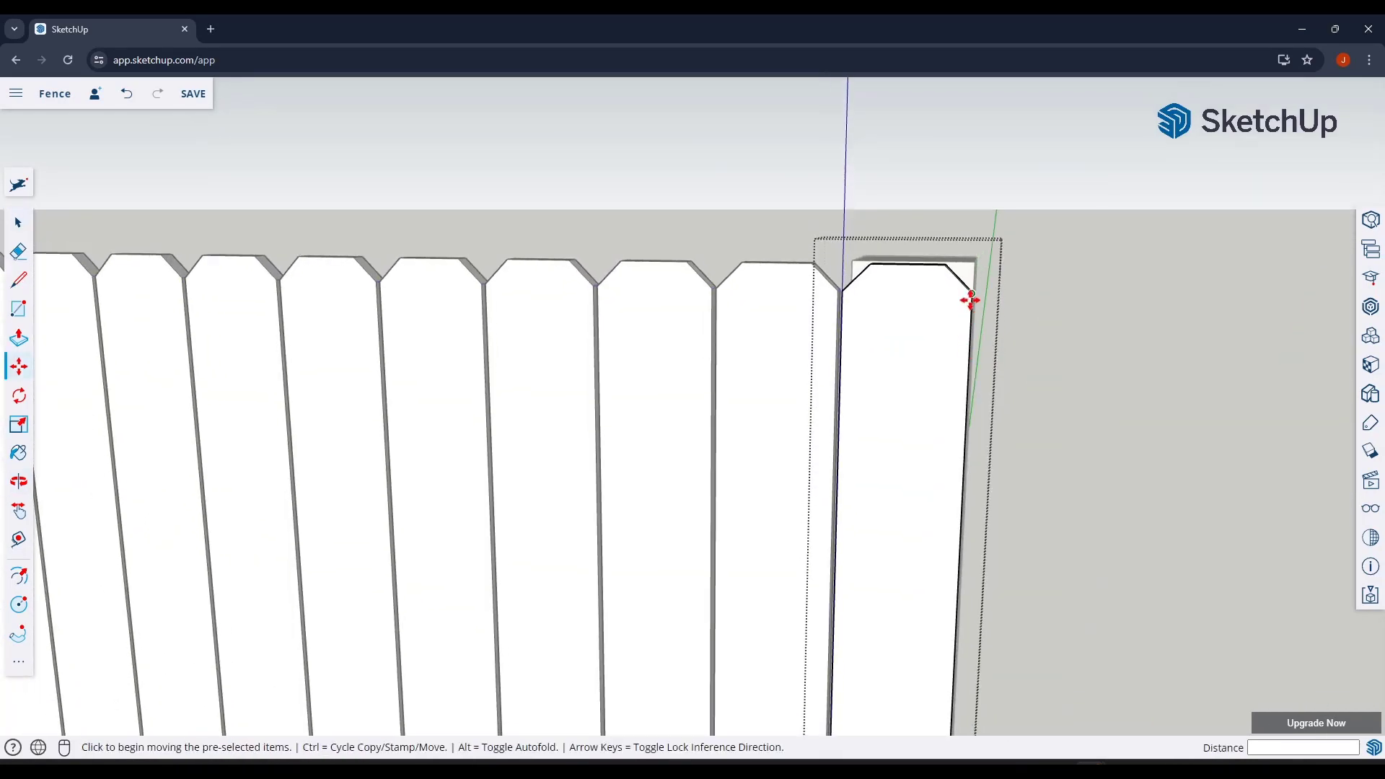
left_click(970, 300)
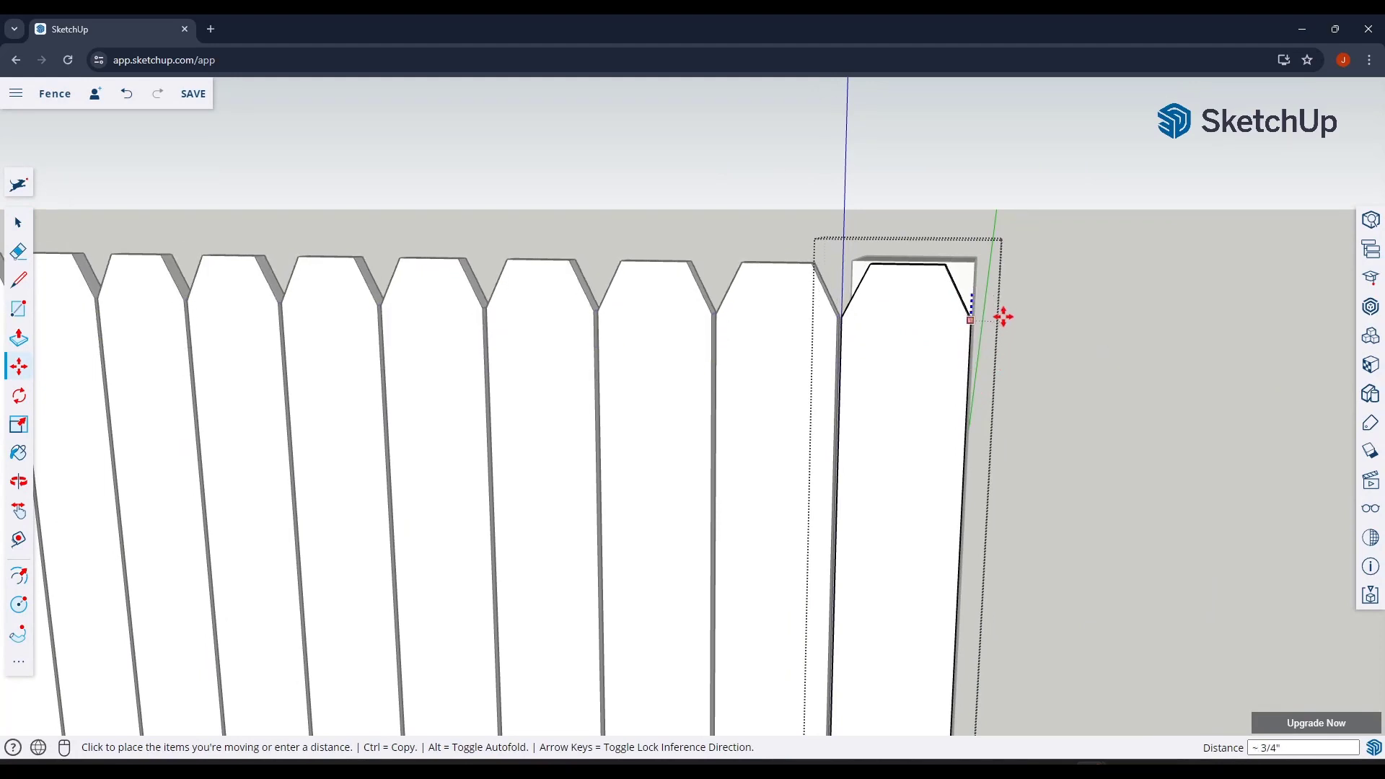
left_click(999, 307)
key("space")
Examine the whole fence section with its angled picket tops from the front and near the second post.
scroll(1014, 313, "down", 3)
middle_click_drag(1014, 312, 857, 297)
middle_click_drag(976, 339, 732, 313)
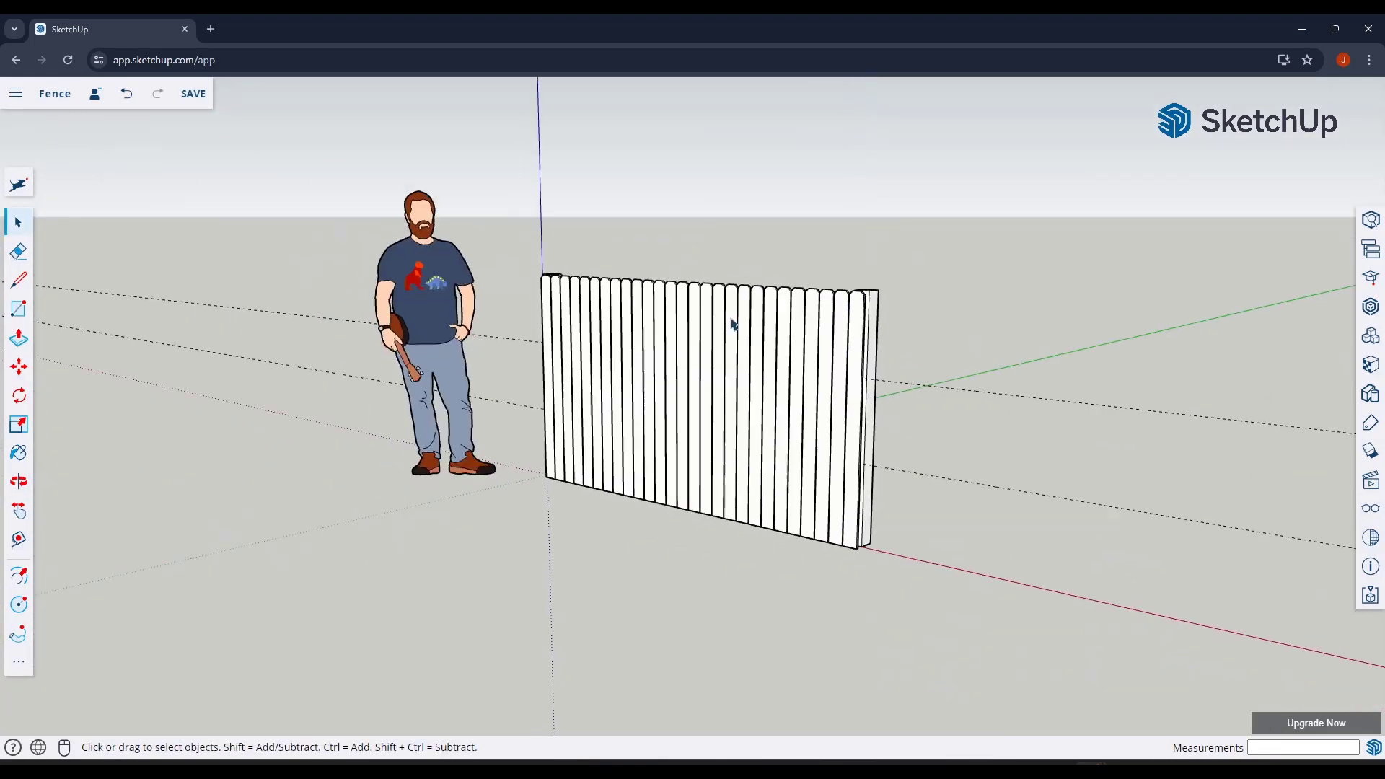
key("o")
mouse_move(998, 312)
left_mouse_down()
mouse_move(250, 319)
mouse_move(1013, 323)
left_mouse_up()
key("space")
scroll(810, 339, "up", 5)
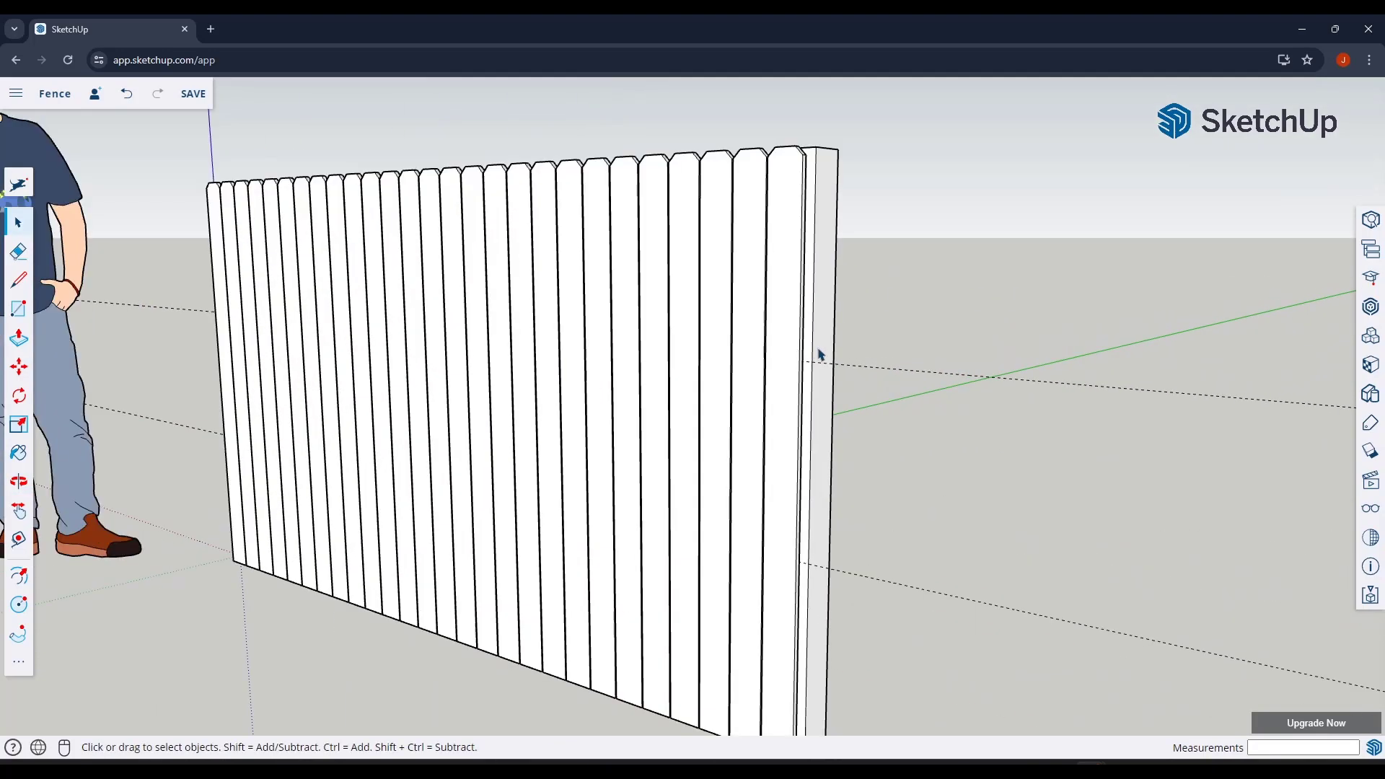
scroll(813, 349, "down", 5)
Copy the second post and both rails along the red axis so the copied rails start where the existing rails end.
middle_click_drag(813, 349, 439, 383)
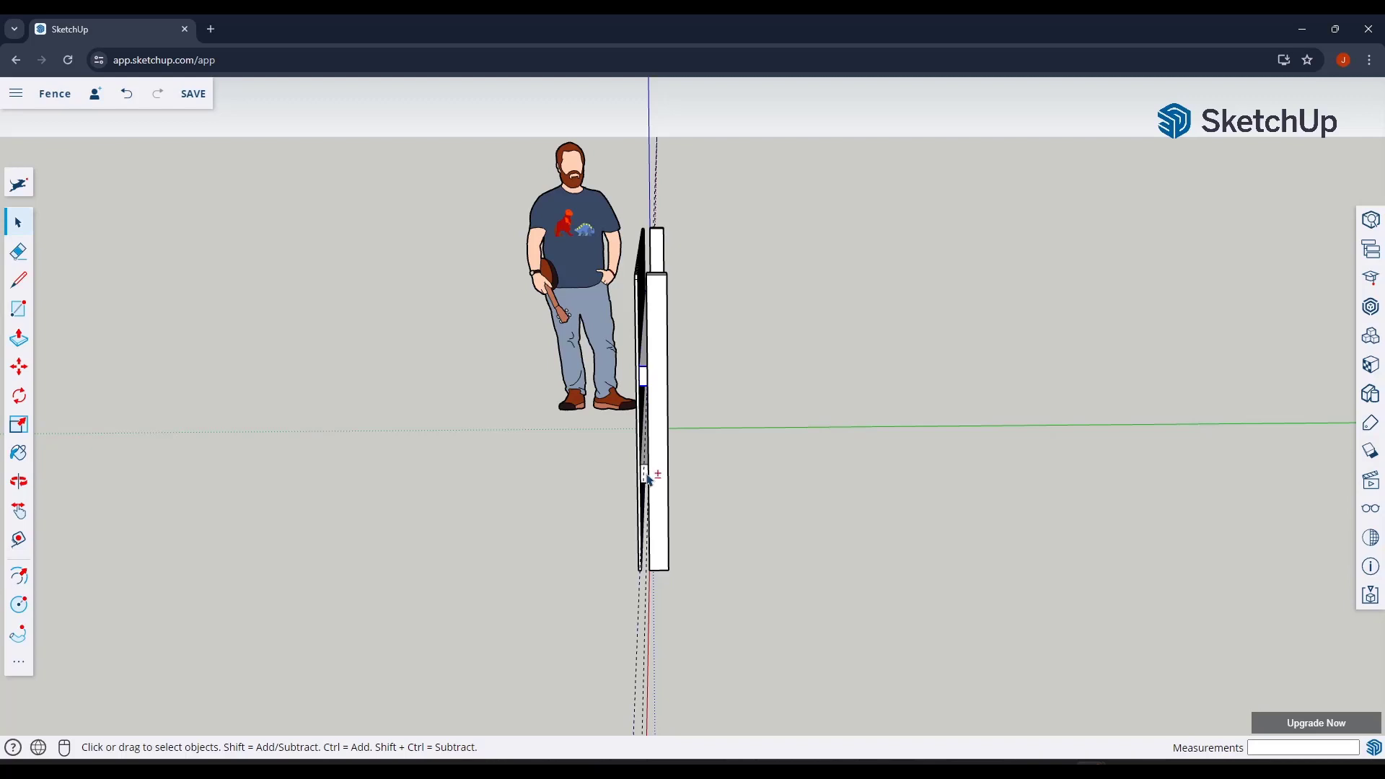
scroll(661, 471, "up", 4)
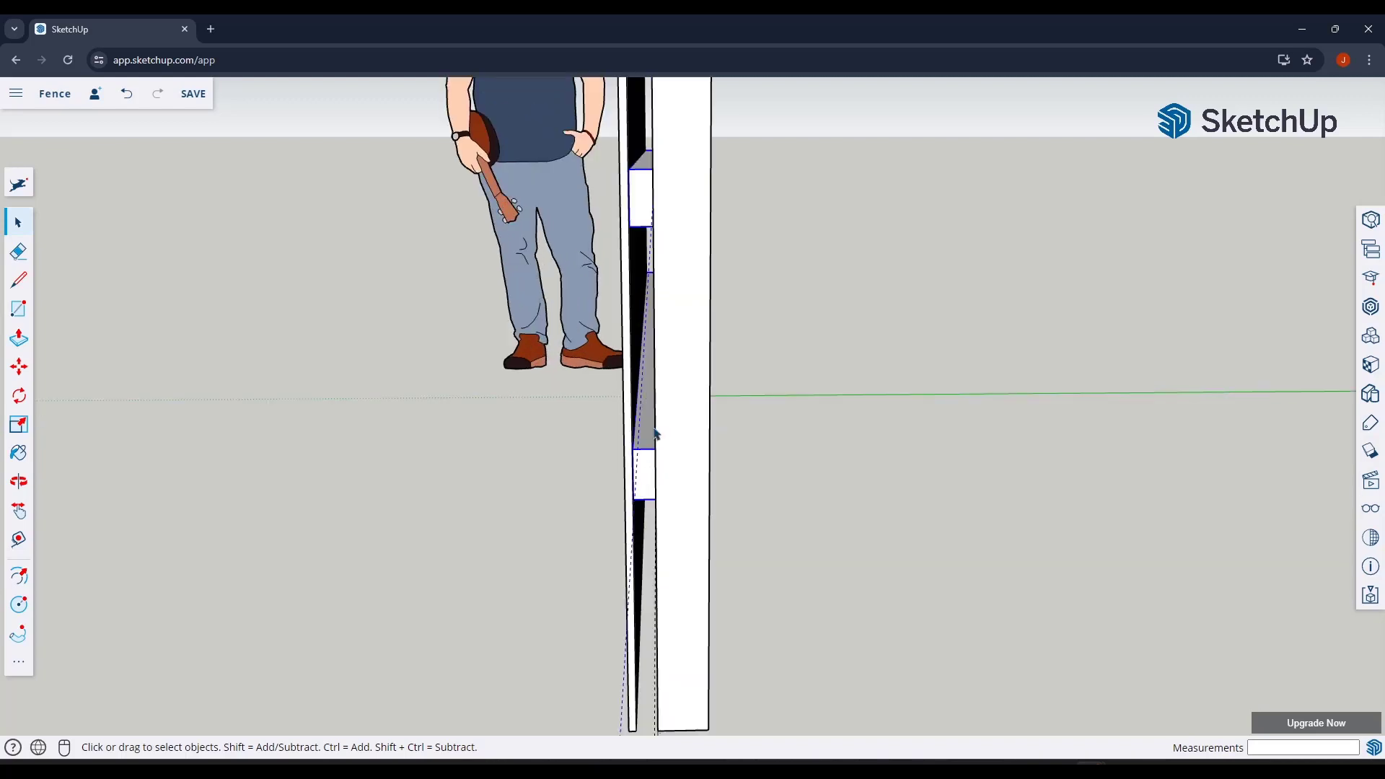
scroll(683, 402, "down", 4)
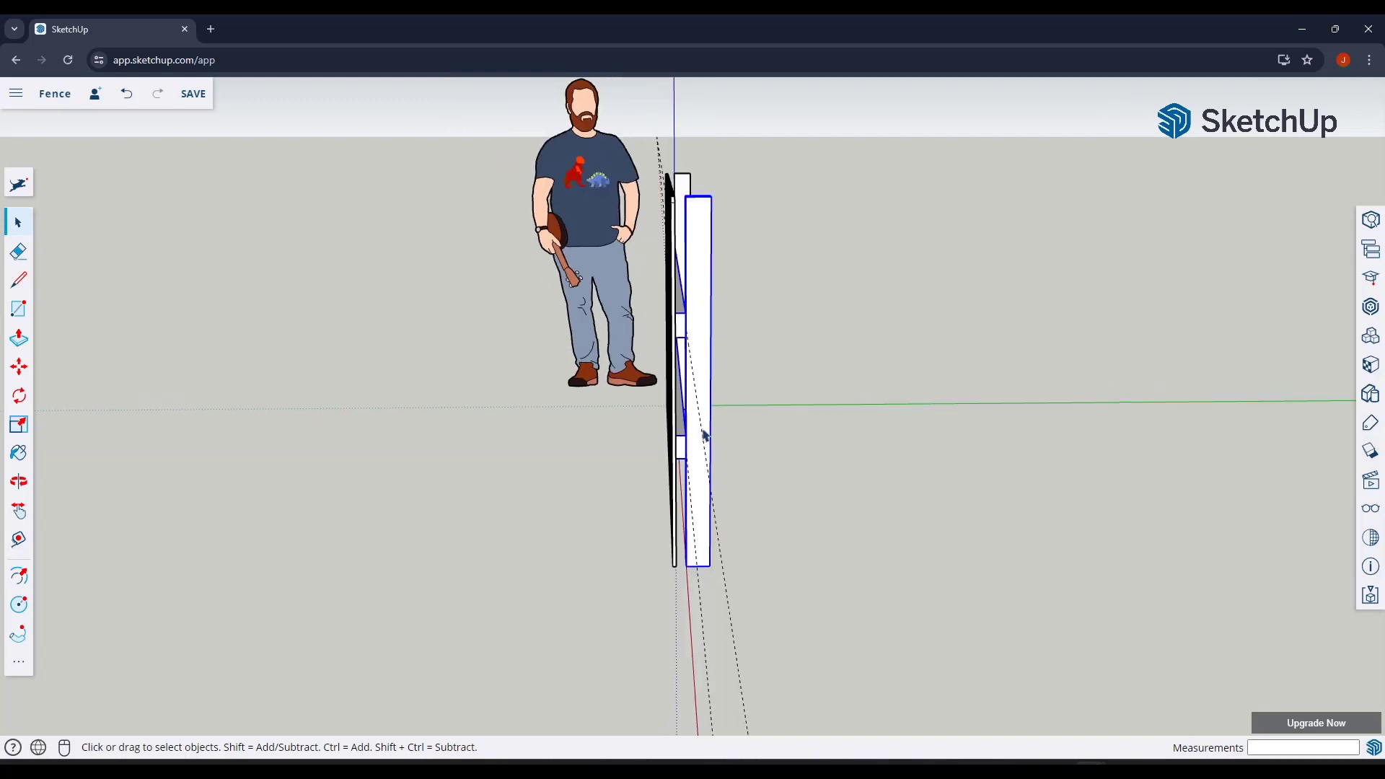
middle_click_drag(704, 433, 787, 226)
middle_click_drag(918, 250, 523, 310)
scroll(588, 352, "down", 5)
scroll(523, 310, "up", 3)
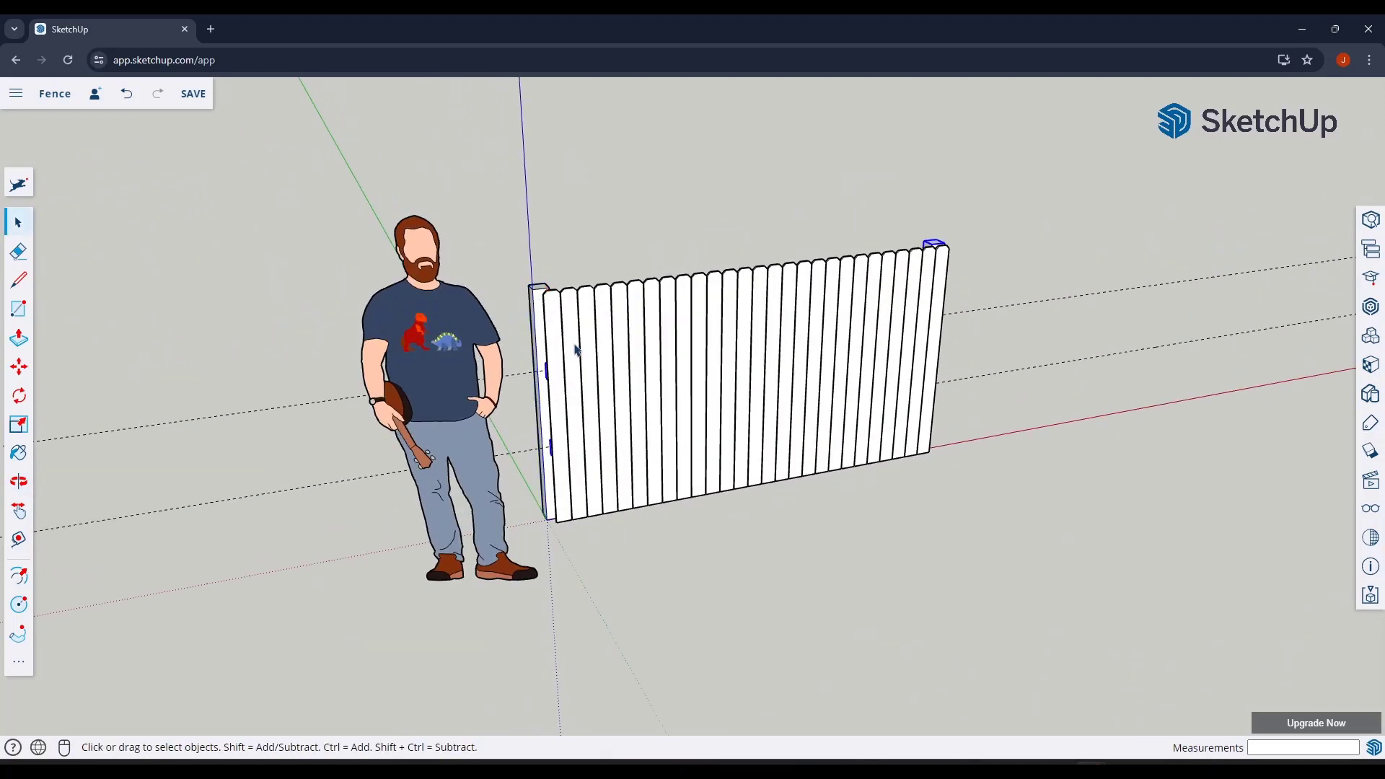
scroll(570, 349, "up", 4)
key("m")
scroll(532, 364, "up", 4)
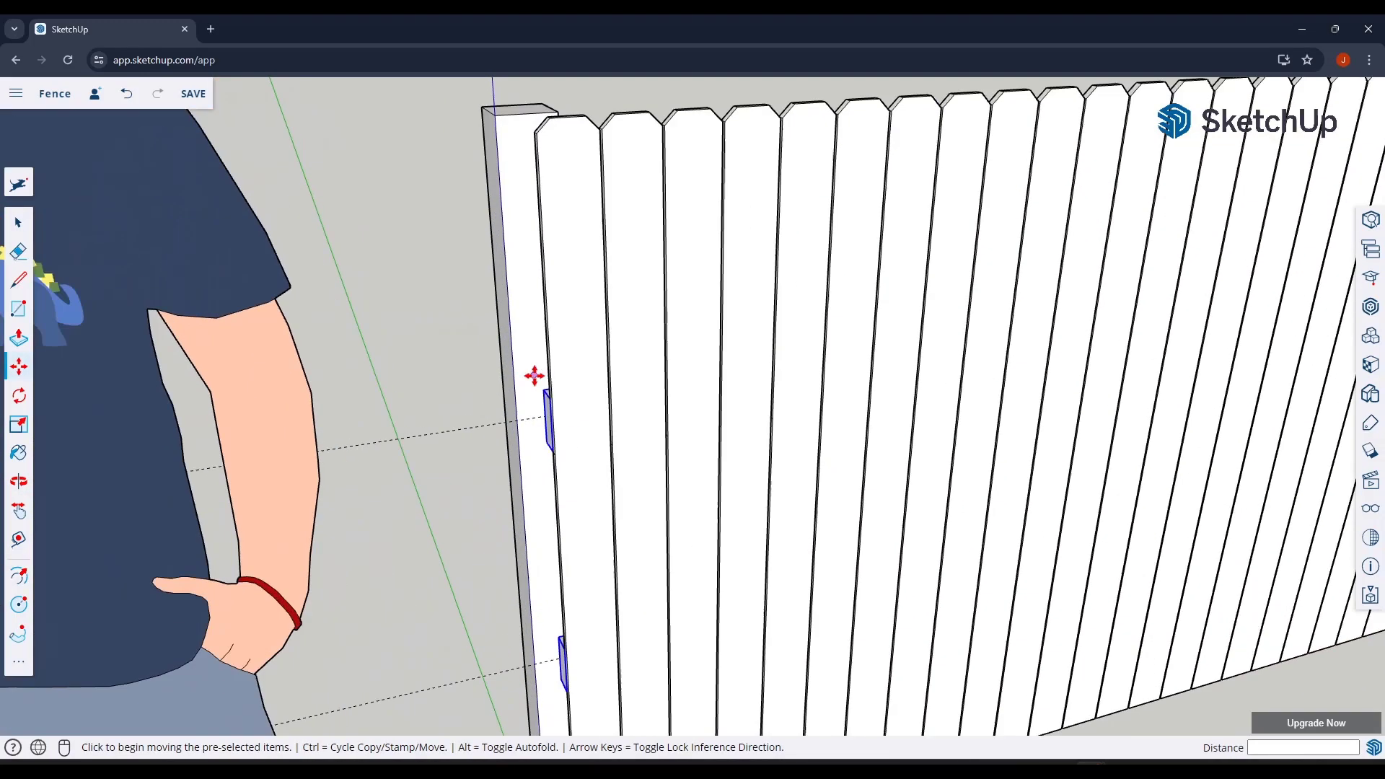
left_click(565, 388)
key("ctrl")
scroll(606, 375, "down", 5)
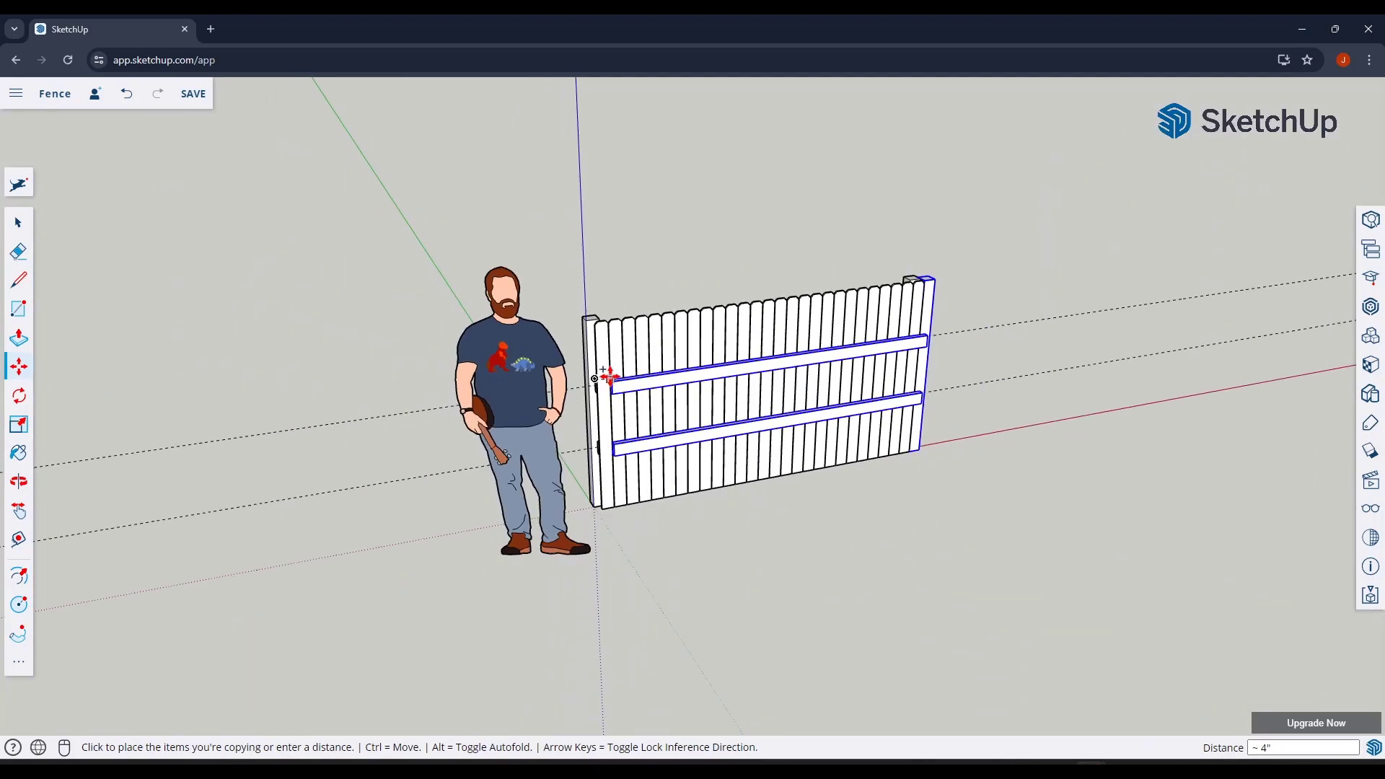
middle_click_drag(1021, 315, 1030, 315)
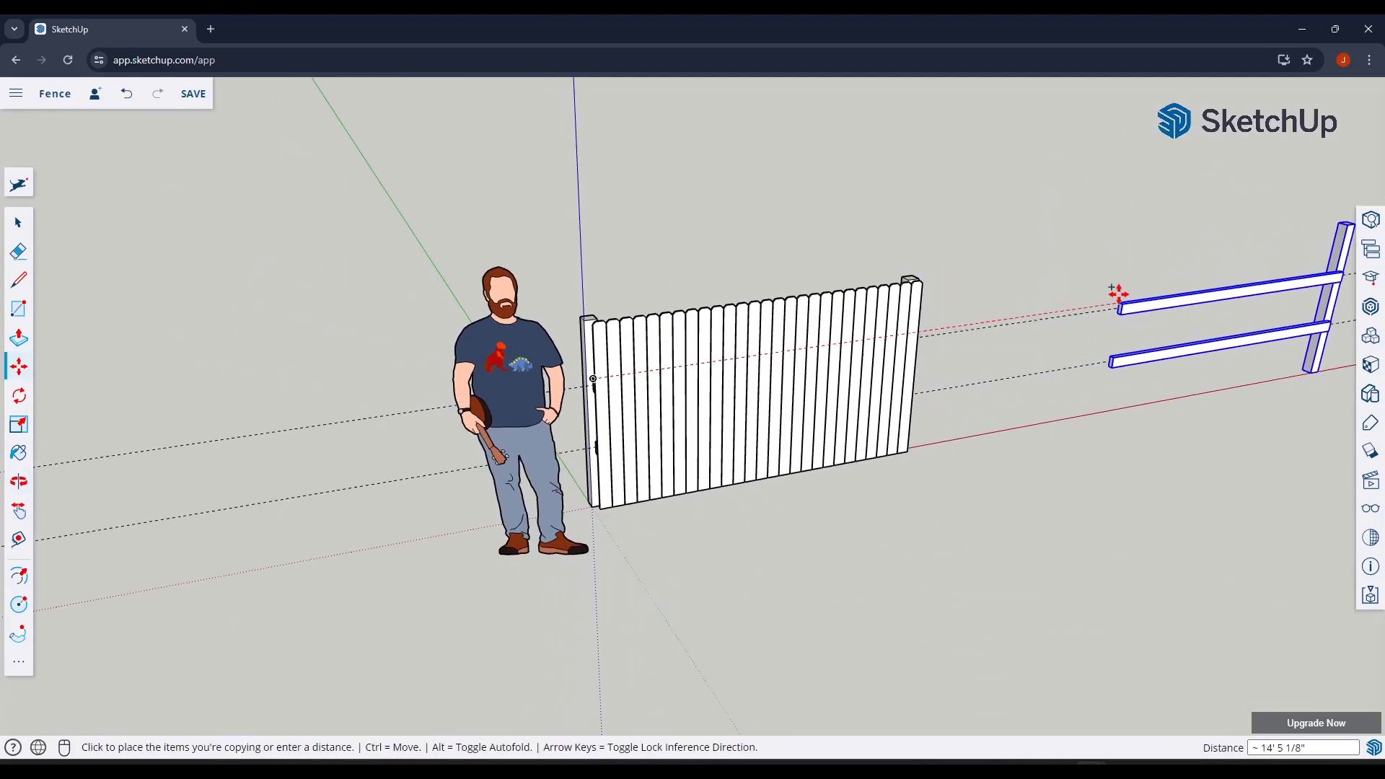
middle_click_drag(1118, 297, 707, 312)
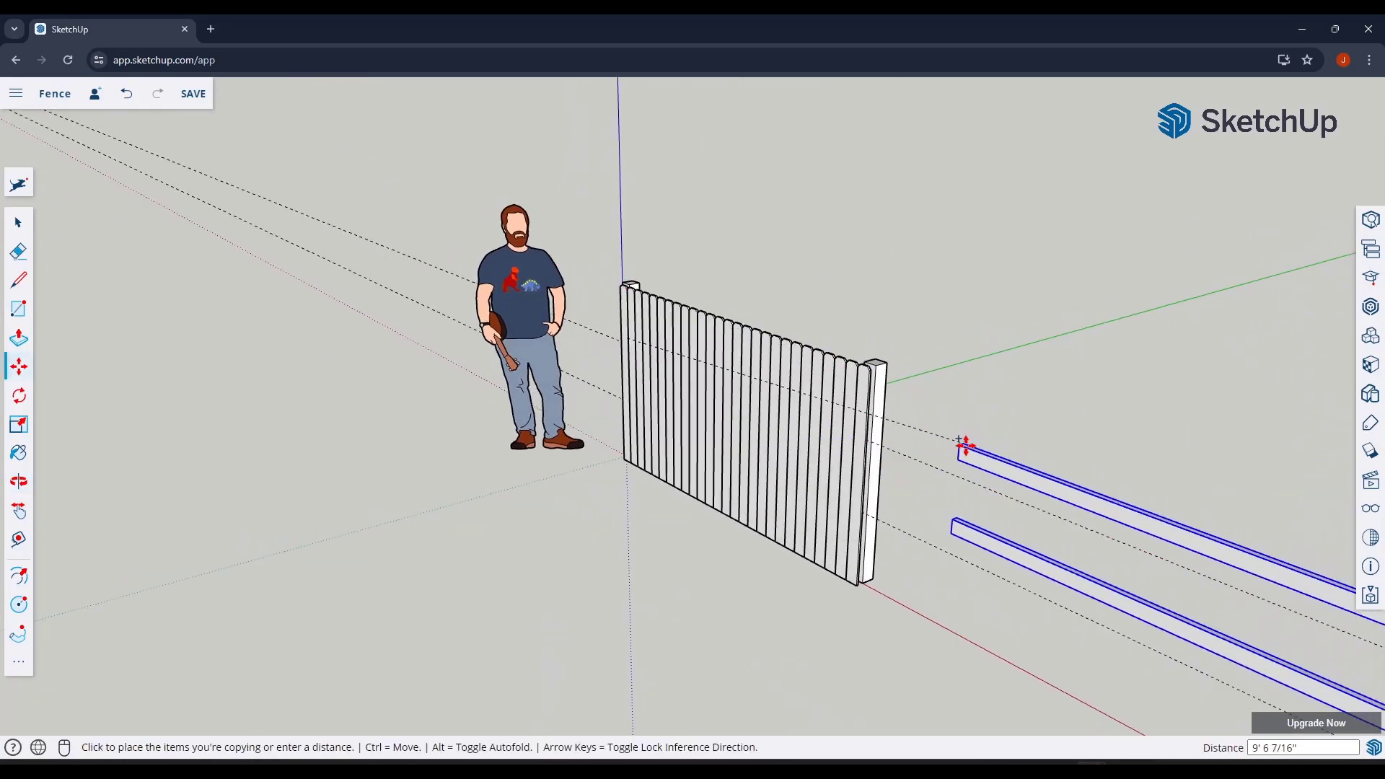
scroll(874, 451, "up", 2)
scroll(813, 313, "up", 3)
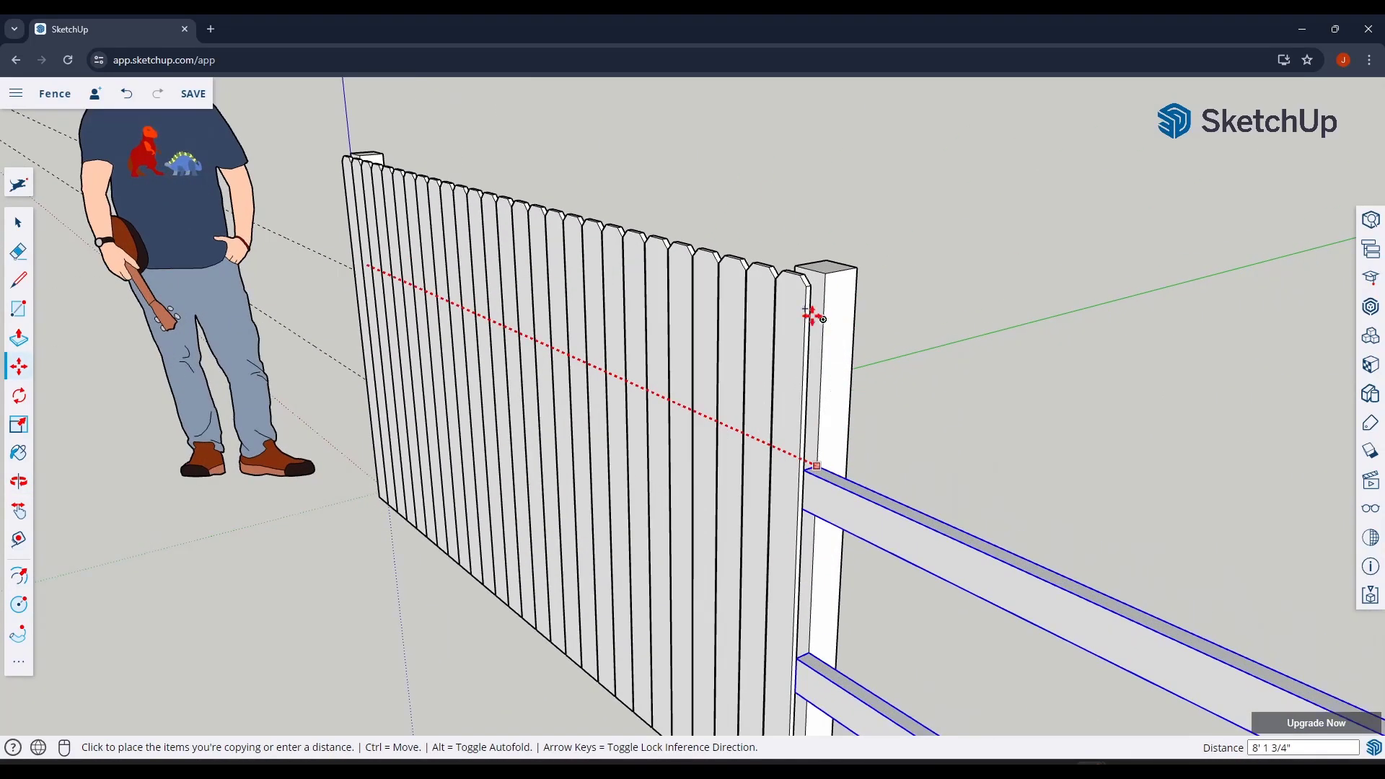
left_click(779, 287)
scroll(779, 287, "down", 5)
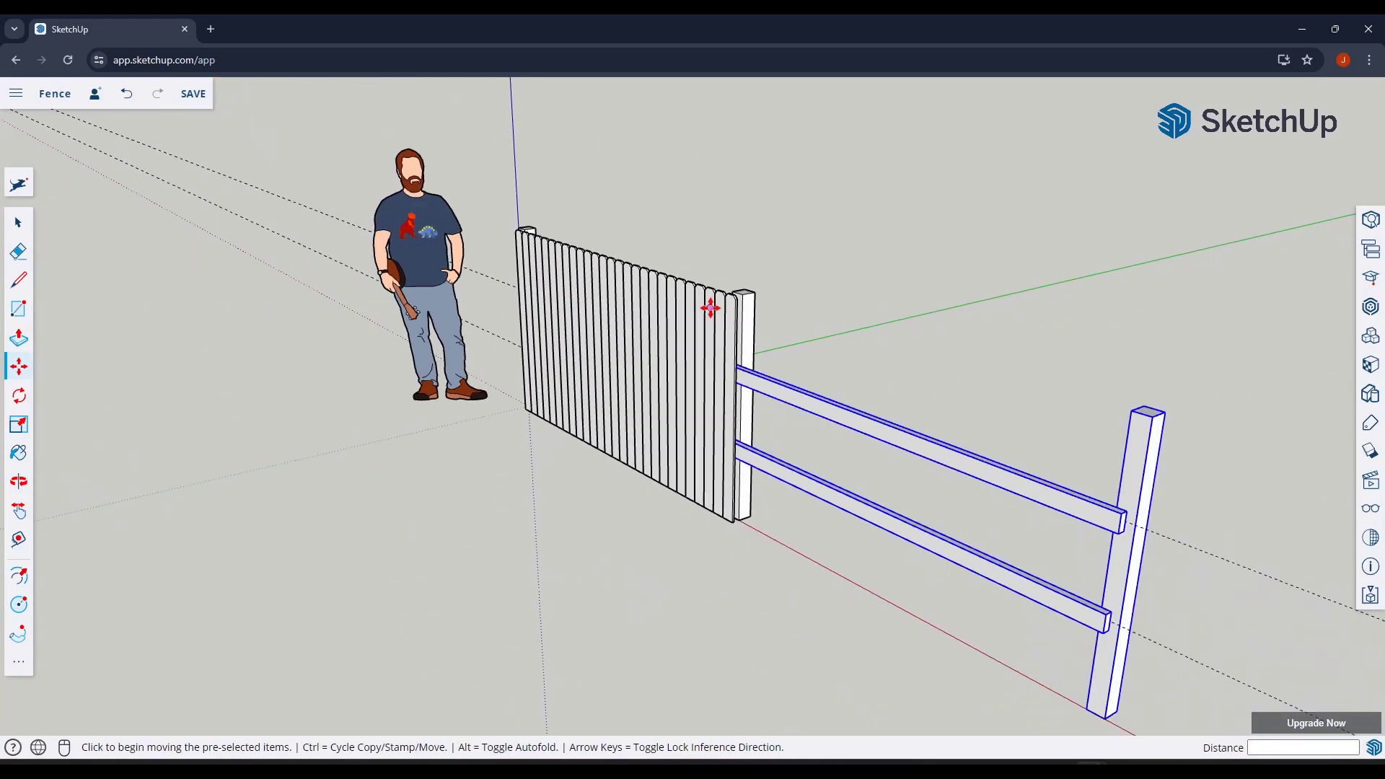
Repeat the copied post and rails three times to extend the fence by three open sections.
type("*")
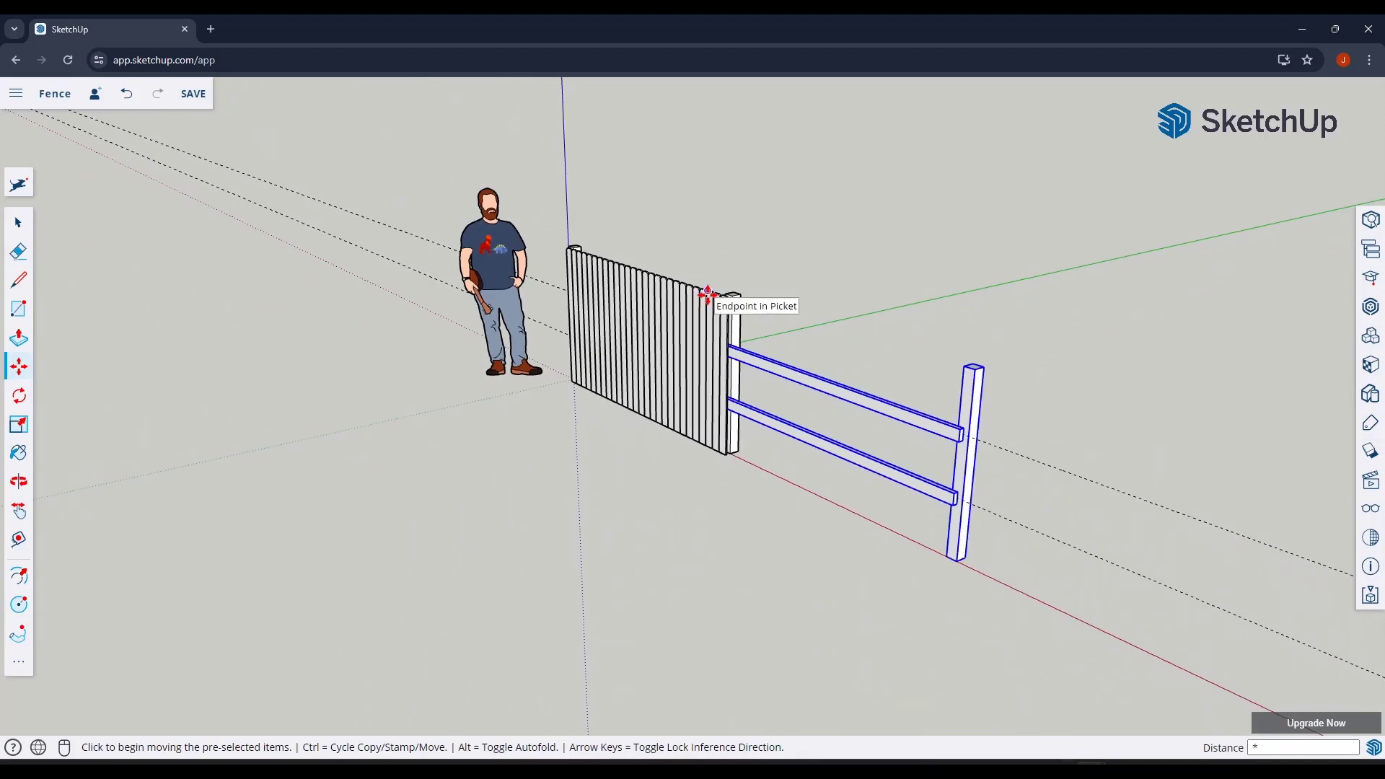
type("3")
key("Return")
scroll(707, 294, "down", 3)
key("o")
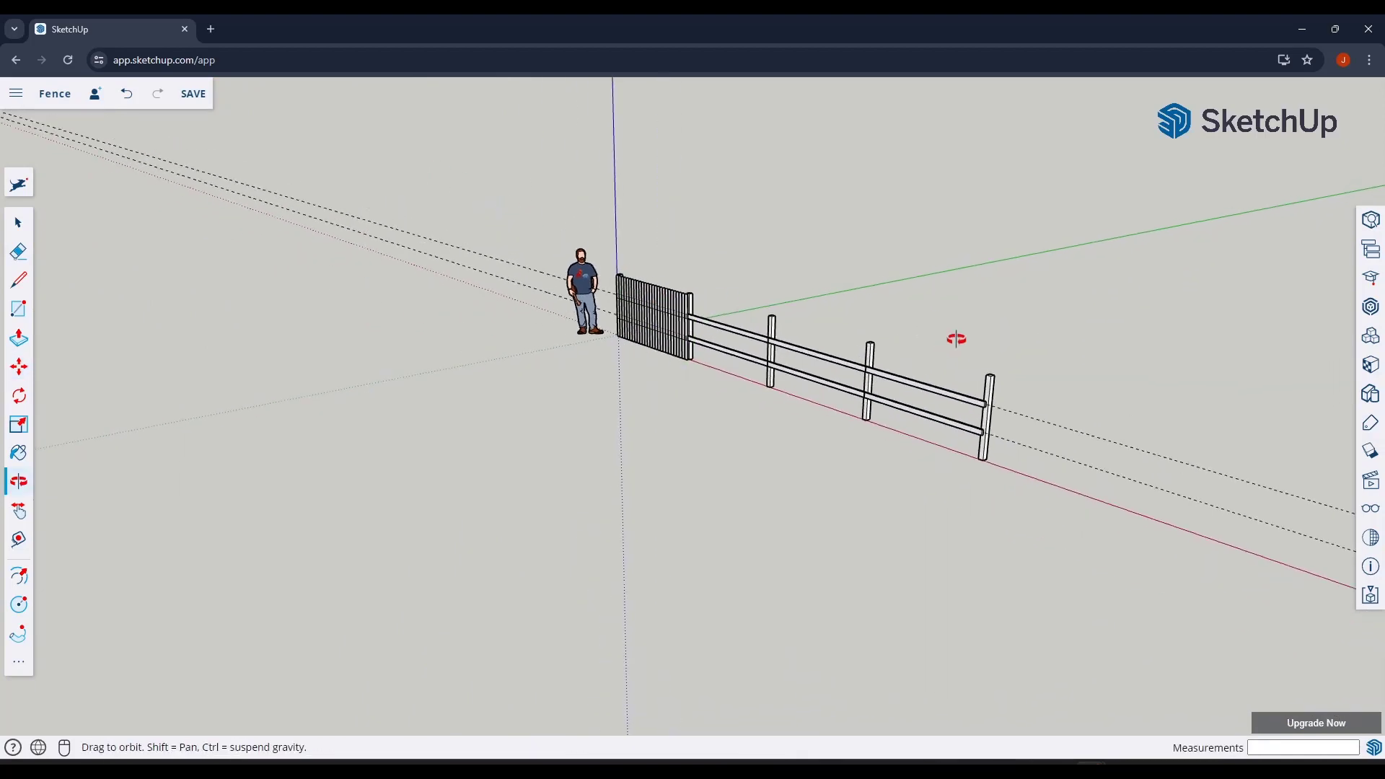
left_click_drag(952, 340, 860, 289)
key("m")
scroll(668, 329, "up", 3)
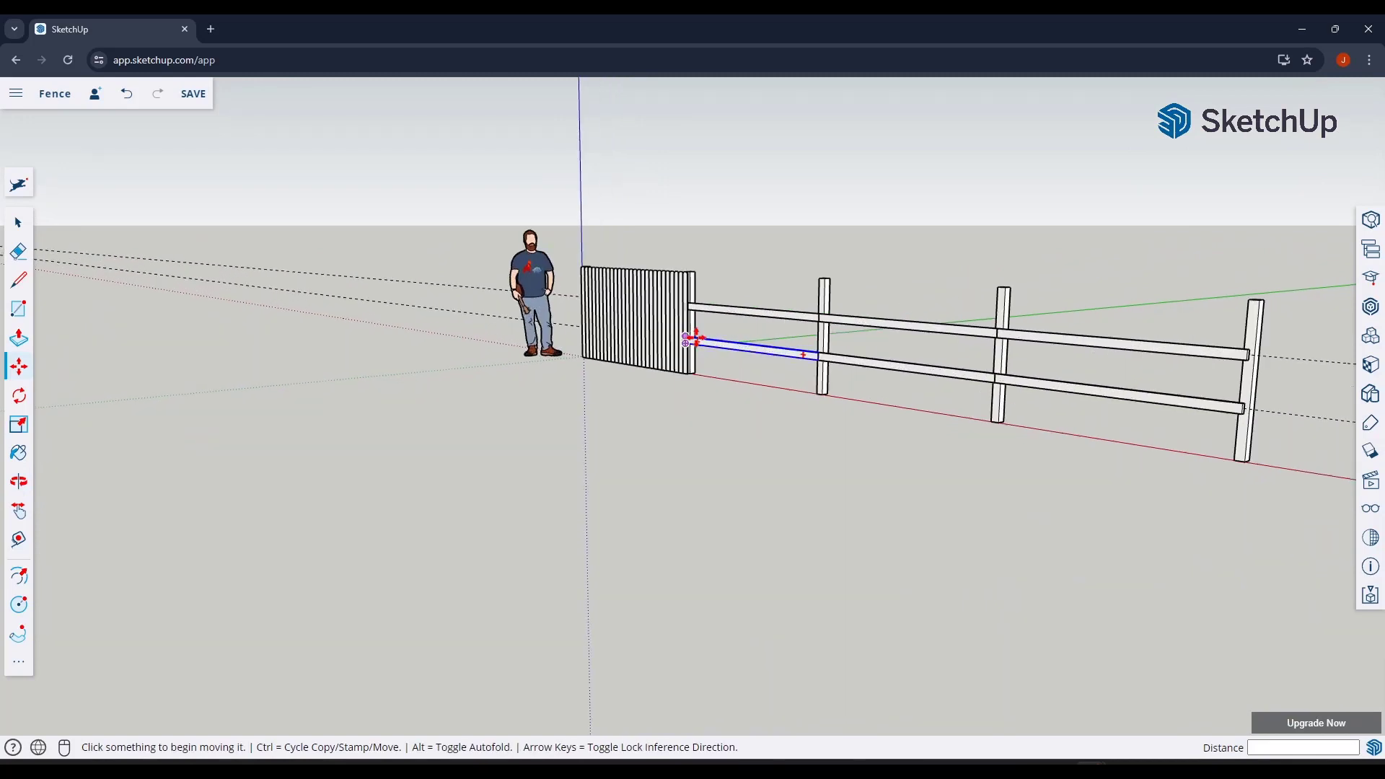
middle_click_drag(686, 317, 885, 318)
key("q")
key("m")
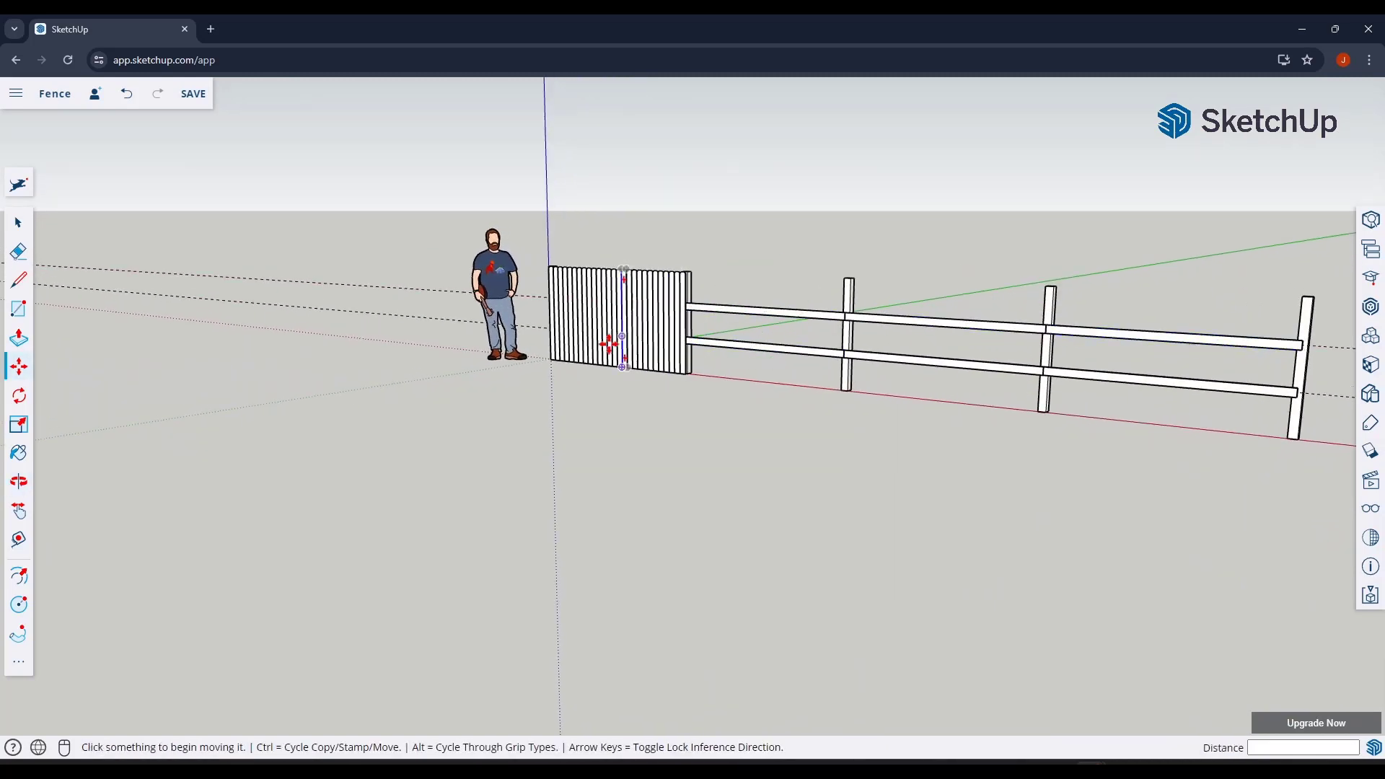
scroll(615, 334, "down", 5)
key("space")
scroll(727, 354, "up", 2)
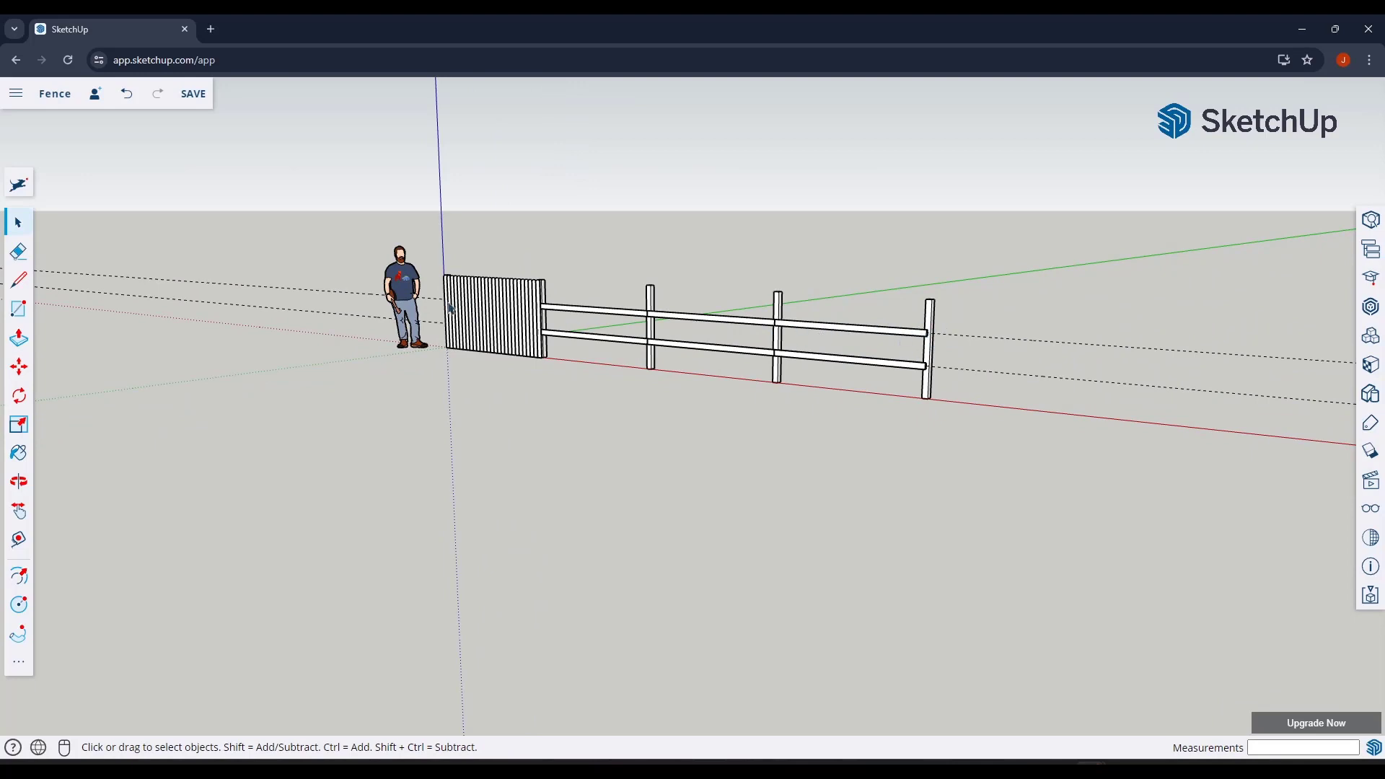
Copy the first picket about 15' 5 3/8" along the fence to just before the third post.
scroll(449, 308, "up", 2)
scroll(476, 319, "up", 2)
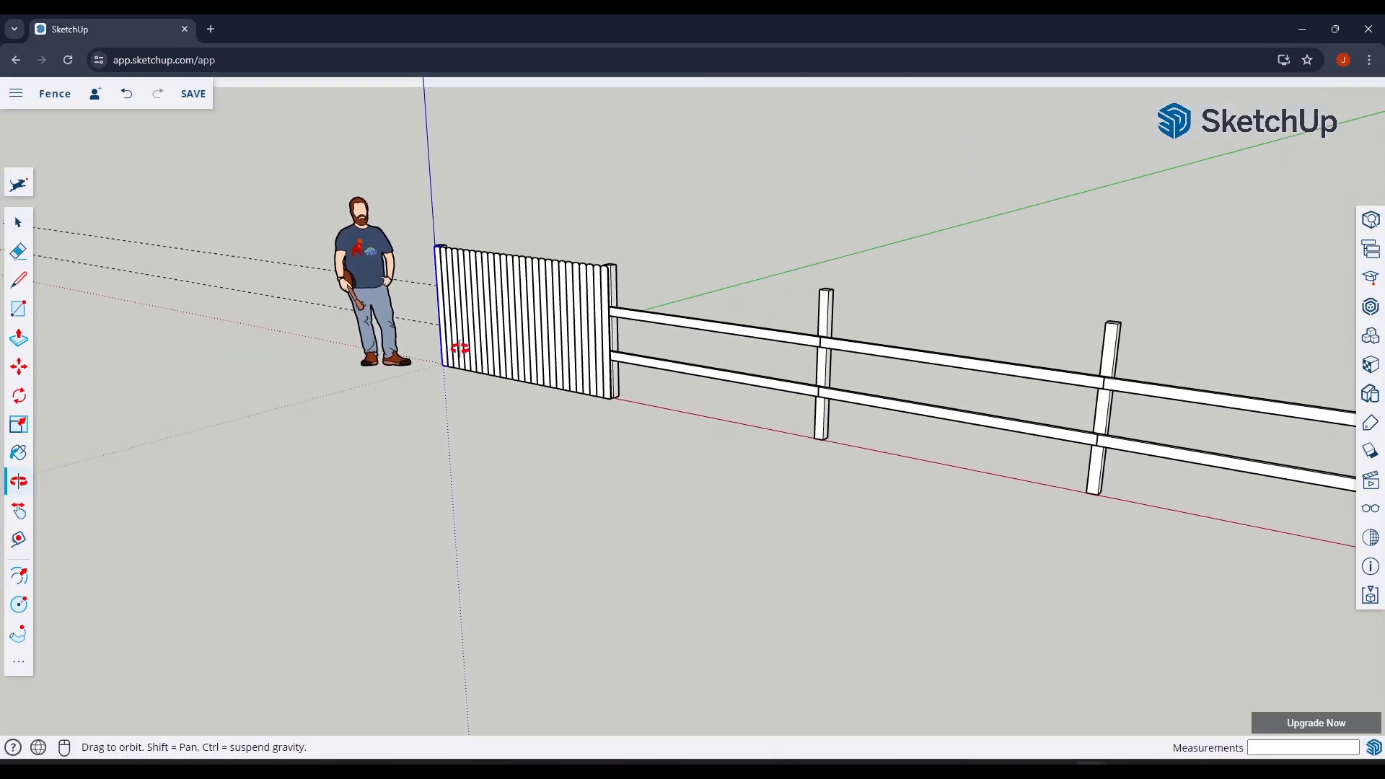
key("m")
scroll(433, 241, "up", 4)
key("ctrl")
left_click(425, 267)
scroll(462, 274, "down", 5)
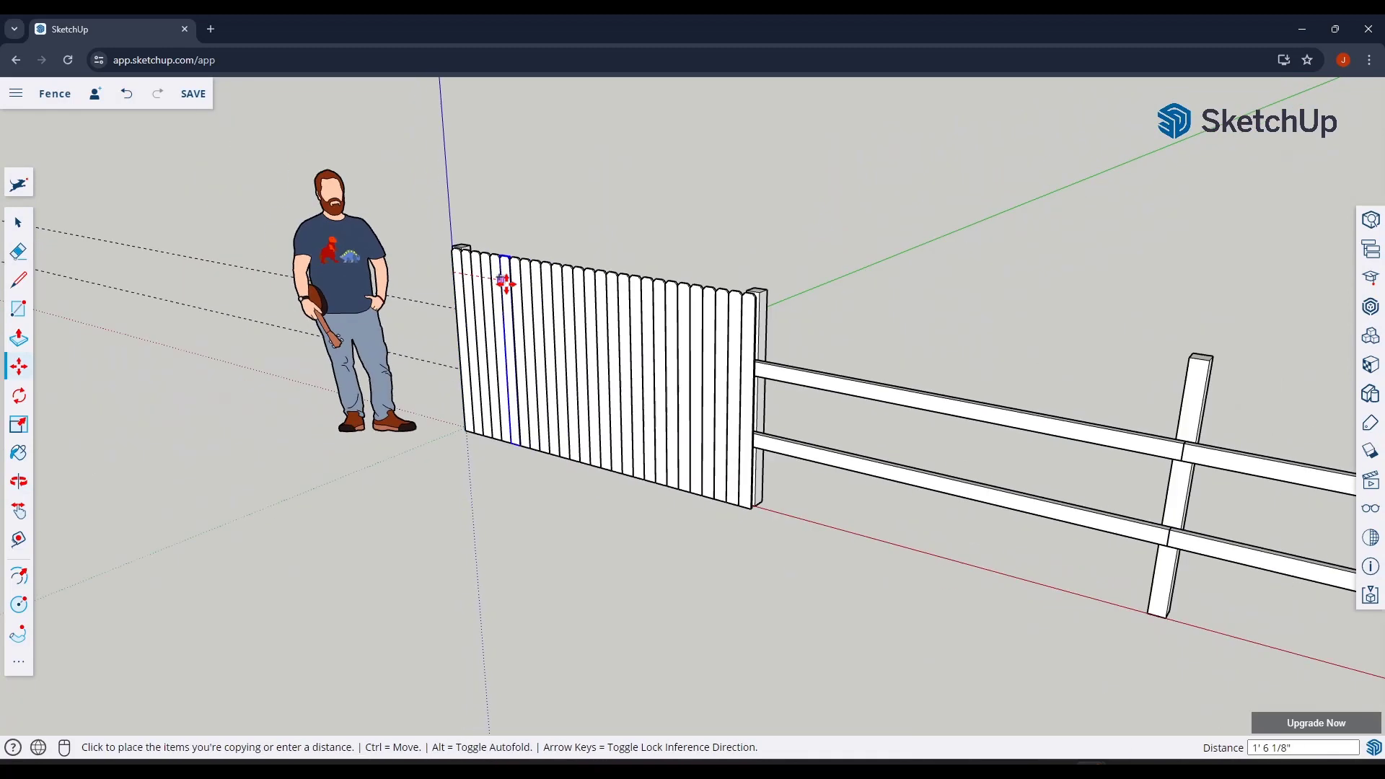
scroll(829, 368, "up", 5)
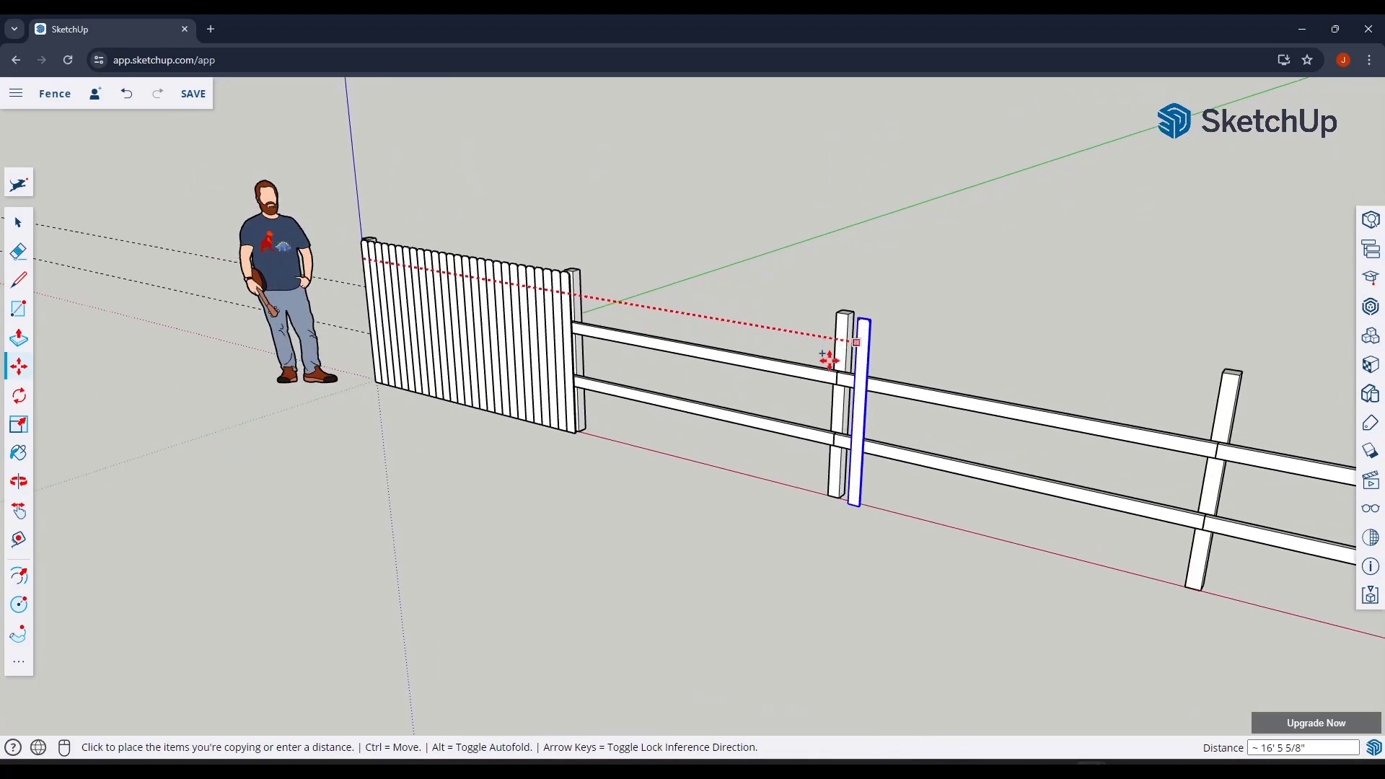
left_click(786, 393)
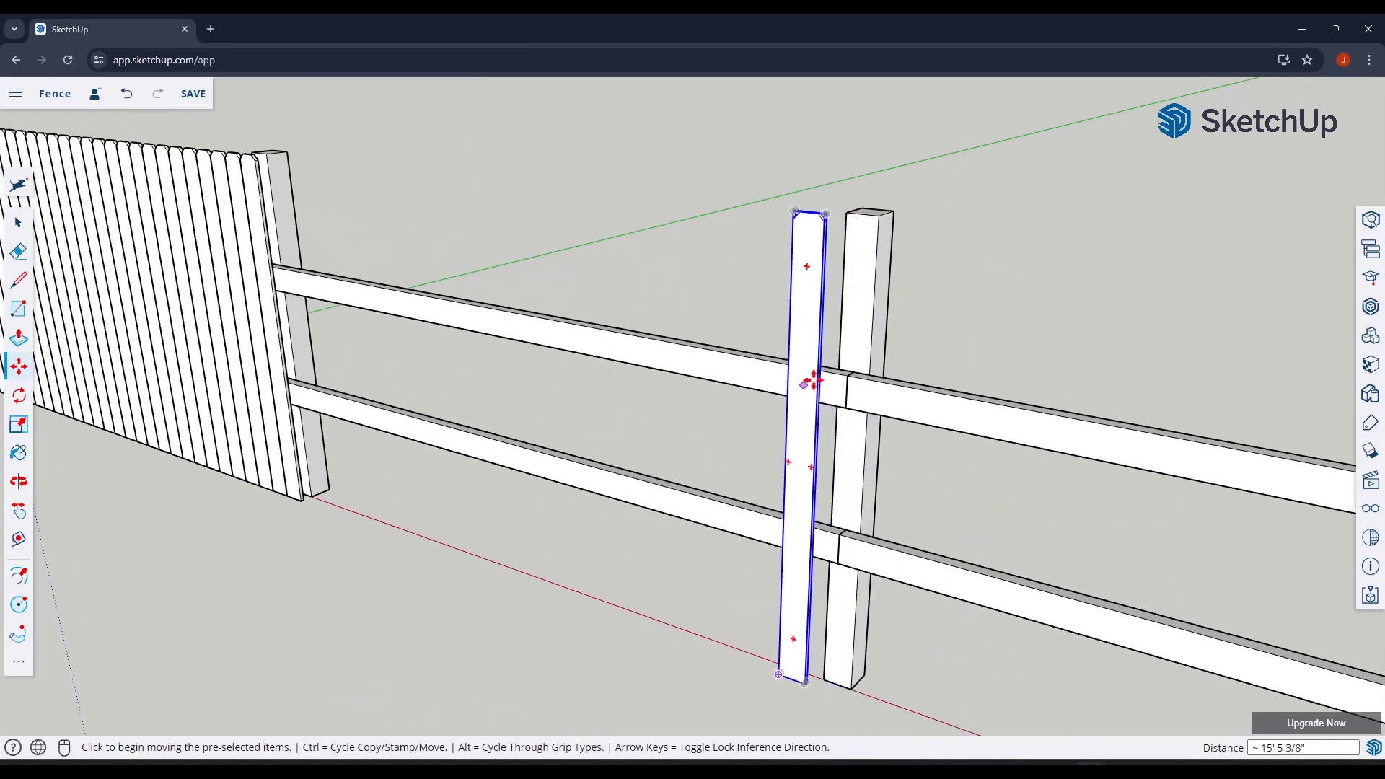
Move the copied picket by the midpoint of its top edge along the rails to in front of the third post.
key("space")
scroll(734, 303, "up", 6)
key("m")
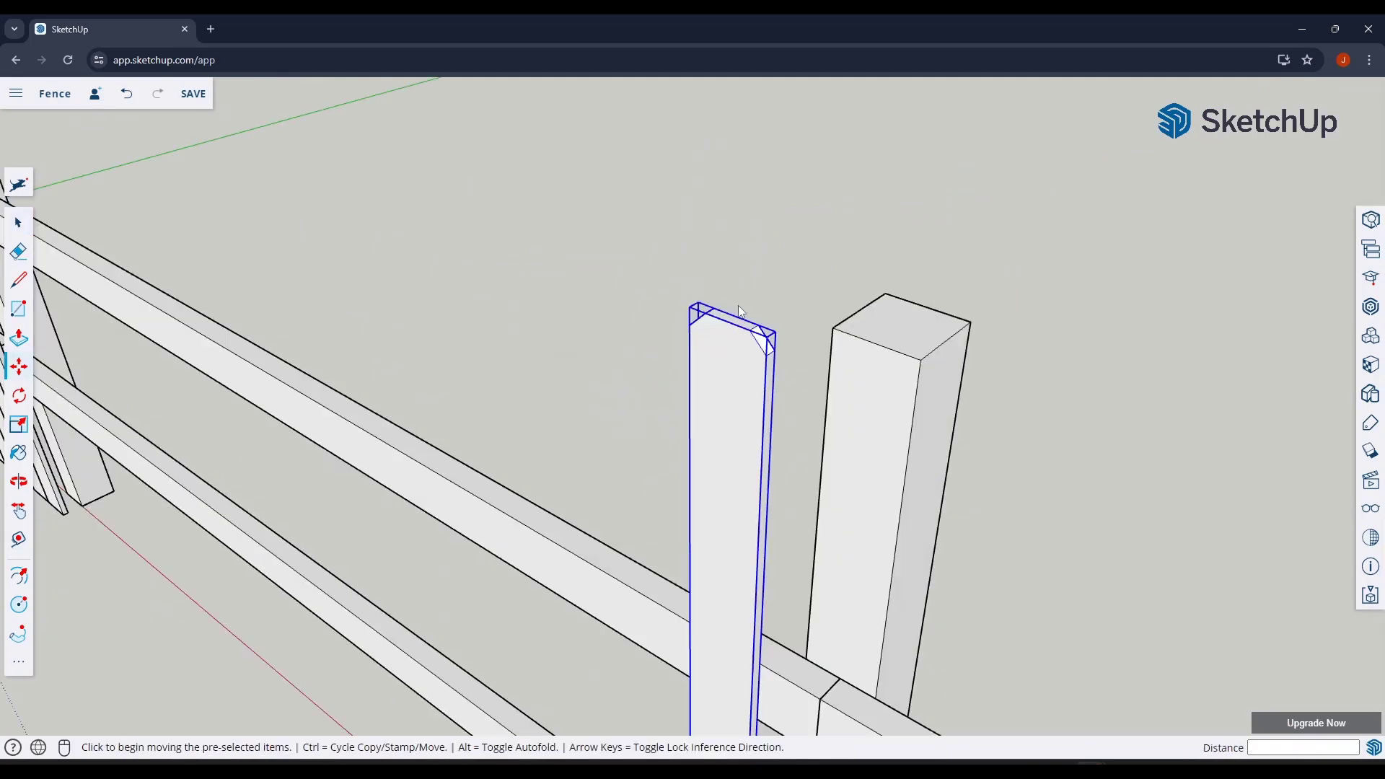
left_click(736, 312)
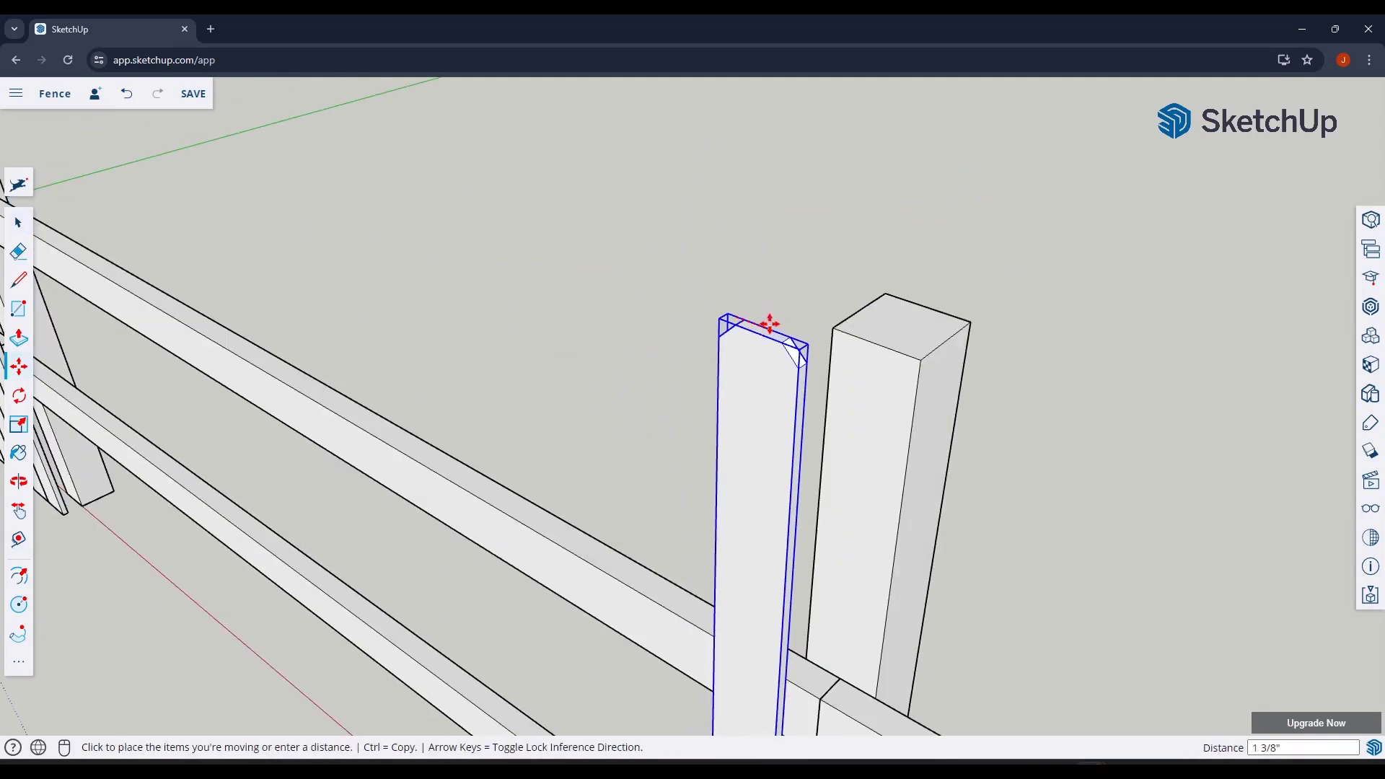
left_click(875, 310)
scroll(853, 352, "down", 6)
scroll(699, 300, "down", 5)
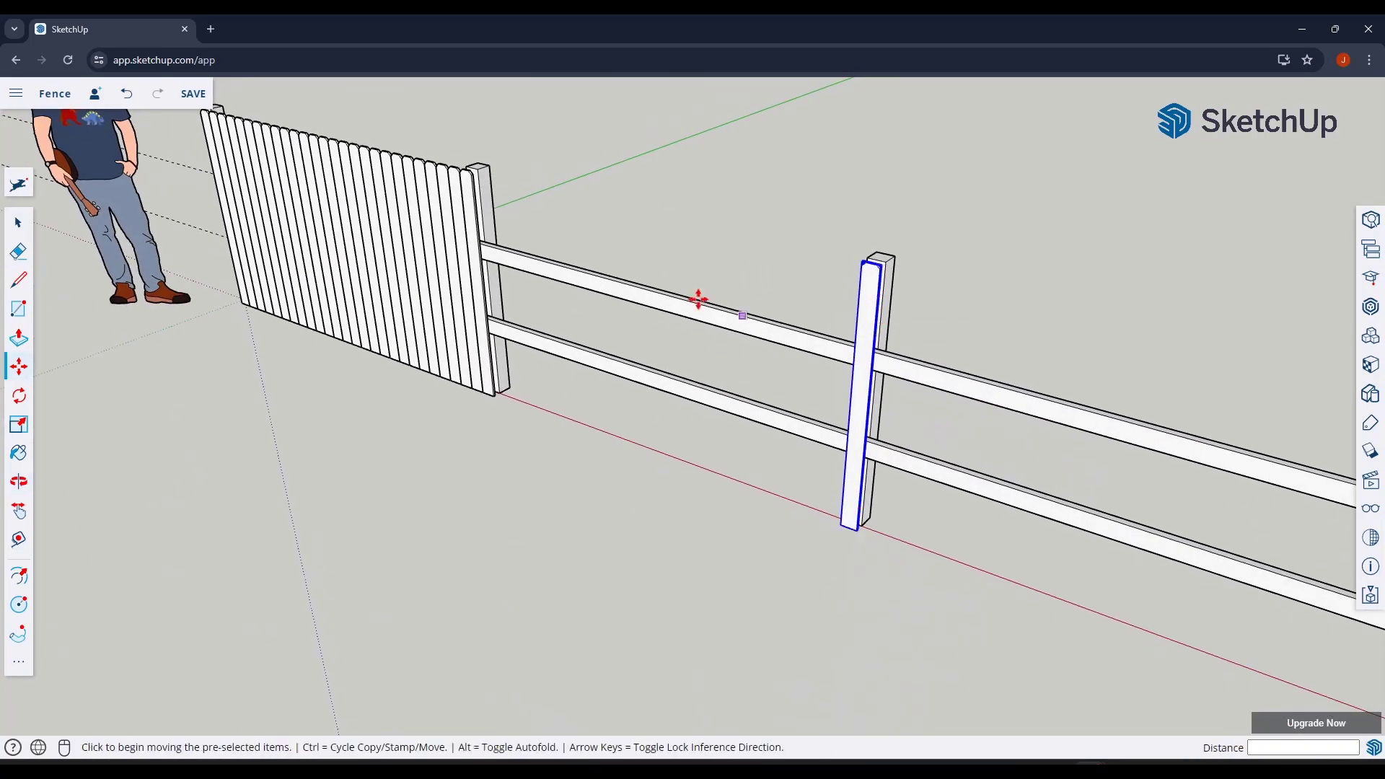
Make the copied picket at the third post a unique component and open it for editing.
middle_click_drag(1048, 300, 631, 264)
scroll(631, 264, "up", 3)
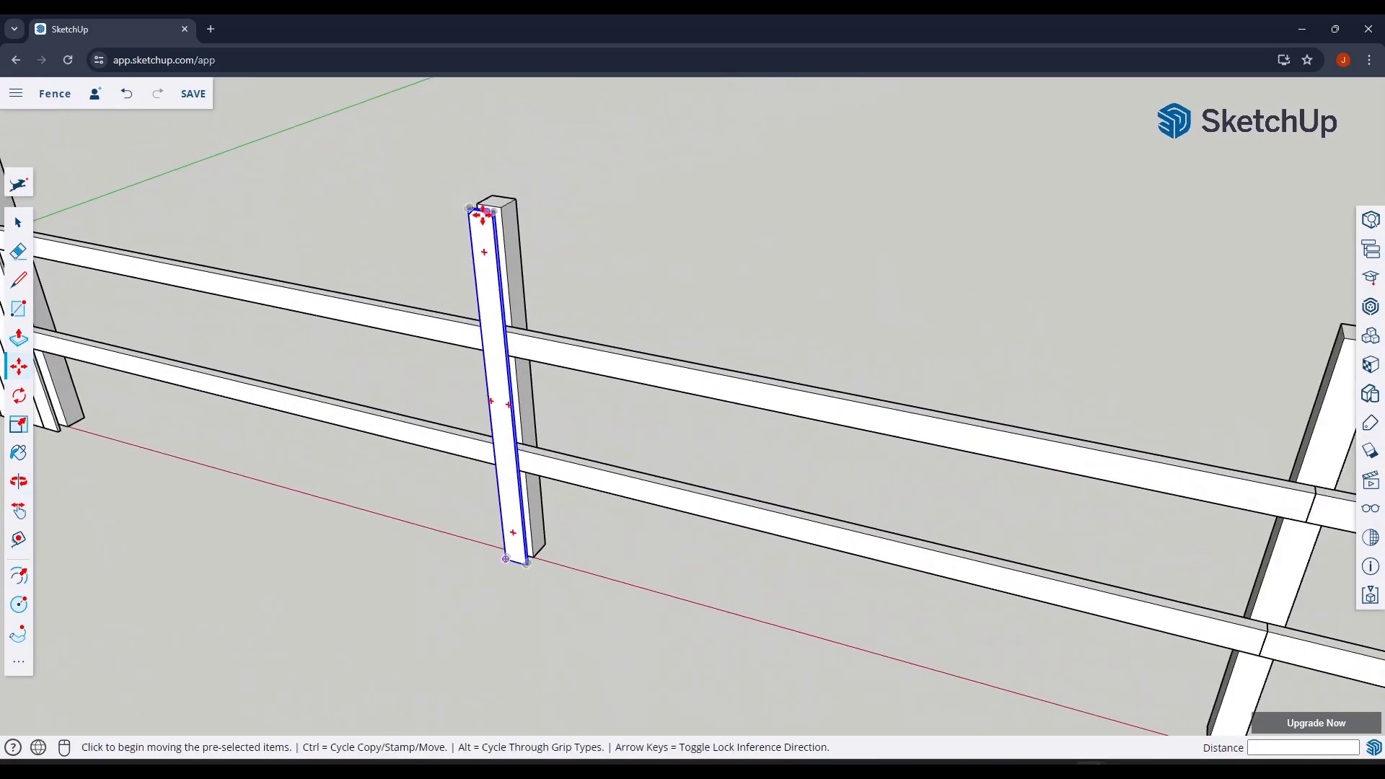
scroll(489, 223, "up", 3)
key("space")
scroll(497, 215, "down", 3)
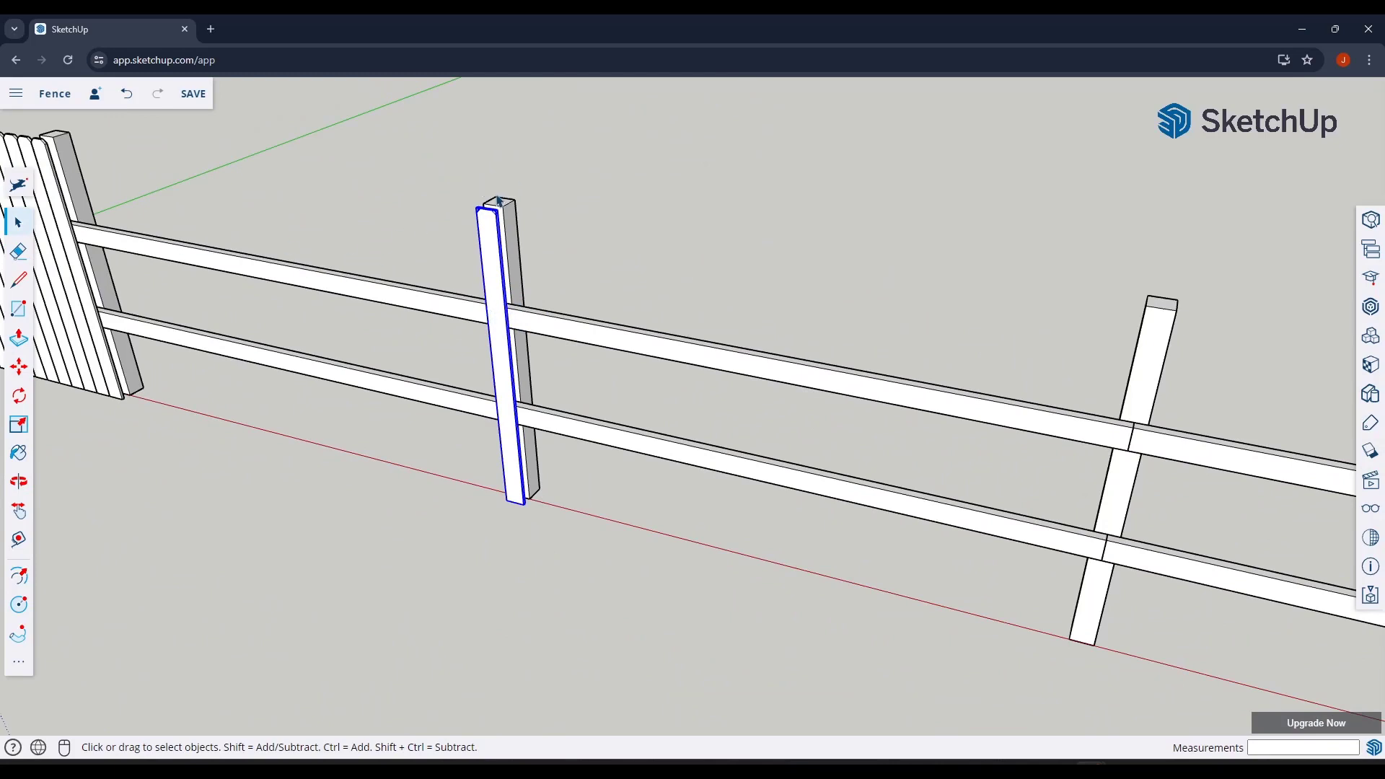
middle_click_drag(482, 255, 494, 217)
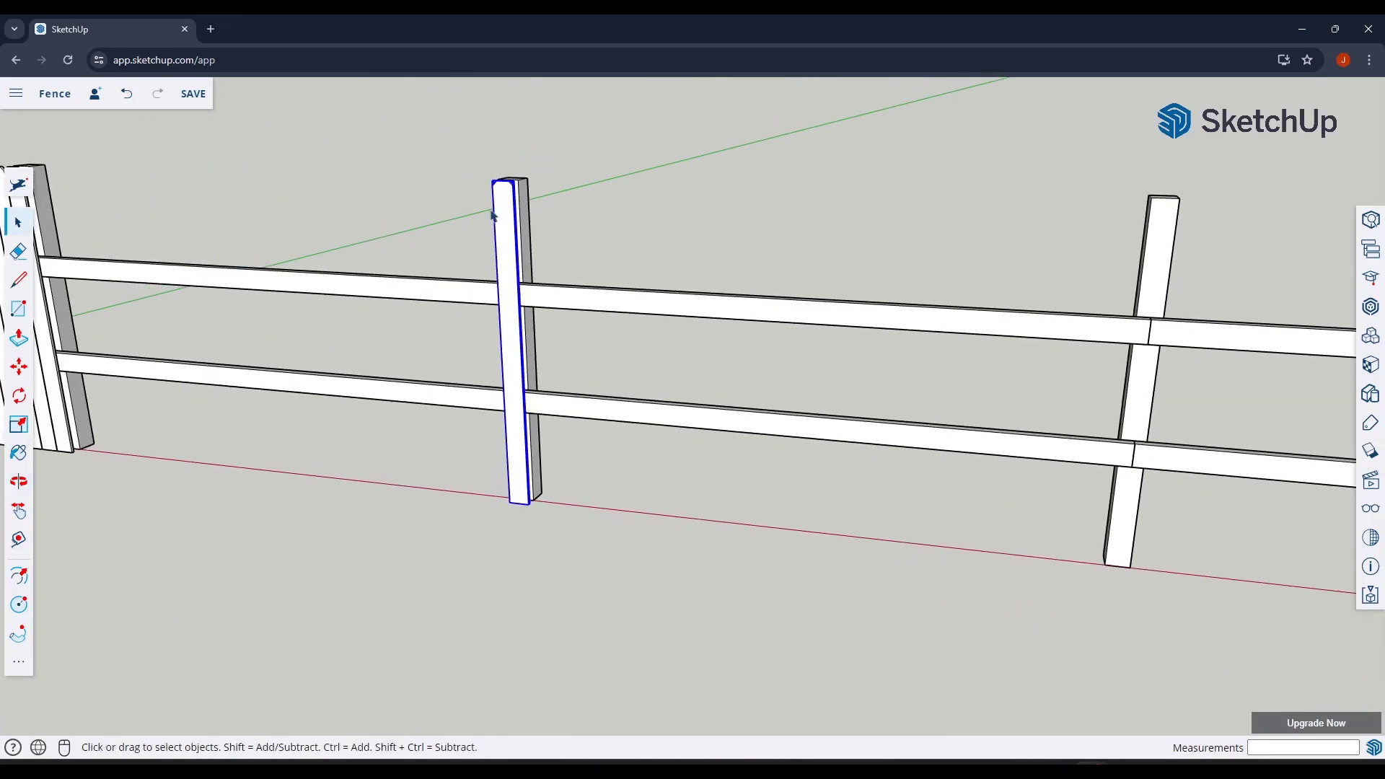
scroll(497, 218, "up", 3)
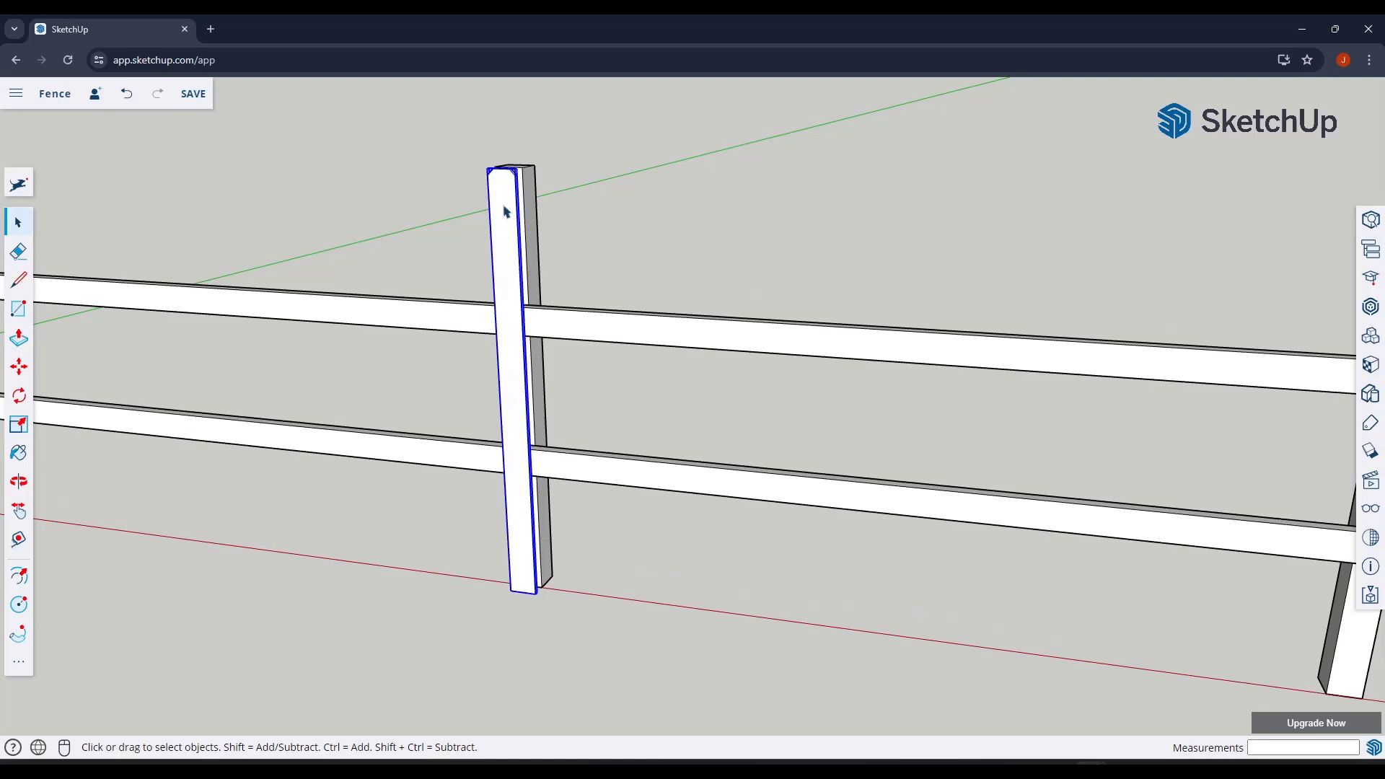
right_click(505, 215)
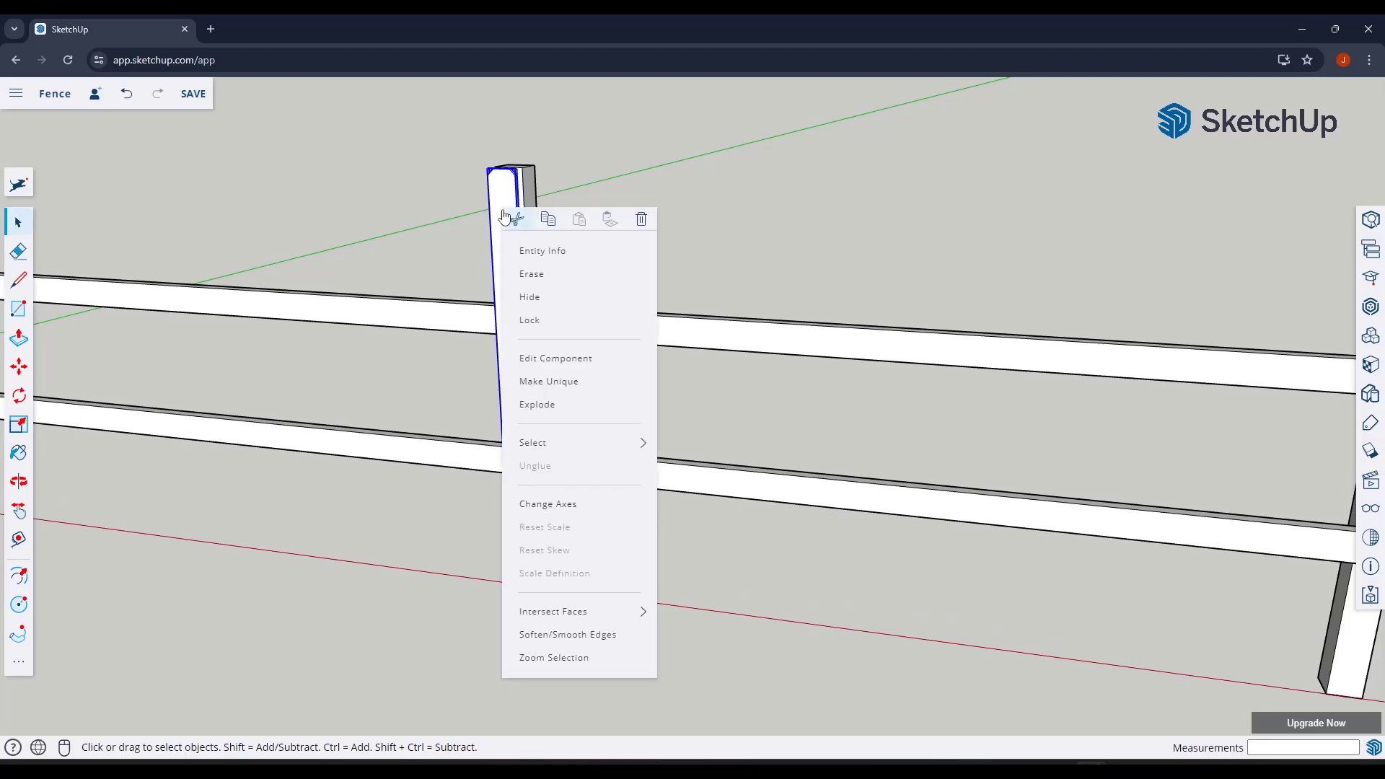
left_click(555, 382)
scroll(501, 193, "up", 3)
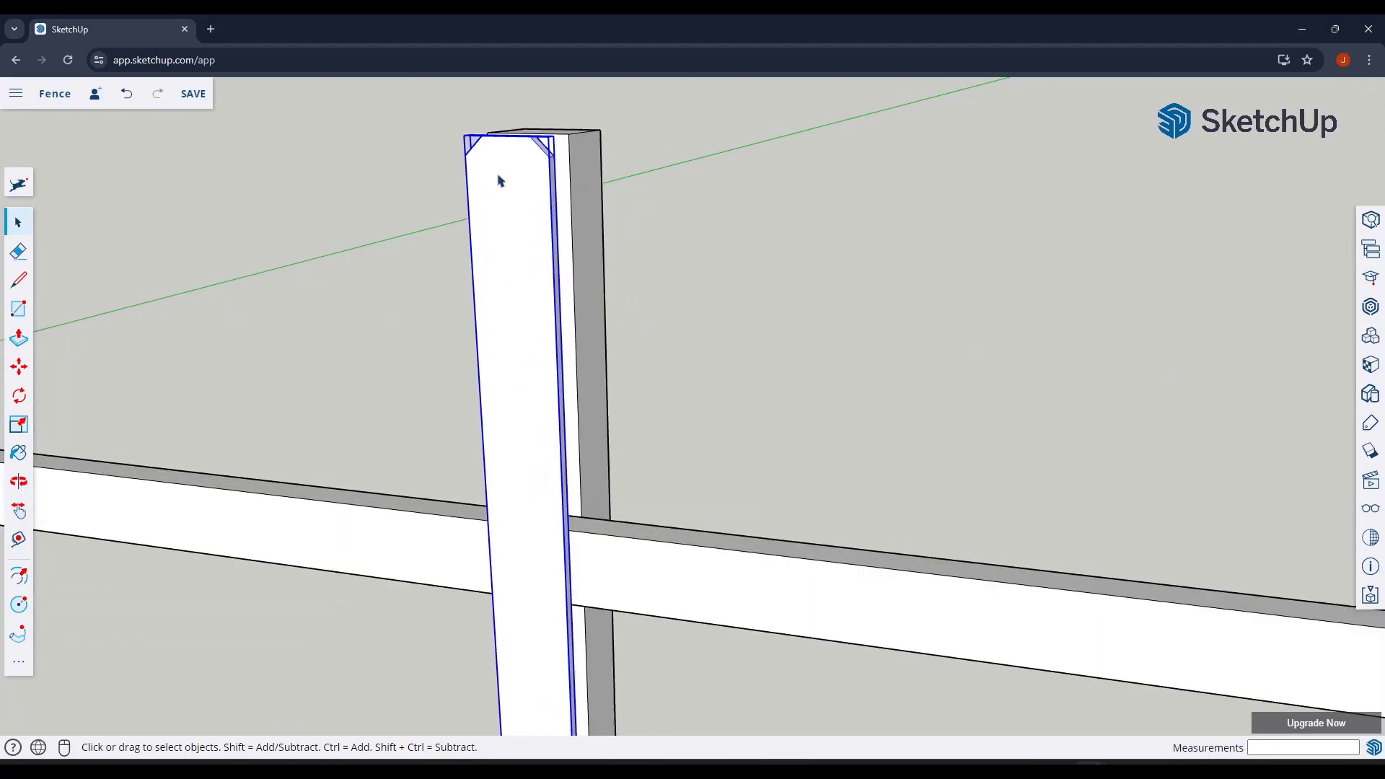
scroll(510, 200, "down", 6)
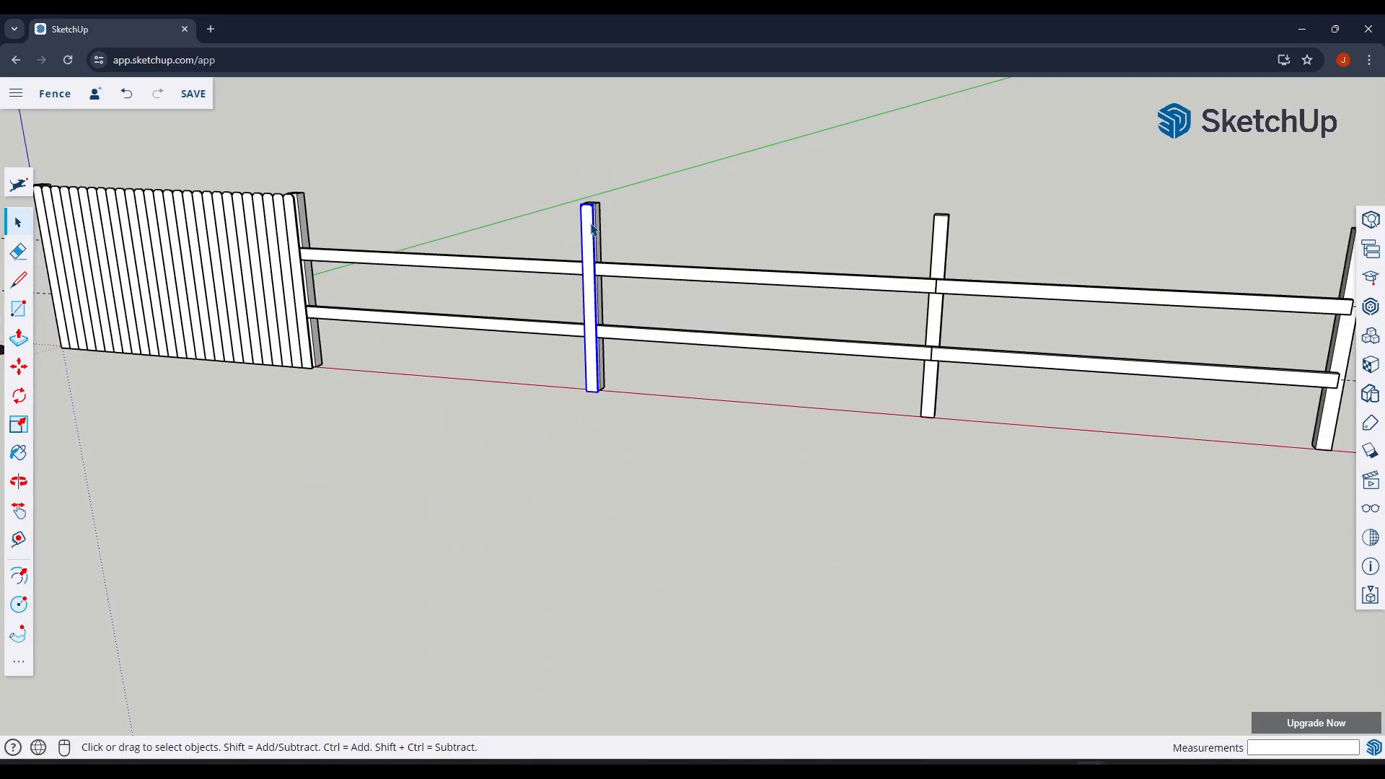
double_click(592, 229)
key("p")
left_click(584, 226)
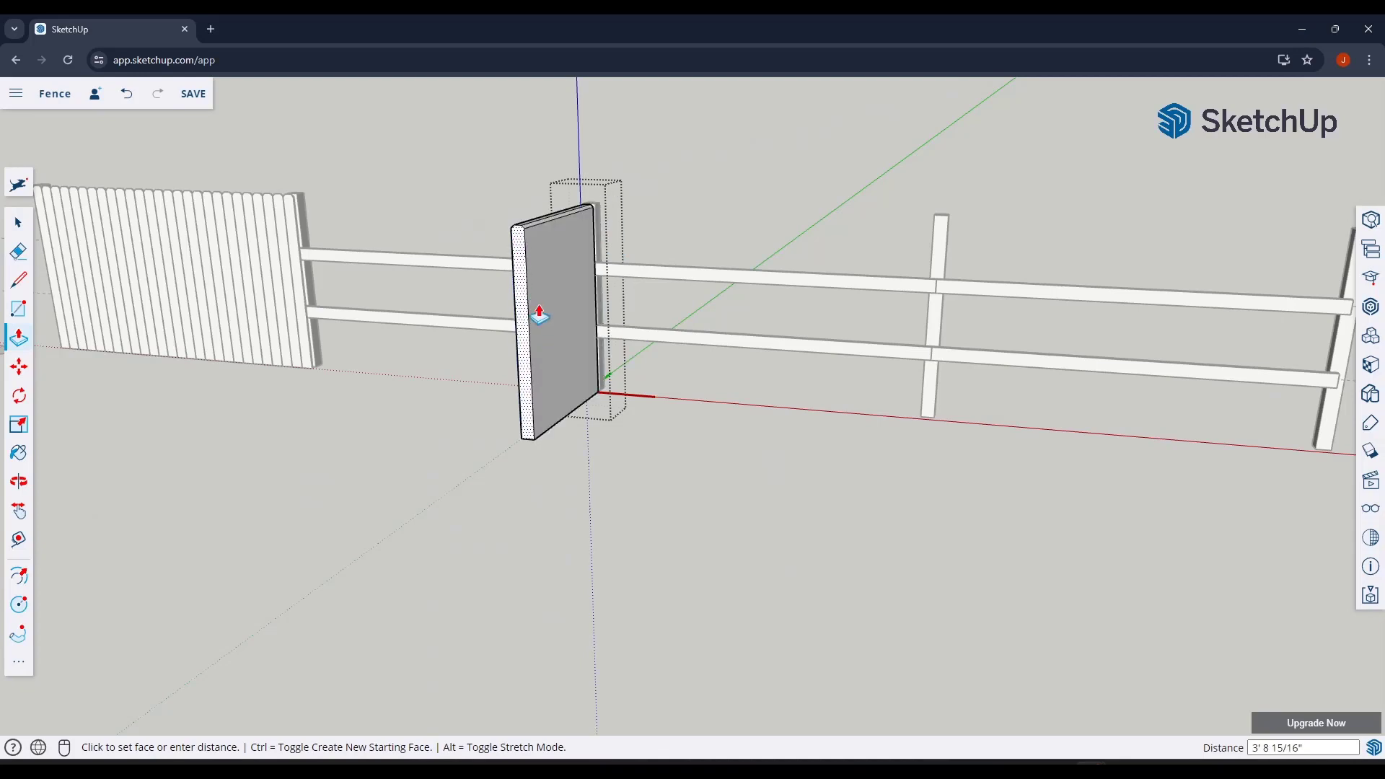
key("space")
Draw lines on the copied picket forming a triangle from the midpoint of its top front edge down to both side edges.
scroll(573, 204, "up", 8)
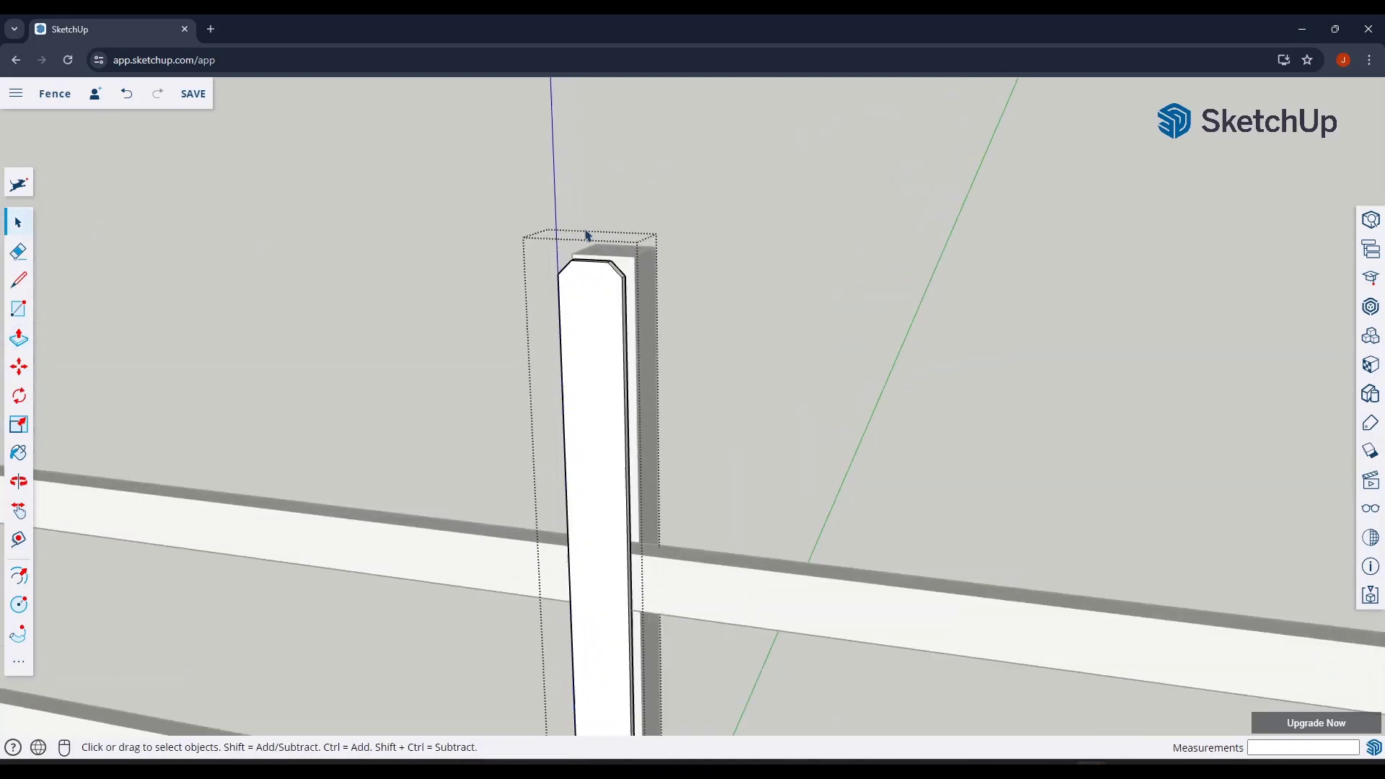
scroll(608, 253, "up", 4)
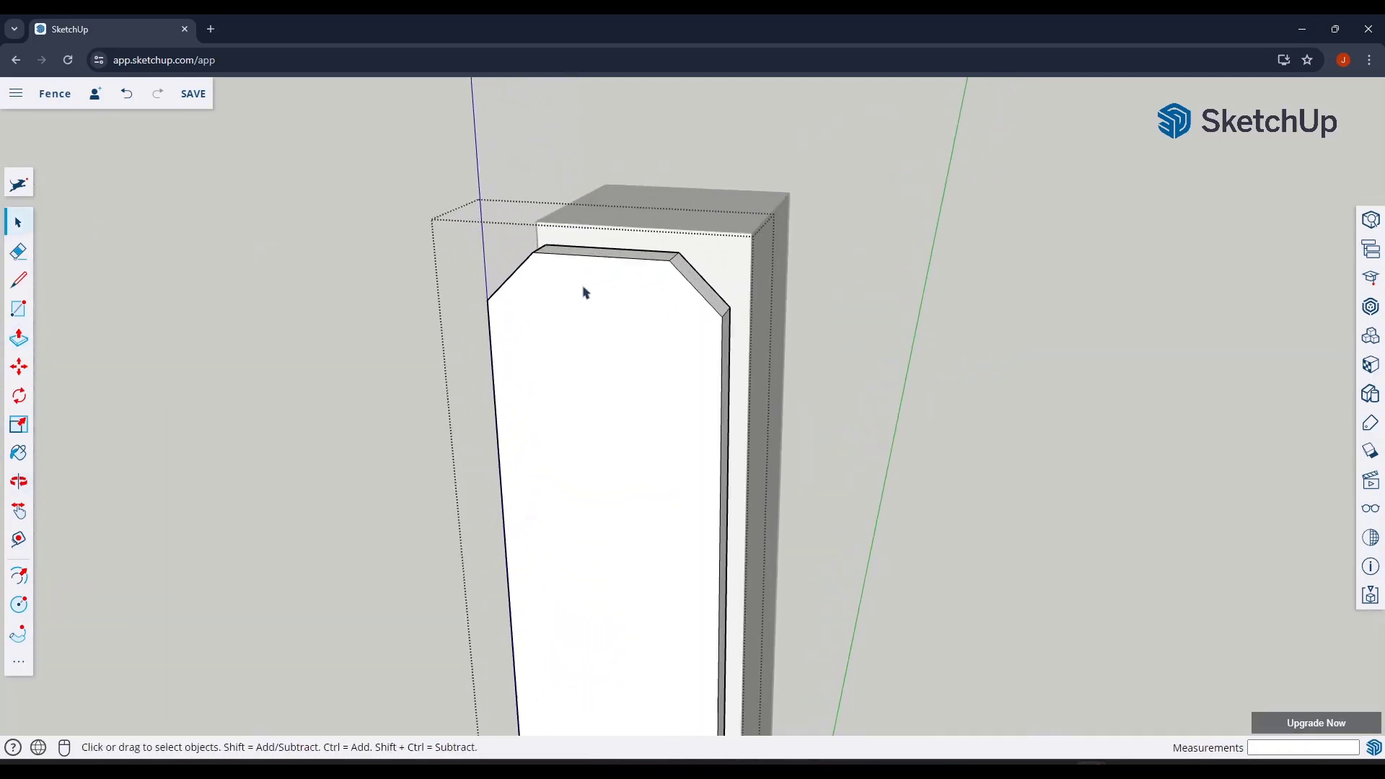
key("l")
left_click(599, 256)
left_click(609, 247)
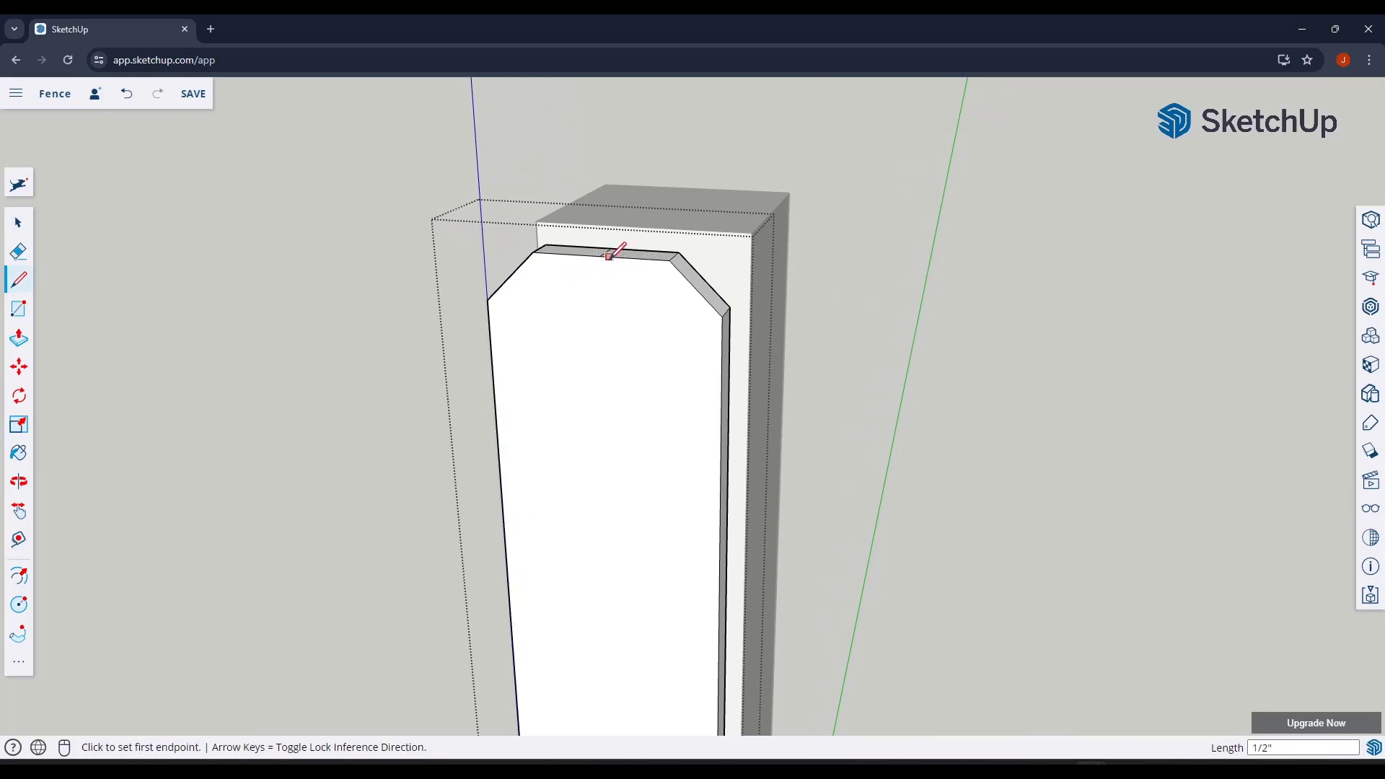
left_click(599, 255)
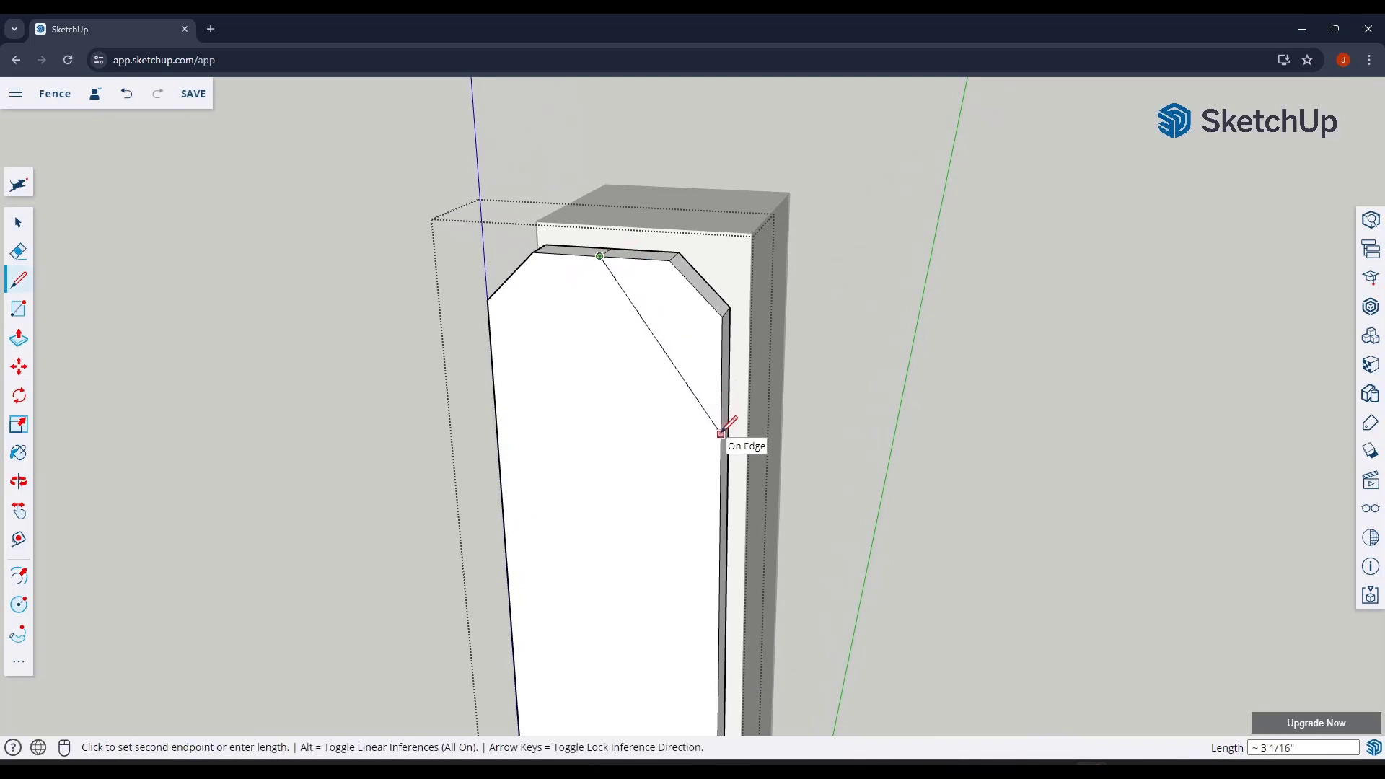
left_click(721, 433)
left_click(720, 433)
left_click(497, 412)
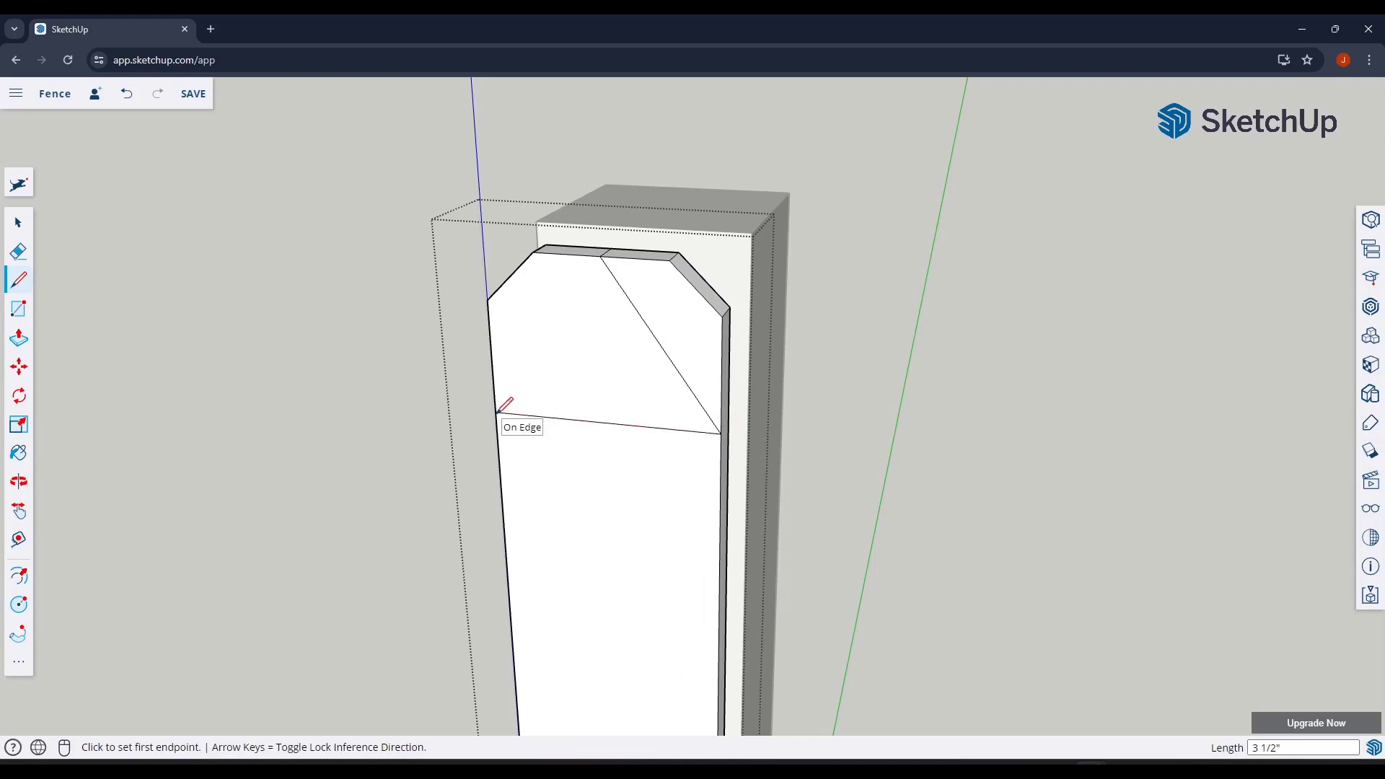
left_click(495, 412)
left_click(599, 255)
key("space")
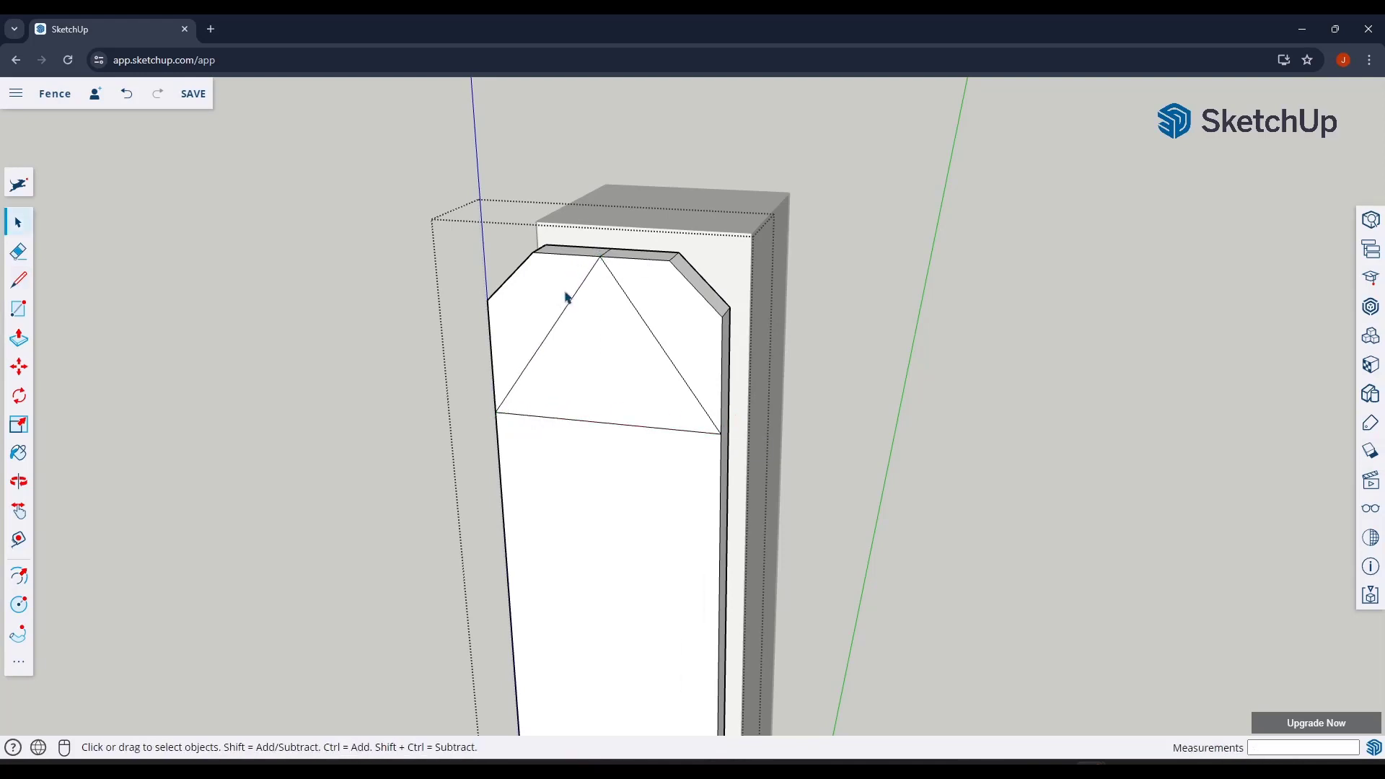
Push the two corner faces outside the triangle back through the picket's thickness to leave a pointed top, and finish editing the component.
key("p")
left_click(548, 301)
left_click(560, 271)
double_click(658, 300)
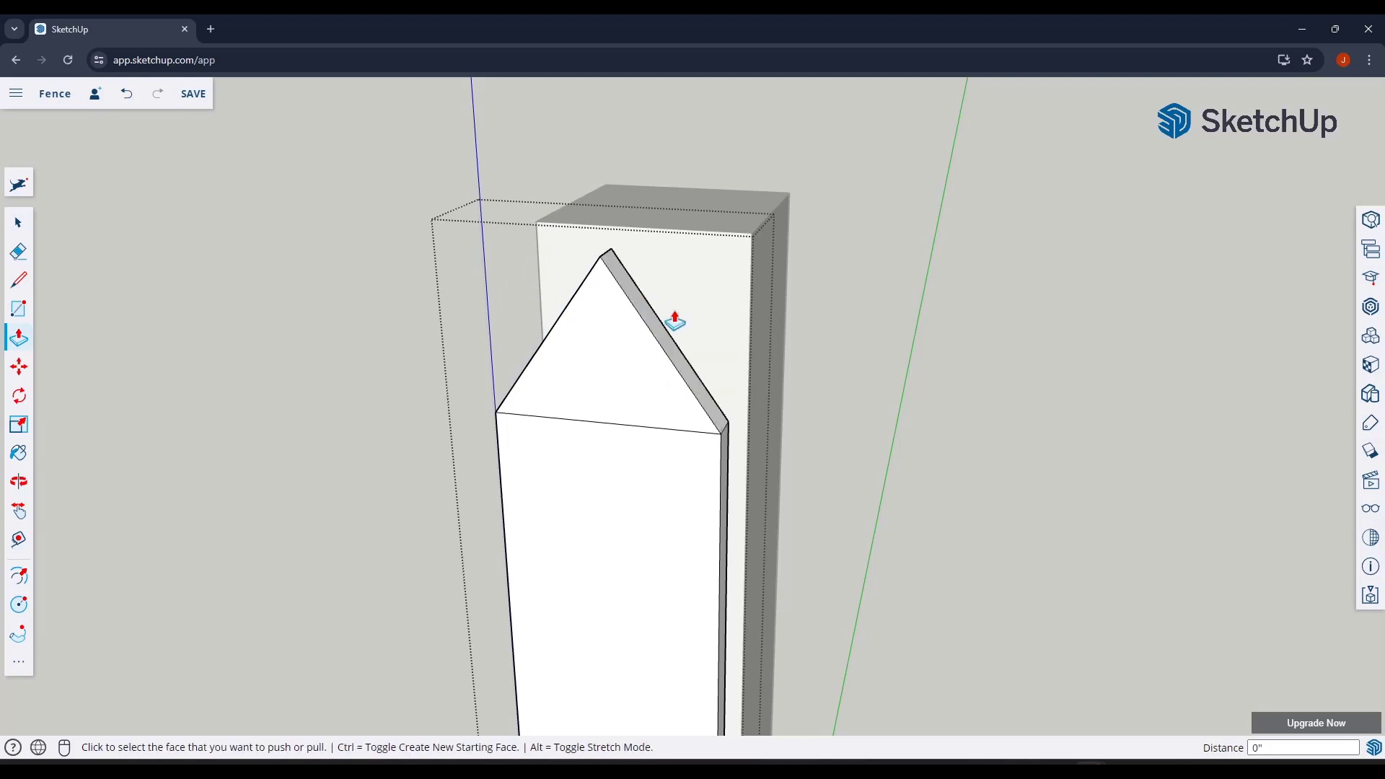
scroll(685, 225, "down", 3)
key("space")
scroll(723, 241, "down", 5)
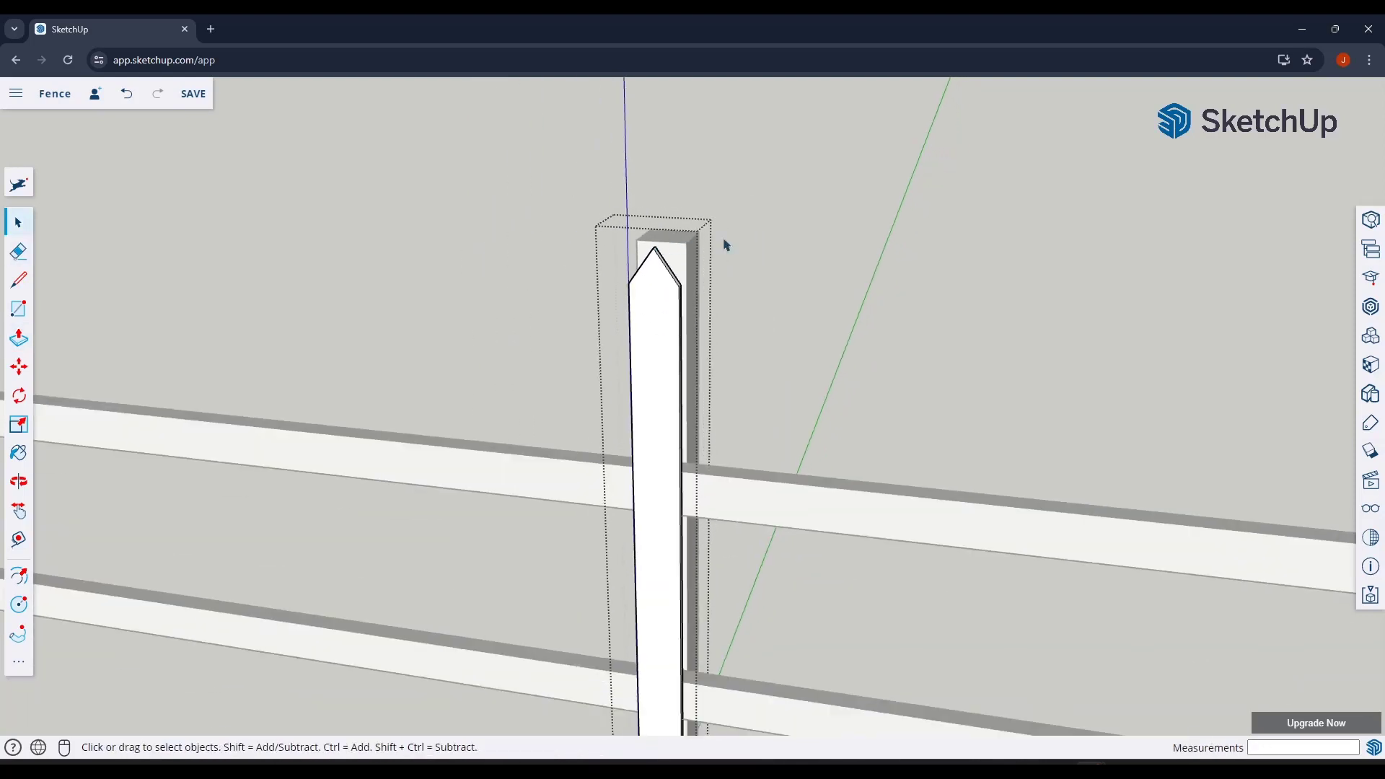
middle_click_drag(820, 333, 685, 249)
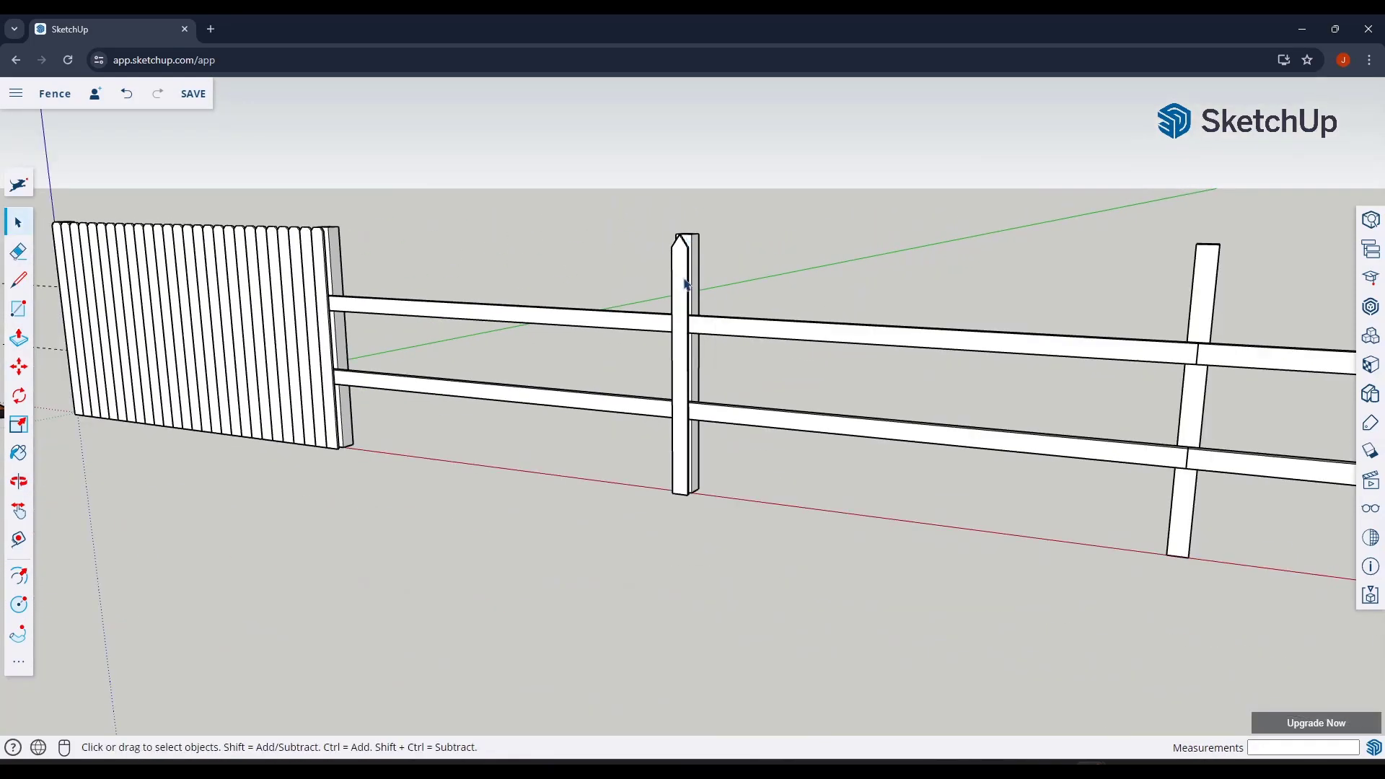
Copy the pointed picket 8' along the rails to in front of the fourth post.
left_click(685, 284)
middle_click_drag(851, 275, 745, 286)
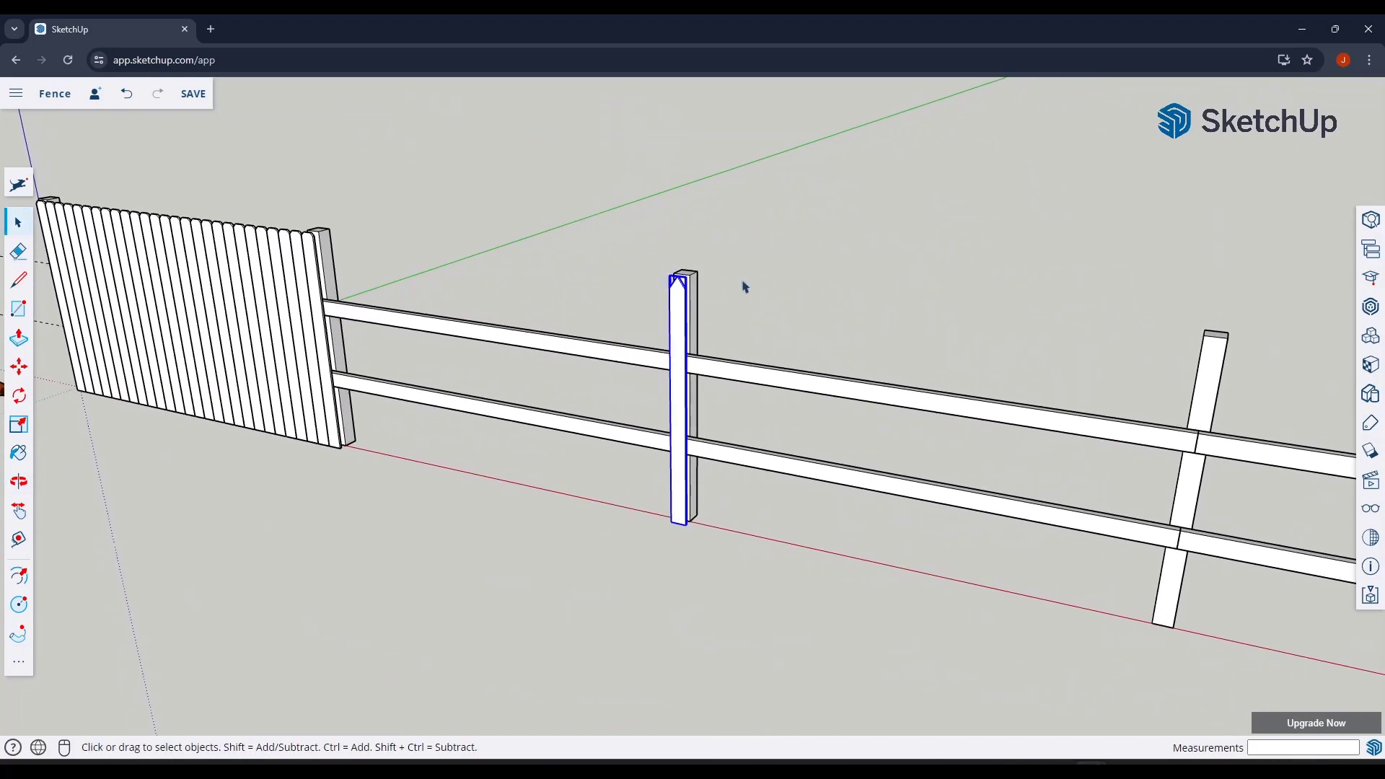
scroll(736, 273, "up", 5)
key("m")
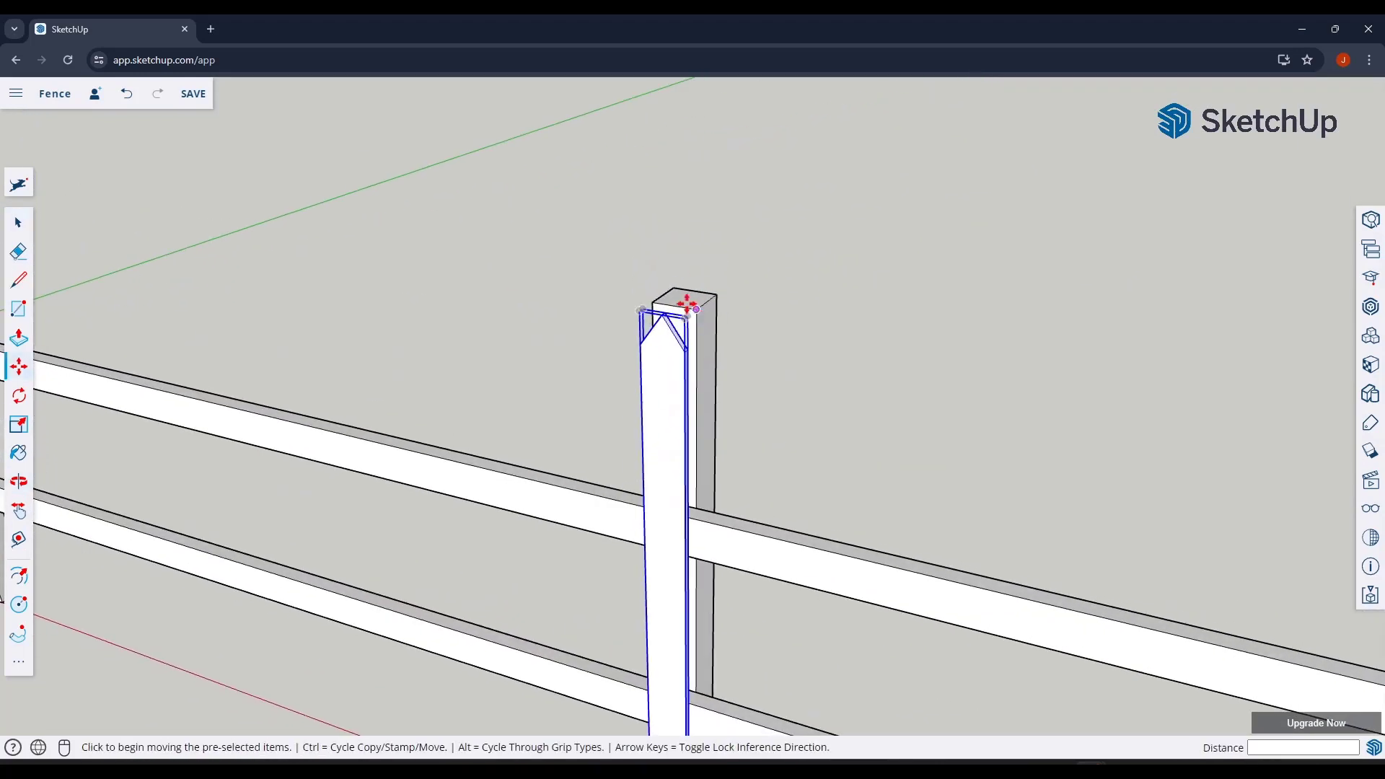
scroll(666, 292, "down", 5)
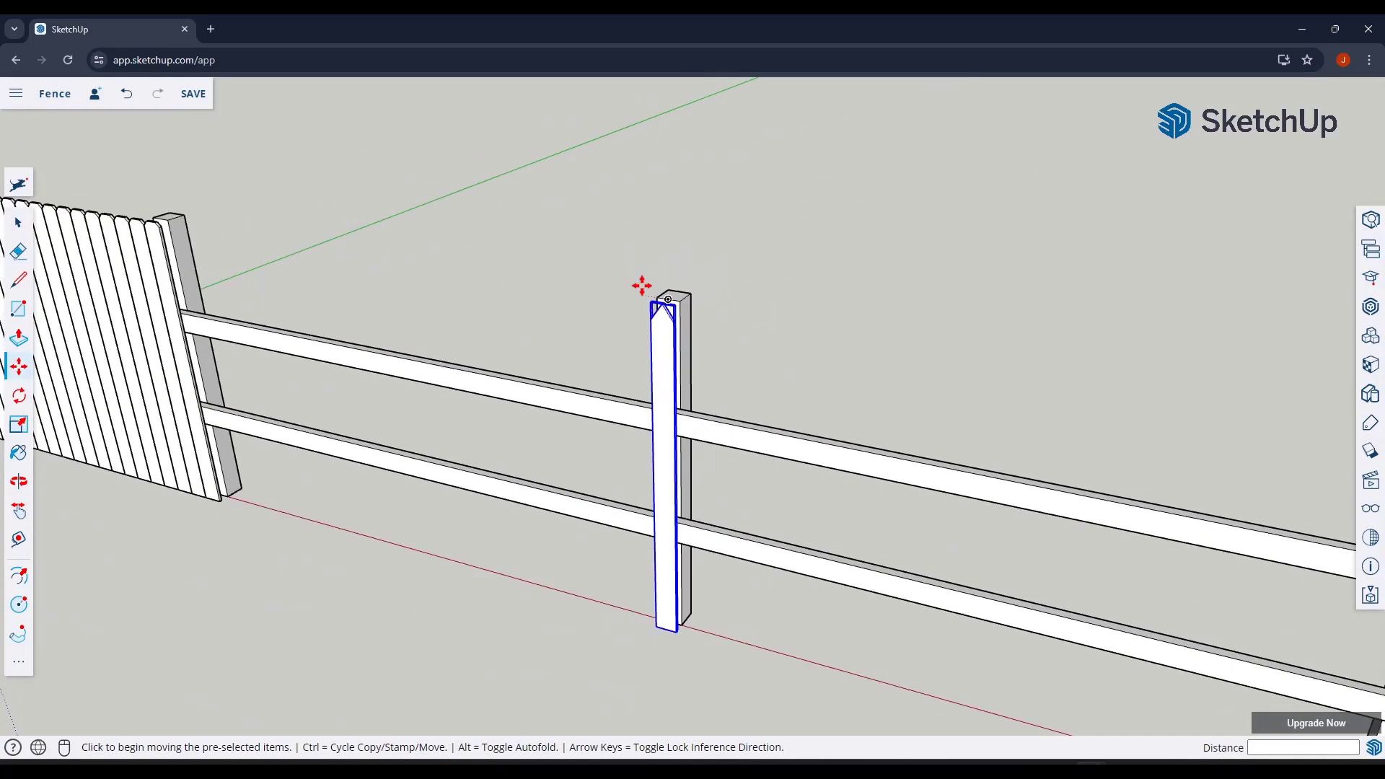
scroll(1062, 352, "up", 3)
key("space")
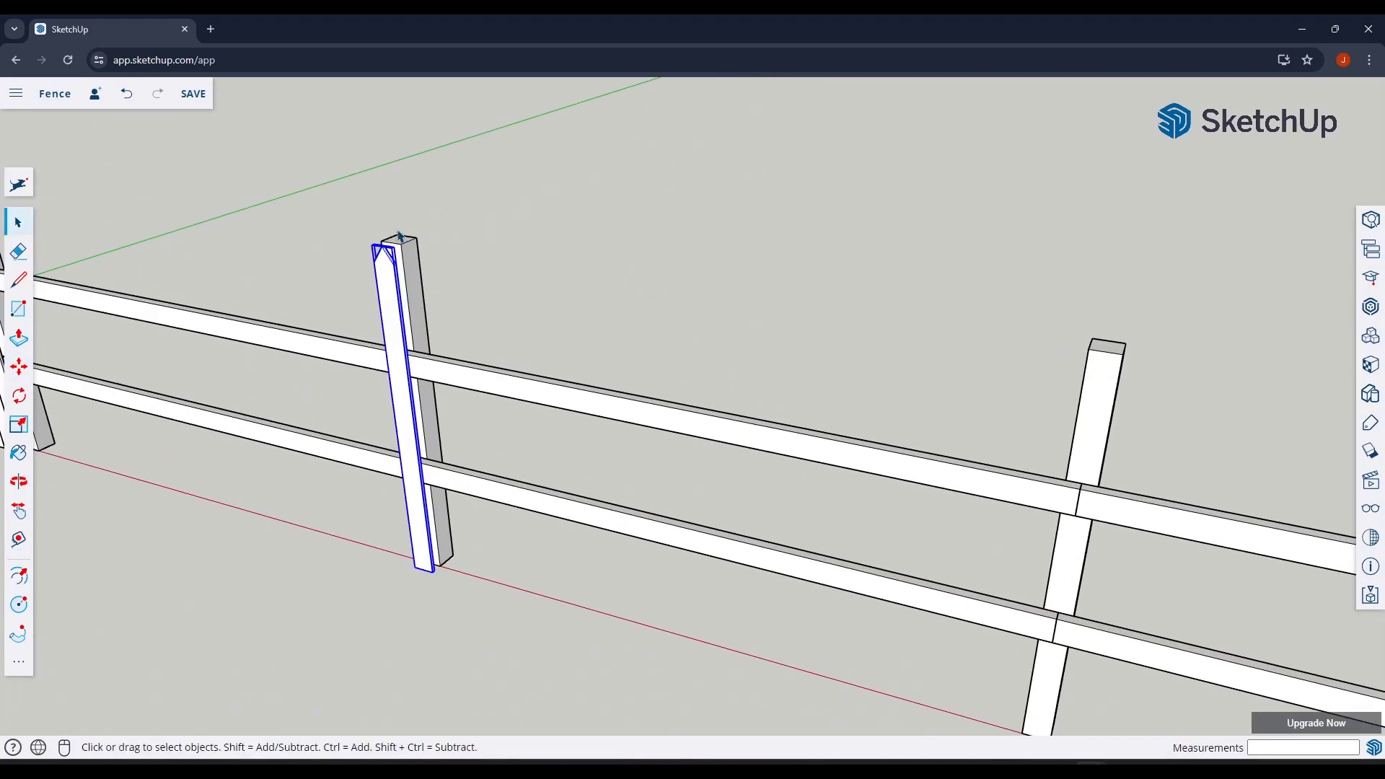
scroll(384, 238, "up", 5)
key("m")
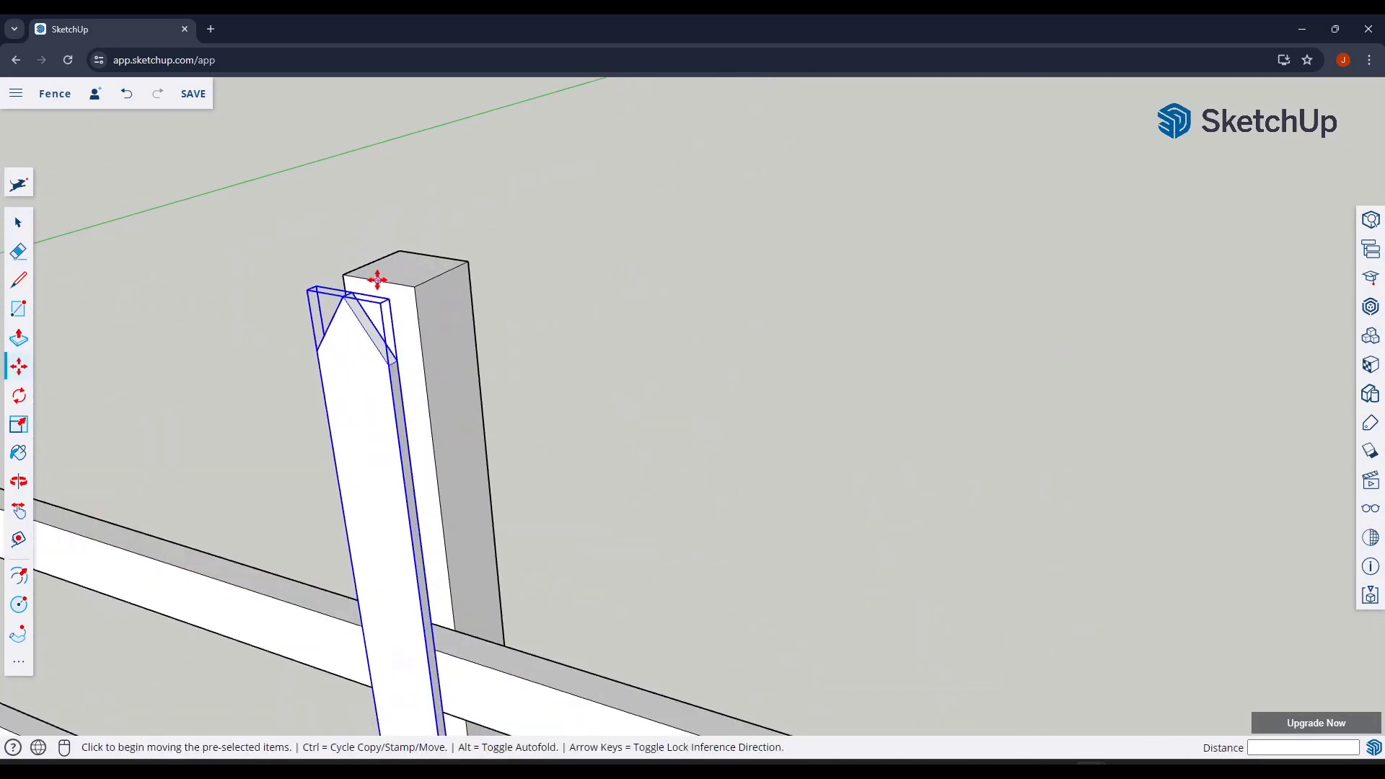
key("ctrl")
left_click(380, 282)
scroll(380, 281, "down", 5)
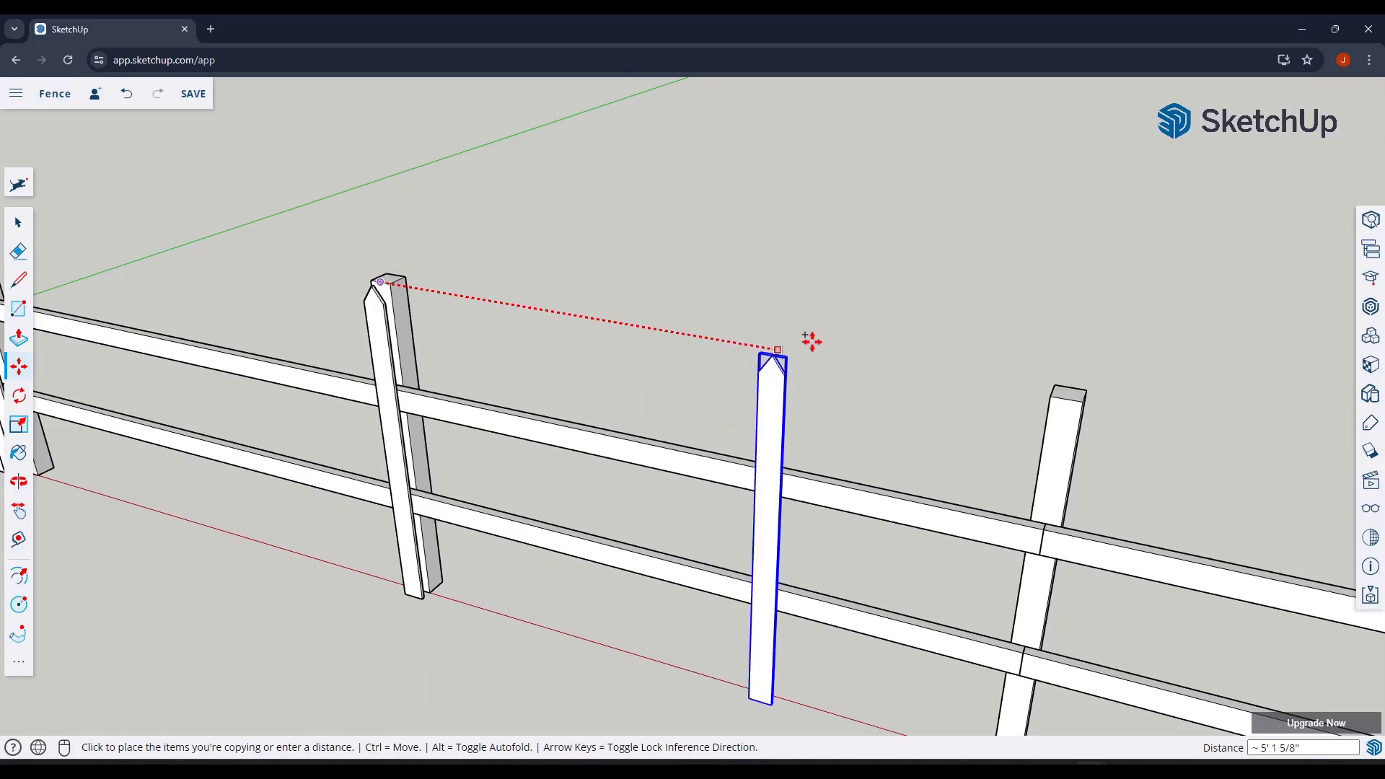
left_click(1066, 396)
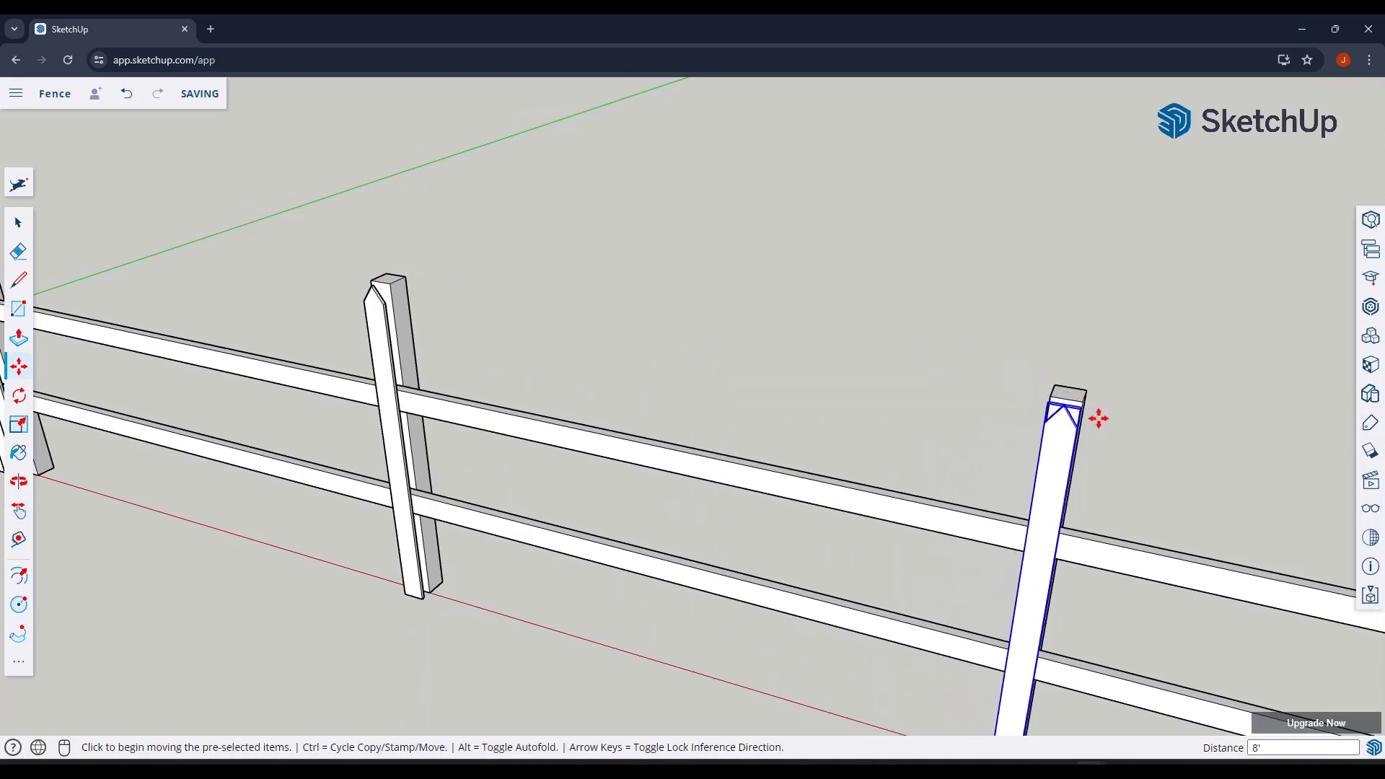
Try dividing the 8' picket copy into 10, 15, 20, 4 and again 10 equal spacings.
type("/10")
key("Return")
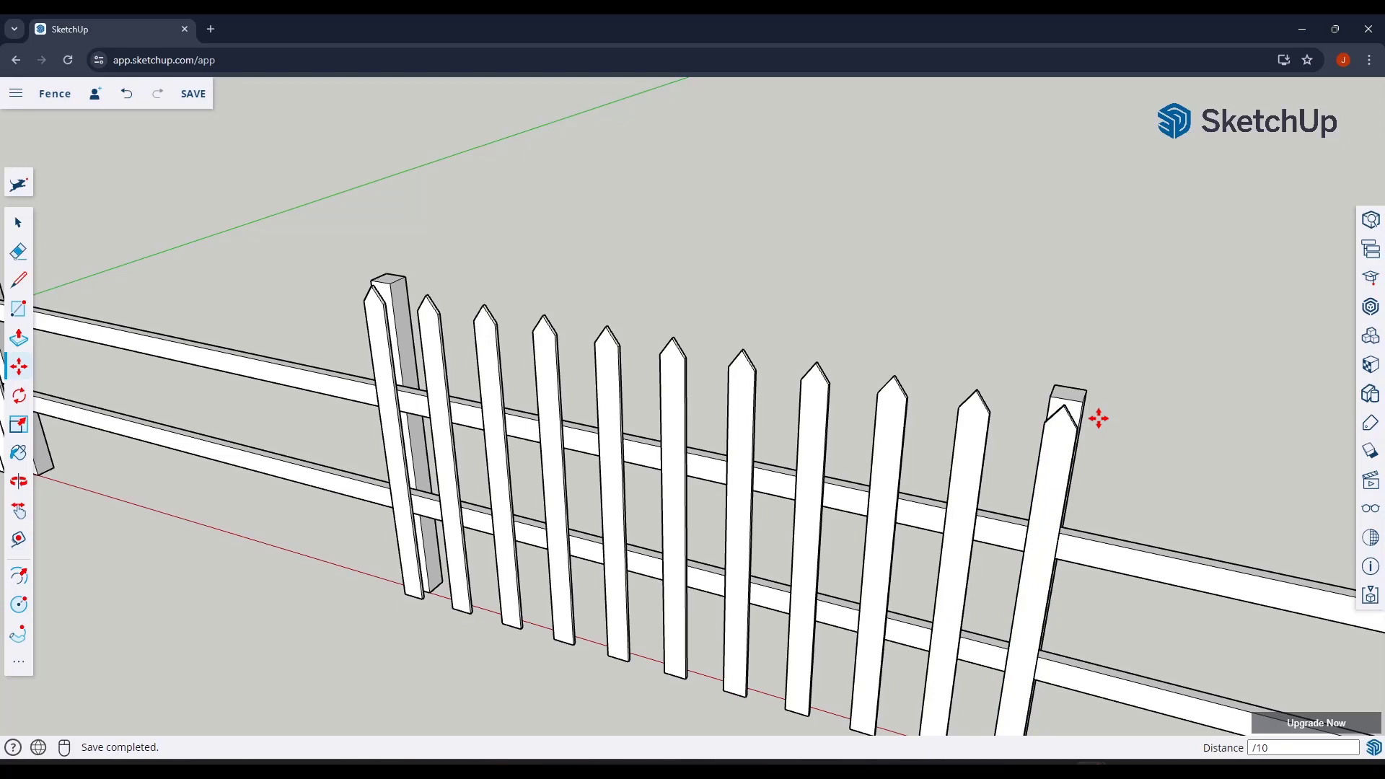
type("/15")
key("Return")
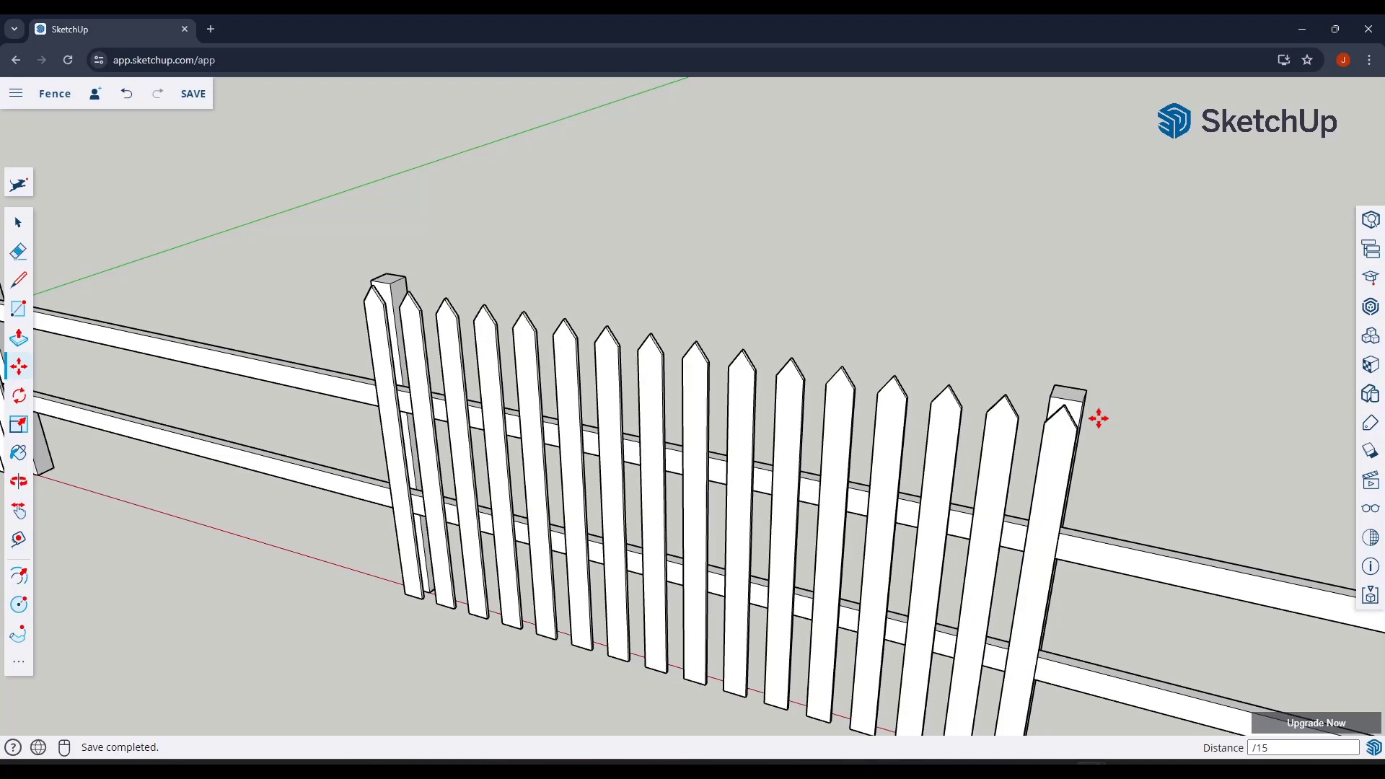
type("/20")
key("Return")
type("/4")
key("Return")
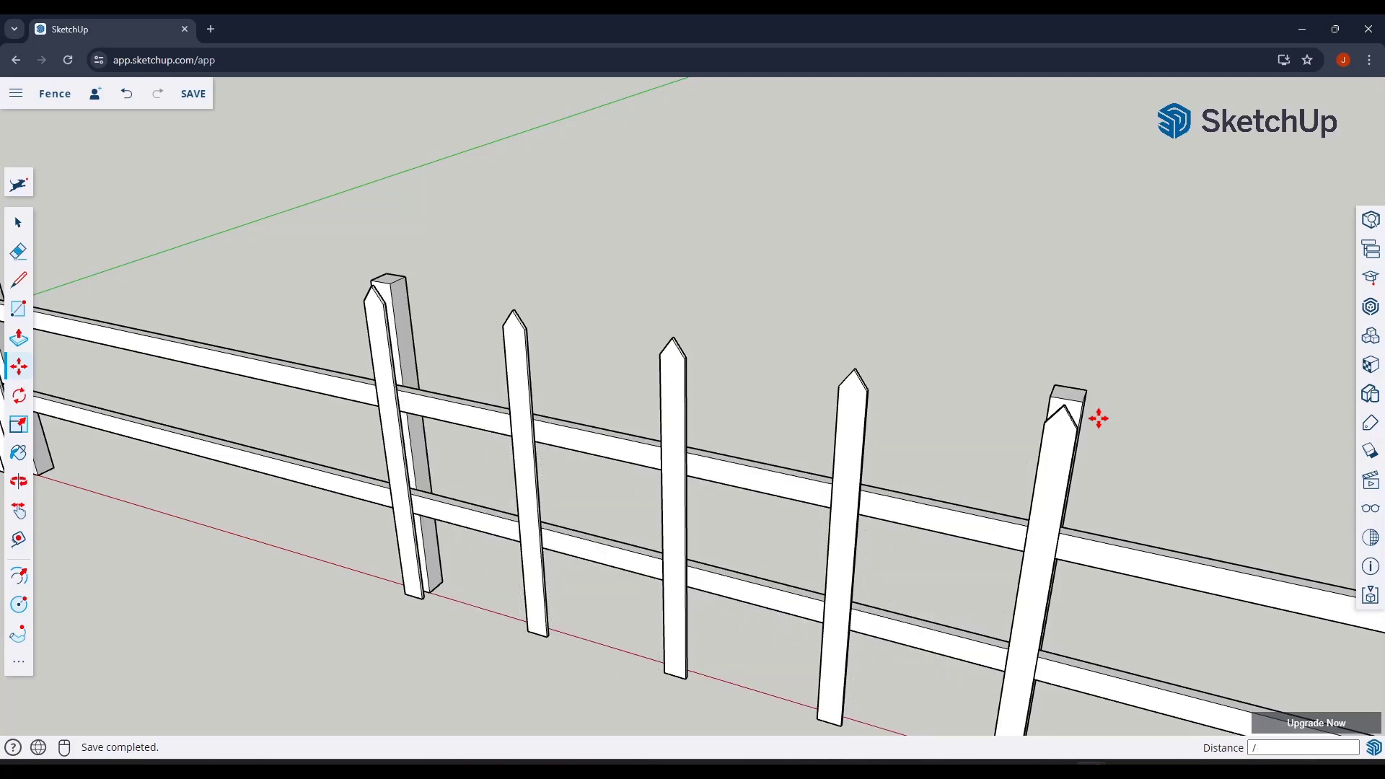
type("/10")
key("Return")
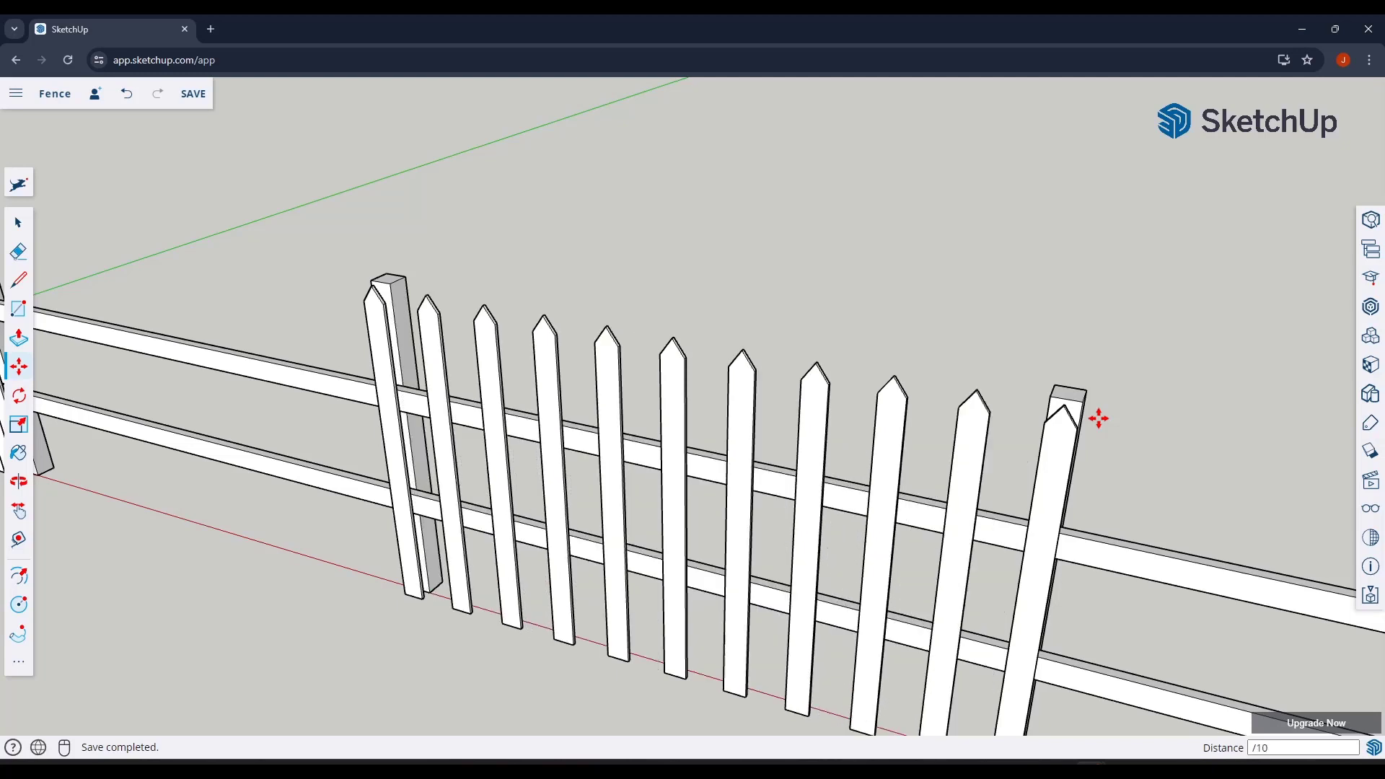
Divide the 8' picket copy into 15 equal spacings between the third and fourth posts.
type("/15")
key("Return")
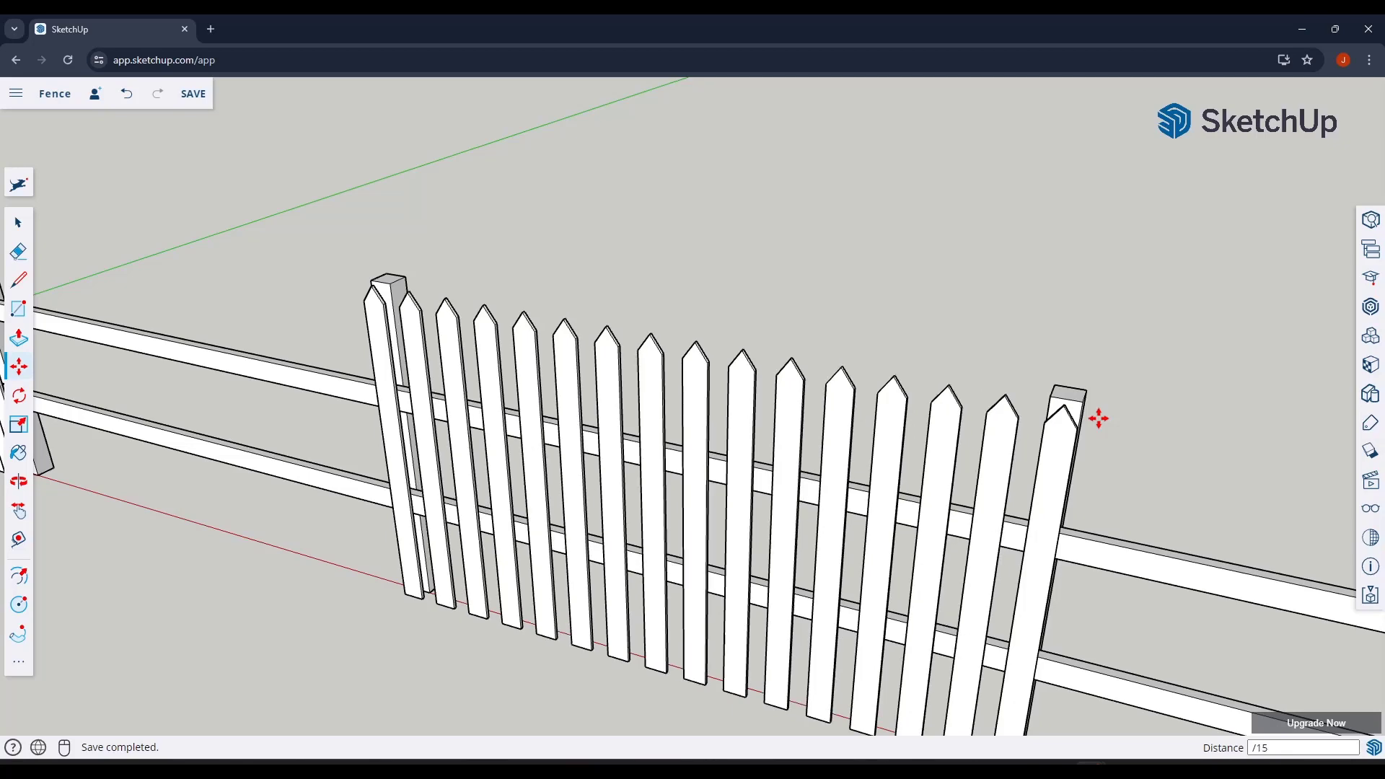
middle_click_drag(1061, 404, 879, 368)
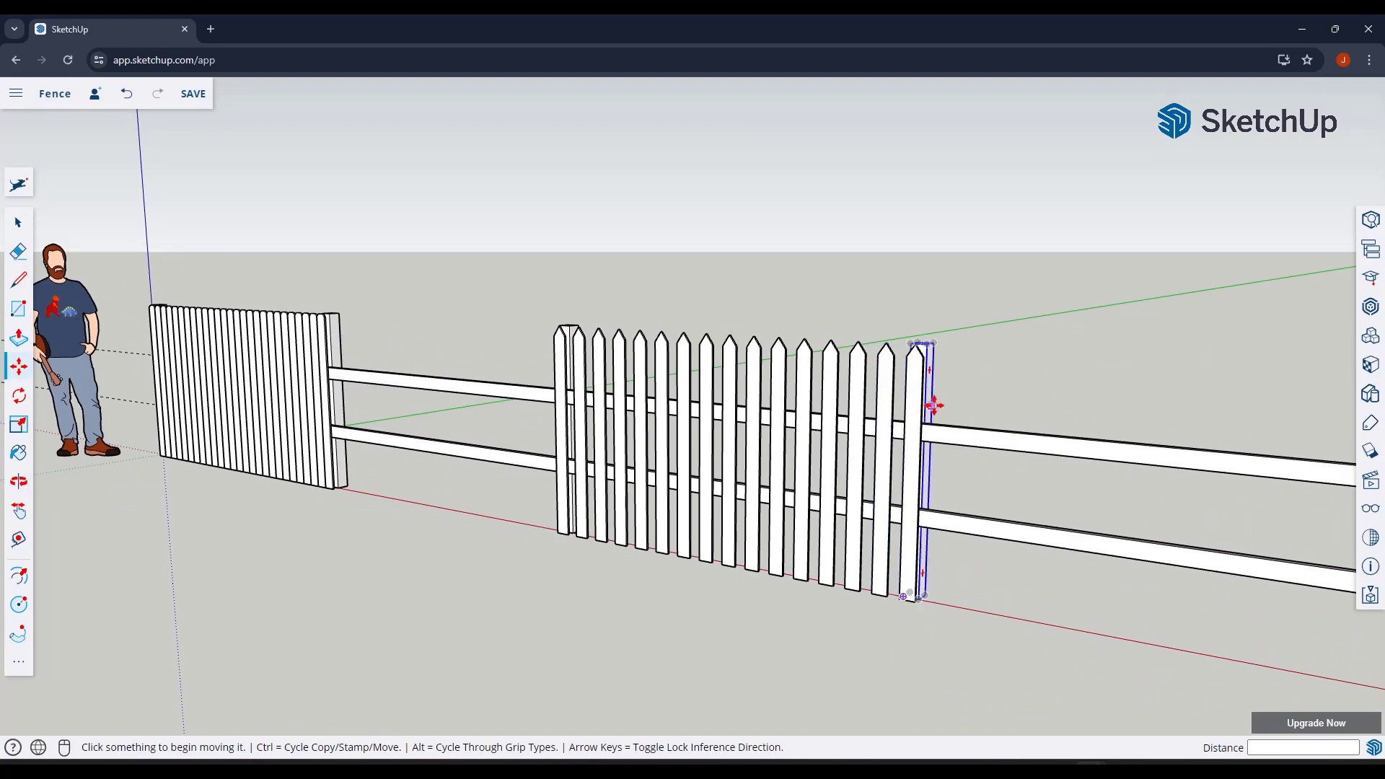
key("space")
middle_click_drag(961, 412, 591, 365)
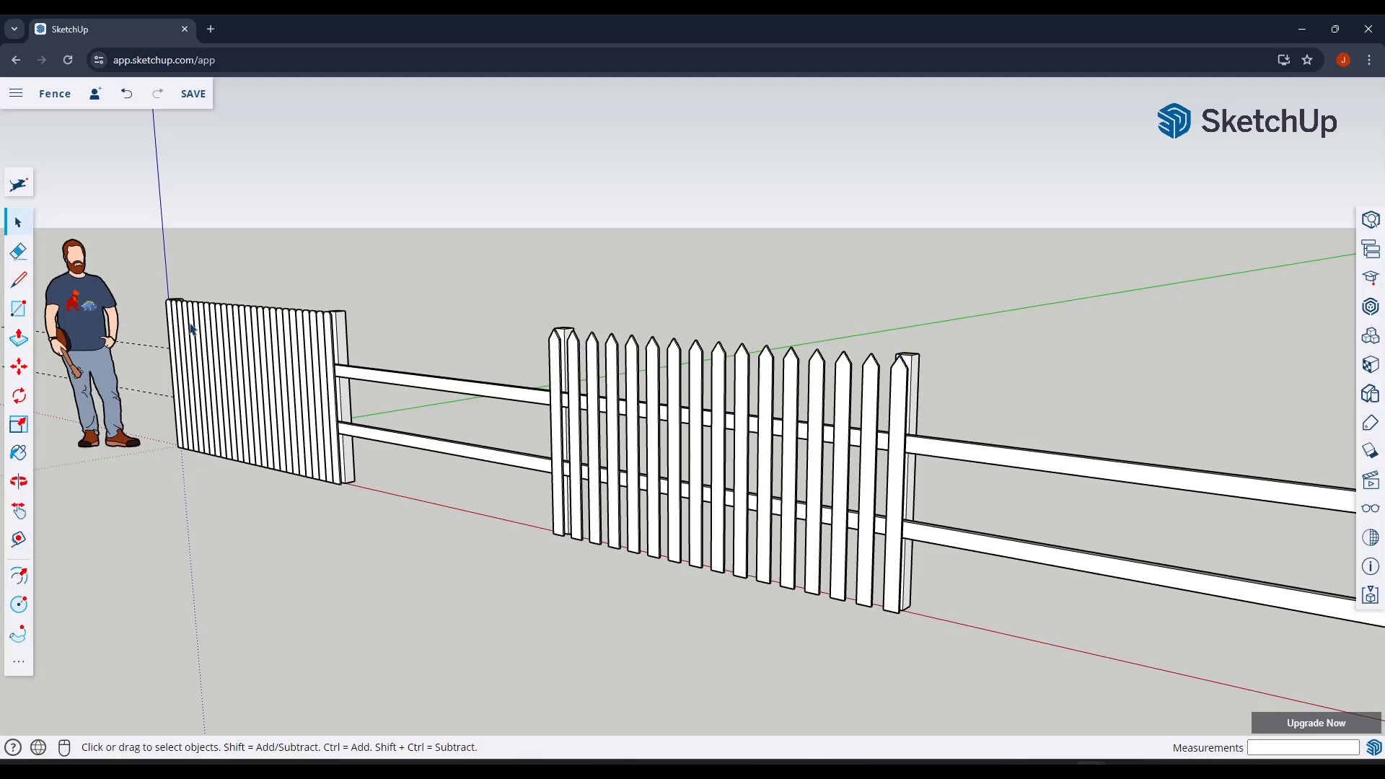
middle_click_drag(171, 317, 636, 403)
Copy the last pointed picket about 1' 1" along the rails, just past the fourth post.
key("space")
scroll(686, 355, "up", 2)
left_click(686, 355)
scroll(686, 355, "down", 3)
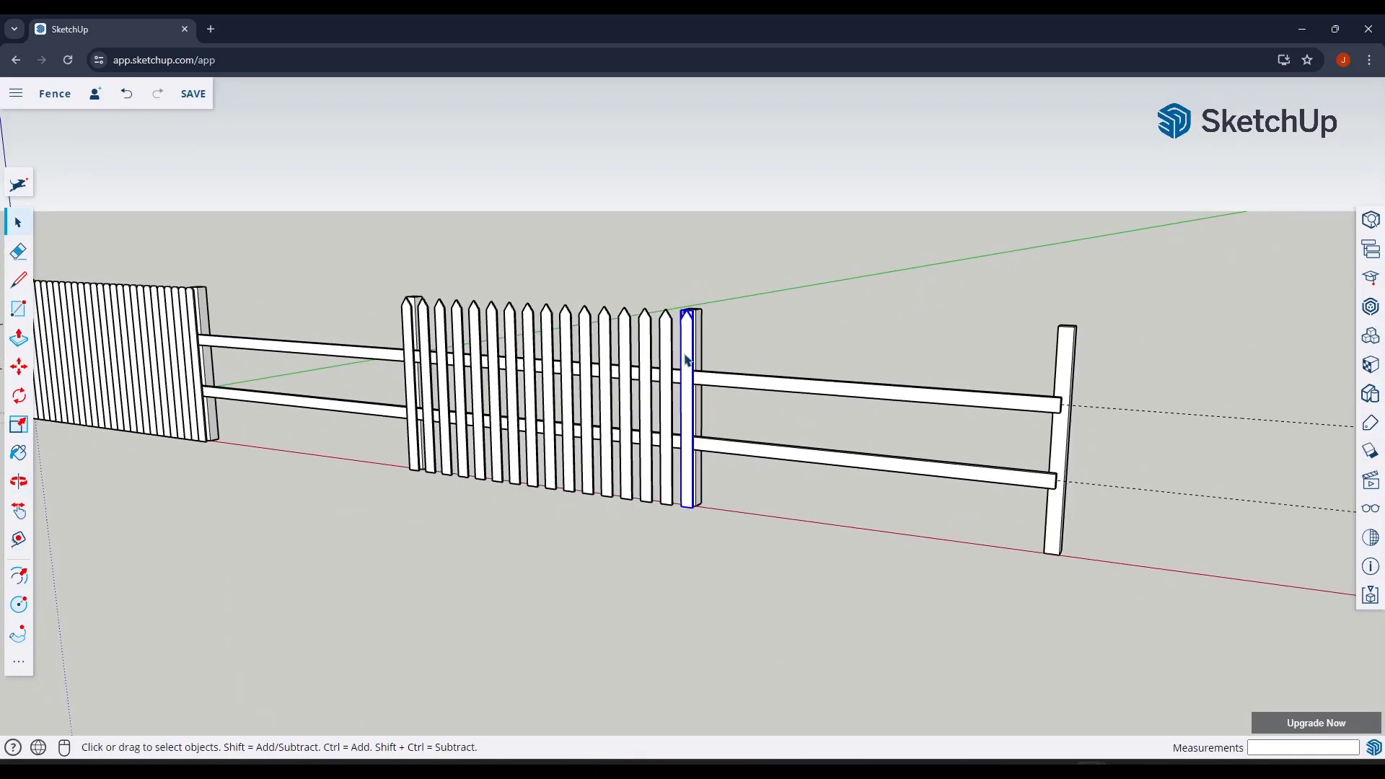
key("m")
key("ctrl")
left_click(686, 351)
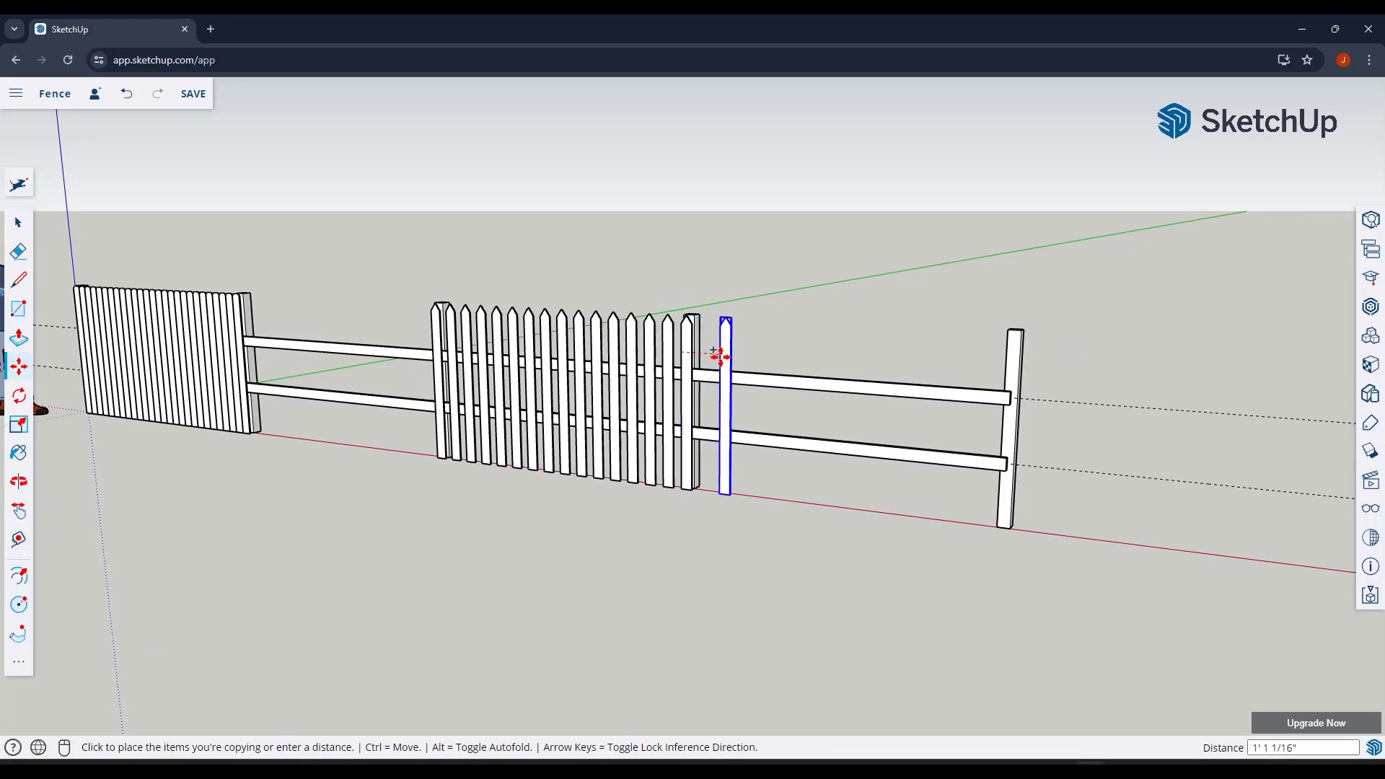
Make the picket copy past the fourth post a unique component and open it for editing.
key("space")
scroll(763, 340, "up", 3)
right_click(678, 332)
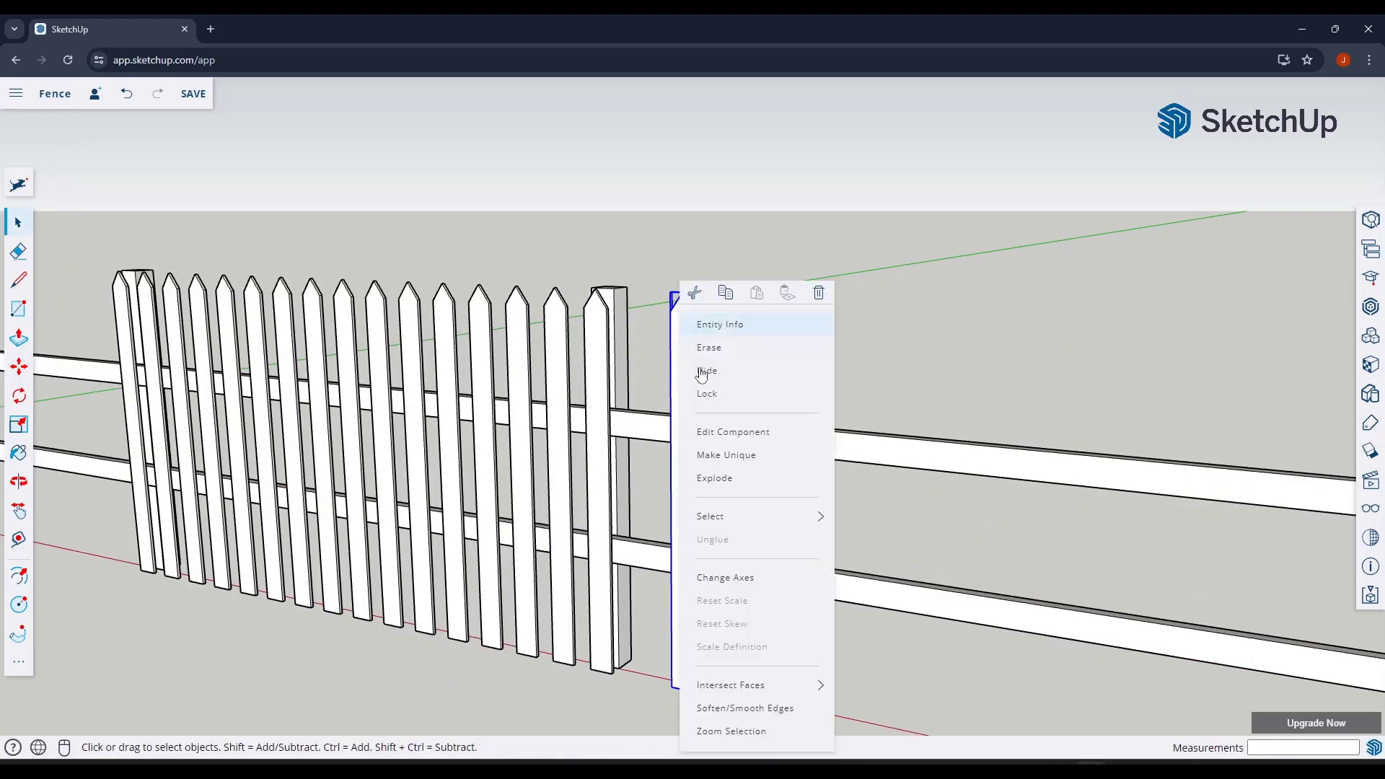
left_click(735, 462)
scroll(673, 328, "up", 2)
double_click(673, 328)
scroll(660, 352, "up", 3)
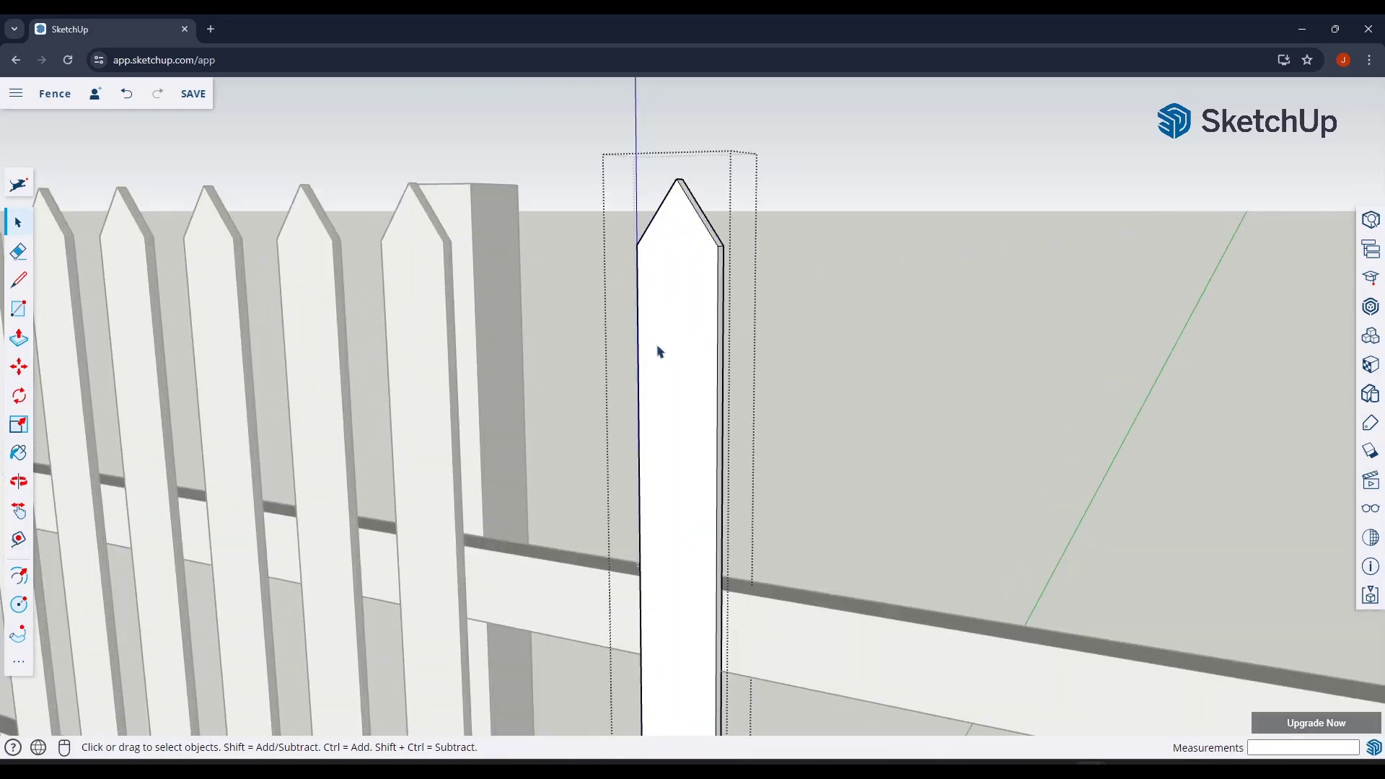
Draw a two-point arc on the picket's left front edge below the pointed top, with a bulge of about 13/16".
key("a")
left_click(637, 298)
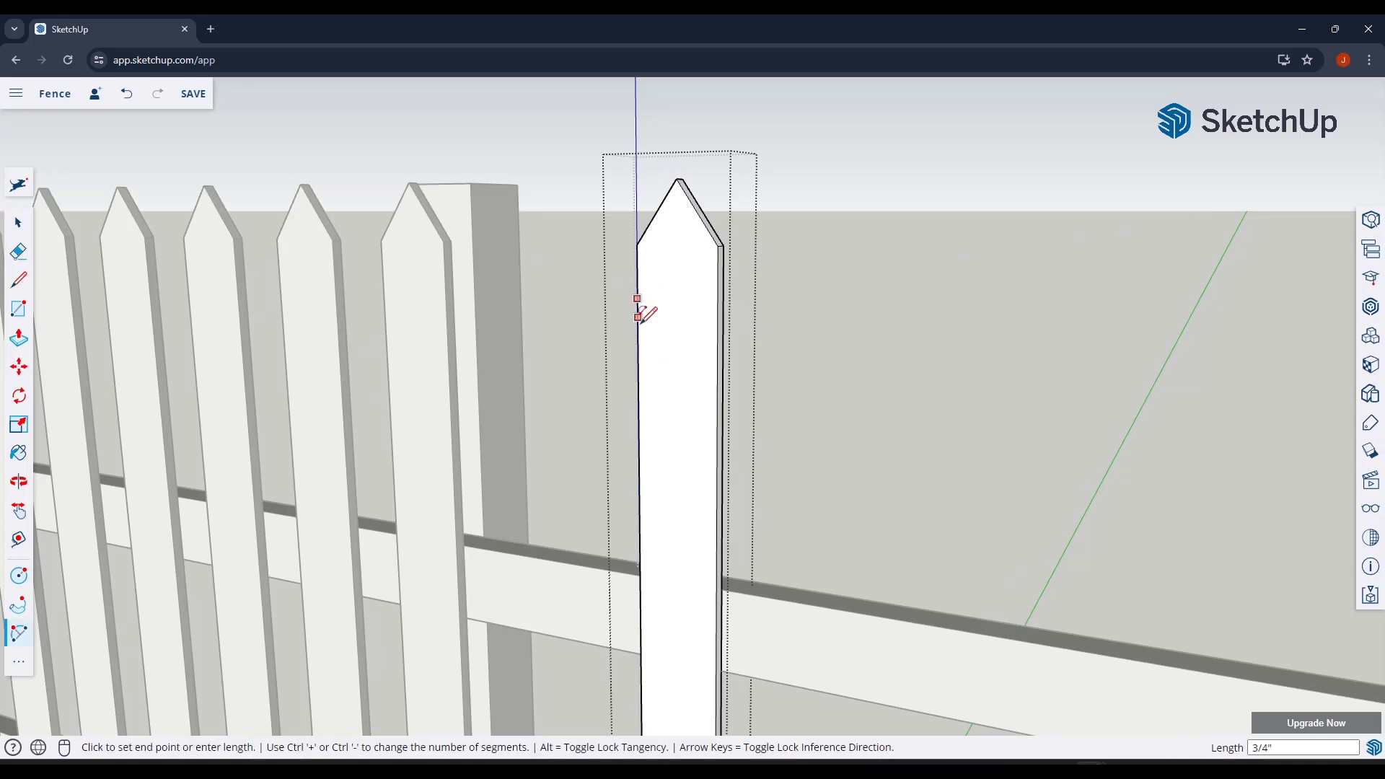
left_click(637, 354)
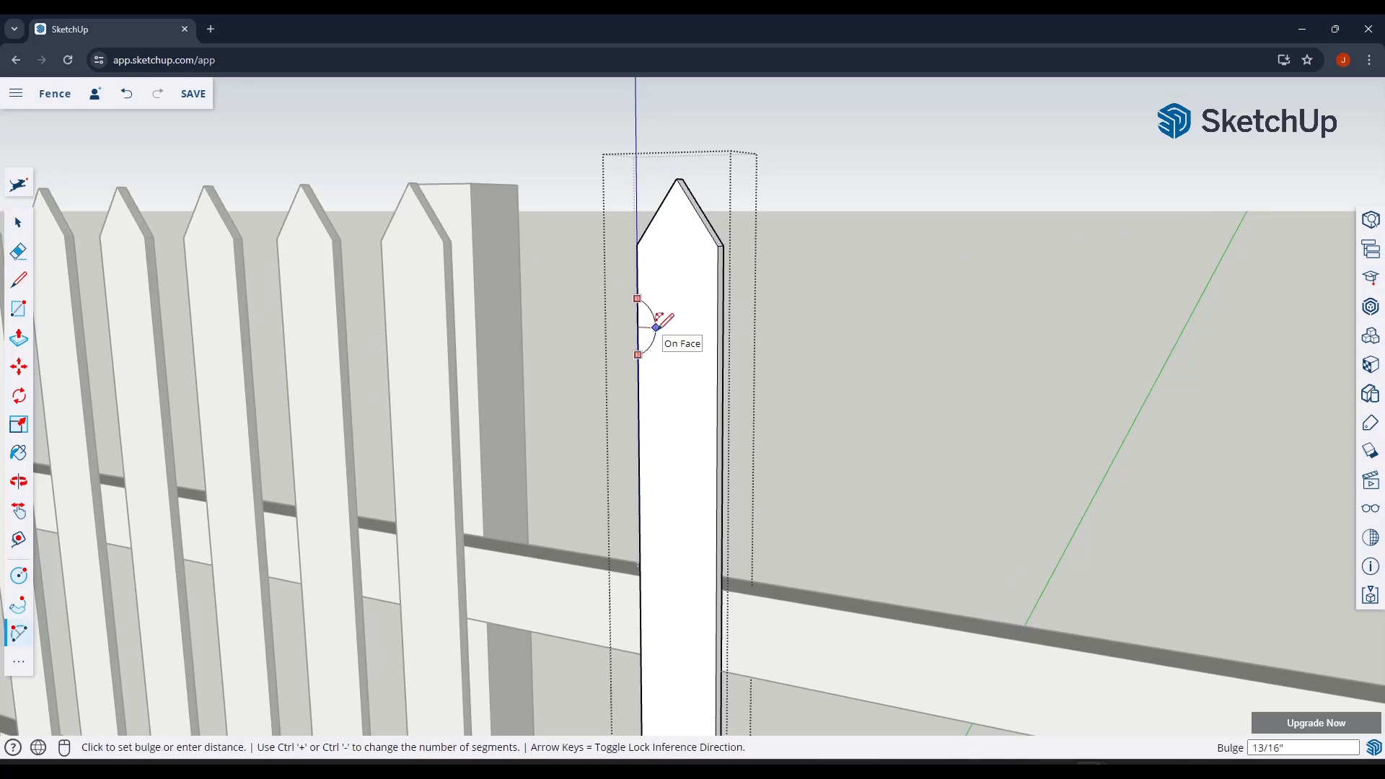
left_click(657, 327)
key("space")
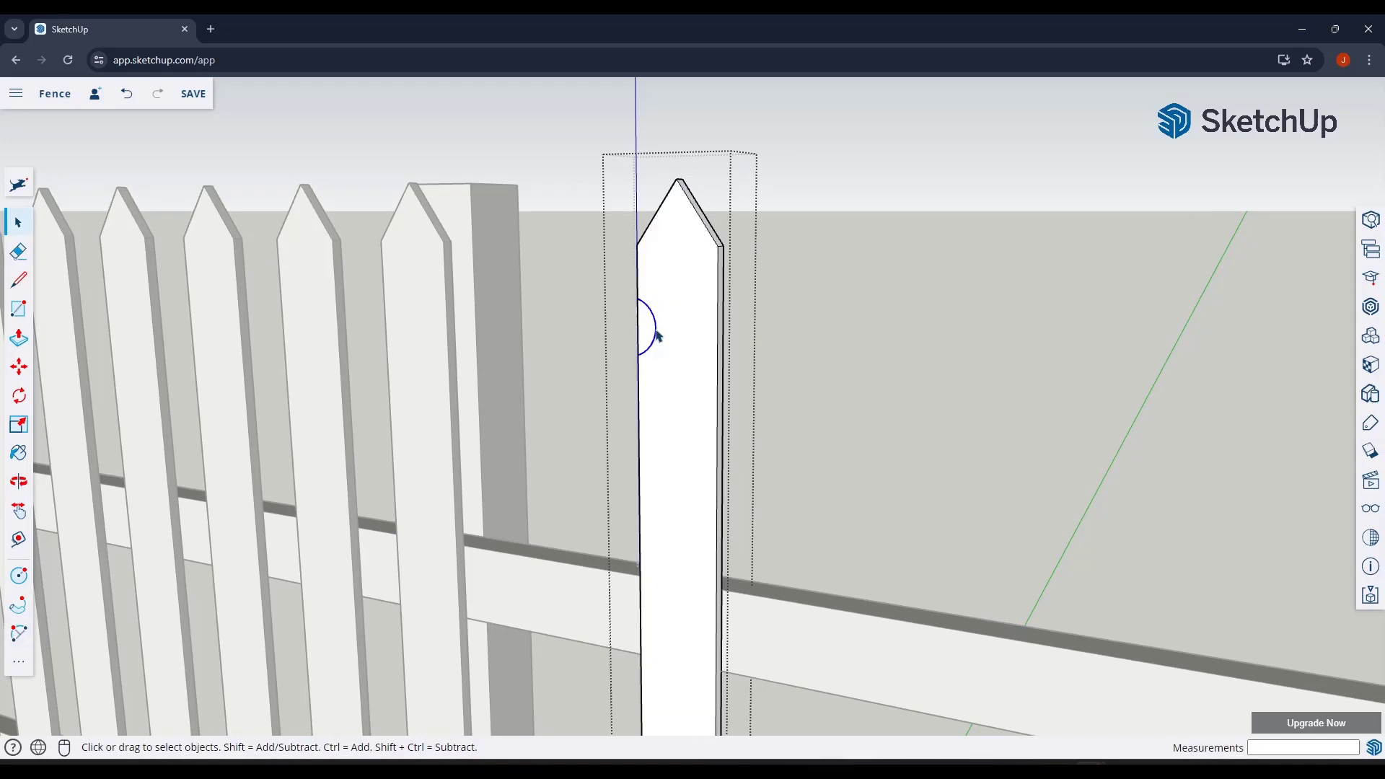
Flip a copy of the arc about the picket's centre, using the tip's endpoint, onto the opposite edge.
left_click(12, 666)
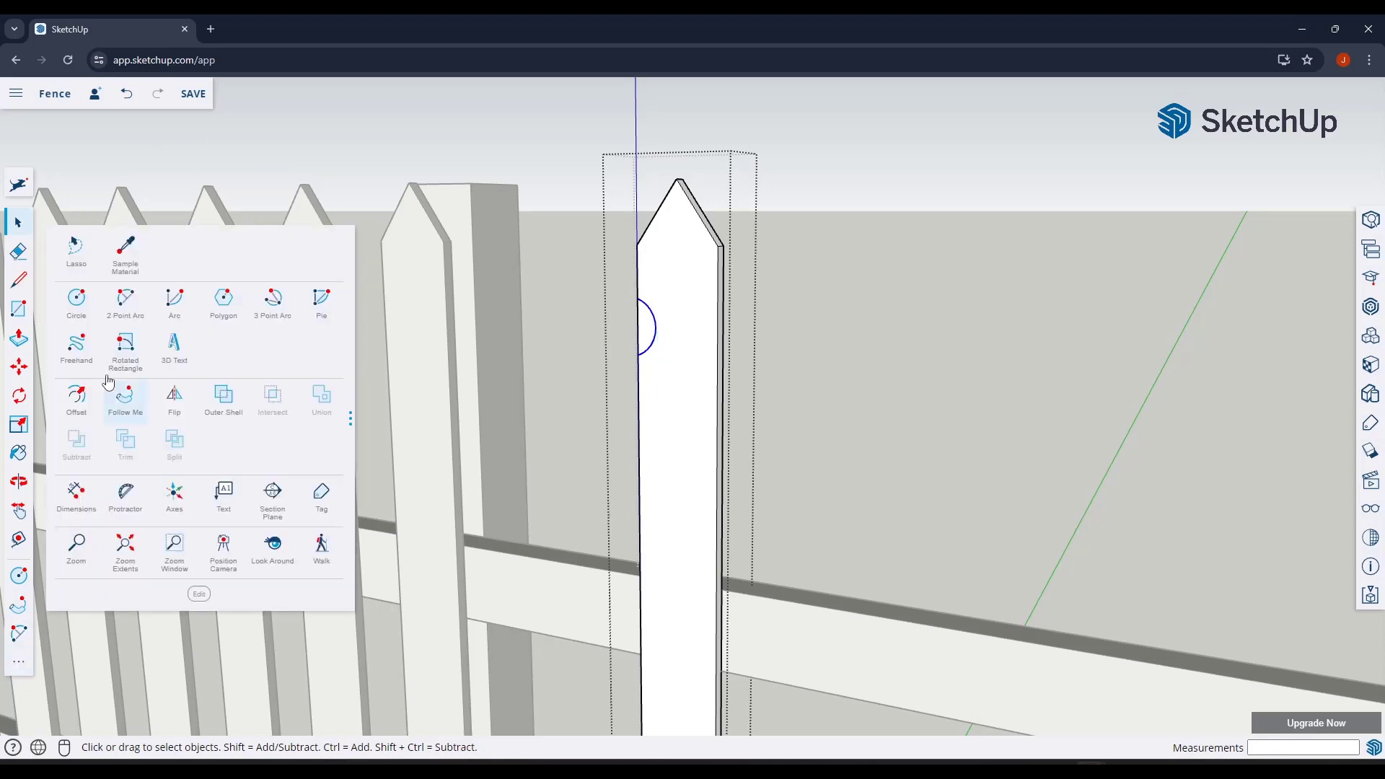
left_click(172, 411)
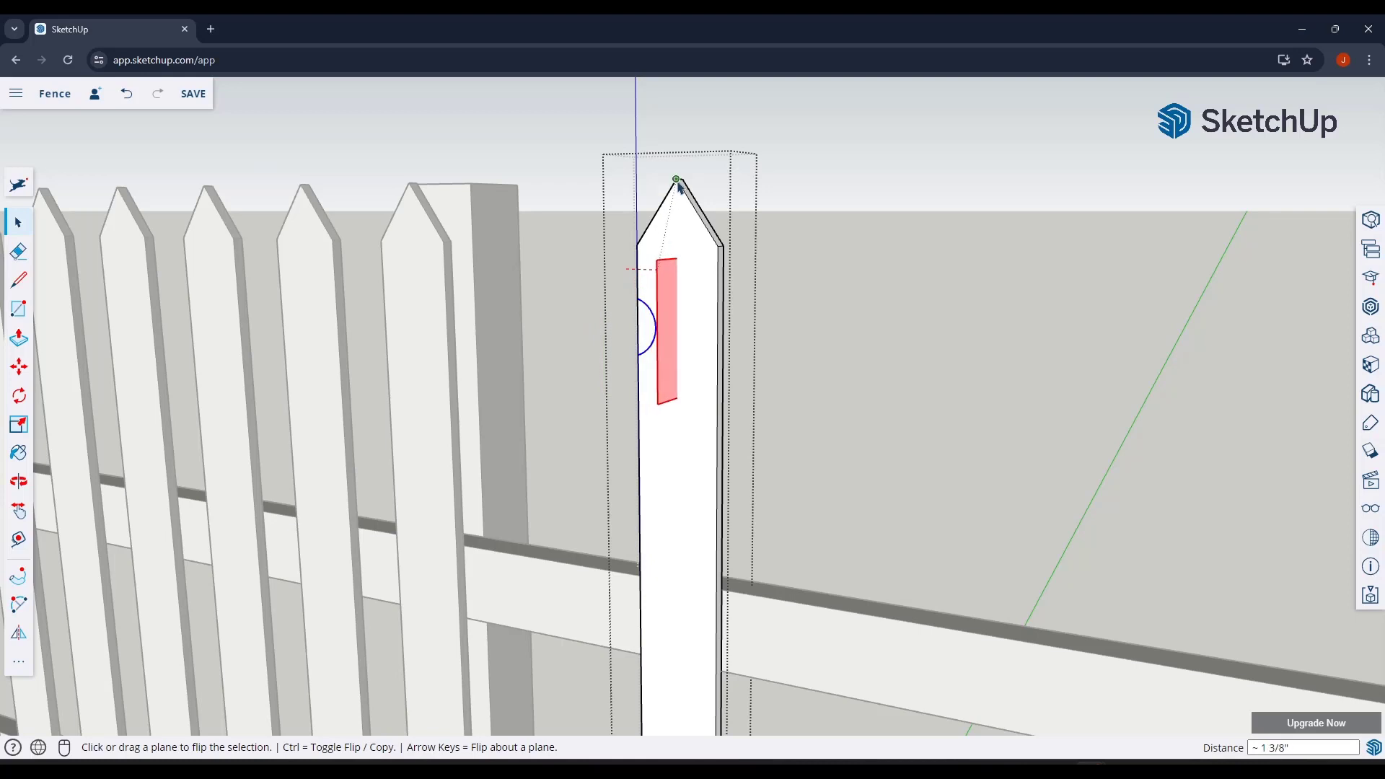
key("ctrl")
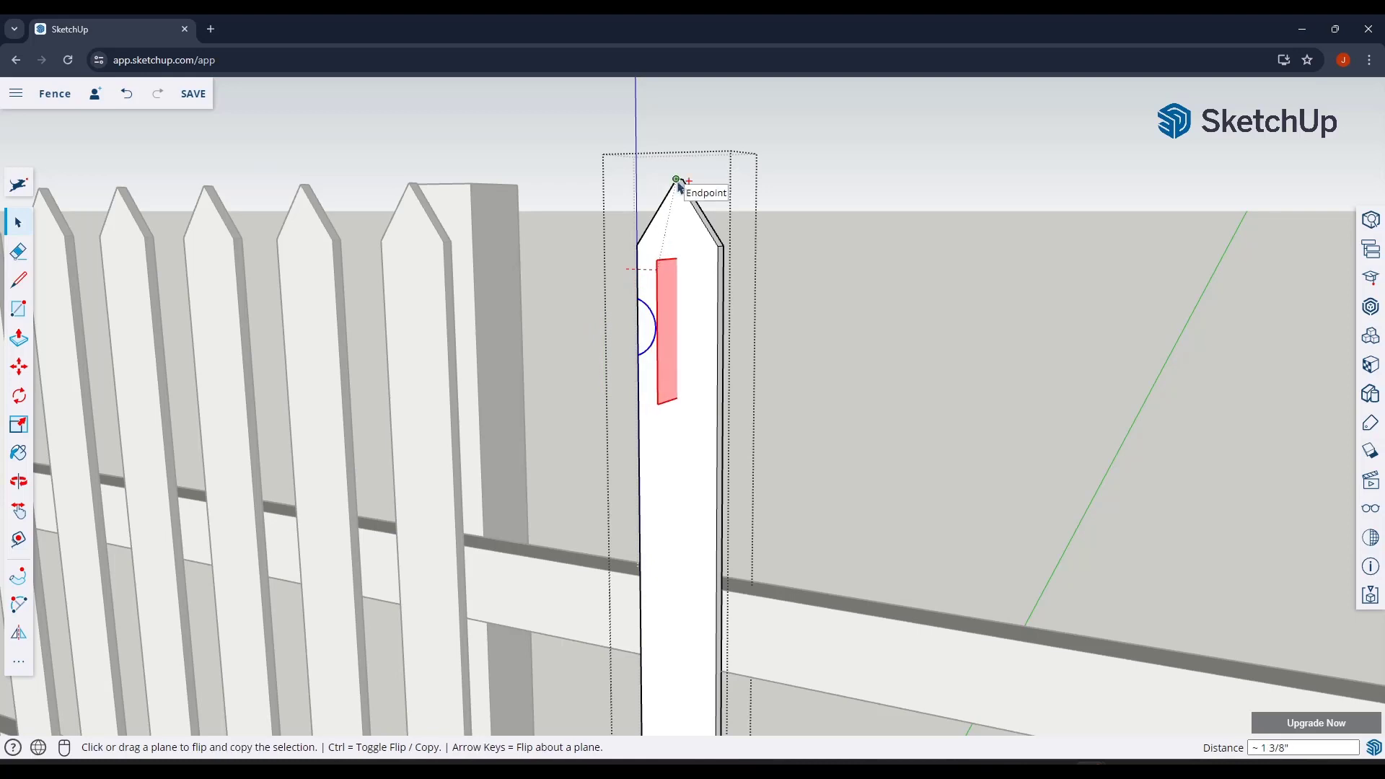
left_click(717, 271)
Push both half-round arc faces 1/2" through the picket's thickness to cut notches on its opposite edges.
key("o")
mouse_move(819, 354)
left_mouse_down()
mouse_move(897, 355)
mouse_move(819, 354)
left_mouse_up()
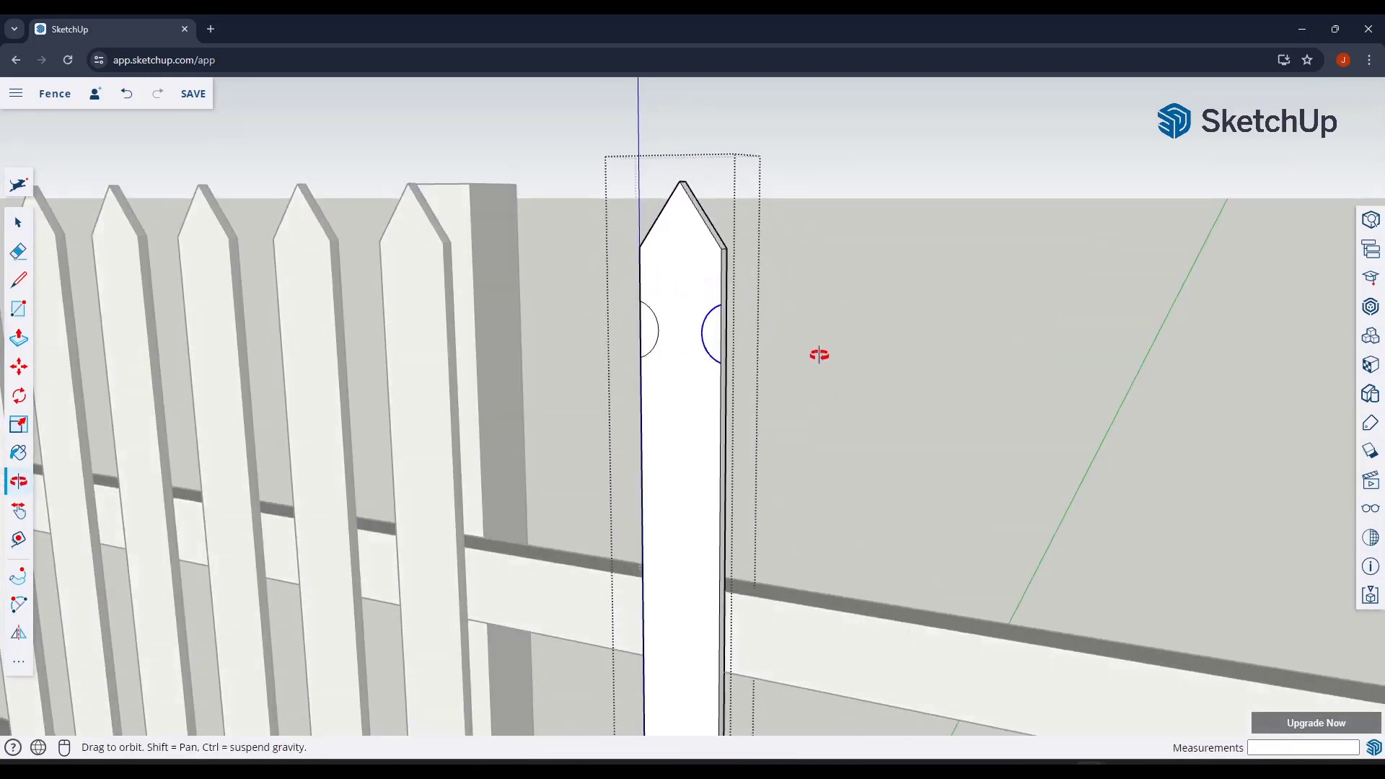
key("space")
key("p")
left_click(715, 333)
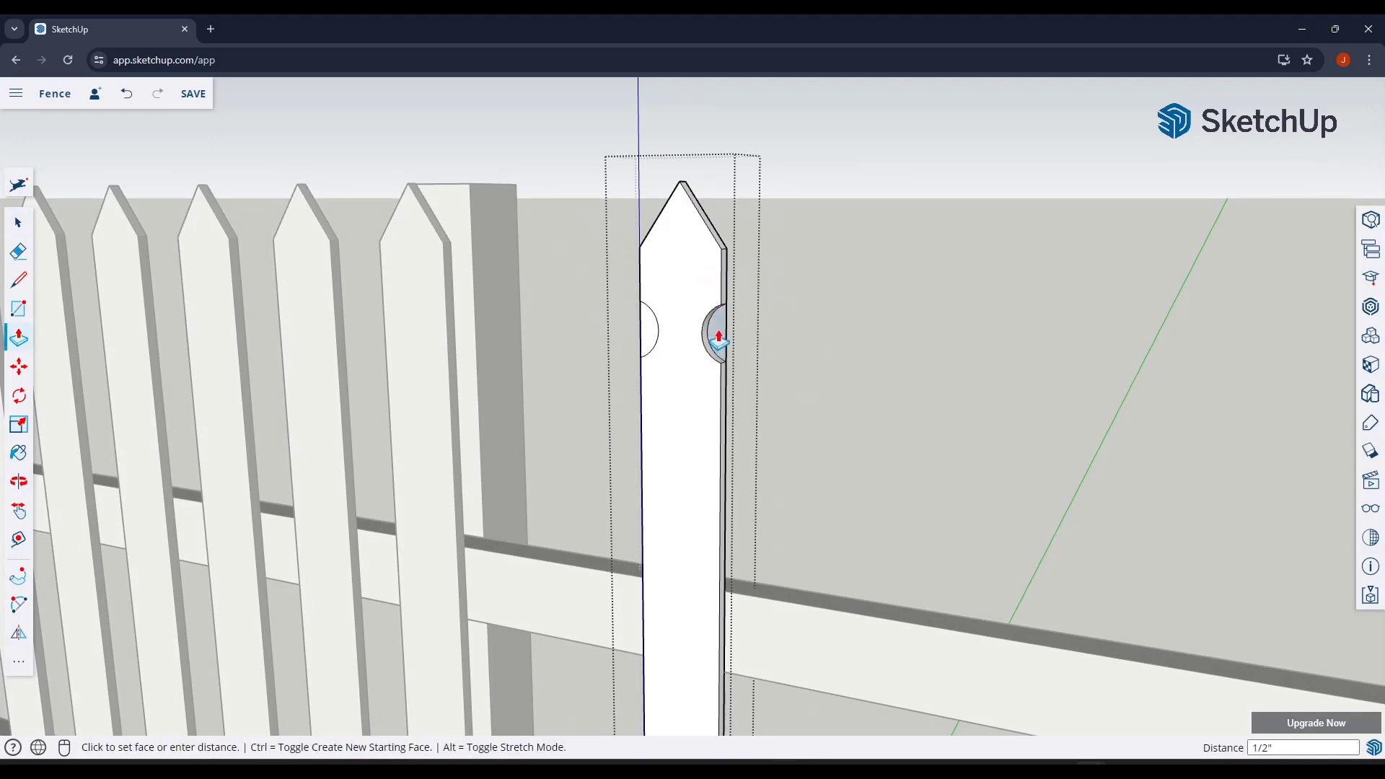
double_click(654, 337)
key("space")
scroll(659, 340, "down", 10)
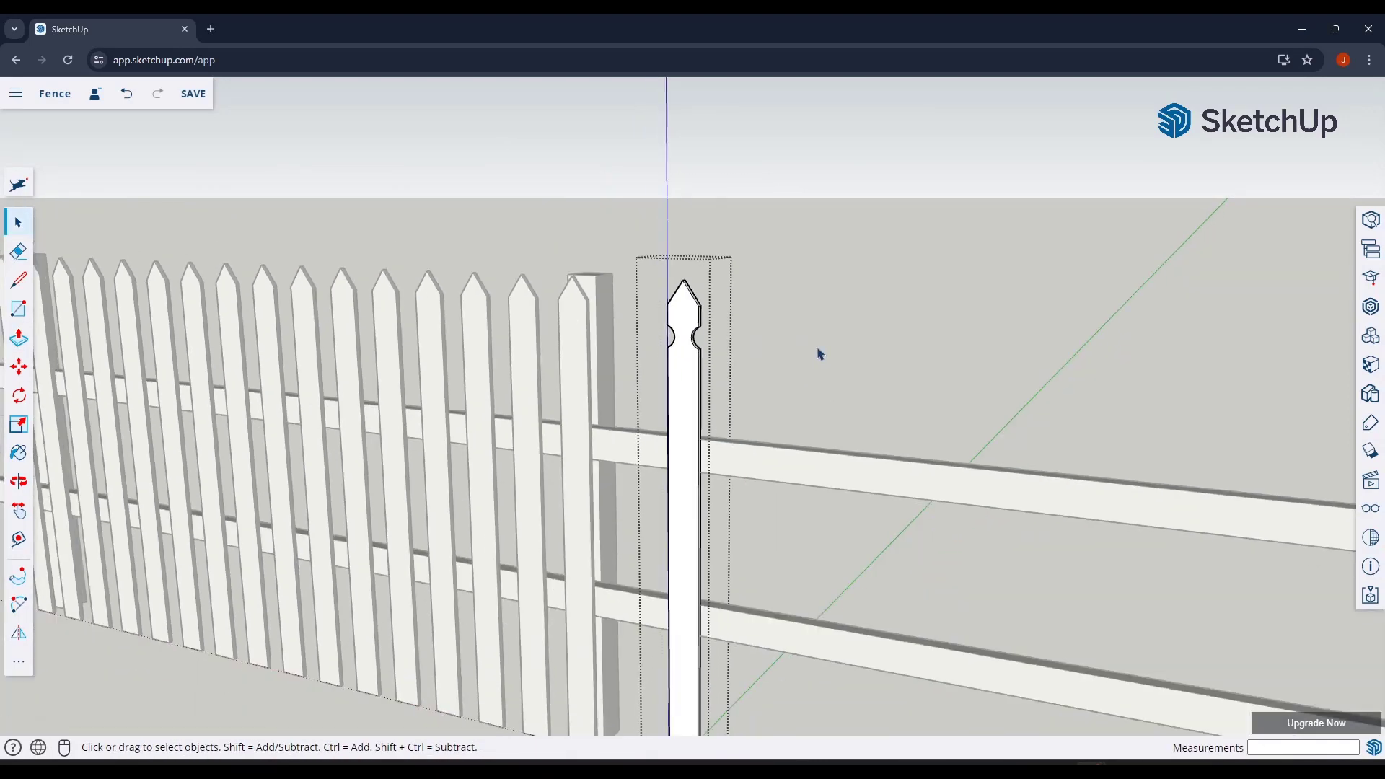
Copy the notched picket along the rails toward the end post, leaving a small gap, and repeat it as an array of 8 copies.
left_click(657, 413)
key("m")
key("ctrl")
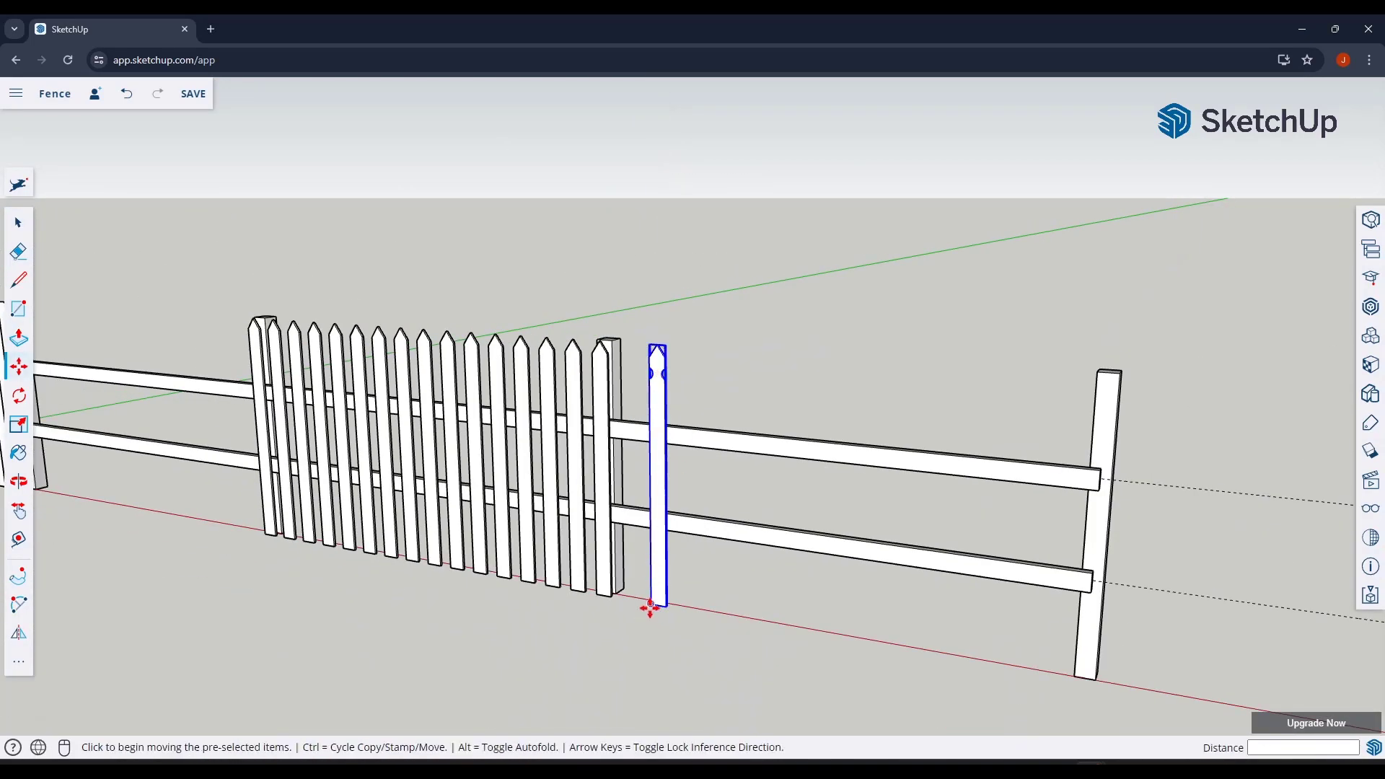
left_click(652, 605)
left_click(687, 608)
type("*10")
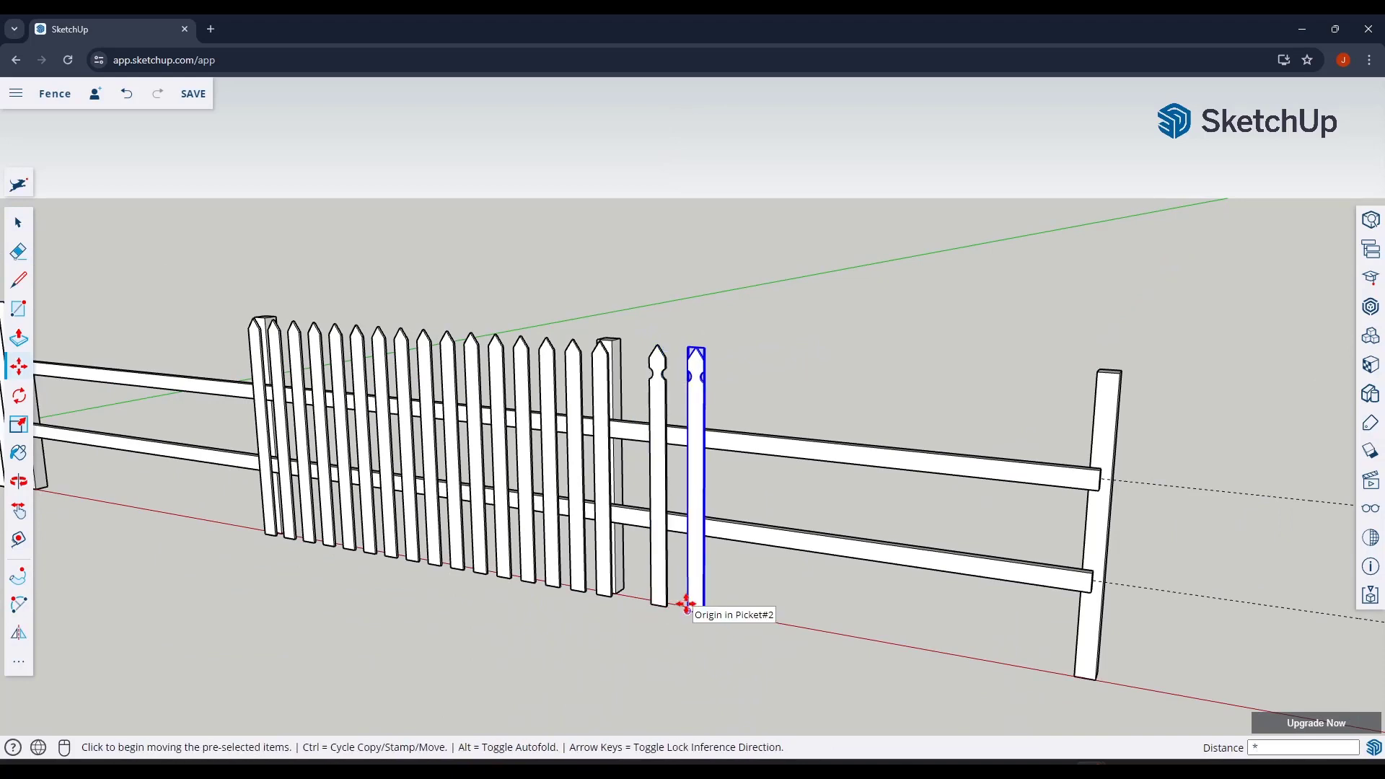
key("Return")
type("*8")
key("Return")
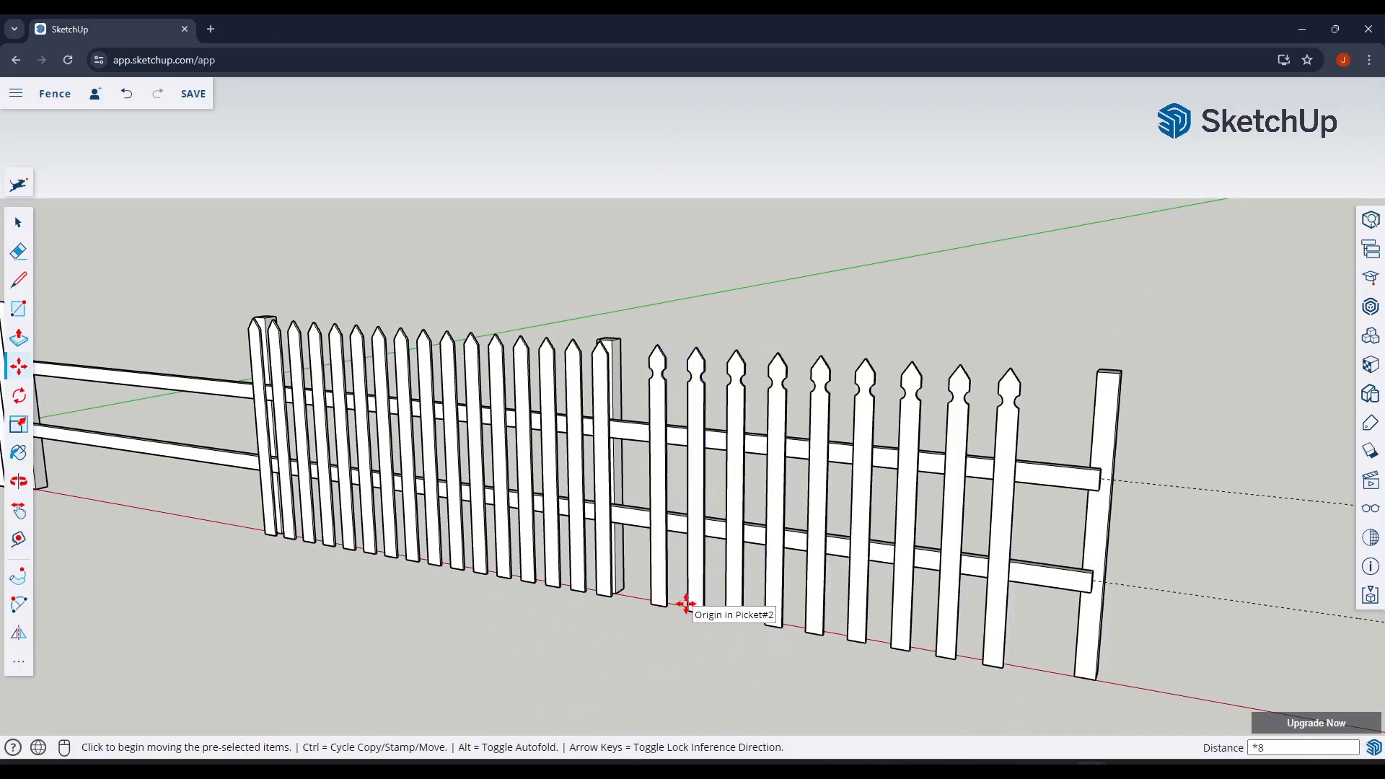
key("space")
scroll(778, 463, "down", 5)
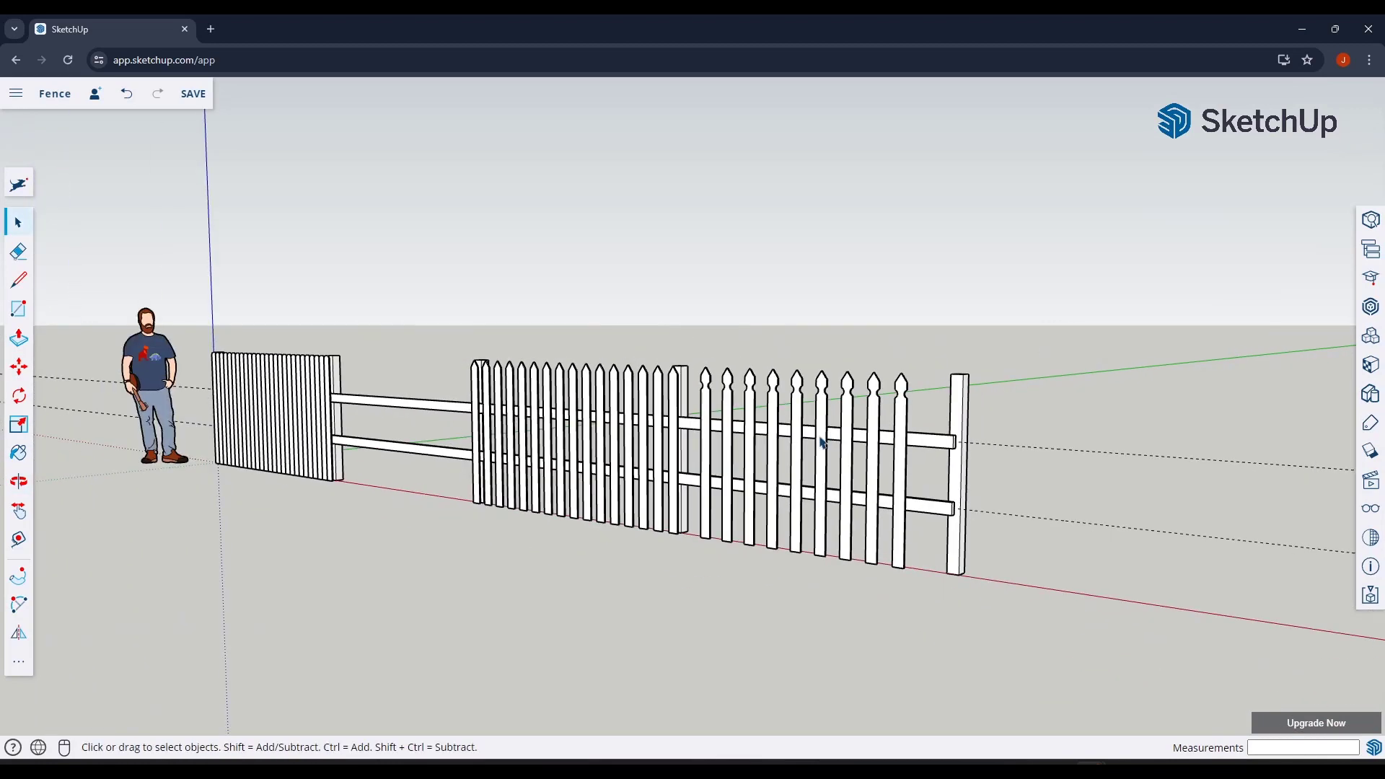
scroll(701, 478, "up", 6)
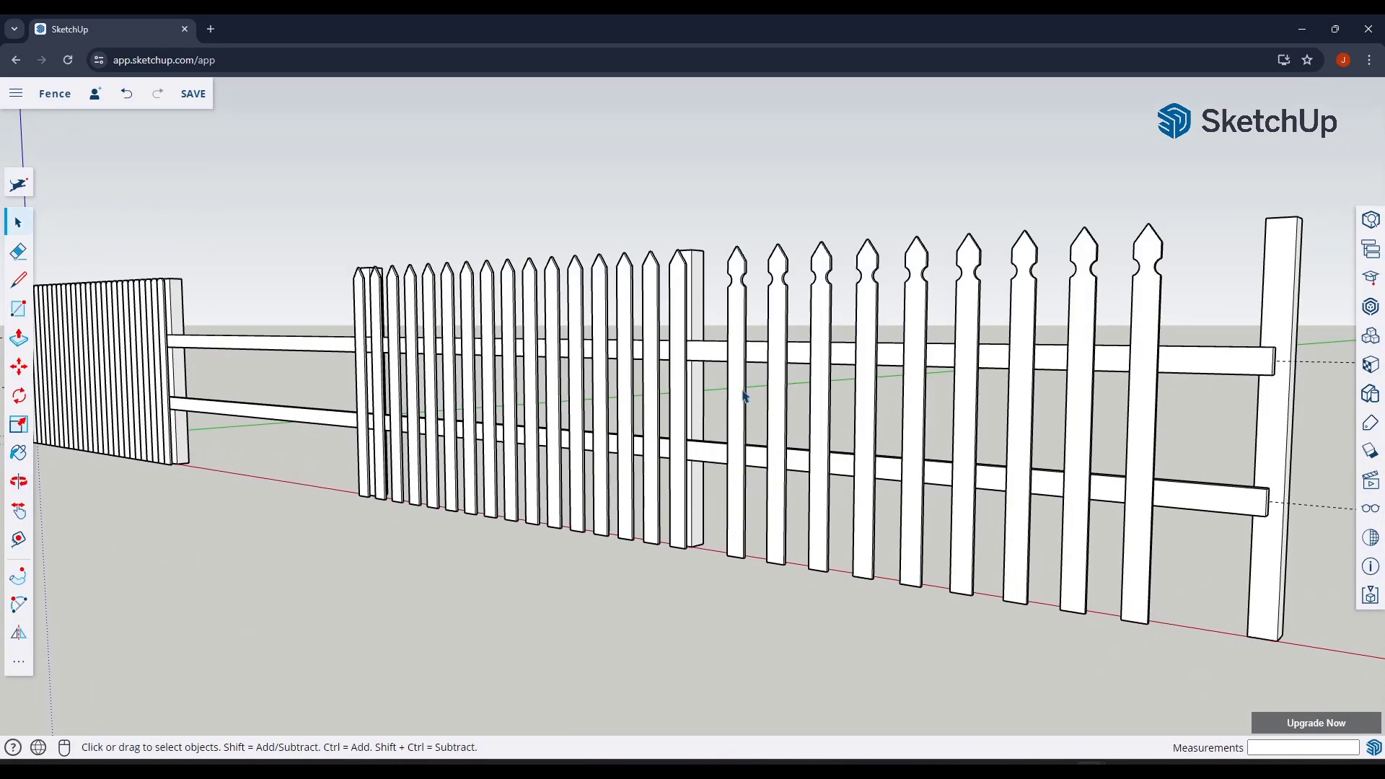
middle_click_drag(746, 395, 850, 377)
scroll(849, 378, "down", 2)
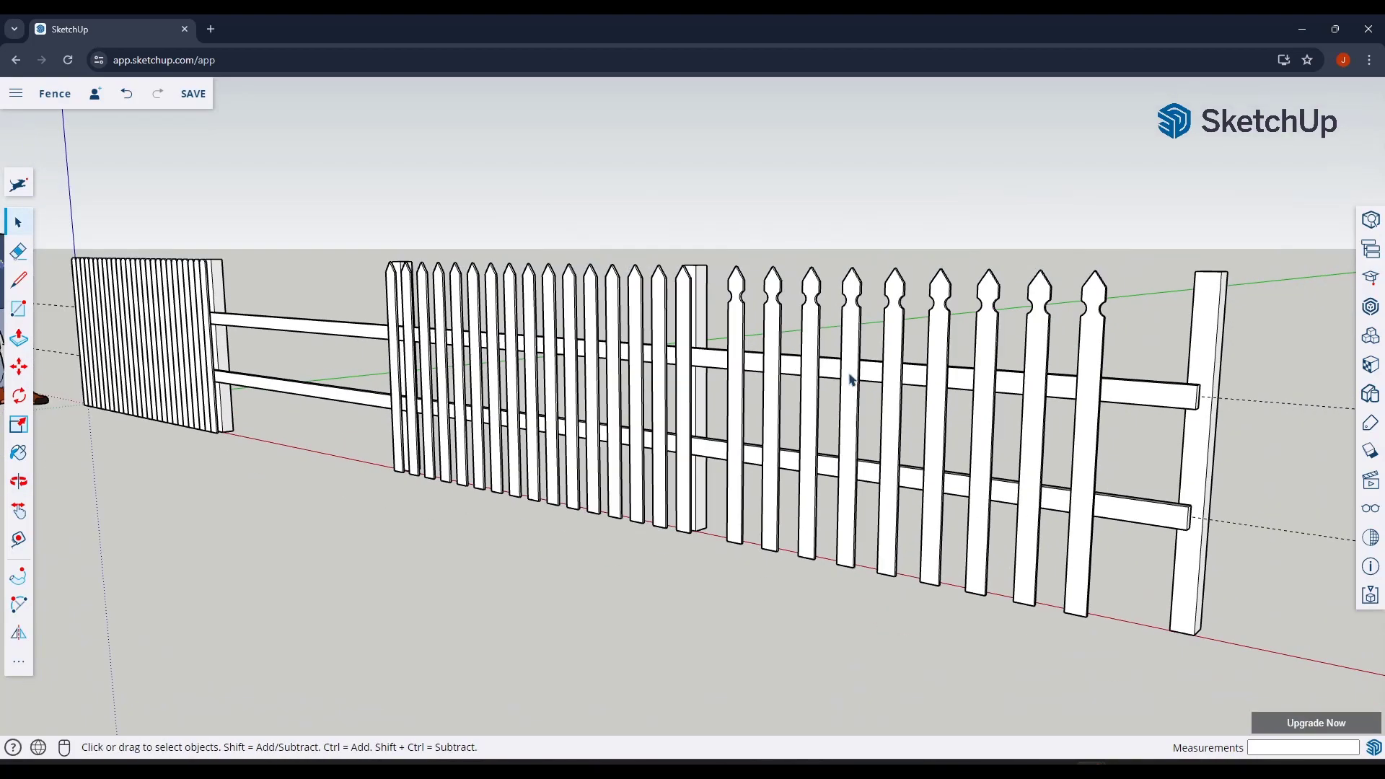